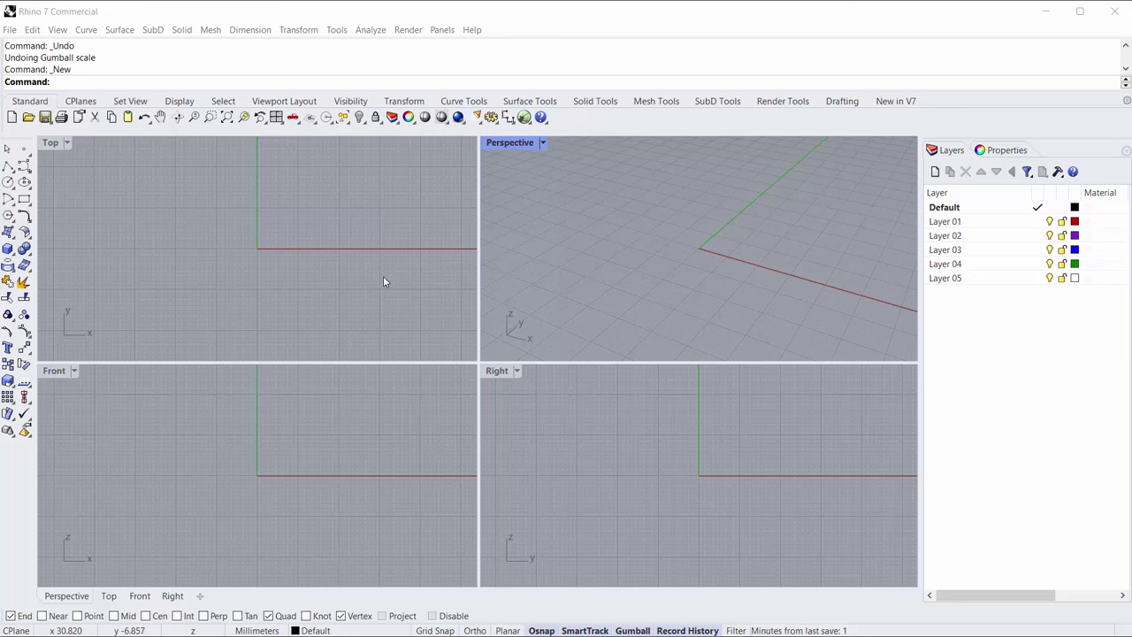
# - Insert the picture 2151.png as a reference image around the origin in the Top view
pyautogui.click(287, 107)
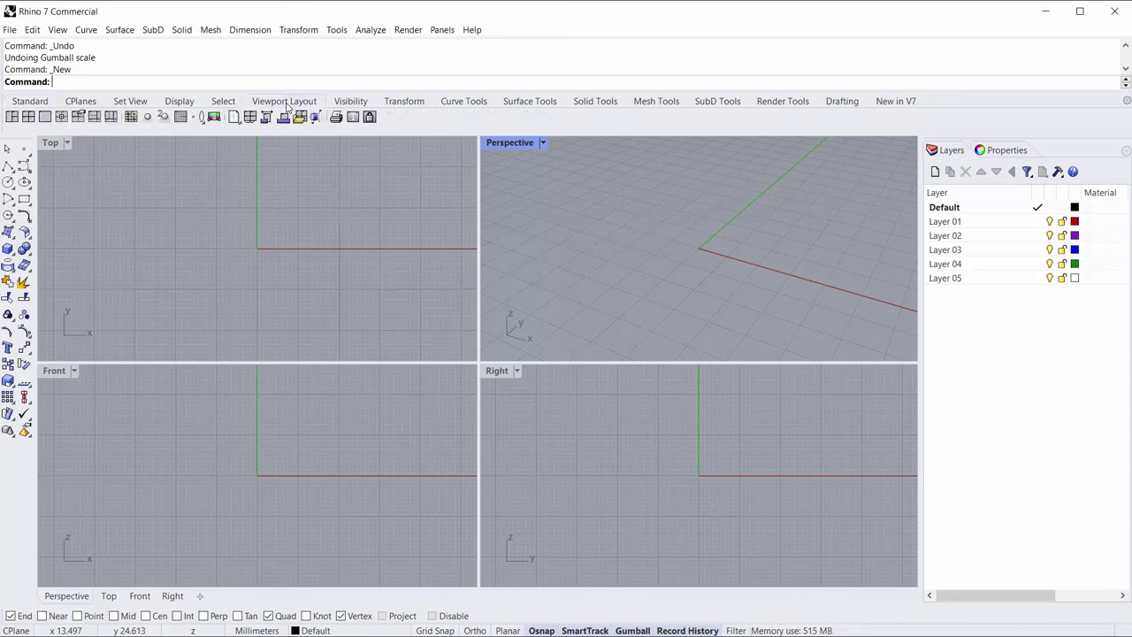
pyautogui.click(213, 119)
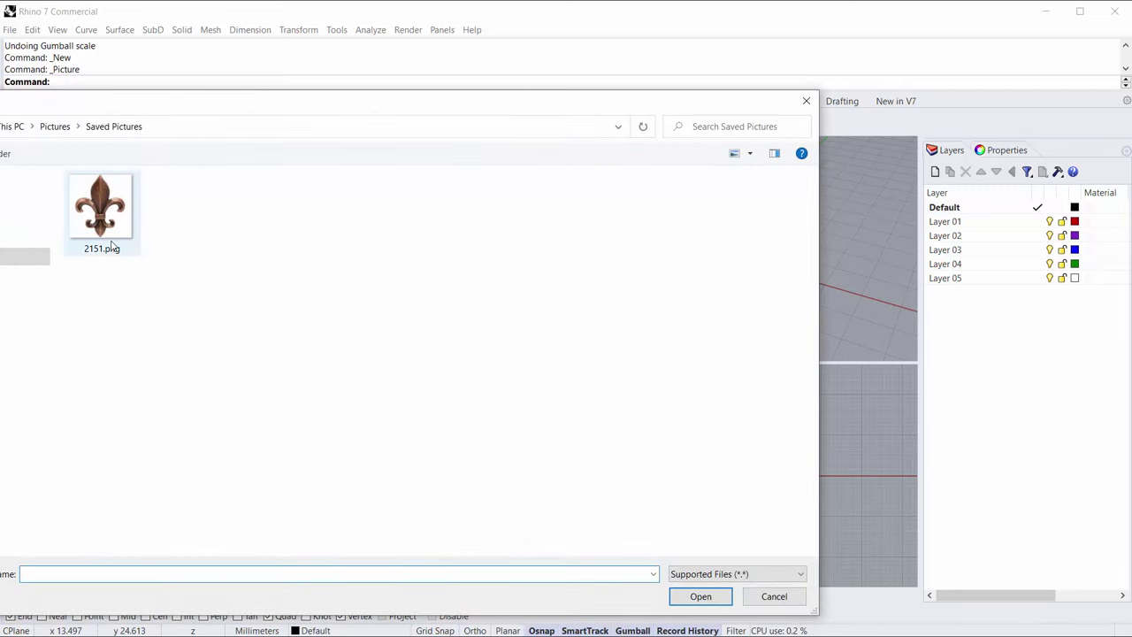
pyautogui.click(111, 247)
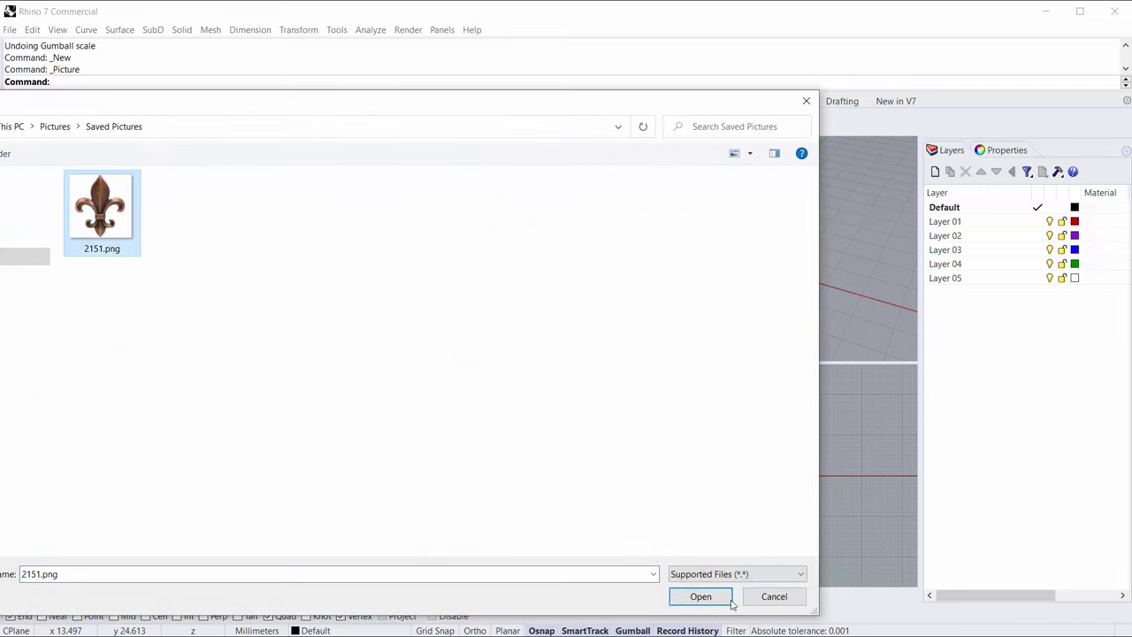
pyautogui.click(700, 597)
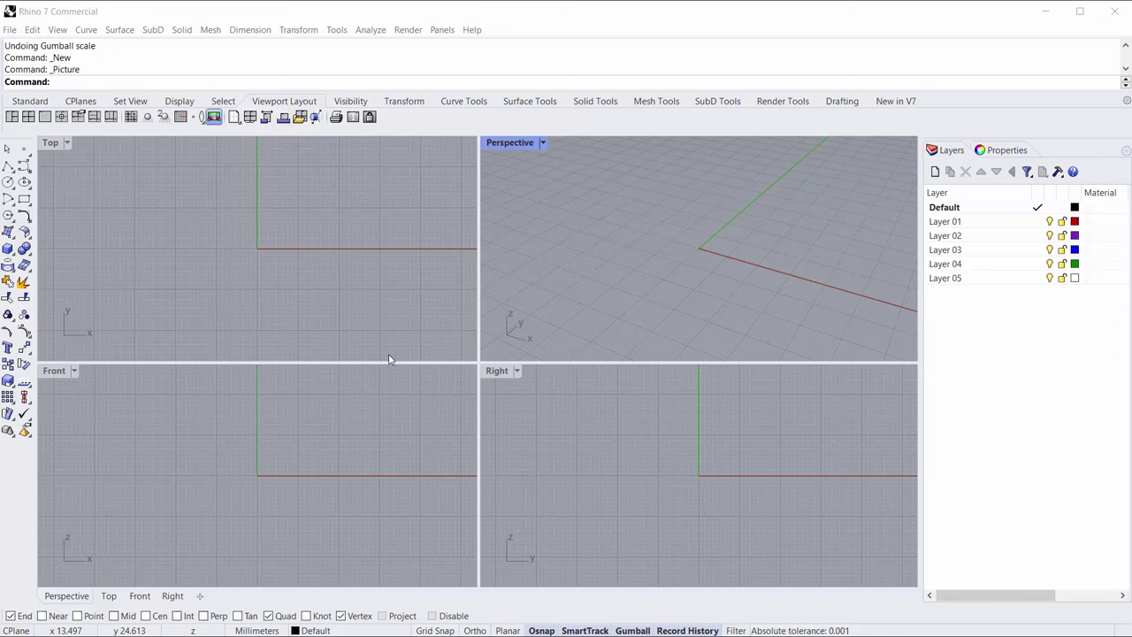
pyautogui.click(217, 192)
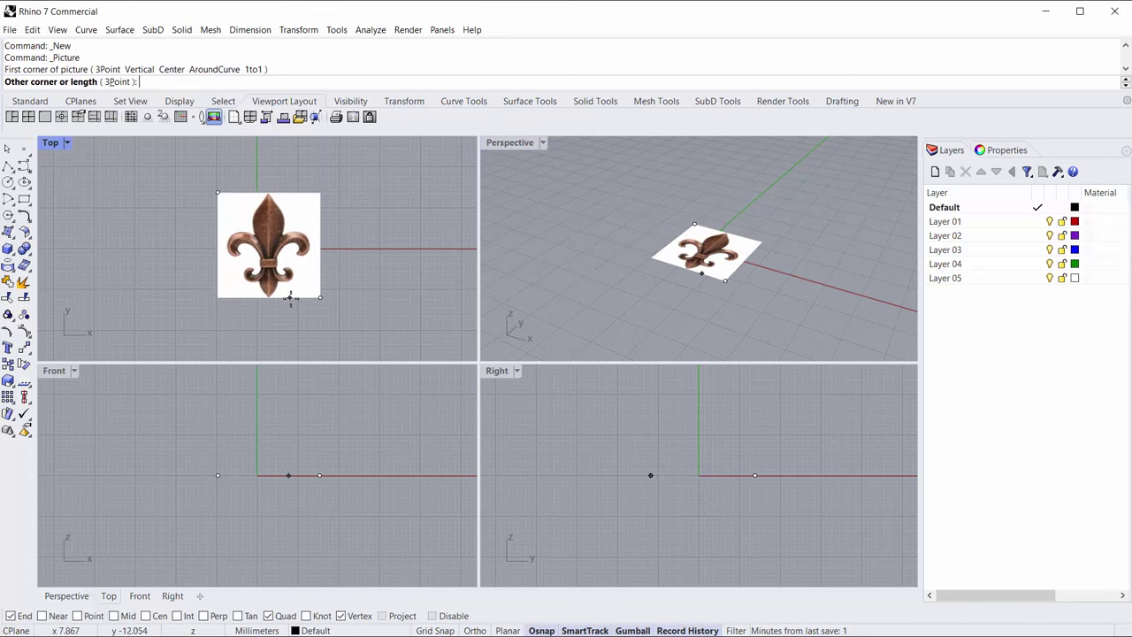
pyautogui.click(301, 305)
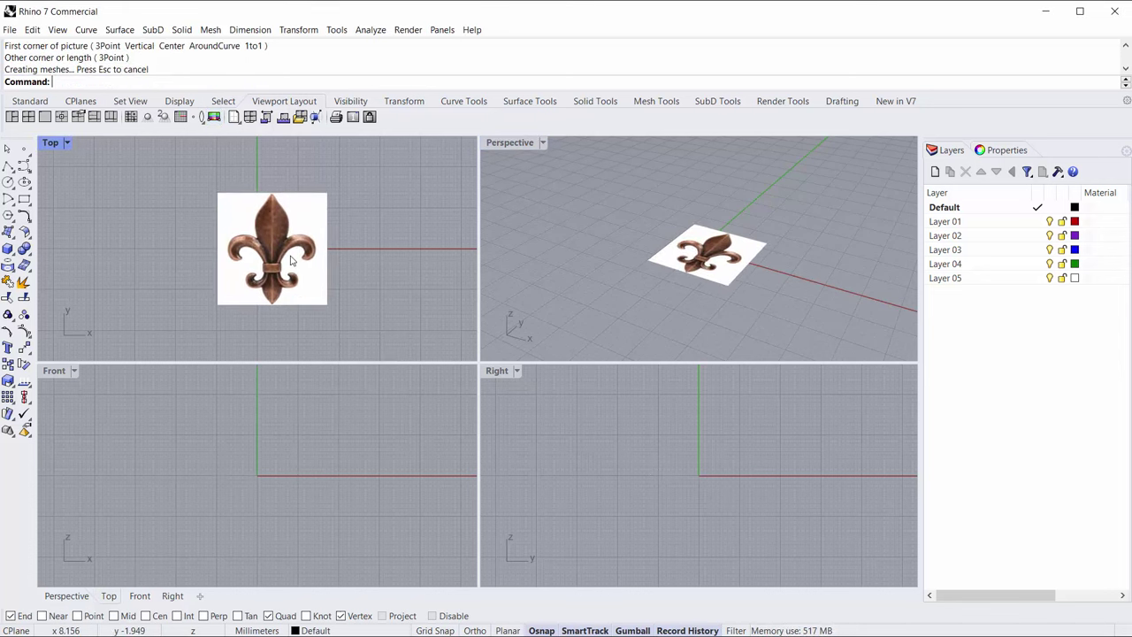
# - Move the picture so the fleur-de-lis centreline lies on the vertical Y axis, and scale the picture down uniformly
pyautogui.scroll(10, 270, 217)
pyautogui.moveTo(316, 216); pyautogui.dragTo(278, 213)
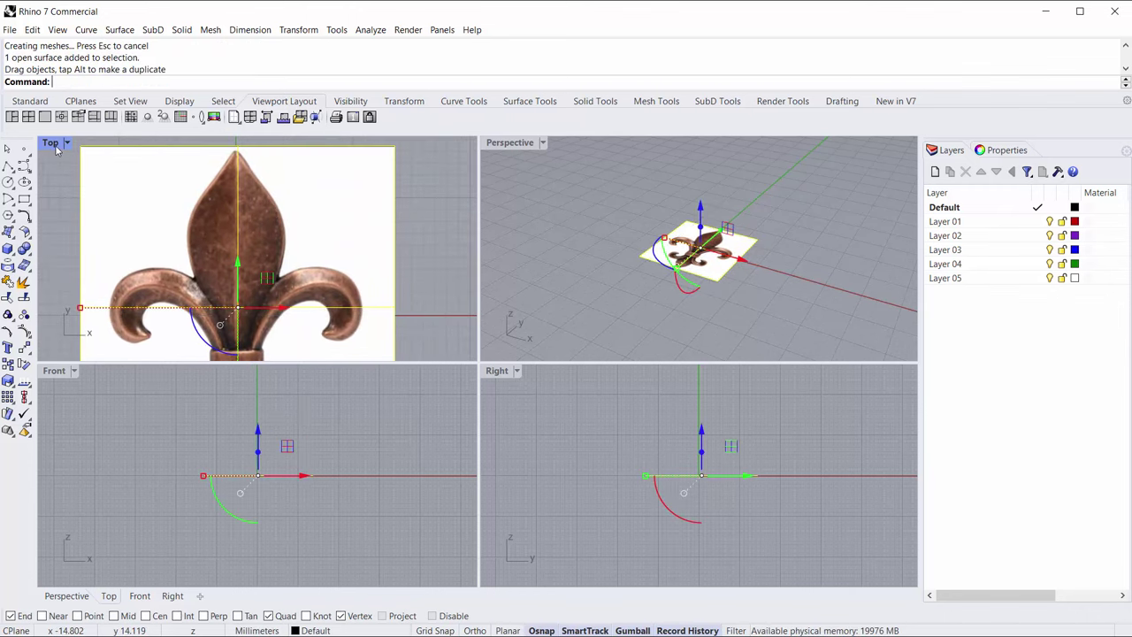
pyautogui.doubleClick(55, 144)
pyautogui.scroll(-5, 393, 283)
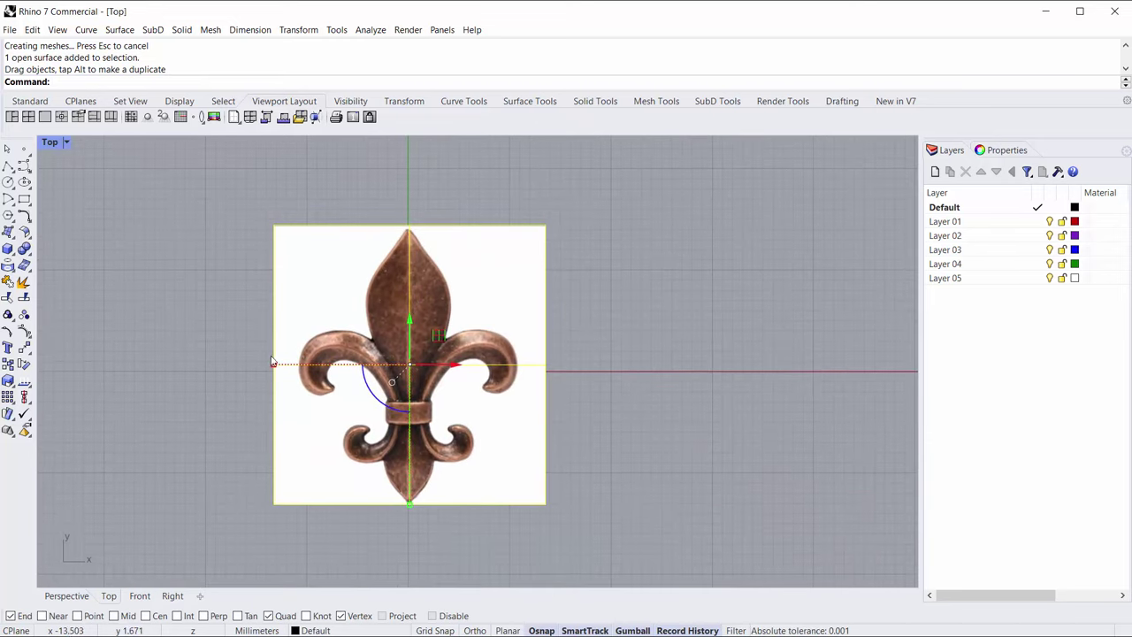
pyautogui.moveTo(274, 366); pyautogui.dragTo(309, 365)
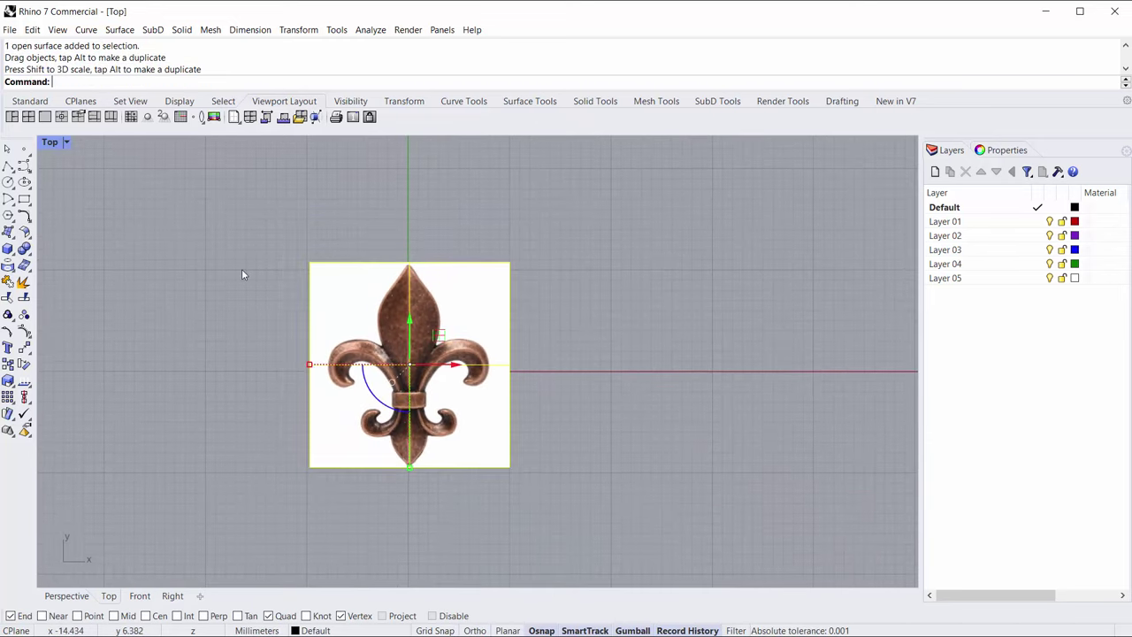
# - Move the picture slightly below the construction plane in the Front view
pyautogui.doubleClick(52, 141)
pyautogui.moveTo(311, 449); pyautogui.dragTo(334, 443, button='right')
pyautogui.scroll(6, 283, 437)
pyautogui.moveTo(281, 460)
pyautogui.mouseDown()
pyautogui.moveTo(281, 475)
pyautogui.moveTo(291, 469)
pyautogui.mouseUp()
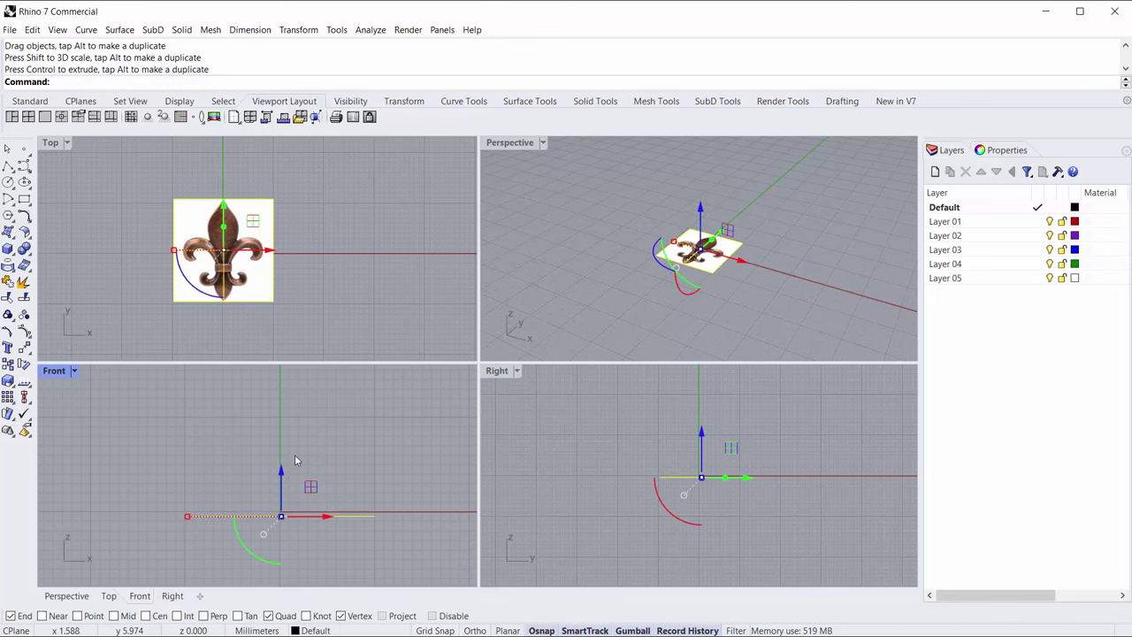
pyautogui.scroll(5, 221, 266)
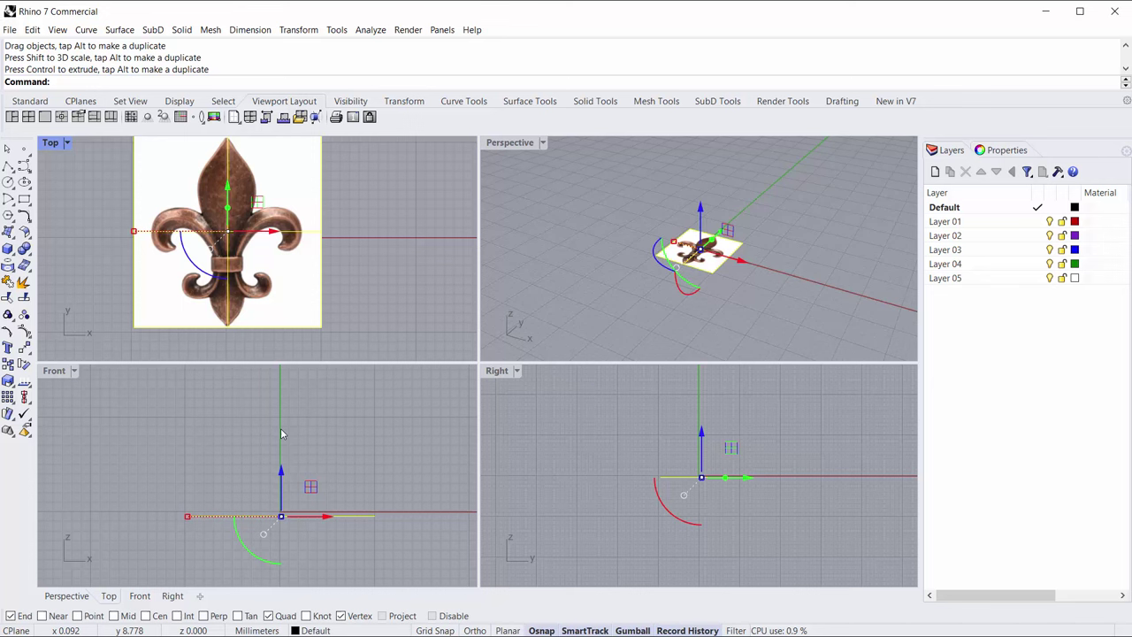
# - Assign the selected reference picture to Layer 01
pyautogui.moveTo(794, 267); pyautogui.dragTo(841, 292, button='right')
pyautogui.scroll(4, 701, 246)
pyautogui.moveTo(685, 231); pyautogui.dragTo(698, 268, button='right')
pyautogui.scroll(4, 665, 225)
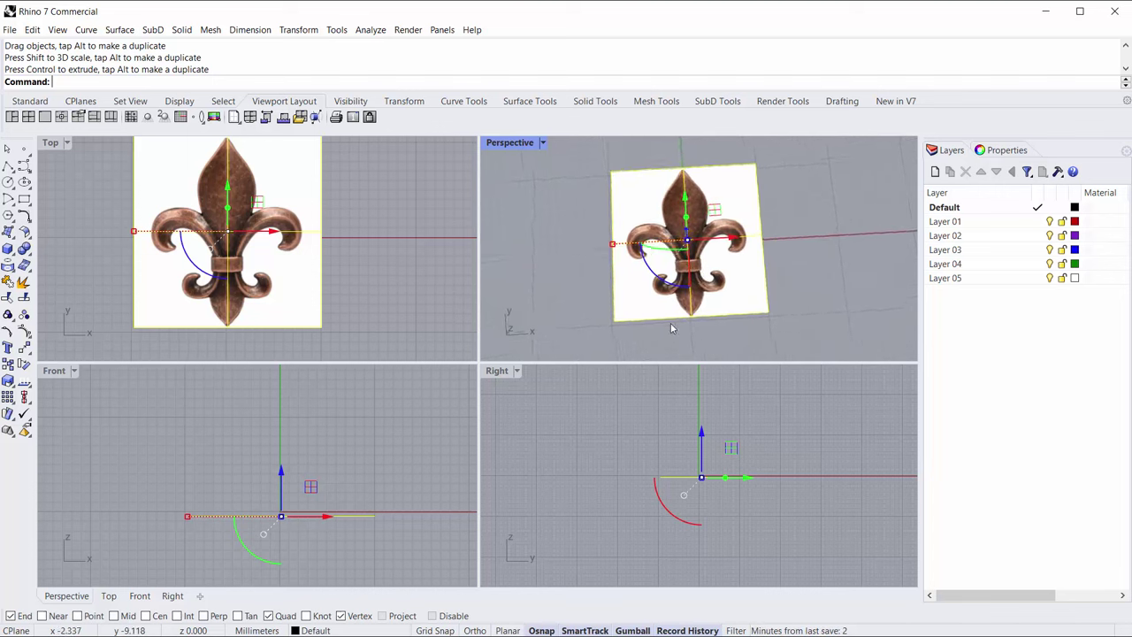
pyautogui.click(980, 228)
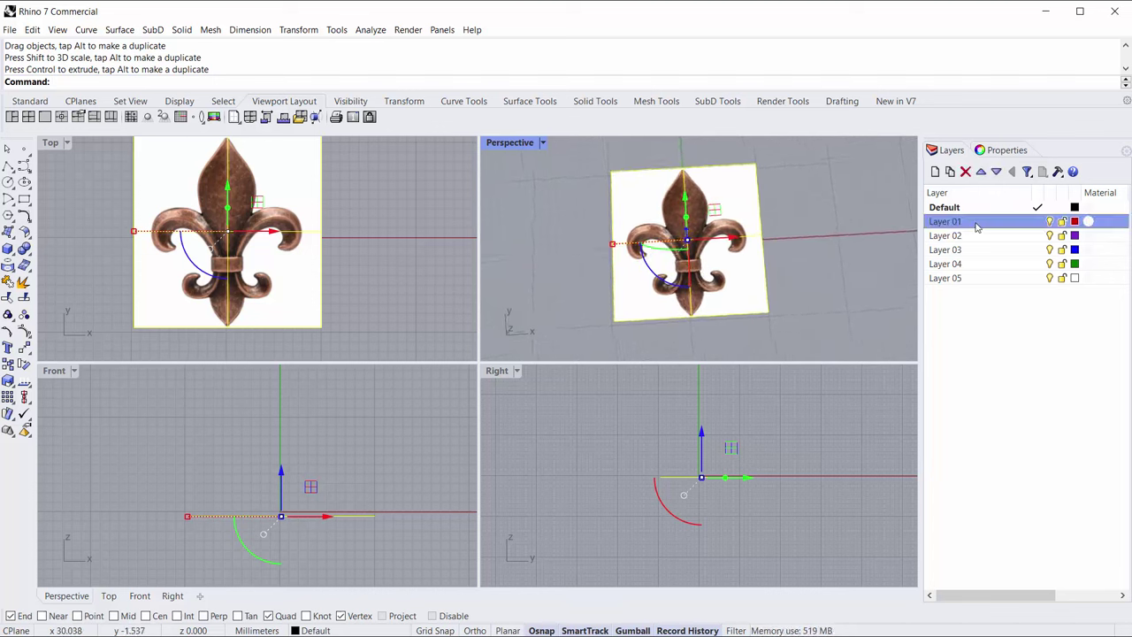
pyautogui.rightClick(984, 231)
pyautogui.click(1044, 449)
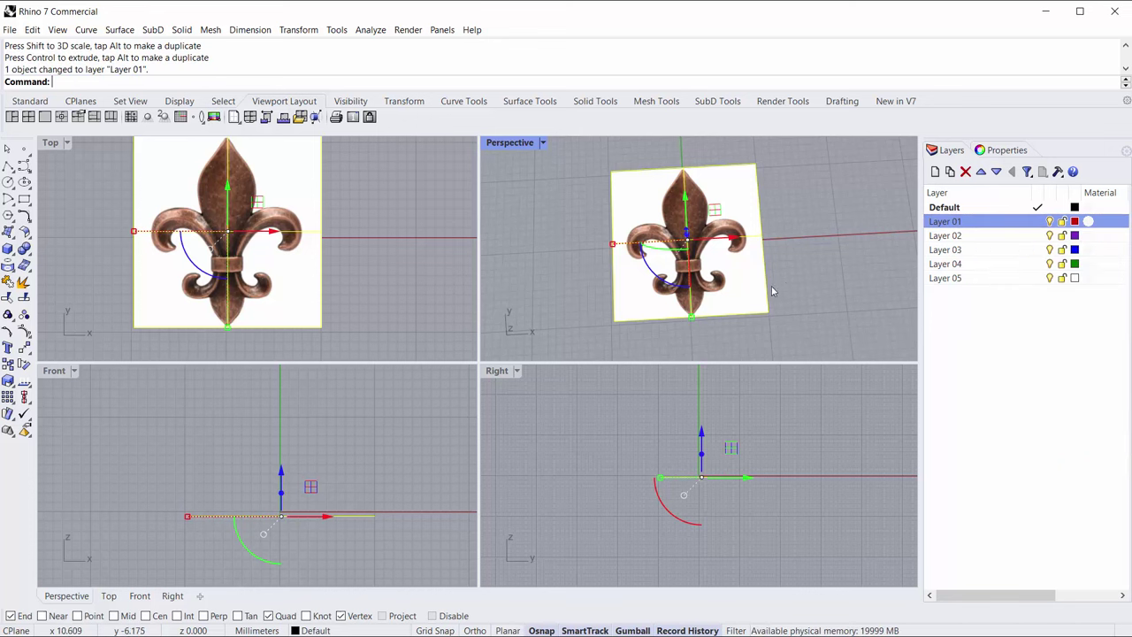
# - Set the picture material's transparency to about 78%
pyautogui.moveTo(771, 285)
pyautogui.keyDown('shift'); pyautogui.mouseDown(button='right')
pyautogui.moveTo(797, 306)
pyautogui.moveTo(780, 282)
pyautogui.mouseUp(button='right'); pyautogui.keyUp('shift')
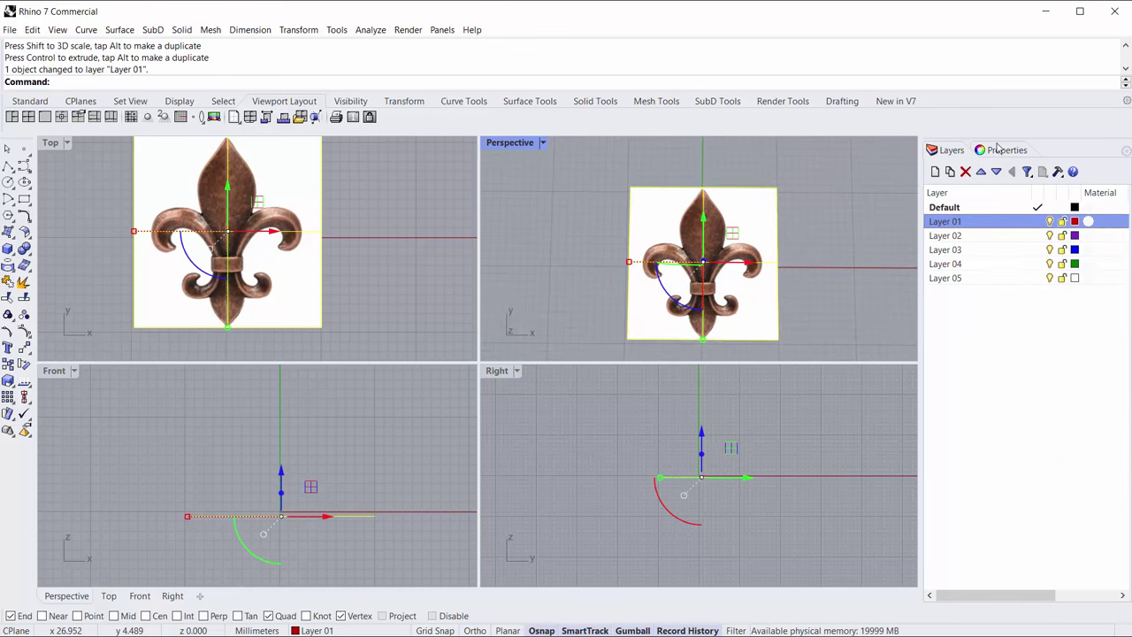
pyautogui.click(997, 152)
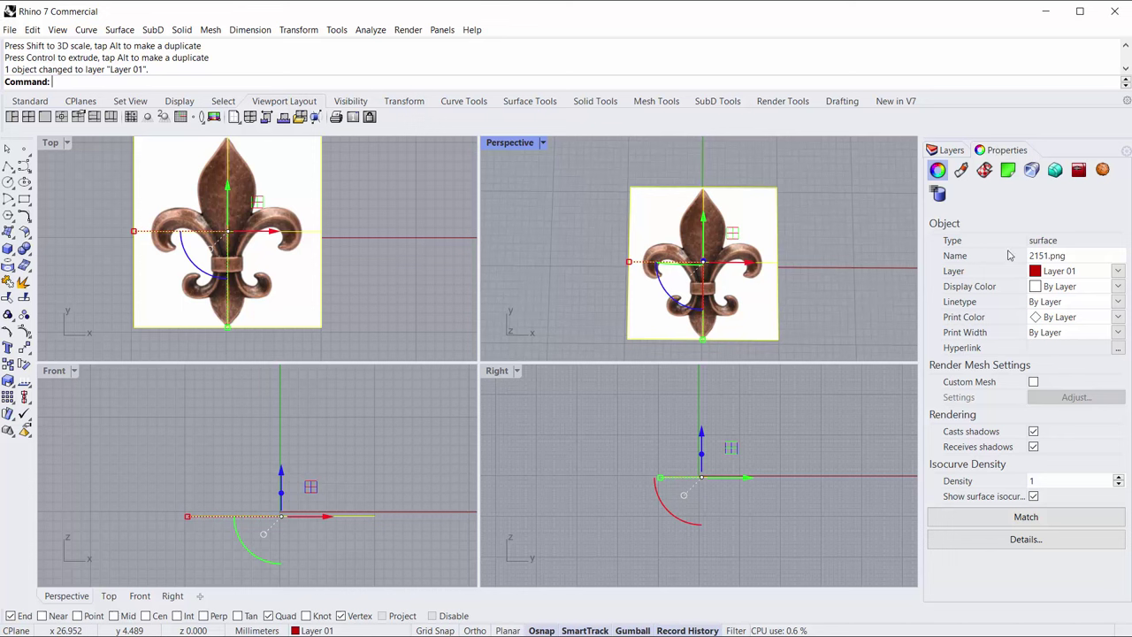
pyautogui.click(961, 174)
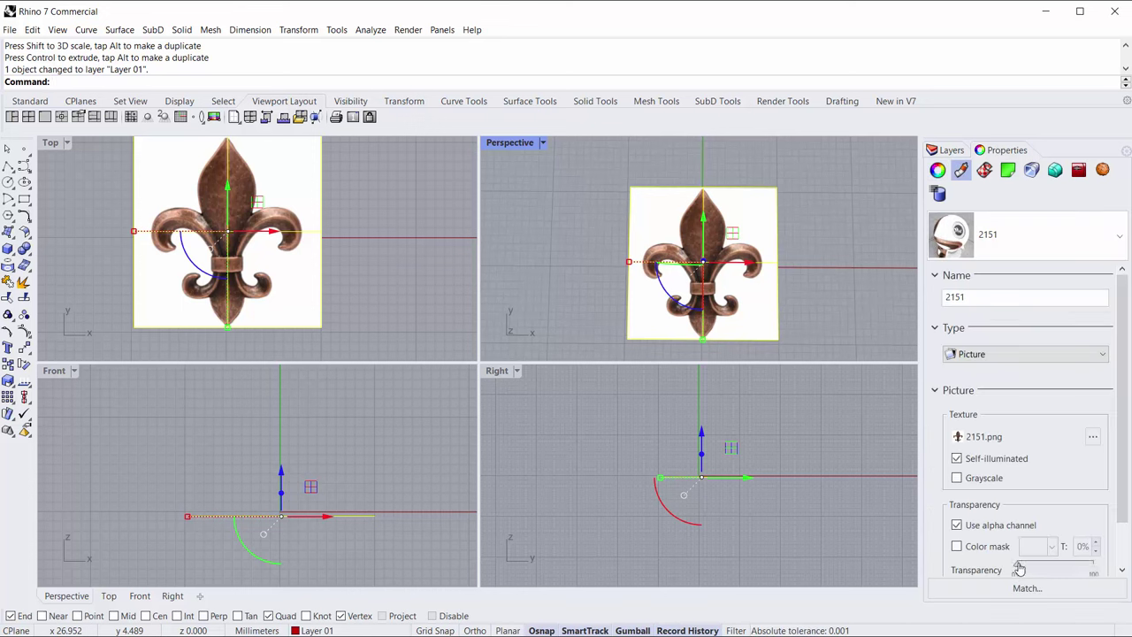
pyautogui.moveTo(1019, 568); pyautogui.dragTo(1080, 572)
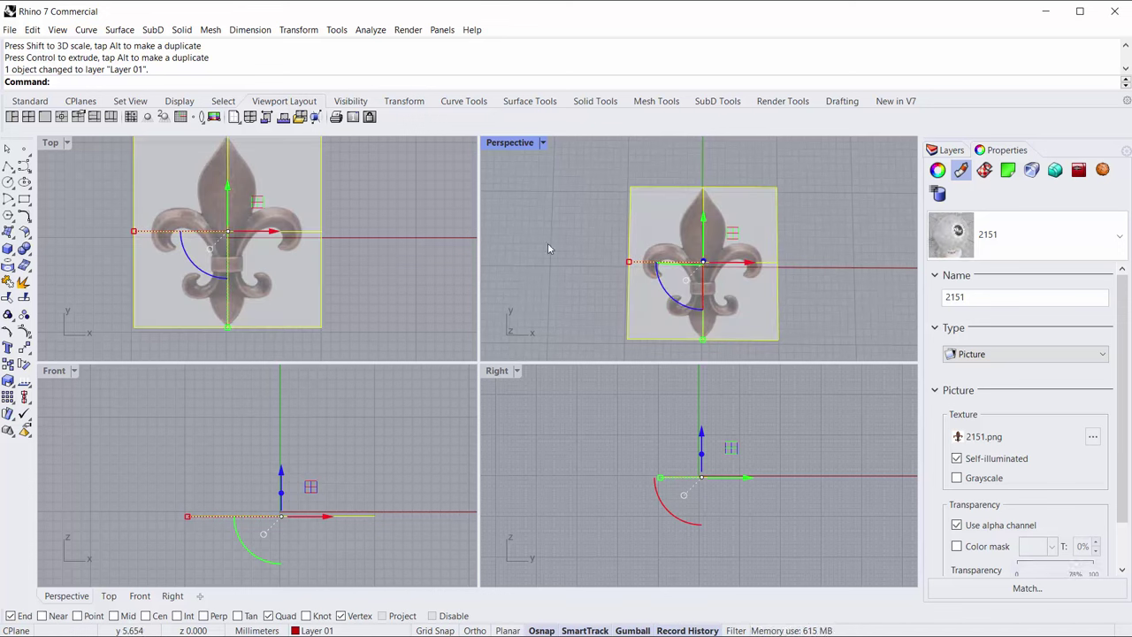
pyautogui.moveTo(253, 196); pyautogui.dragTo(263, 235, button='right')
pyautogui.moveTo(351, 248); pyautogui.dragTo(352, 201, button='right')
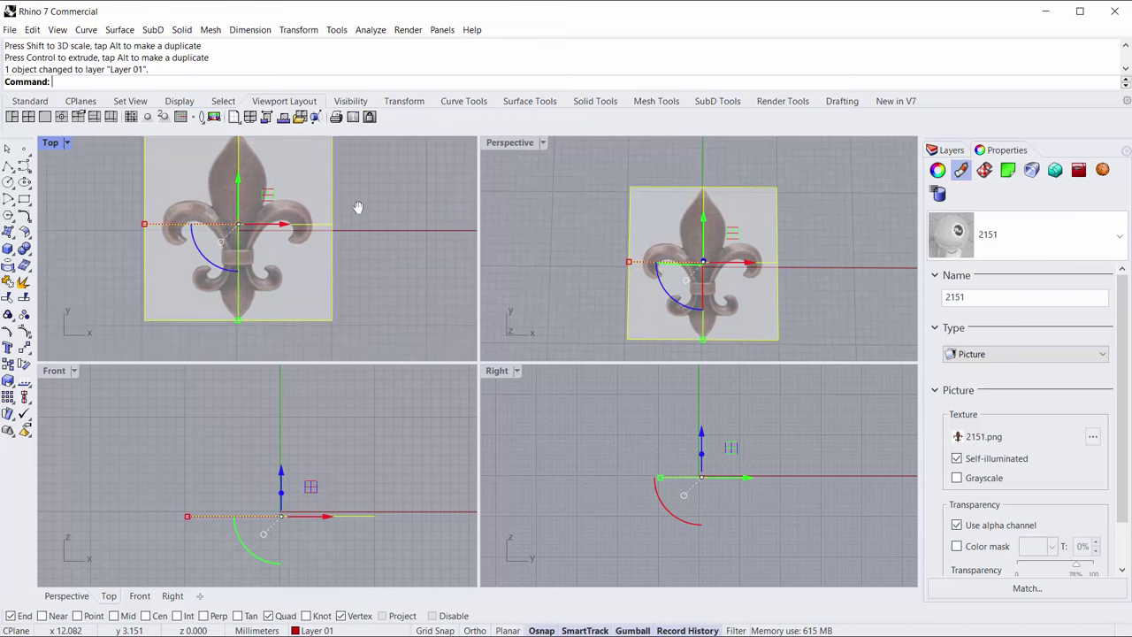
# - Lock Layer 01 so the reference picture cannot be selected
pyautogui.click(948, 150)
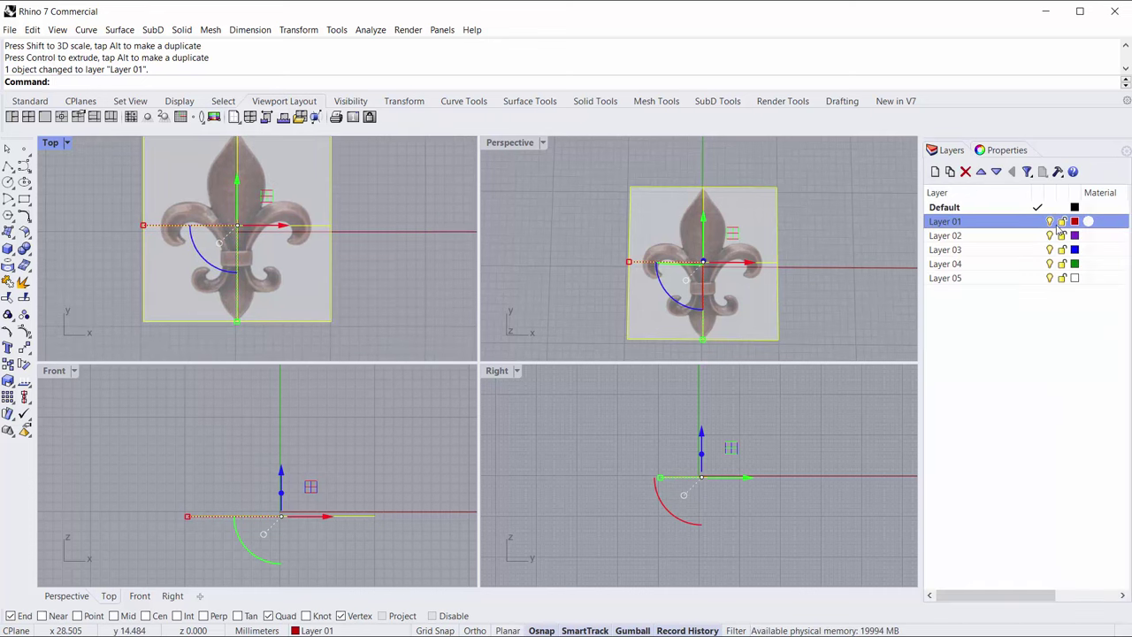
pyautogui.click(1062, 221)
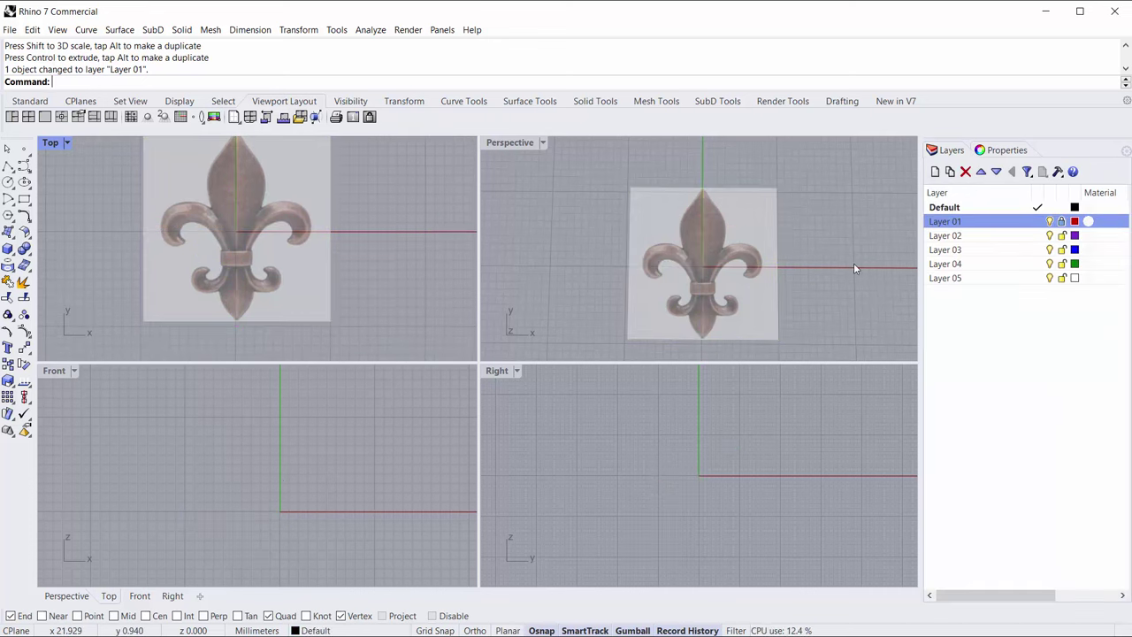
pyautogui.click(553, 210)
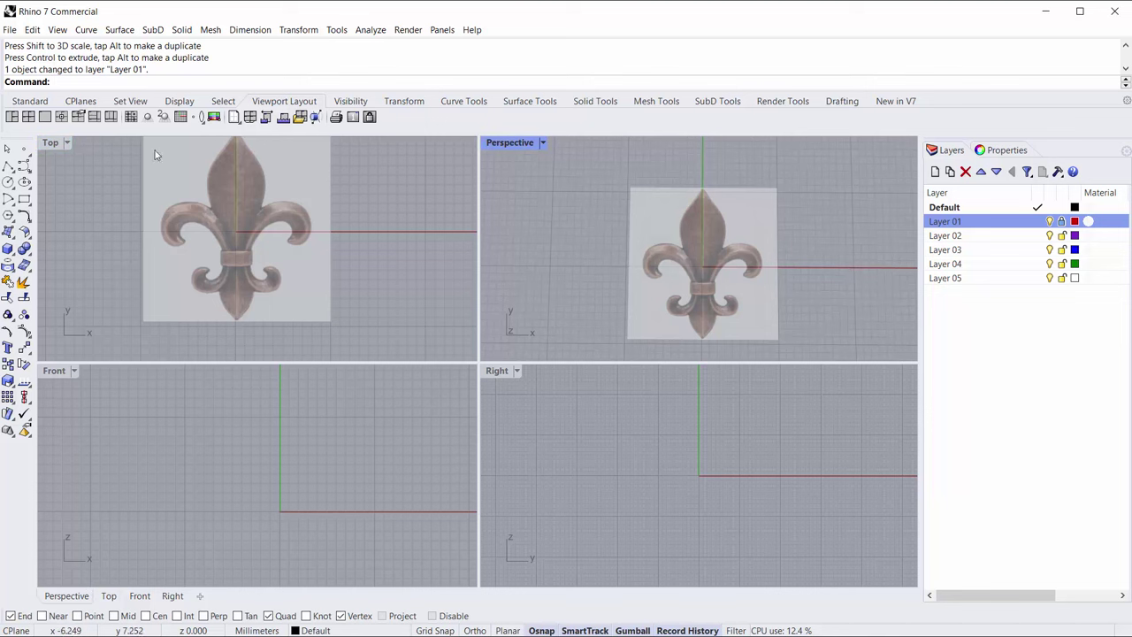
# - Maximize the Top viewport and frame the whole fleur-de-lis picture in it
pyautogui.doubleClick(50, 143)
pyautogui.moveTo(354, 297); pyautogui.dragTo(354, 344, button='right')
pyautogui.scroll(2, 429, 256)
pyautogui.moveTo(444, 275)
pyautogui.mouseDown(button='right')
pyautogui.moveTo(462, 286)
pyautogui.moveTo(462, 265)
pyautogui.mouseUp(button='right')
pyautogui.scroll(-4, 461, 285)
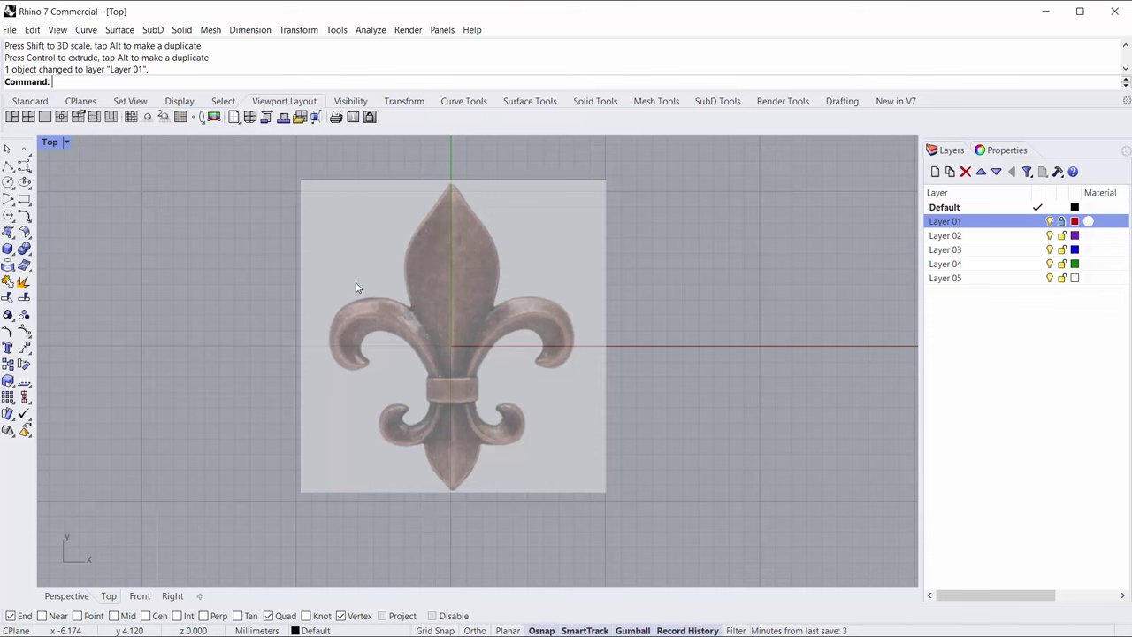
pyautogui.moveTo(355, 302); pyautogui.dragTo(364, 306, button='right')
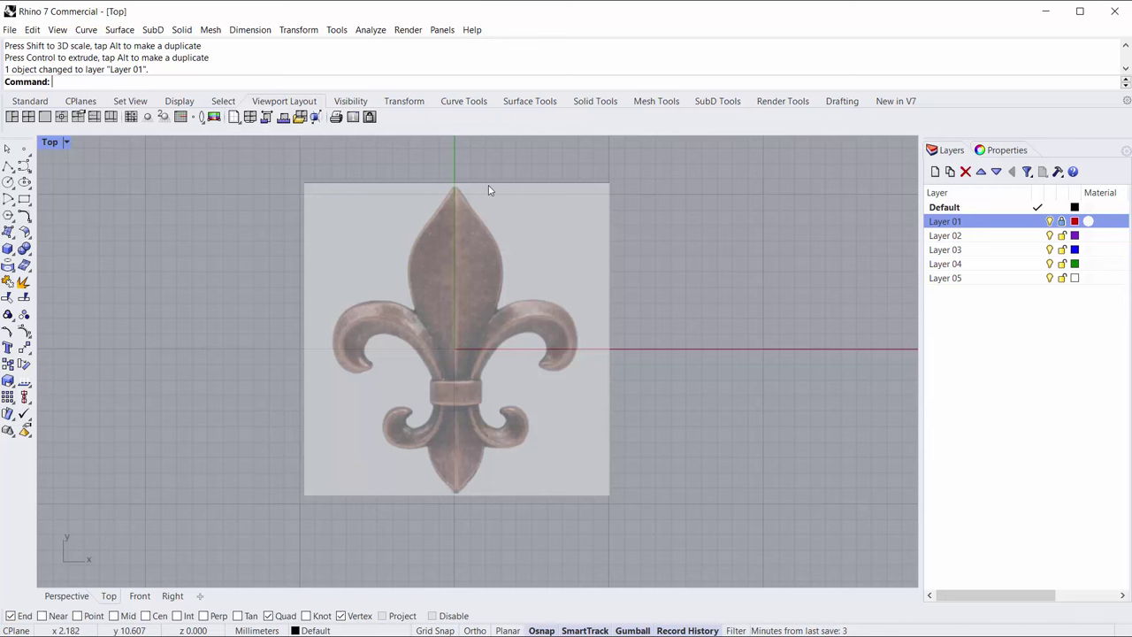
# - Create a SubD plane with X count 2 and Y count 6 covering the full height of the fleur-de-lis's central petal and stem
pyautogui.click(716, 101)
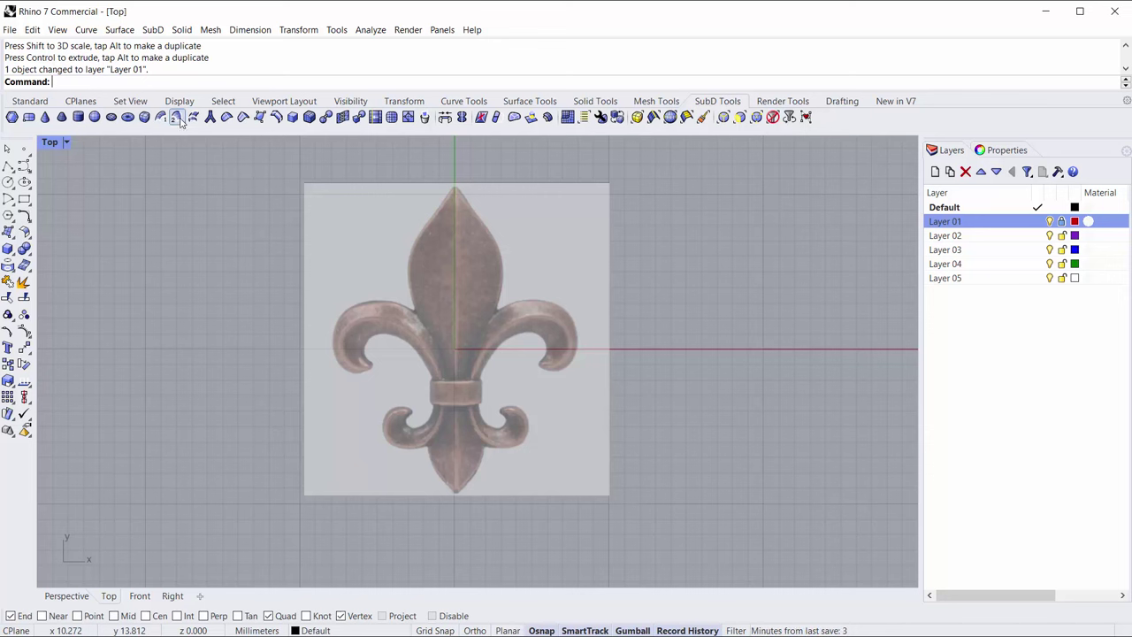
pyautogui.moveTo(274, 300); pyautogui.dragTo(276, 309, button='right')
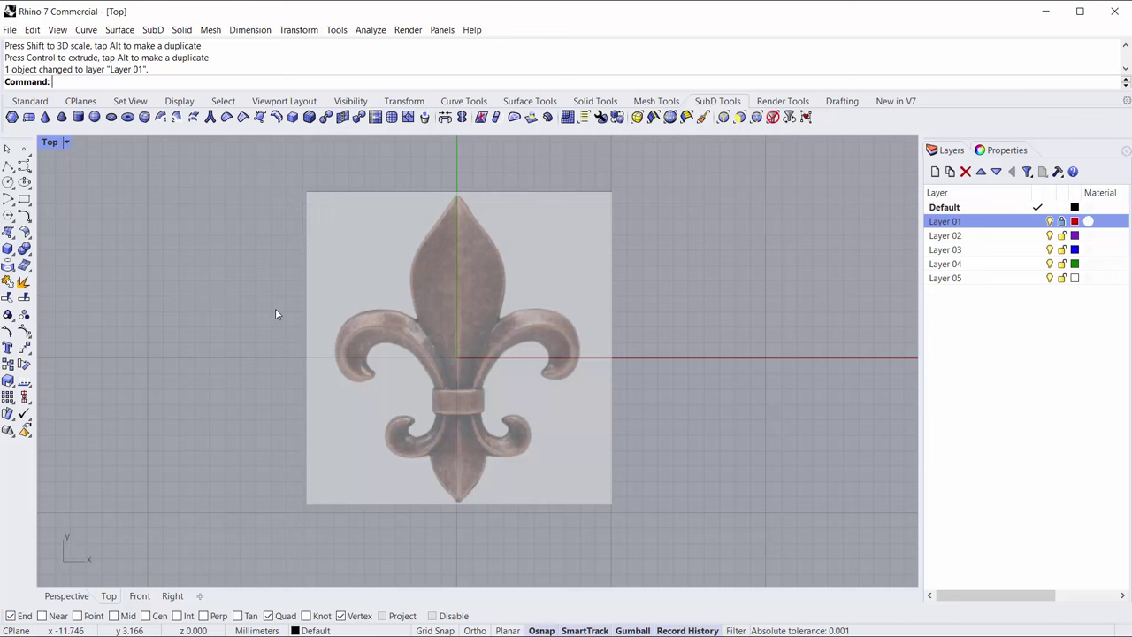
pyautogui.scroll(2, 285, 313)
pyautogui.moveTo(275, 315); pyautogui.dragTo(237, 311, button='right')
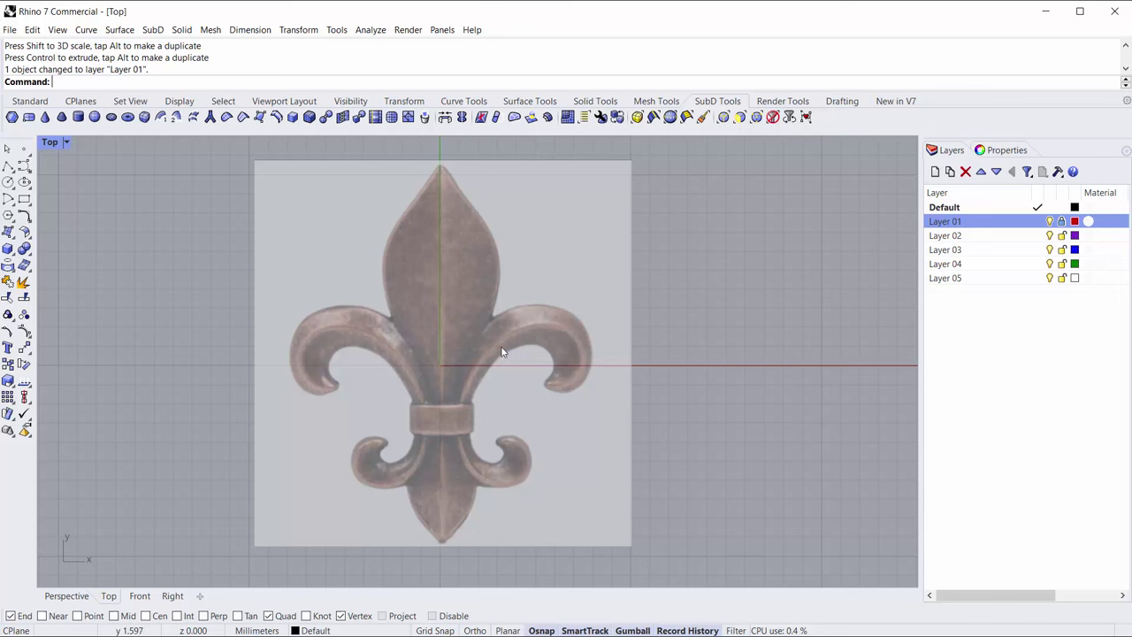
pyautogui.click(29, 116)
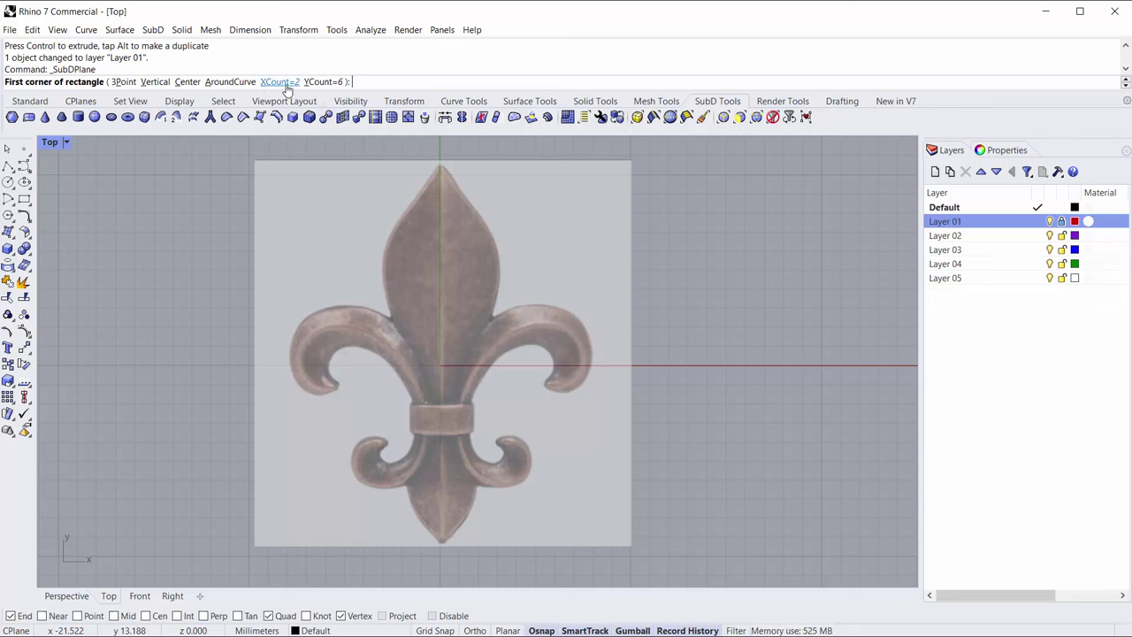
pyautogui.click(373, 151)
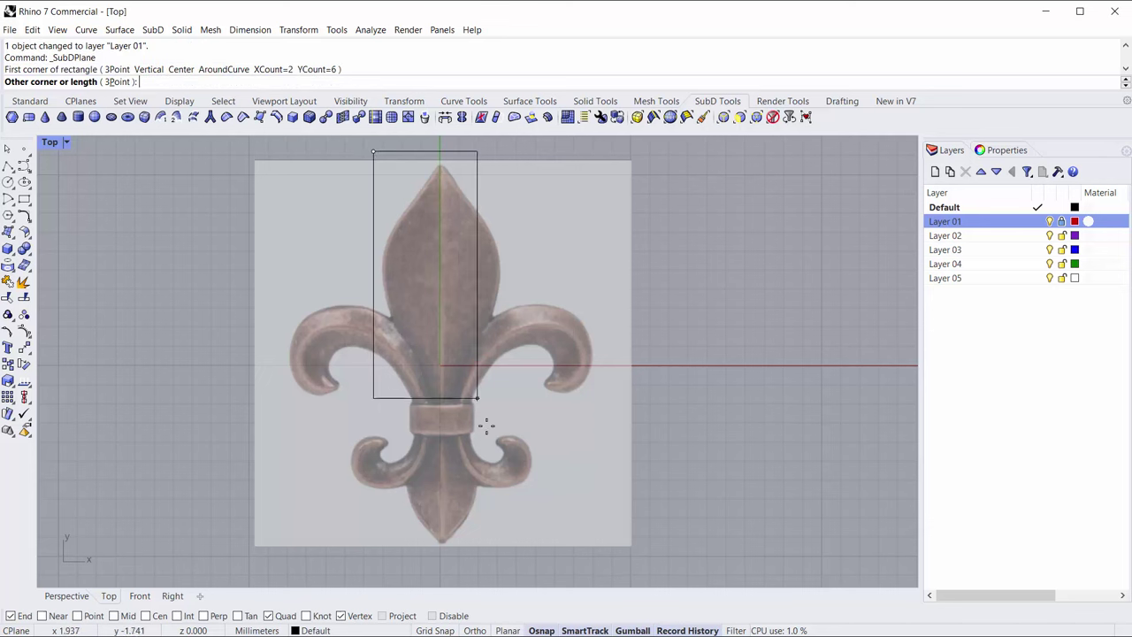
pyautogui.click(500, 546)
# - Move the SubD plane so its middle edge lies on the fleur-de-lis's vertical centreline, and deselect it
pyautogui.moveTo(446, 372); pyautogui.dragTo(453, 395, button='right')
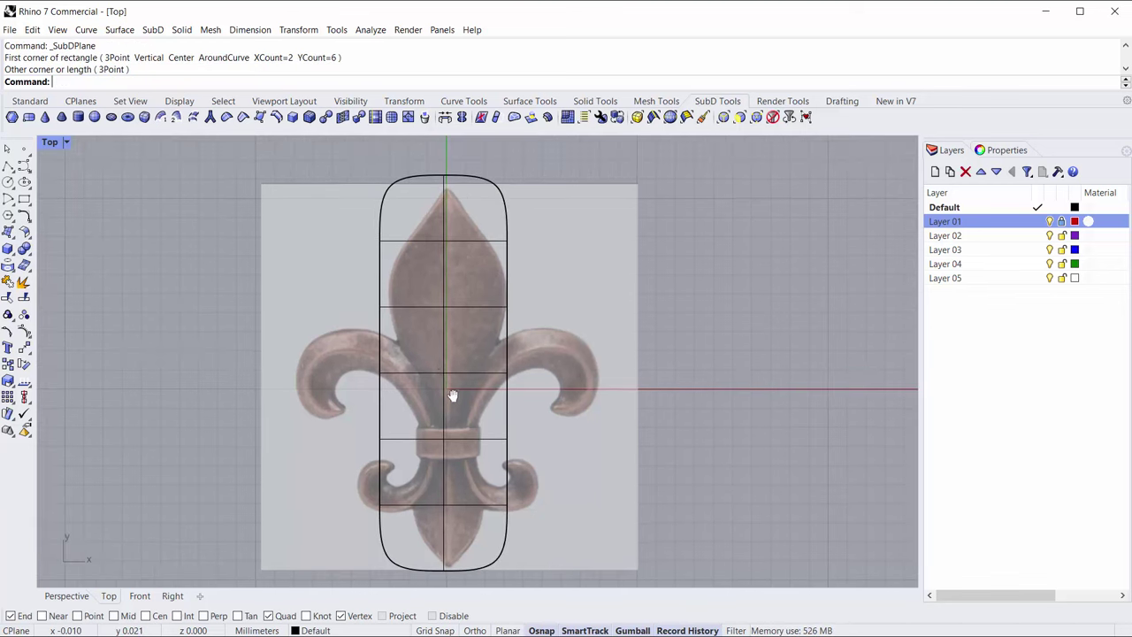
pyautogui.scroll(5, 460, 198)
pyautogui.moveTo(398, 158); pyautogui.dragTo(409, 165)
pyautogui.scroll(-5, 383, 198)
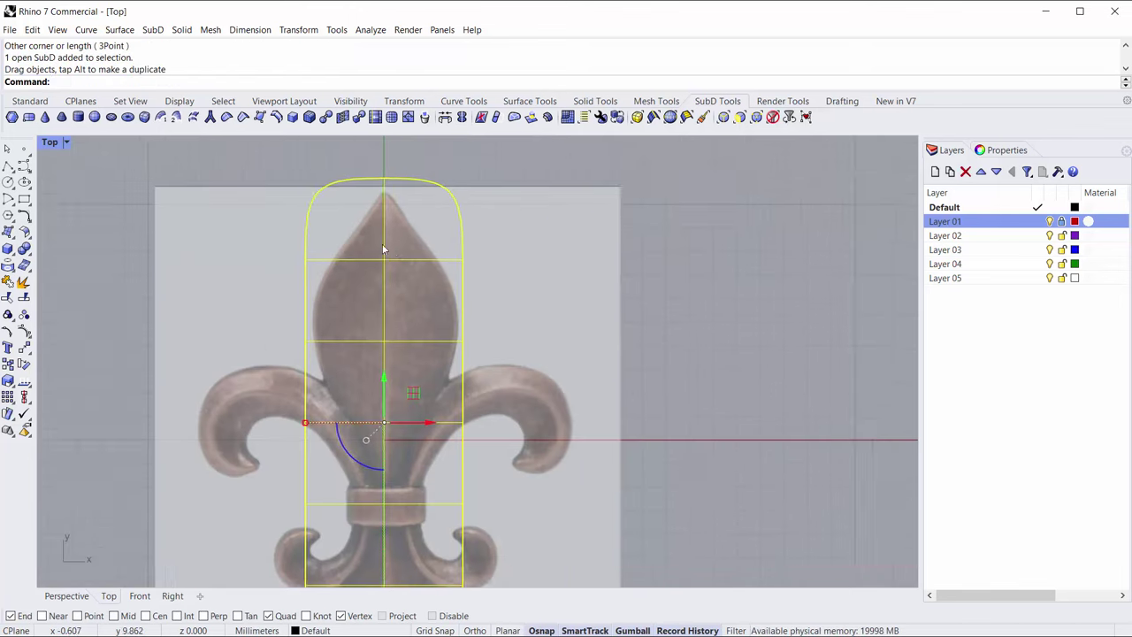
pyautogui.scroll(1, 412, 207)
pyautogui.scroll(1, 495, 305)
pyautogui.click(587, 419)
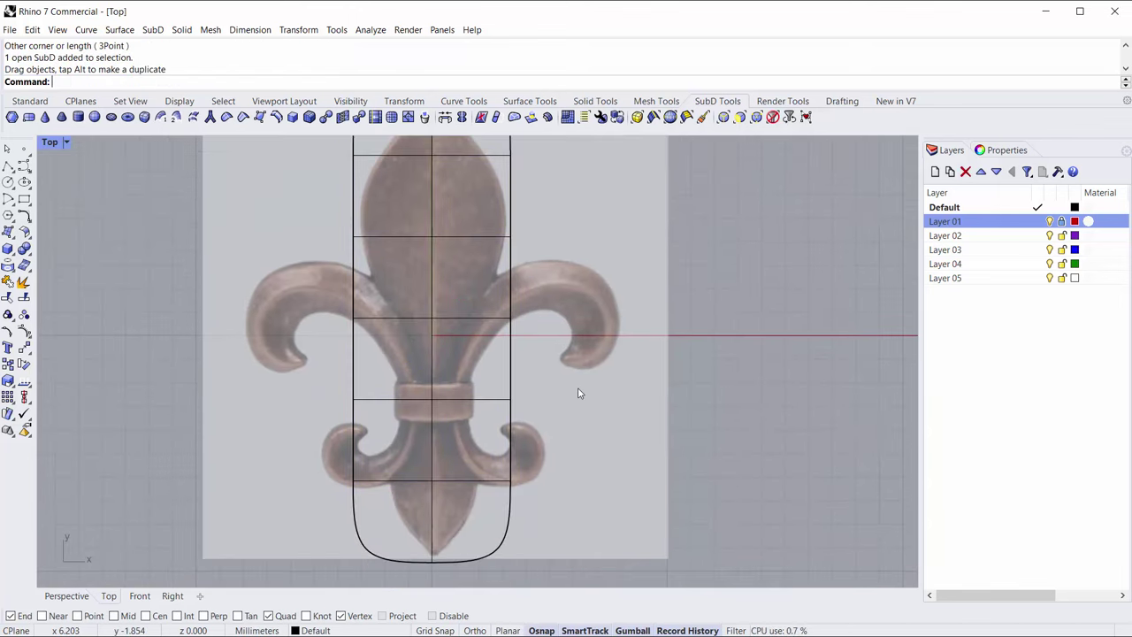
# - Toggle the SubD plane's display to flat and back to smooth to compare the two modes
pyautogui.moveTo(593, 440); pyautogui.dragTo(593, 427, button='right')
pyautogui.moveTo(460, 347); pyautogui.dragTo(442, 420, button='right')
pyautogui.press('Tab')
pyautogui.press('Tab')
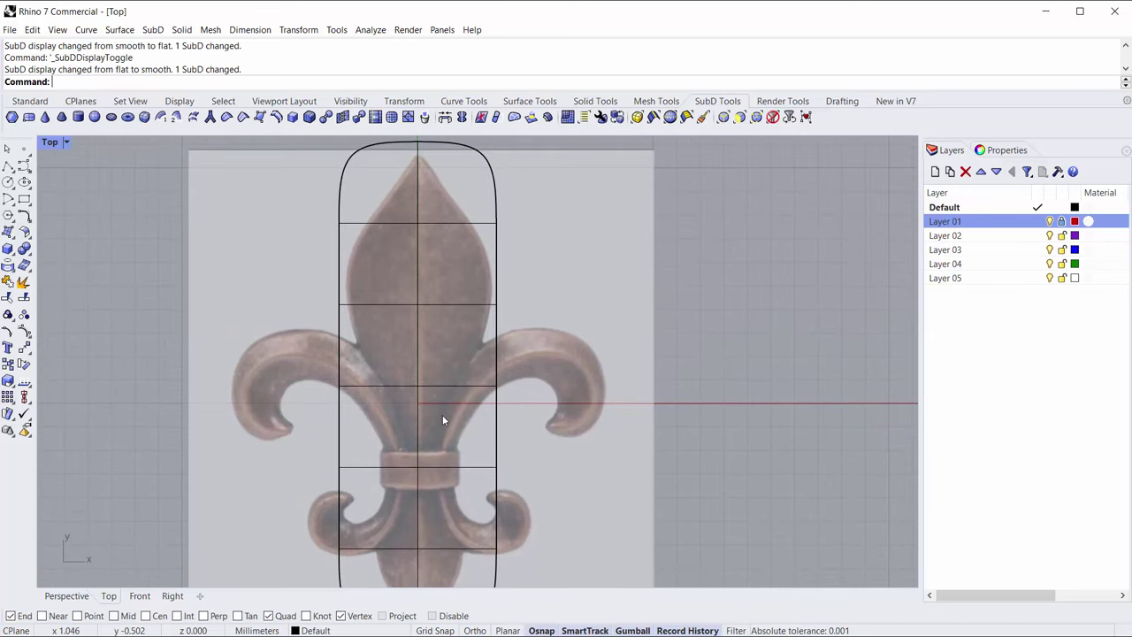
pyautogui.scroll(-3, 442, 415)
pyautogui.scroll(1, 420, 388)
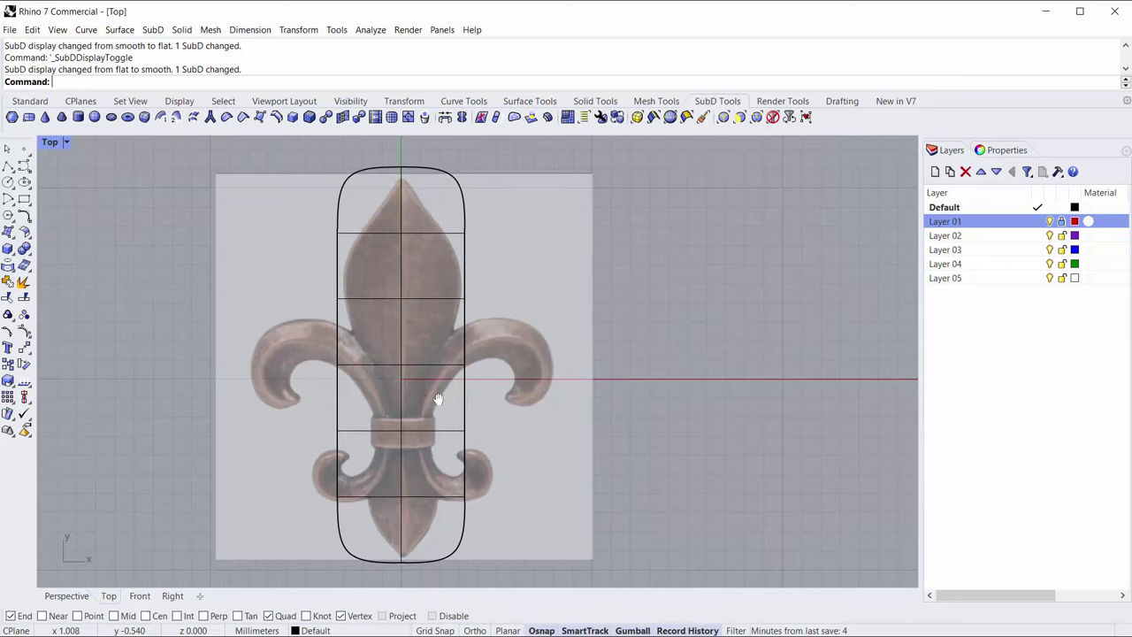
pyautogui.moveTo(432, 400); pyautogui.dragTo(433, 394, button='right')
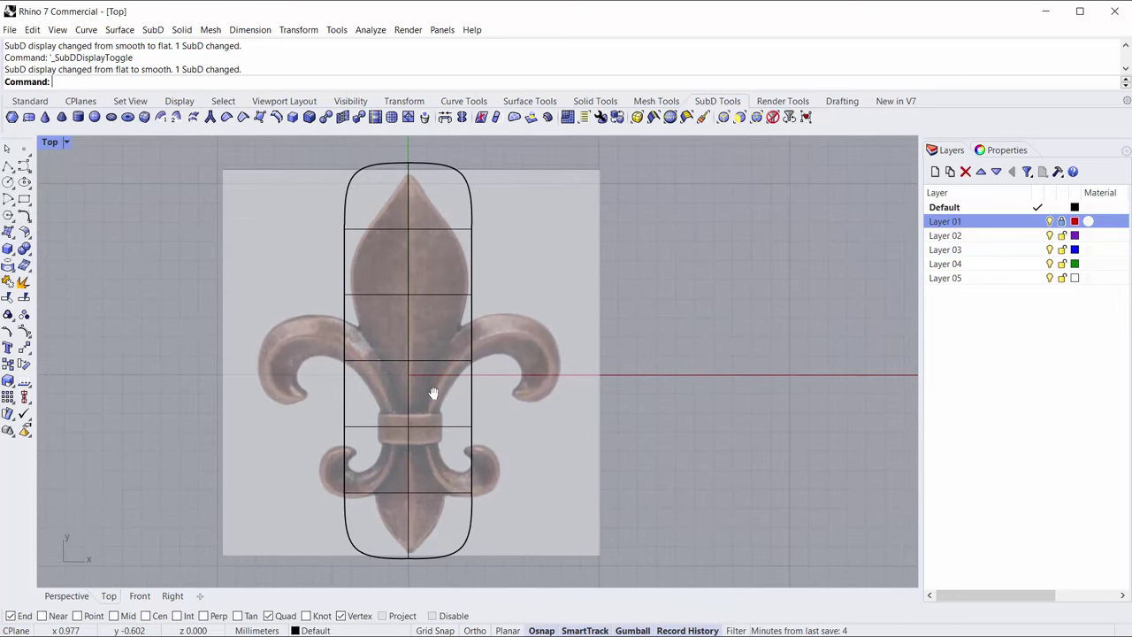
# - Select a vertex and a horizontal edge of the SubD plane as sub-objects, and clear the selection
pyautogui.keyDown('ctrl'); pyautogui.keyDown('shift'); pyautogui.click(344, 231); pyautogui.keyUp('shift'); pyautogui.keyUp('ctrl')
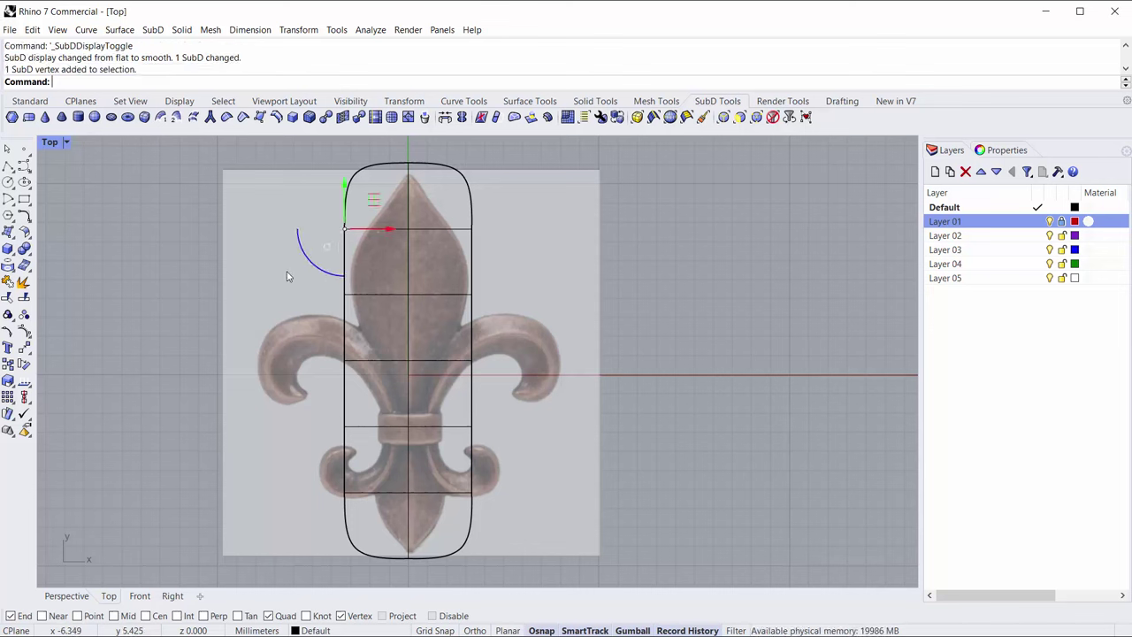
pyautogui.keyDown('ctrl'); pyautogui.keyDown('shift'); pyautogui.click(382, 229); pyautogui.keyUp('shift'); pyautogui.keyUp('ctrl')
pyautogui.press('Escape')
# - Set the Top viewport to Ghosted display, select one upper SubD face as a sub-object, and deselect it
pyautogui.click(48, 142)
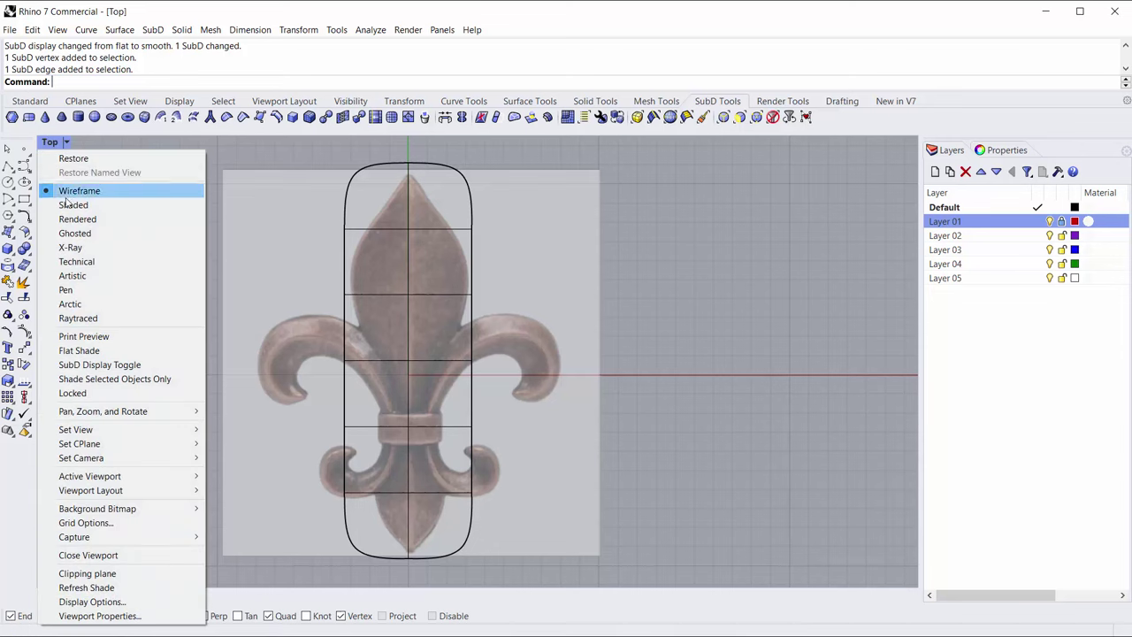
pyautogui.click(66, 235)
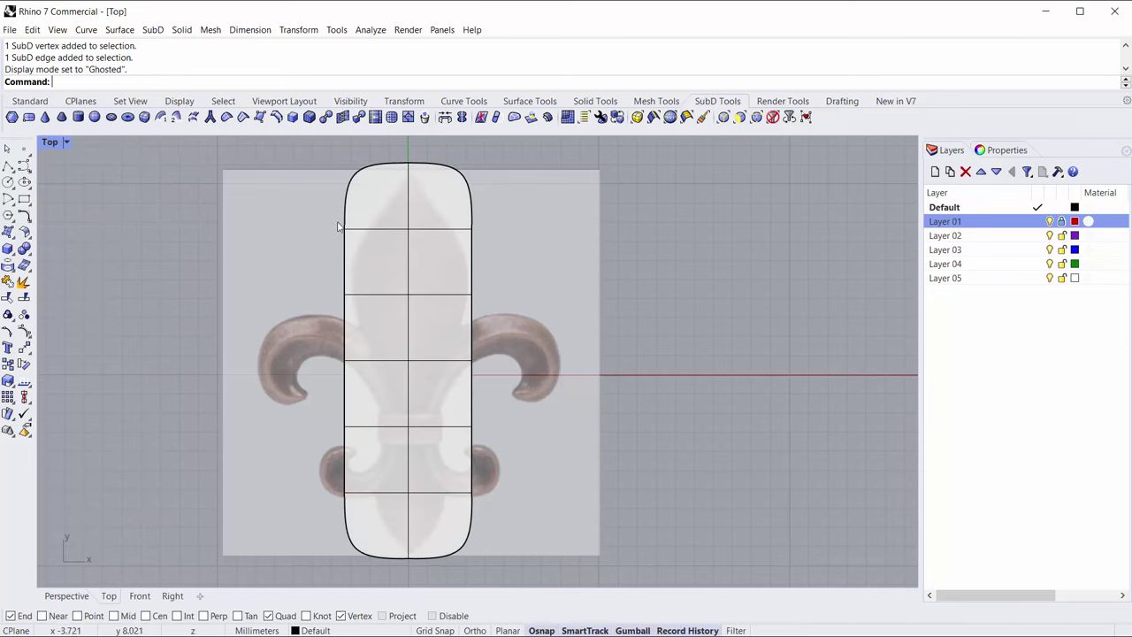
pyautogui.keyDown('ctrl'); pyautogui.keyDown('shift'); pyautogui.click(383, 202); pyautogui.keyUp('shift'); pyautogui.keyUp('ctrl')
pyautogui.moveTo(271, 238); pyautogui.dragTo(268, 285, button='right')
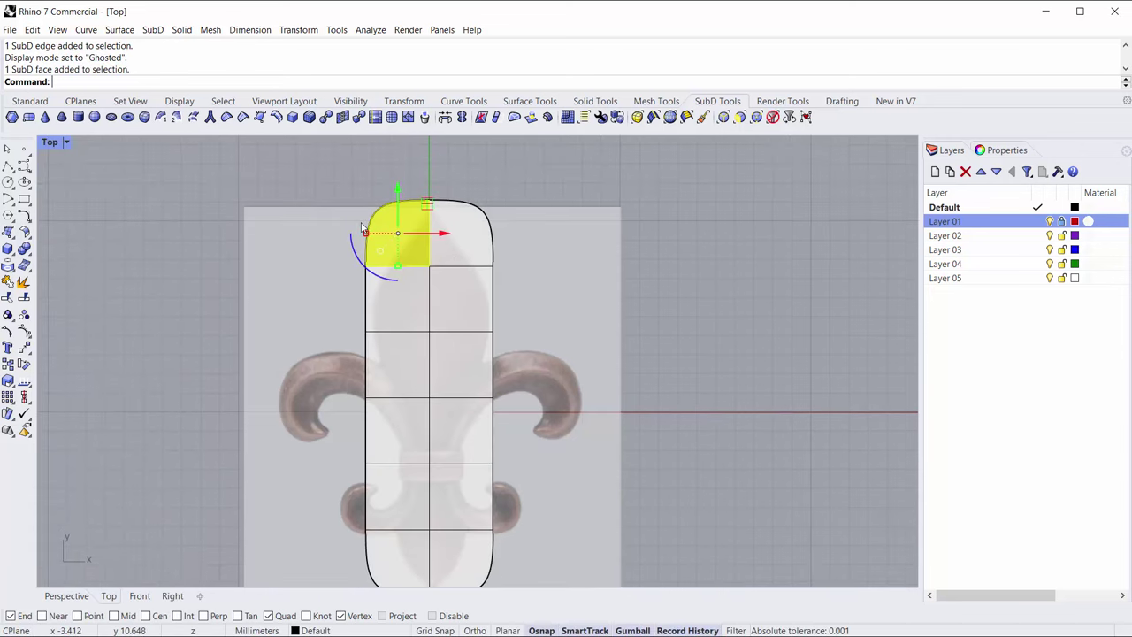
pyautogui.press('Escape')
pyautogui.moveTo(275, 291); pyautogui.dragTo(306, 272, button='right')
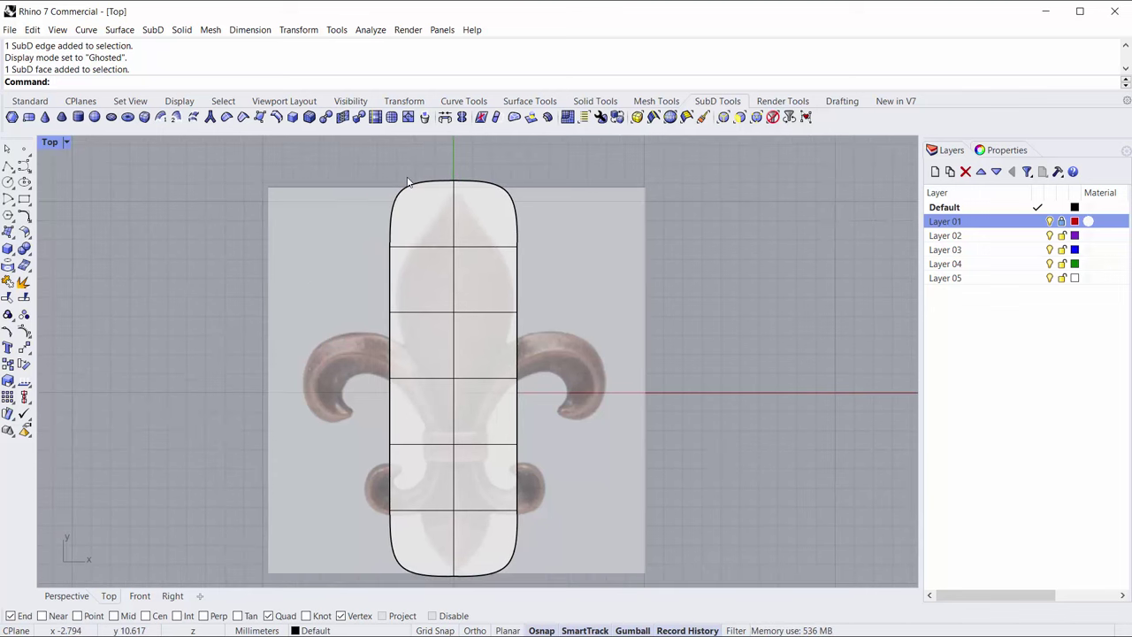
# - Scale the SubD plane's top vertex row inward to form the petal's tip, and narrow the second row slightly
pyautogui.keyDown('ctrl'); pyautogui.keyDown('shift'); pyautogui.moveTo(420, 186); pyautogui.dragTo(527, 206); pyautogui.keyUp('shift'); pyautogui.keyUp('ctrl')
pyautogui.scroll(4, 432, 189)
pyautogui.moveTo(432, 197); pyautogui.dragTo(415, 278, button='right')
pyautogui.moveTo(351, 262); pyautogui.dragTo(432, 277)
pyautogui.moveTo(333, 350); pyautogui.dragTo(352, 285, button='right')
pyautogui.click(304, 284)
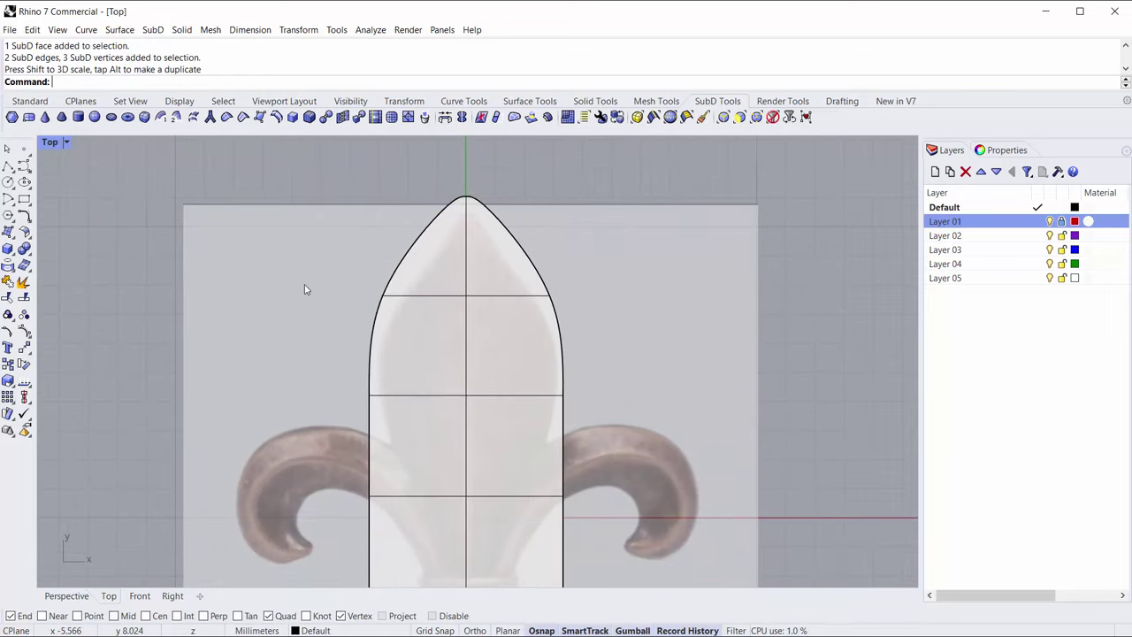
pyautogui.moveTo(346, 275); pyautogui.dragTo(614, 315)
pyautogui.moveTo(377, 296); pyautogui.dragTo(382, 296)
pyautogui.click(317, 380)
# - Scale the fourth and fifth vertex rows inward to shape the narrow base of the petal and the stem at the collar
pyautogui.moveTo(312, 390); pyautogui.dragTo(325, 222, button='right')
pyautogui.moveTo(295, 304); pyautogui.dragTo(723, 398)
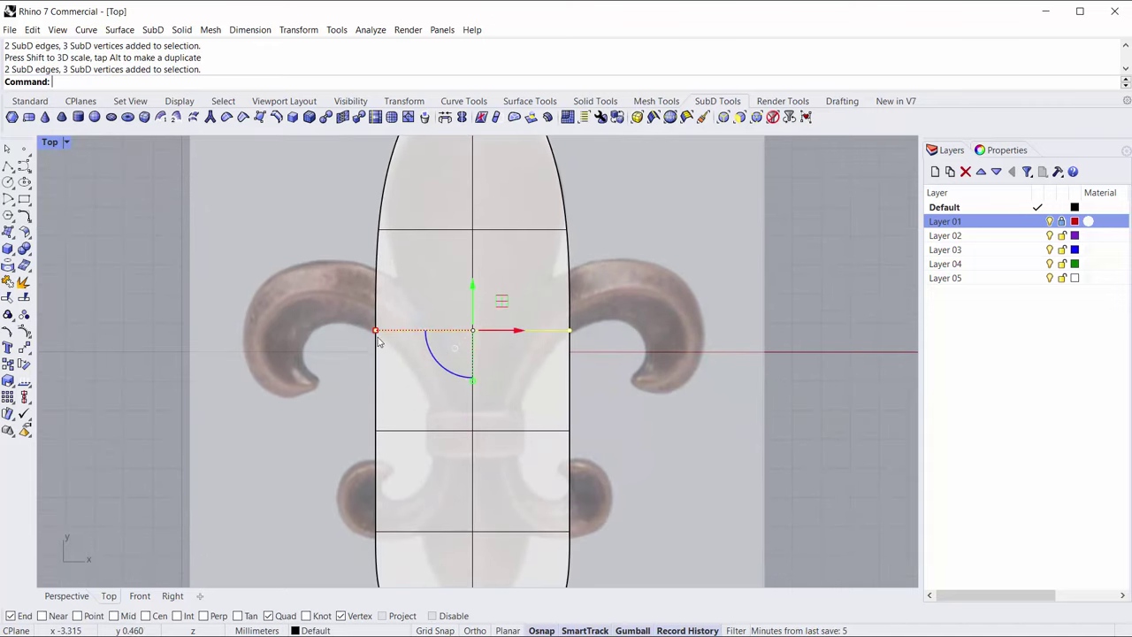
pyautogui.moveTo(376, 332); pyautogui.dragTo(430, 329)
pyautogui.moveTo(445, 426); pyautogui.dragTo(442, 321, button='right')
pyautogui.click(316, 315)
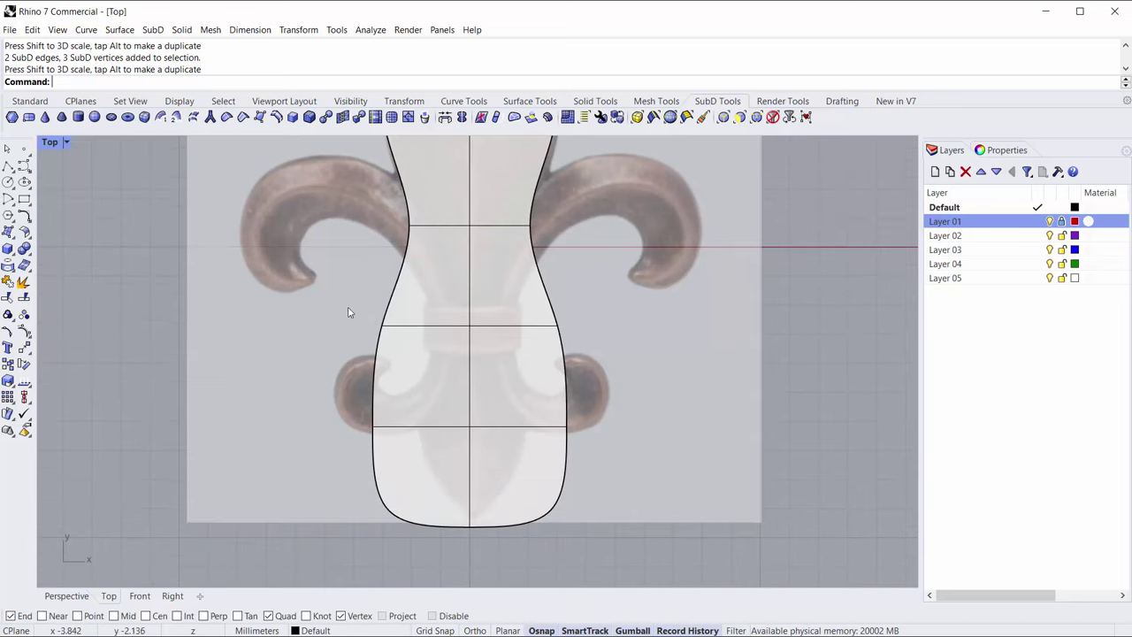
pyautogui.moveTo(347, 312); pyautogui.dragTo(643, 352)
pyautogui.moveTo(377, 333); pyautogui.dragTo(471, 340)
pyautogui.click(343, 403)
# - Scale the sixth and bottom vertex rows to fit the pictured lower leaf and its pointed end
pyautogui.moveTo(323, 409); pyautogui.dragTo(654, 444)
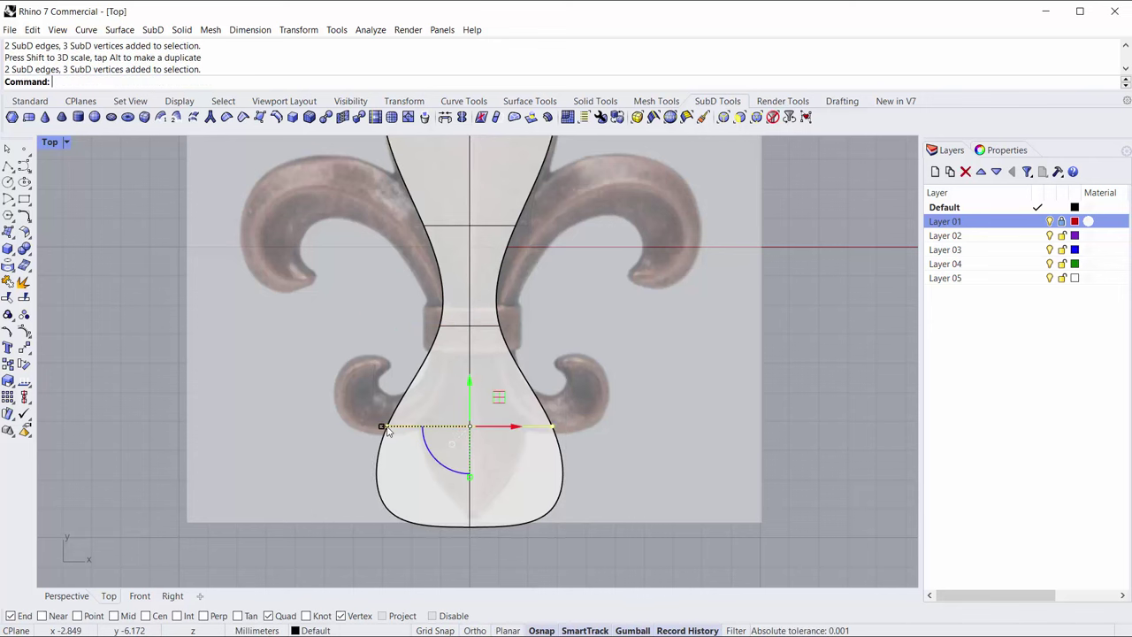
pyautogui.moveTo(386, 426); pyautogui.dragTo(413, 427)
pyautogui.click(358, 459)
pyautogui.moveTo(358, 484); pyautogui.dragTo(350, 380, button='right')
pyautogui.moveTo(333, 383); pyautogui.dragTo(566, 471)
pyautogui.moveTo(379, 424); pyautogui.dragTo(445, 419)
pyautogui.press('Escape')
pyautogui.scroll(4, 472, 371)
pyautogui.doubleClick(411, 344)
pyautogui.moveTo(378, 344); pyautogui.dragTo(367, 344)
# - Move the top vertex row down towards the upper petal's tip in the picture
pyautogui.moveTo(396, 250); pyautogui.dragTo(397, 530, button='right')
pyautogui.moveTo(327, 181); pyautogui.dragTo(349, 411, button='right')
pyautogui.moveTo(338, 243); pyautogui.dragTo(337, 321, button='right')
pyautogui.moveTo(309, 313); pyautogui.dragTo(623, 390)
pyautogui.click(666, 301)
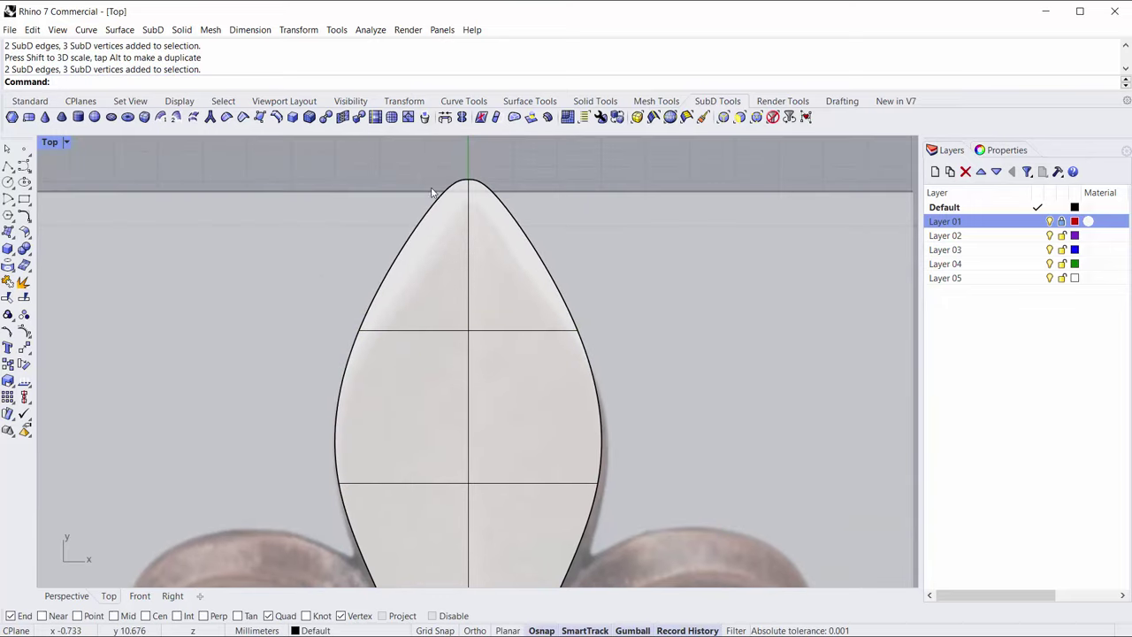
pyautogui.moveTo(502, 207); pyautogui.dragTo(525, 212)
pyautogui.moveTo(492, 157); pyautogui.dragTo(485, 207, button='right')
pyautogui.moveTo(469, 184); pyautogui.dragTo(471, 208)
pyautogui.press('Escape')
# - Move the second vertex row up and scale it inward to follow the petal's tapering outline
pyautogui.moveTo(273, 340); pyautogui.dragTo(769, 416)
pyautogui.moveTo(473, 344); pyautogui.dragTo(473, 303)
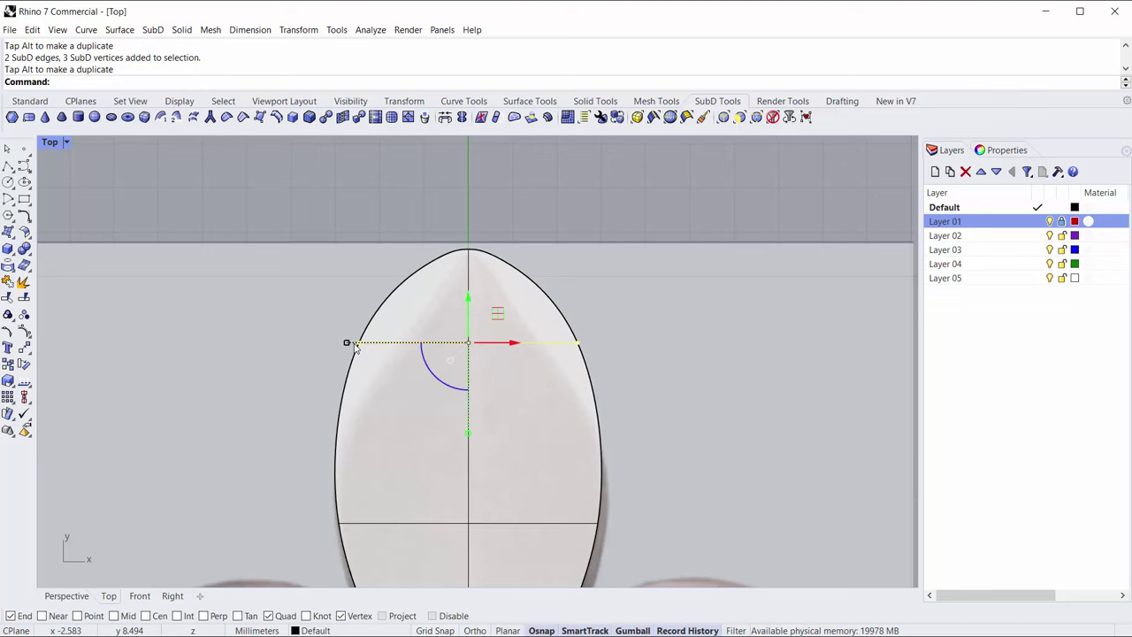
pyautogui.keyDown('ctrl'); pyautogui.moveTo(347, 343); pyautogui.dragTo(702, 350); pyautogui.keyUp('ctrl')
pyautogui.click(309, 333)
pyautogui.moveTo(346, 343); pyautogui.dragTo(389, 345)
# - Move the third vertex row up and widen it to match the petal's widest part
pyautogui.scroll(-3, 322, 331)
pyautogui.moveTo(298, 359); pyautogui.dragTo(645, 405)
pyautogui.moveTo(466, 355); pyautogui.dragTo(467, 332)
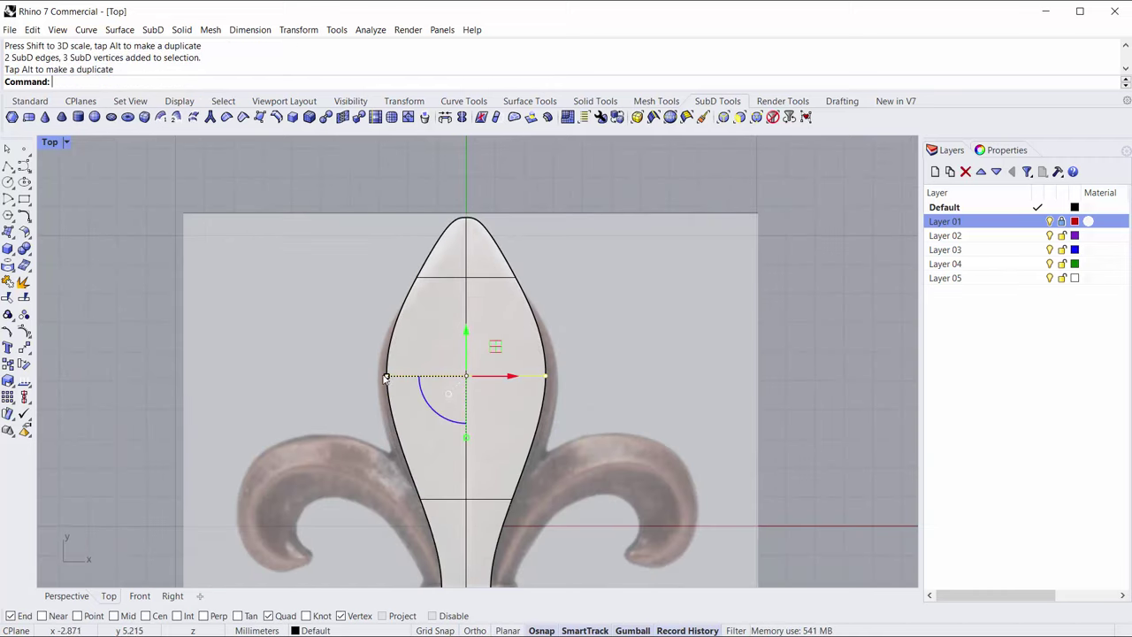
pyautogui.moveTo(386, 376); pyautogui.dragTo(379, 375)
# - Scale the top vertex row further inward to sharpen the petal's tip
pyautogui.press('Escape')
pyautogui.moveTo(420, 207); pyautogui.dragTo(523, 245)
pyautogui.scroll(3, 442, 239)
pyautogui.moveTo(430, 227); pyautogui.dragTo(450, 225)
pyautogui.press('Escape')
pyautogui.scroll(-5, 432, 255)
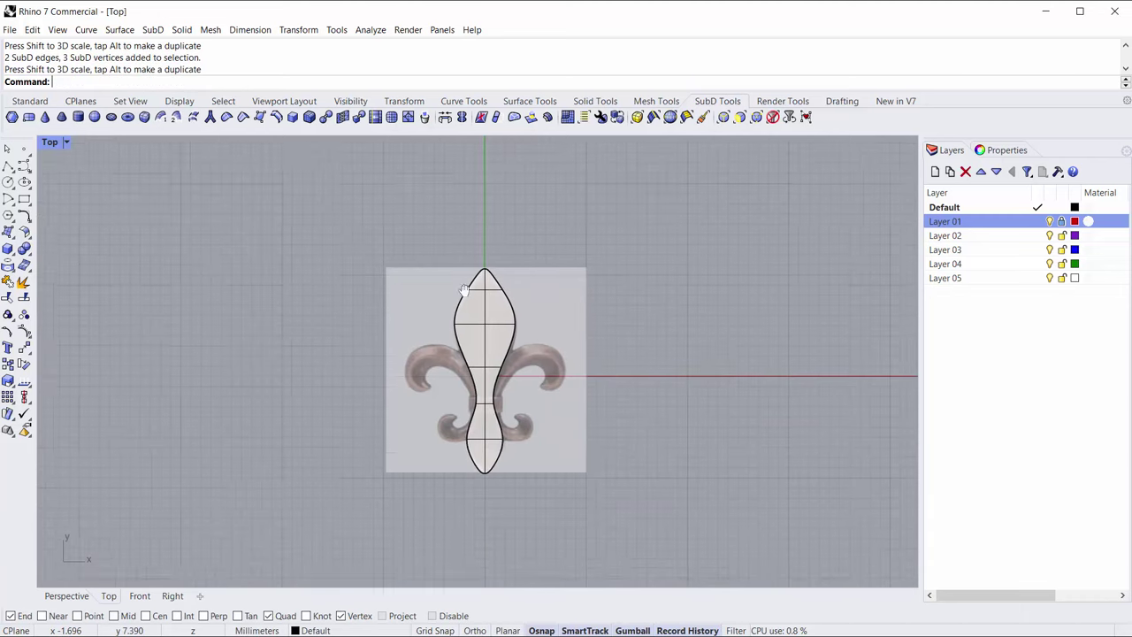
pyautogui.scroll(2, 452, 274)
pyautogui.scroll(-1, 459, 455)
pyautogui.click(459, 450)
pyautogui.click(609, 462)
pyautogui.moveTo(565, 396); pyautogui.dragTo(565, 423, button='right')
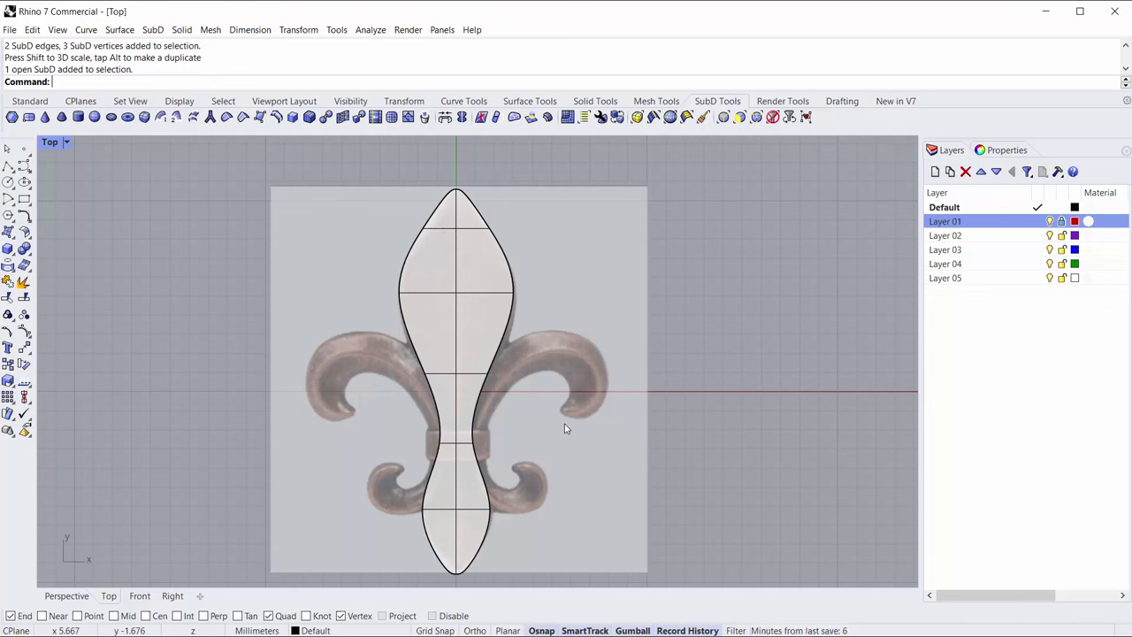
# - Restore the multi-viewport layout, maximize the Perspective viewport, and show the SubD from an angle
pyautogui.doubleClick(50, 145)
pyautogui.doubleClick(498, 143)
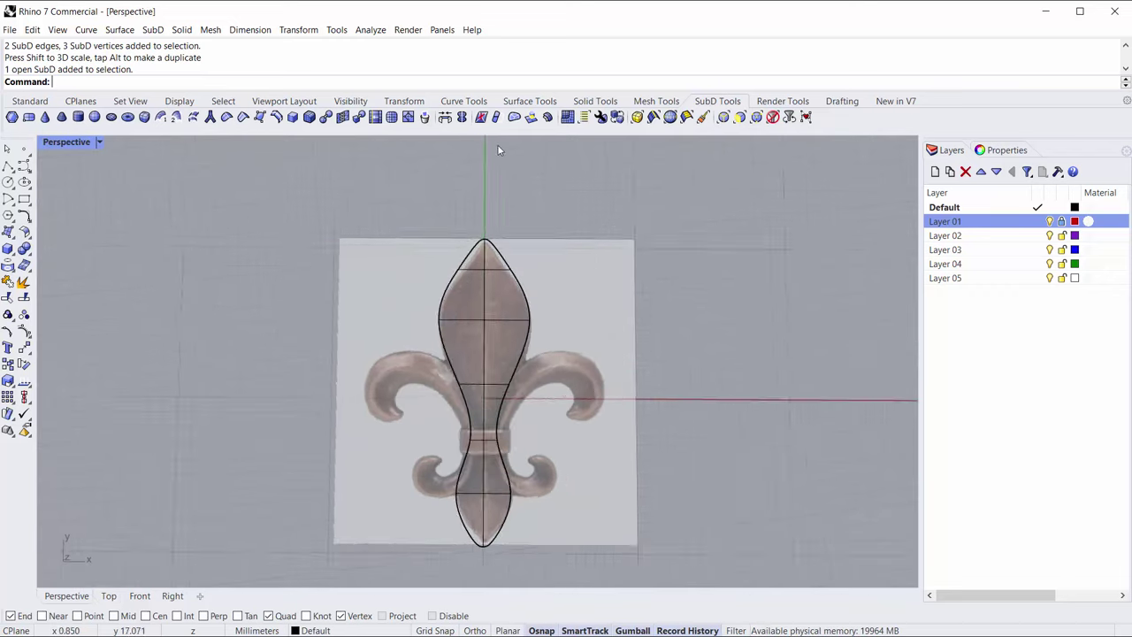
pyautogui.moveTo(498, 151); pyautogui.dragTo(446, 292, button='right')
# - Offset the flat SubD upward by a distance of 1 as a solid, deleting the input surface
pyautogui.click(446, 290)
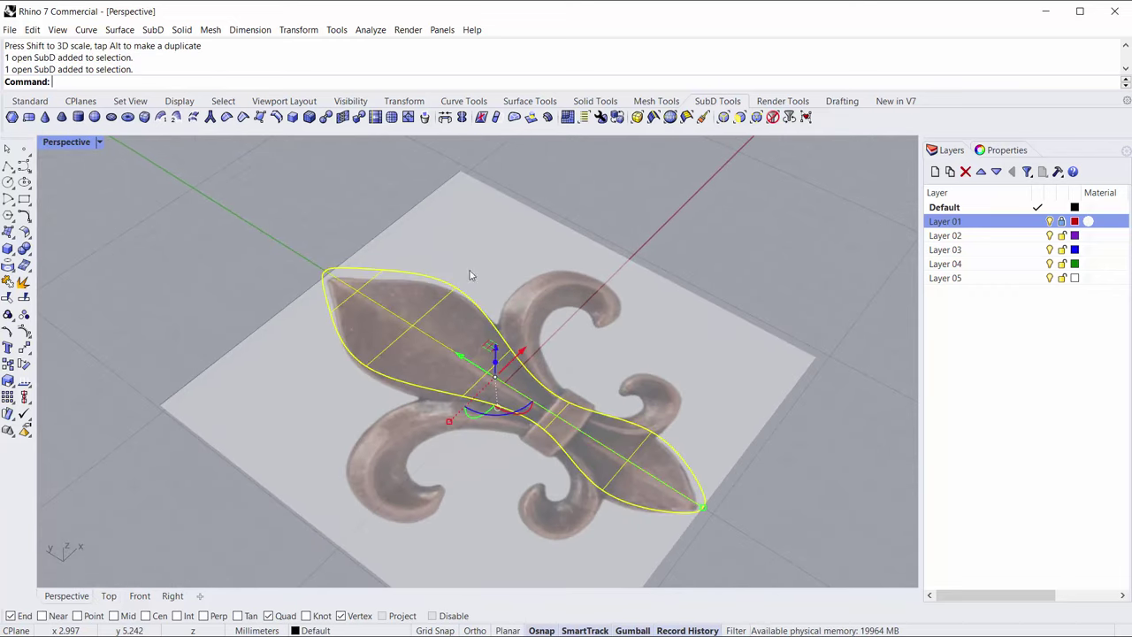
pyautogui.click(547, 118)
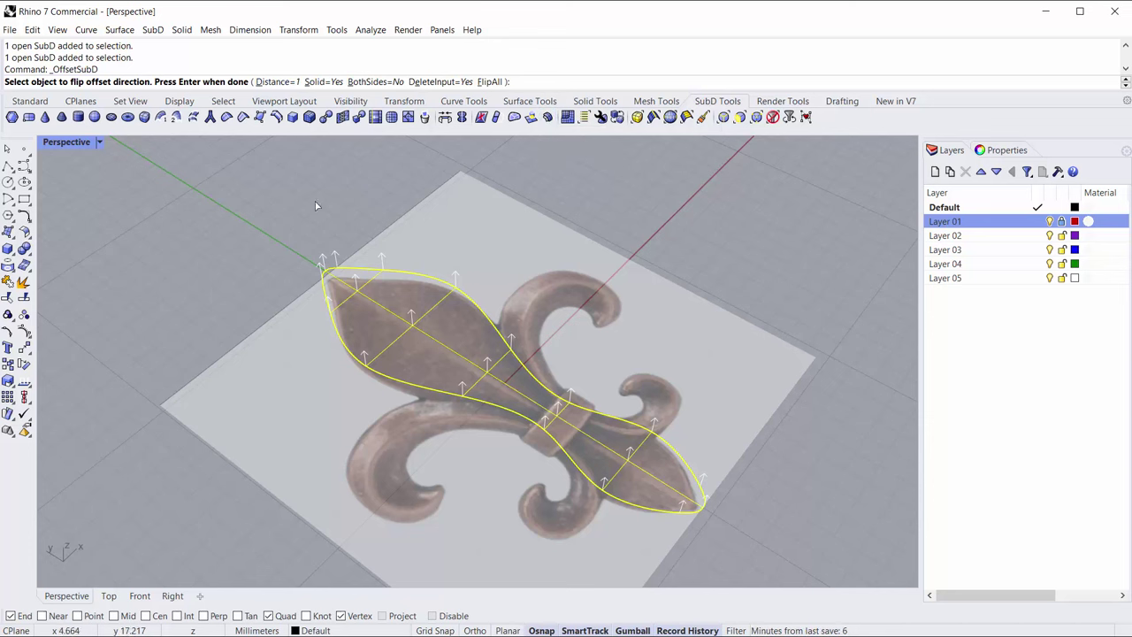
pyautogui.moveTo(344, 236); pyautogui.dragTo(361, 277, button='right')
pyautogui.scroll(4, 364, 292)
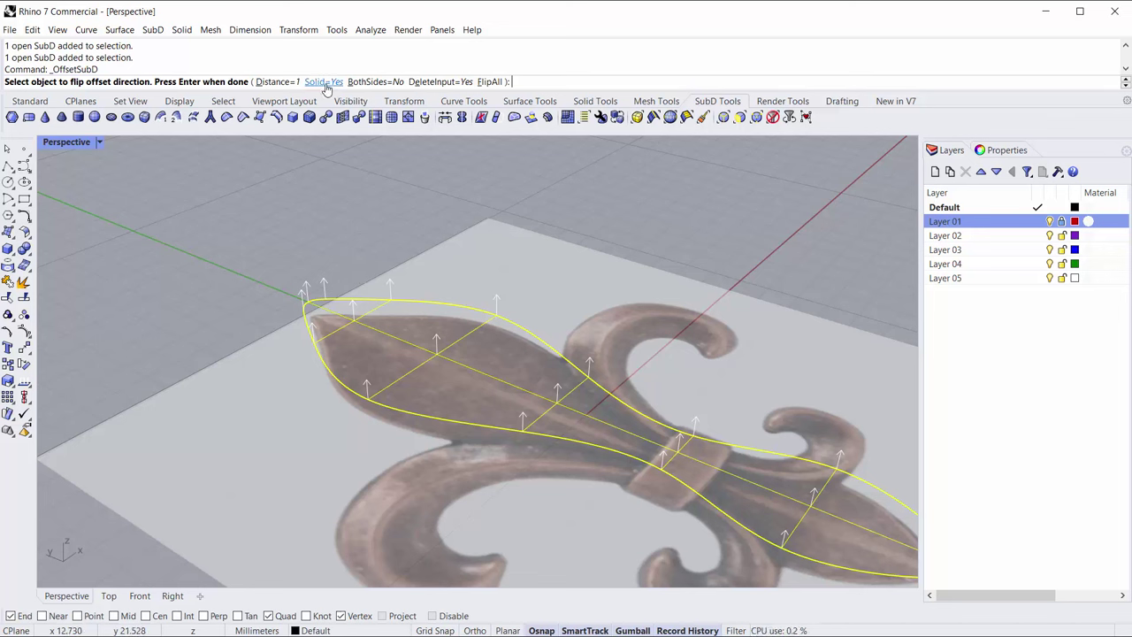
pyautogui.press('Return')
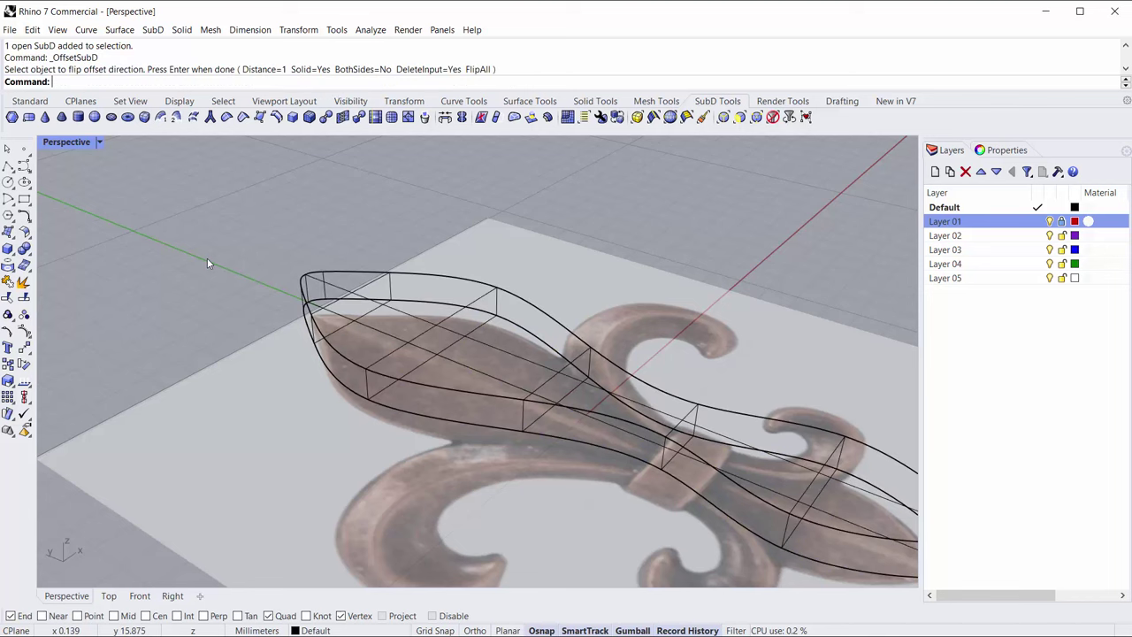
# - Set the Perspective viewport to Shaded and remove the creases from the edge loop around the solid's upper face
pyautogui.click(66, 141)
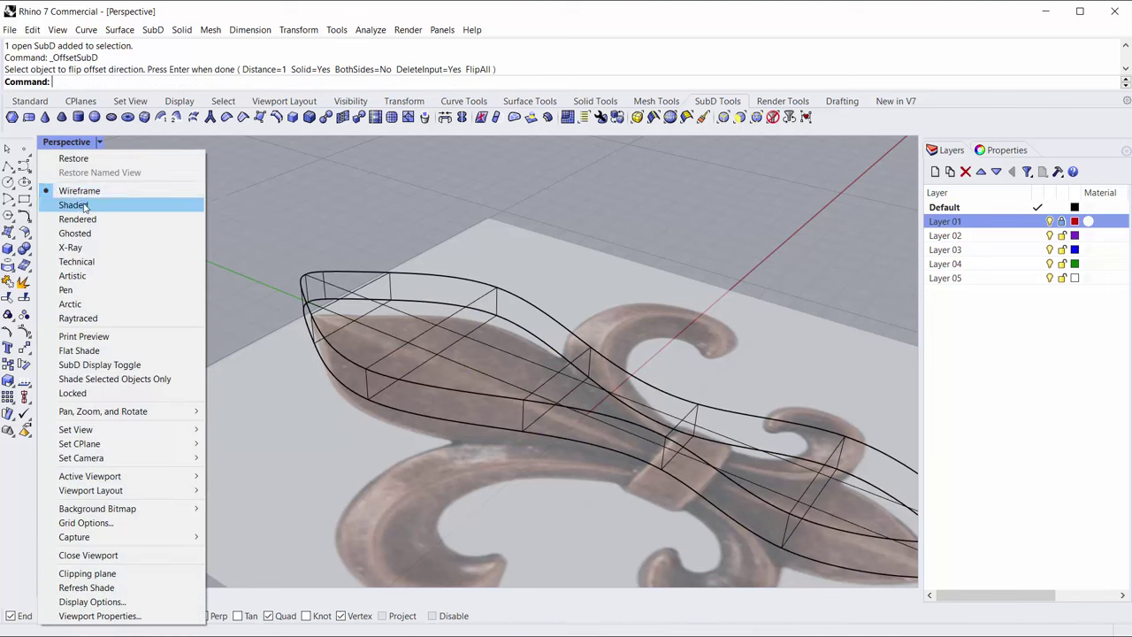
pyautogui.click(76, 204)
pyautogui.moveTo(227, 305); pyautogui.dragTo(372, 357, button='right')
pyautogui.doubleClick(283, 316)
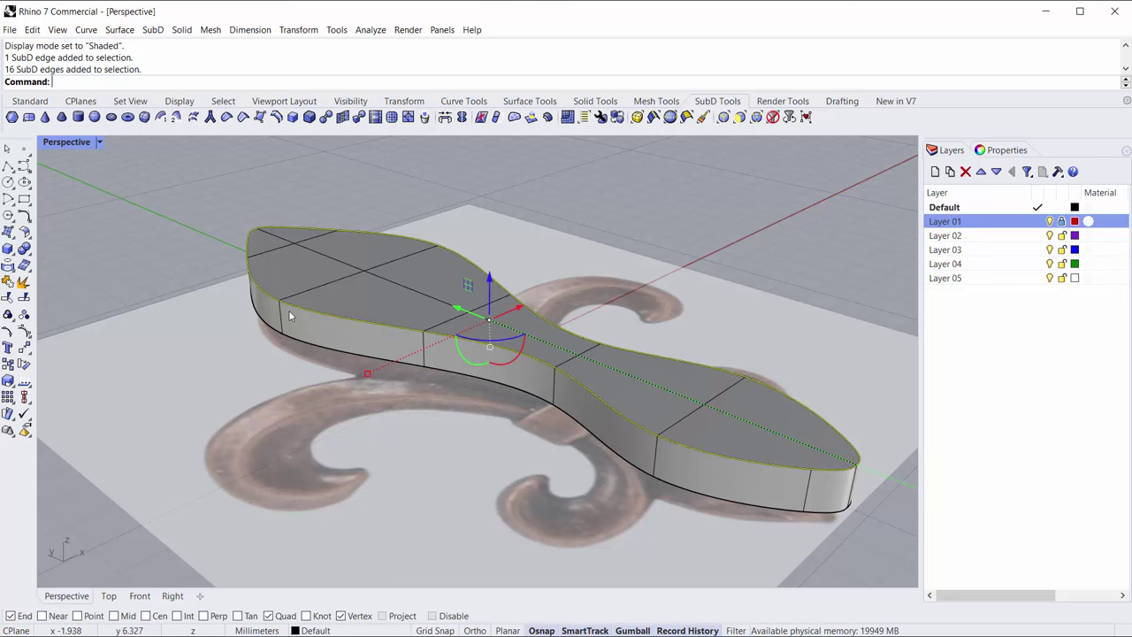
pyautogui.click(227, 118)
pyautogui.click(184, 205)
# - Examine the SubD's rounded upper edges from several angles
pyautogui.moveTo(284, 228); pyautogui.dragTo(221, 343, button='right')
pyautogui.scroll(-4, 374, 380)
pyautogui.moveTo(374, 379); pyautogui.dragTo(430, 281, button='right')
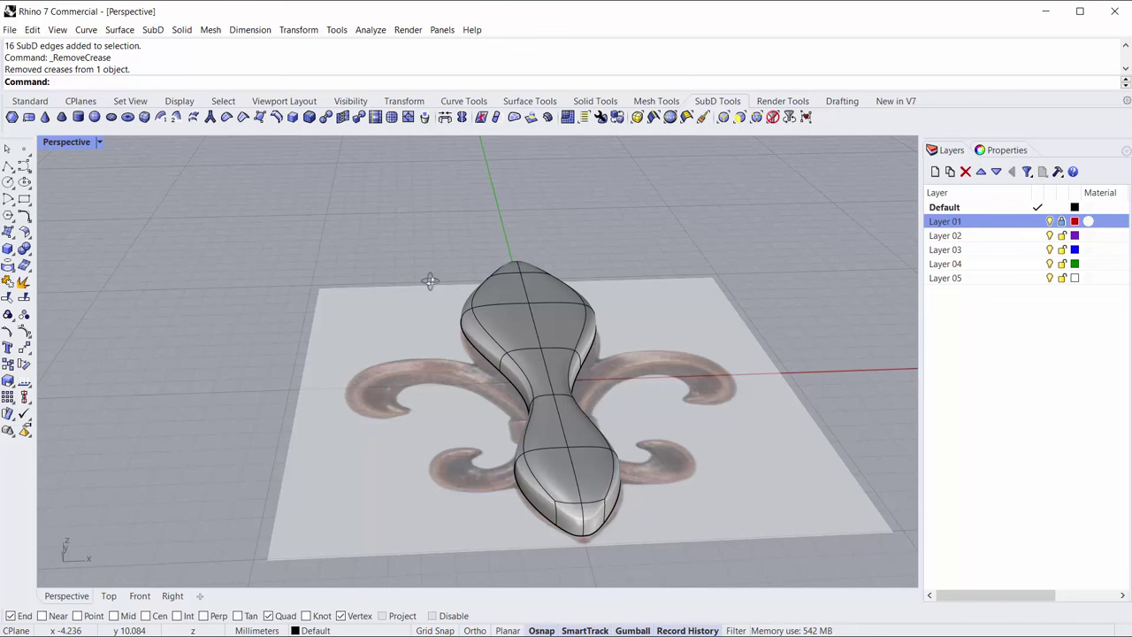
pyautogui.moveTo(430, 281); pyautogui.dragTo(378, 340, button='right')
pyautogui.scroll(2, 574, 365)
pyautogui.keyDown('shift'); pyautogui.moveTo(574, 365); pyautogui.dragTo(509, 315, button='right'); pyautogui.keyUp('shift')
pyautogui.scroll(-2, 480, 341)
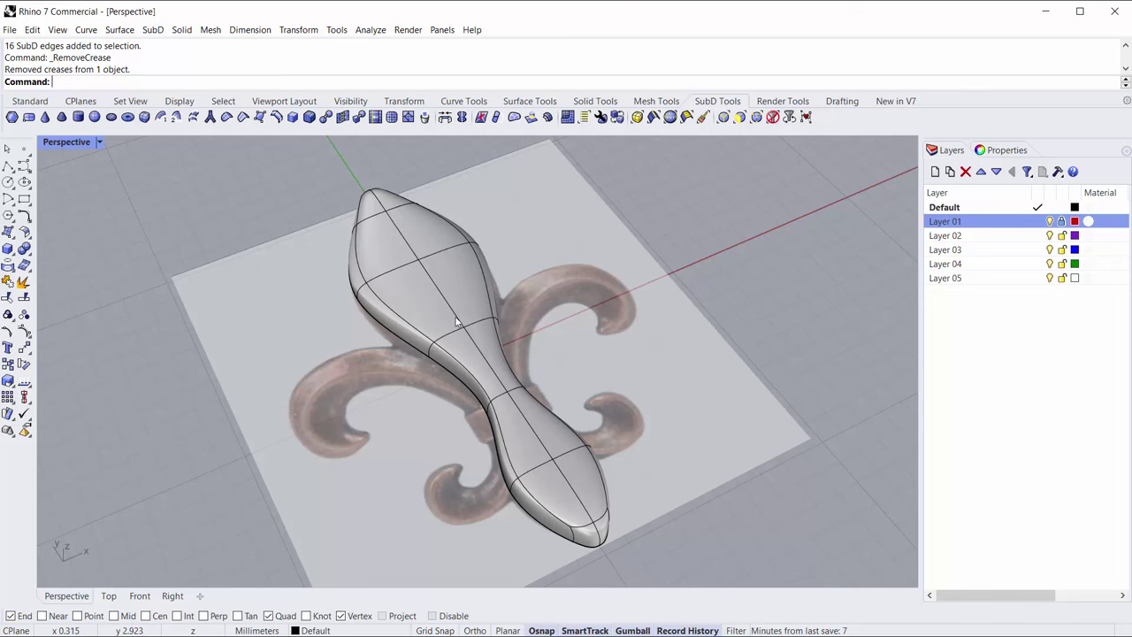
pyautogui.moveTo(520, 408); pyautogui.dragTo(334, 233, button='right')
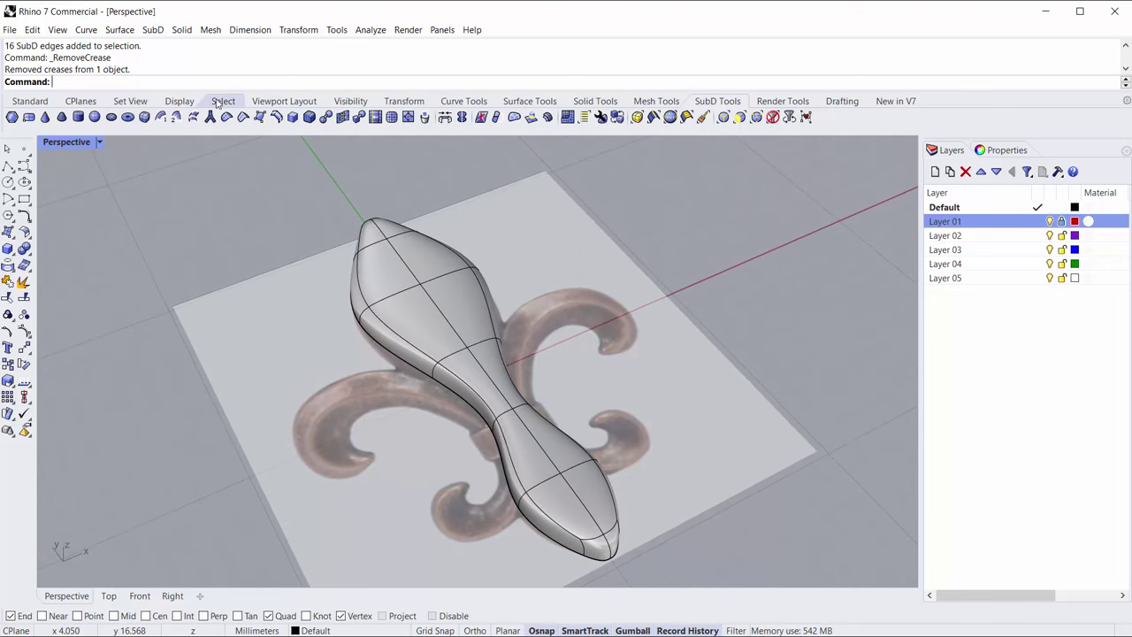
# - Insert edge loops on both sides of the top face's central lengthwise edge, using BothSides=Yes and OffsetMode=Proportional
pyautogui.click(276, 117)
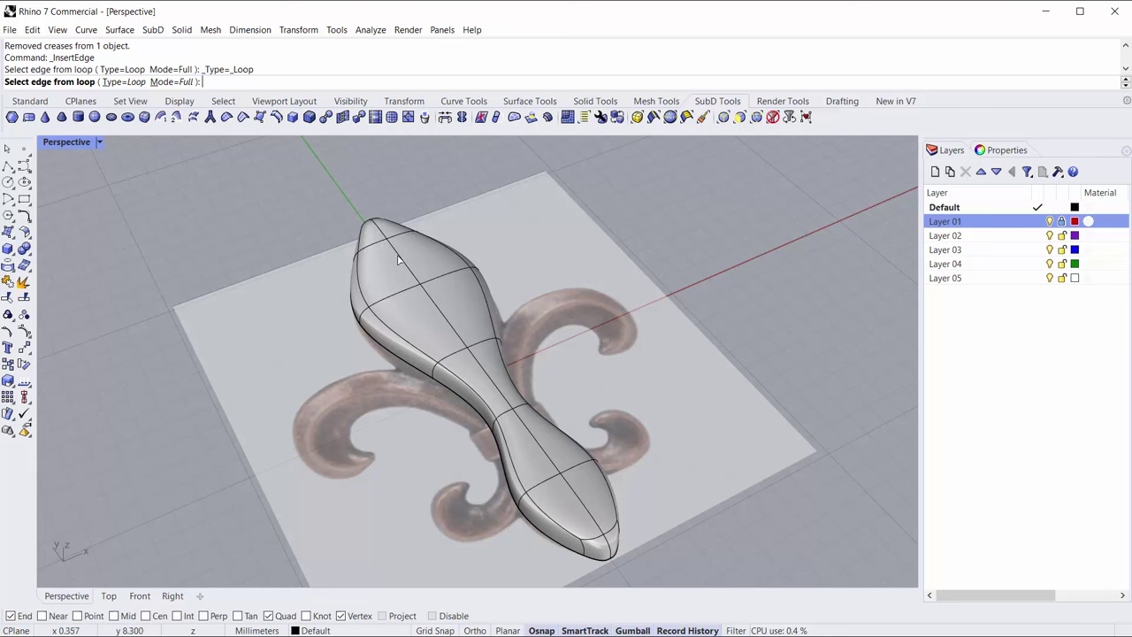
pyautogui.click(398, 259)
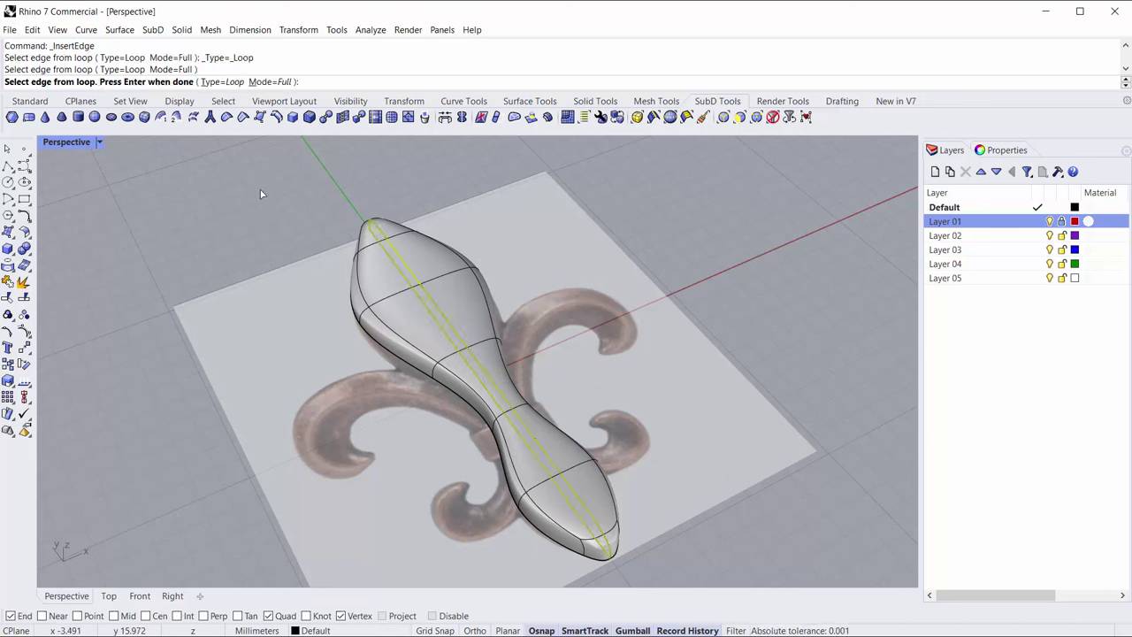
pyautogui.press('Return')
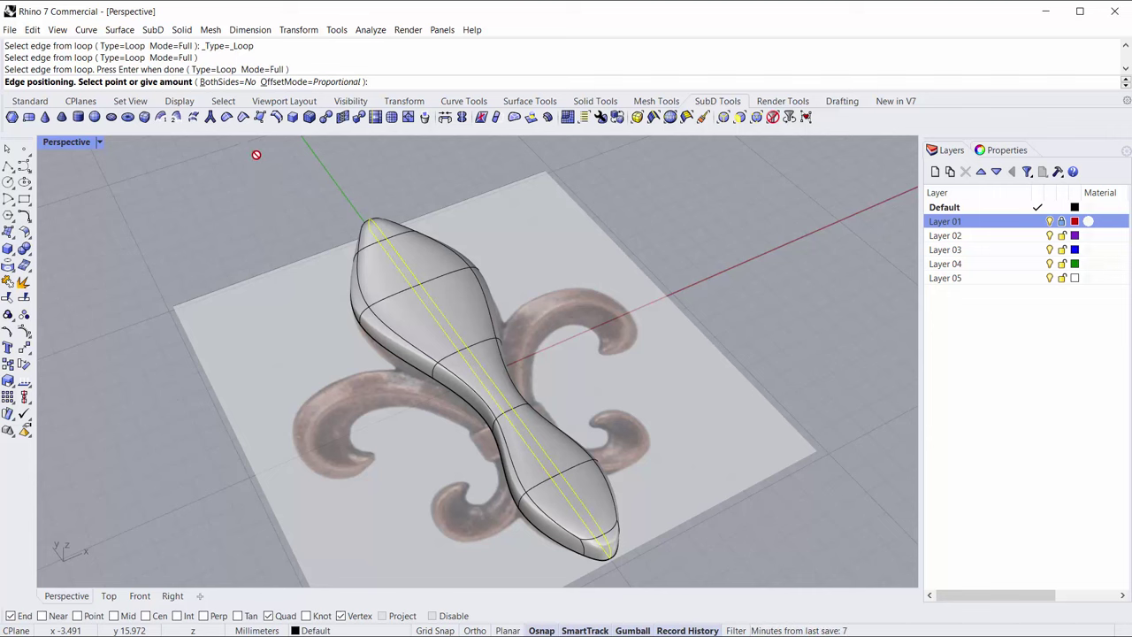
pyautogui.click(225, 82)
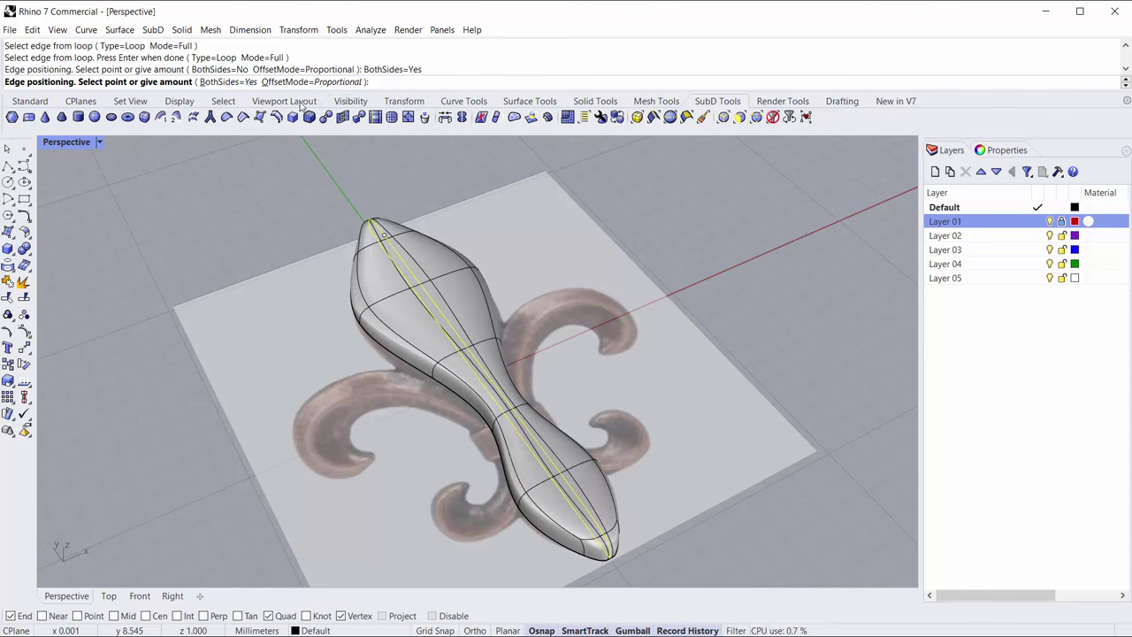
pyautogui.scroll(4, 379, 296)
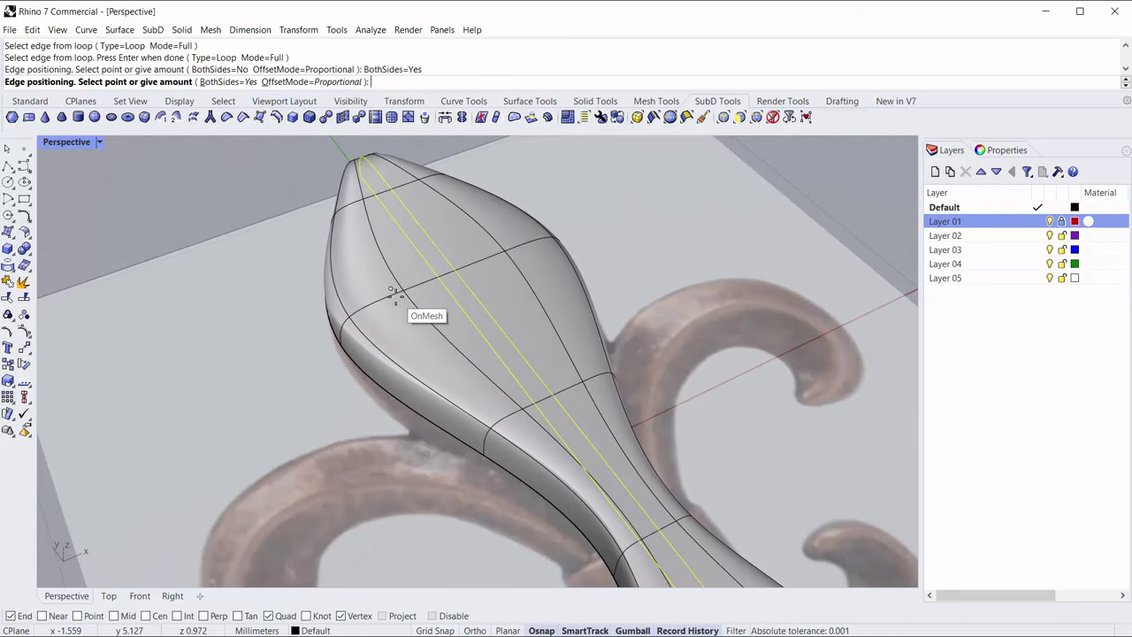
pyautogui.click(345, 81)
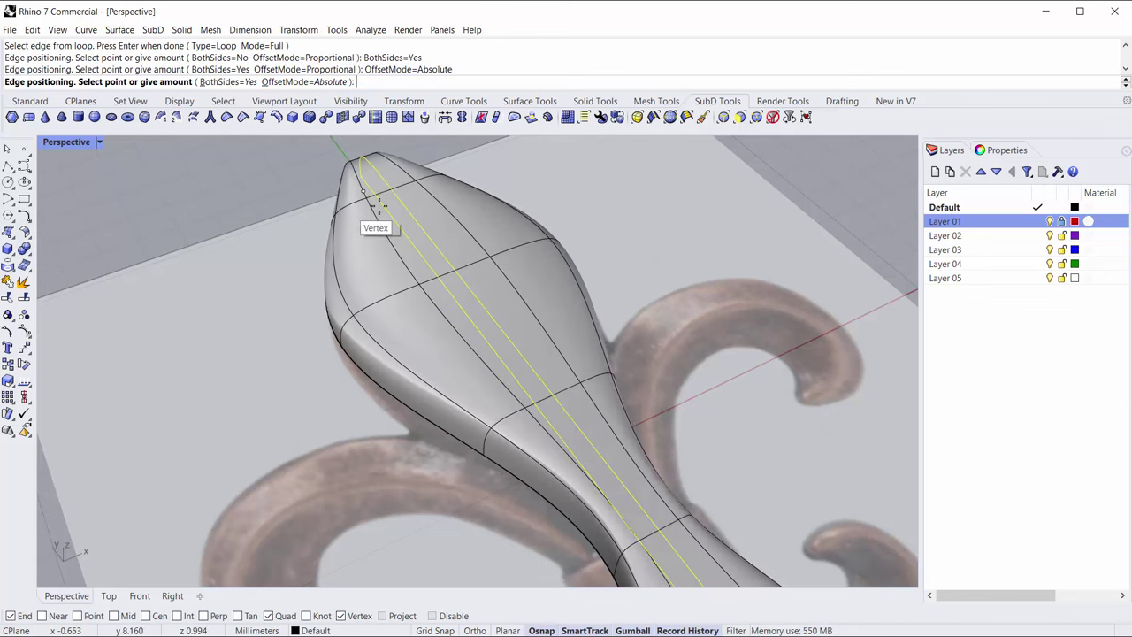
pyautogui.click(326, 82)
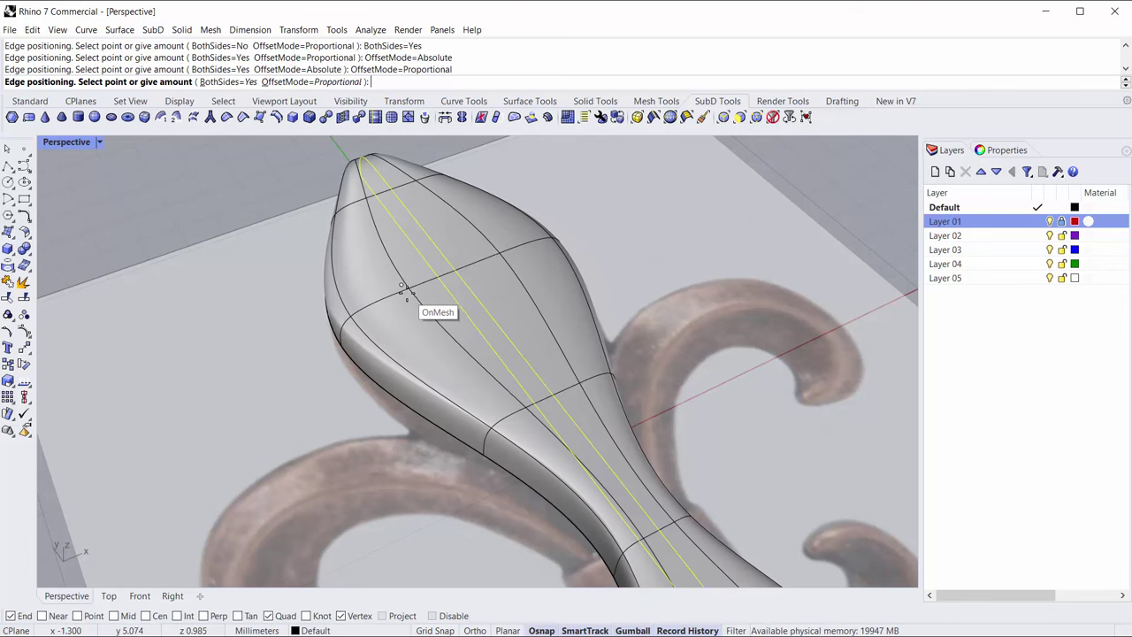
pyautogui.click(408, 296)
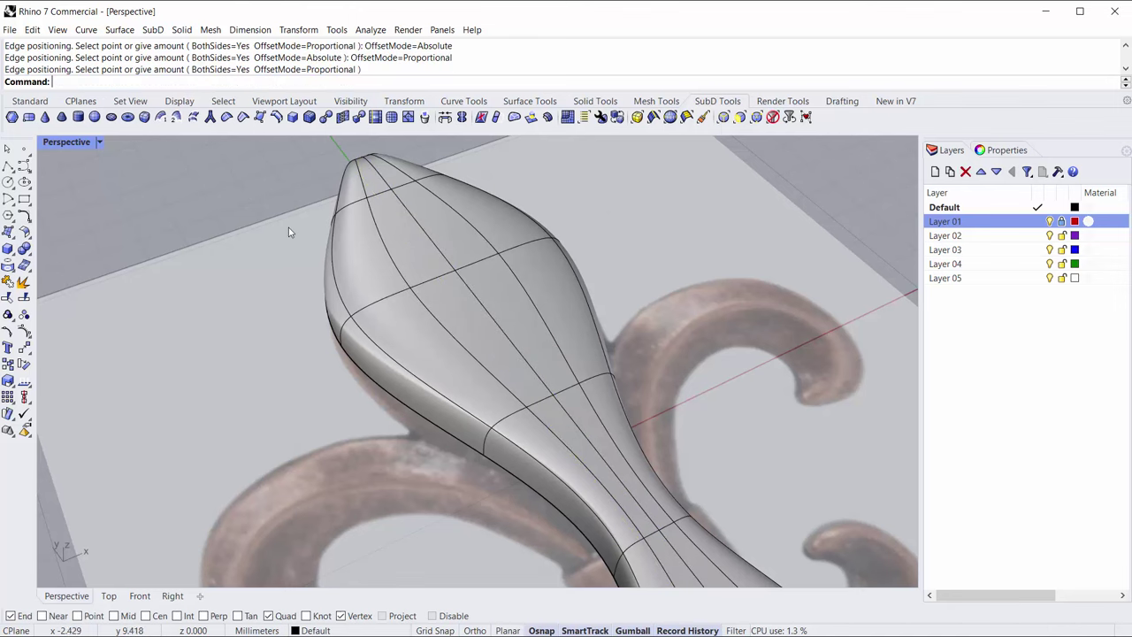
# - Raise the central vertex at the upper petal's widest row to form a ridge, and deselect it
pyautogui.moveTo(367, 286); pyautogui.dragTo(428, 344, button='right')
pyautogui.scroll(3, 442, 351)
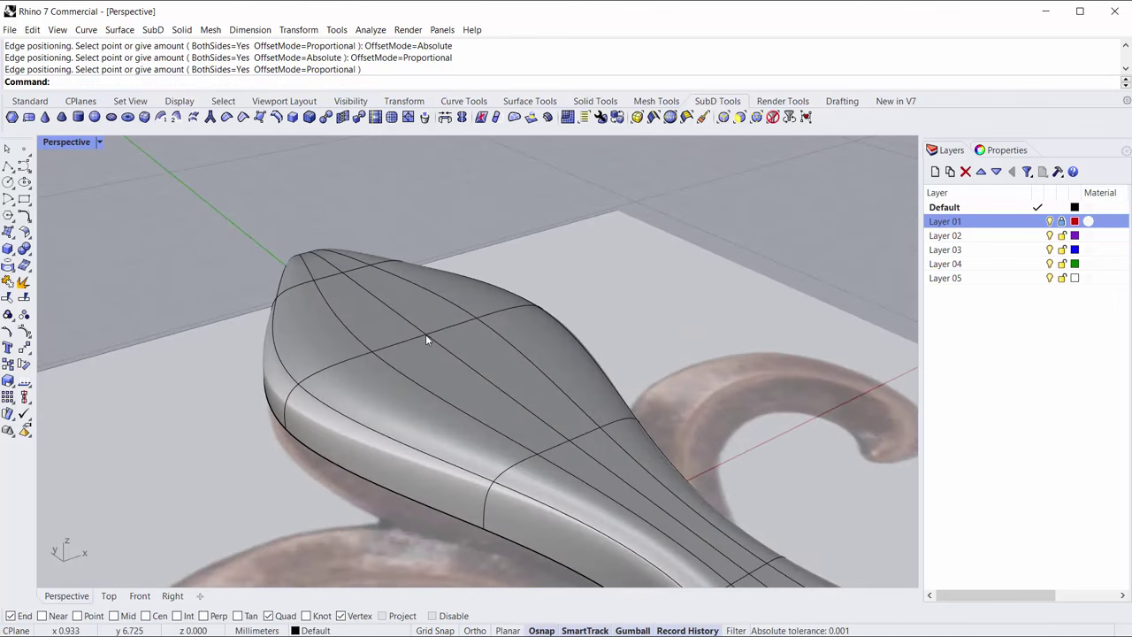
pyautogui.keyDown('ctrl'); pyautogui.keyDown('shift'); pyautogui.click(425, 334); pyautogui.keyUp('shift'); pyautogui.keyUp('ctrl')
pyautogui.moveTo(425, 302); pyautogui.dragTo(431, 262)
pyautogui.click(484, 204)
# - Raise the central vertex at the lower bulge's widest row to extend the ridge down the stem, and deselect it
pyautogui.scroll(-6, 484, 205)
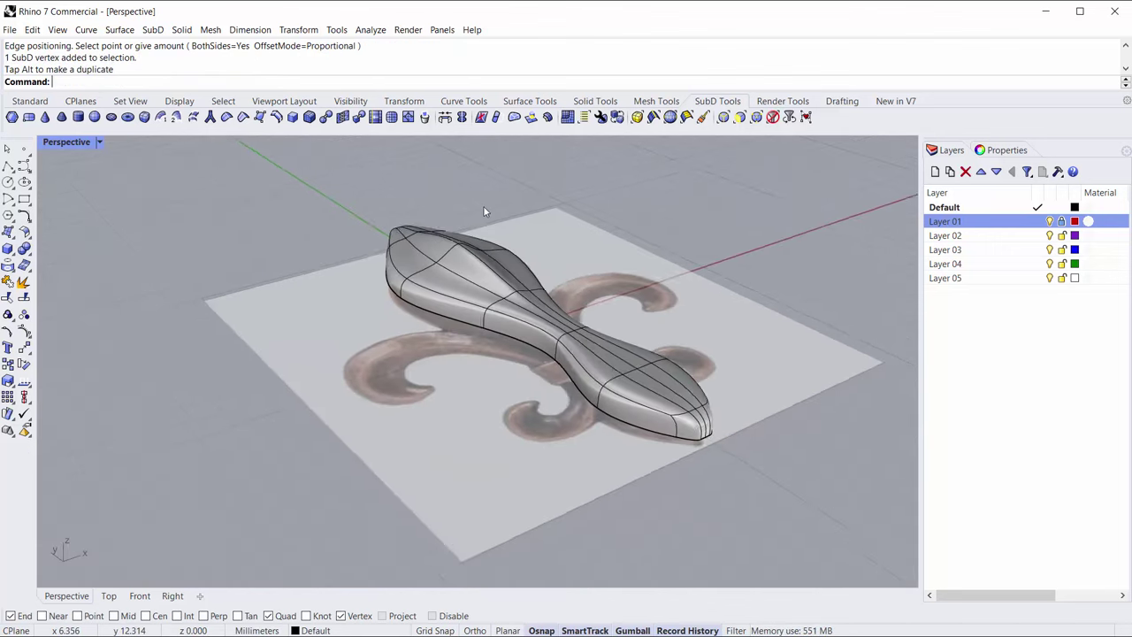
pyautogui.moveTo(484, 218); pyautogui.dragTo(593, 404, button='right')
pyautogui.scroll(7, 593, 407)
pyautogui.keyDown('ctrl'); pyautogui.keyDown('shift'); pyautogui.click(593, 432); pyautogui.keyUp('shift'); pyautogui.keyUp('ctrl')
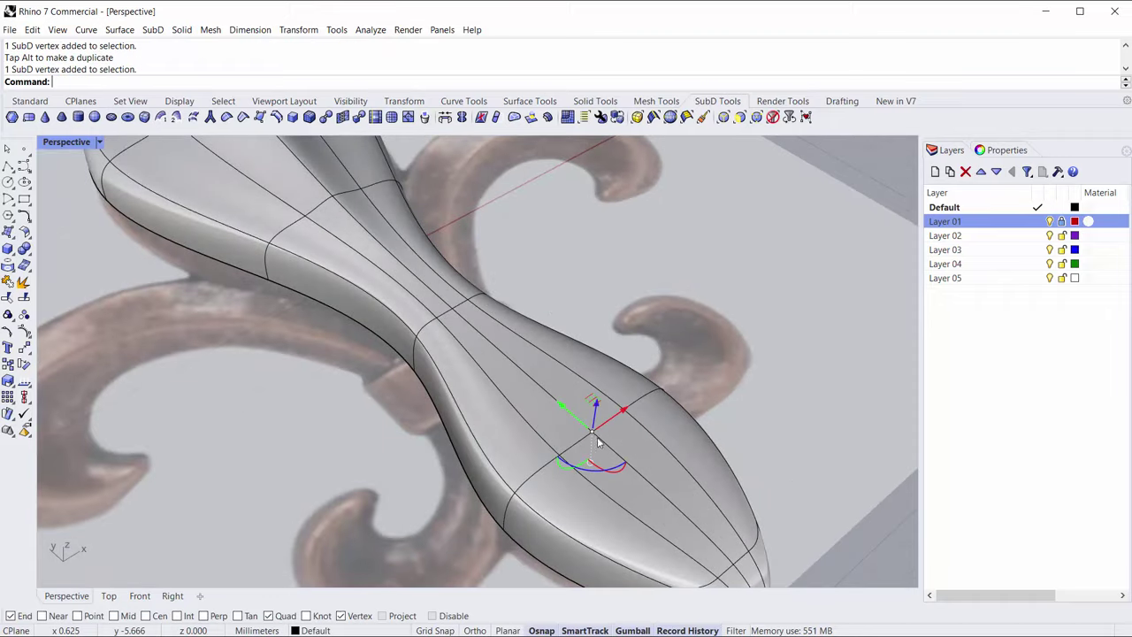
pyautogui.moveTo(603, 443); pyautogui.dragTo(614, 409, button='right')
pyautogui.moveTo(612, 279); pyautogui.dragTo(617, 245)
pyautogui.click(777, 232)
# - Select the two lengthwise edge loops flanking the central ridge, scale them closer together along X, and deselect them
pyautogui.scroll(-8, 778, 231)
pyautogui.moveTo(777, 231); pyautogui.dragTo(524, 305, button='right')
pyautogui.scroll(-3, 701, 298)
pyautogui.scroll(5, 463, 192)
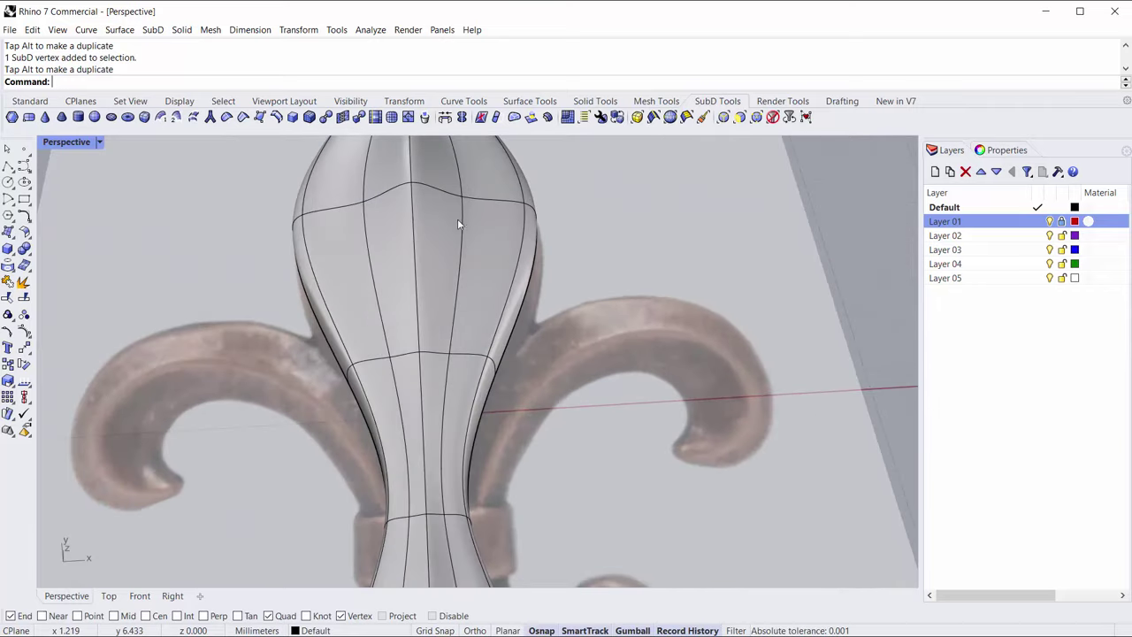
pyautogui.doubleClick(363, 231)
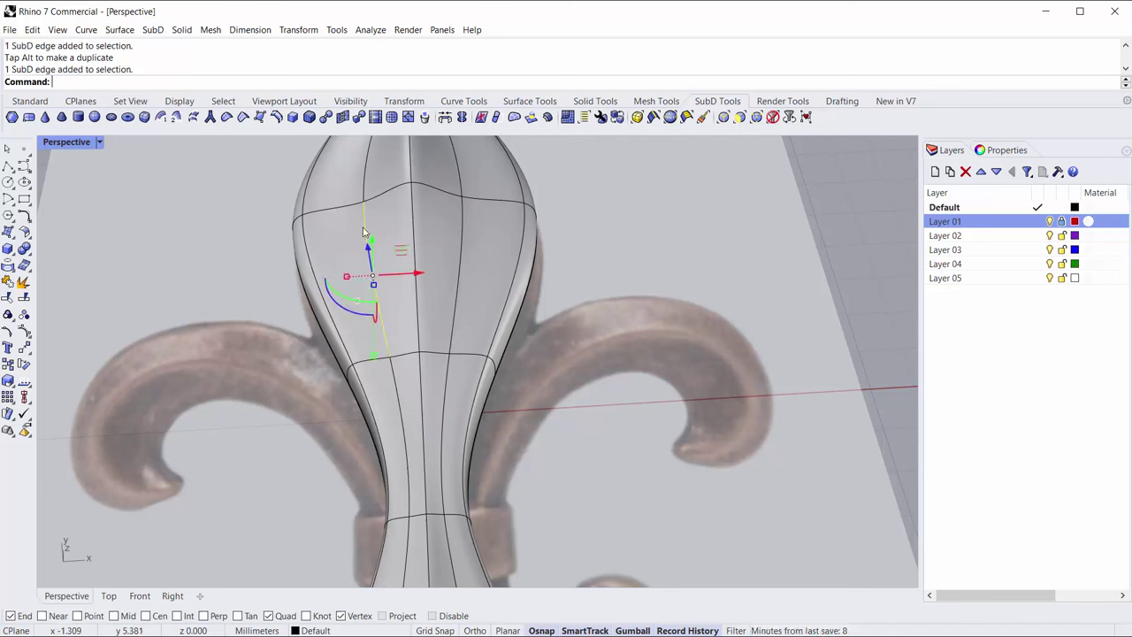
pyautogui.keyDown('shift'); pyautogui.doubleClick(459, 252); pyautogui.keyUp('shift')
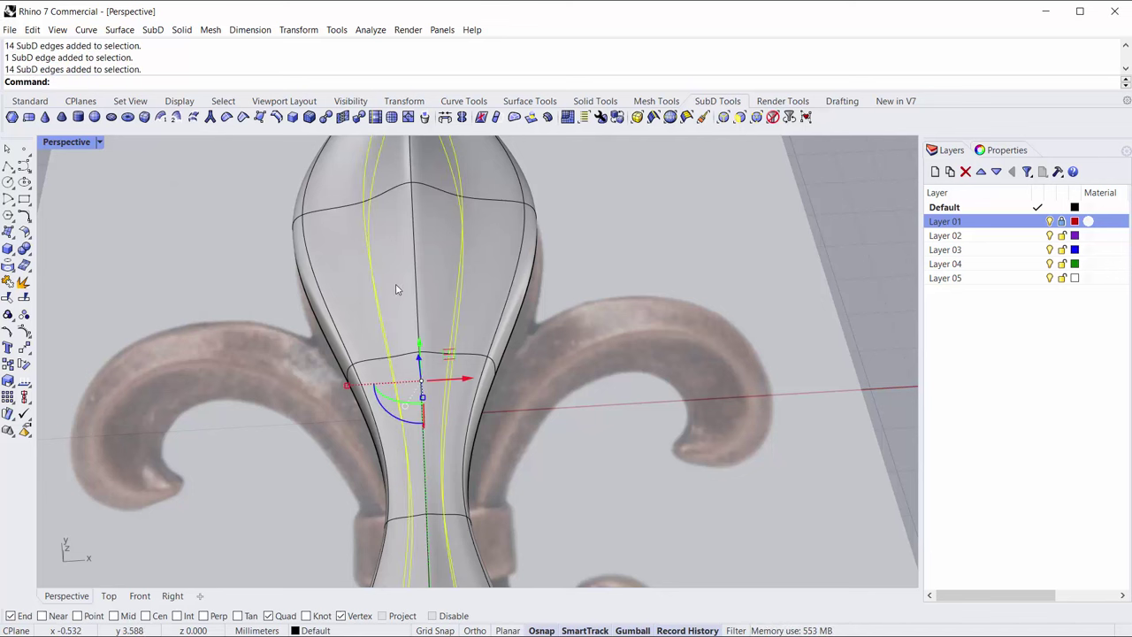
pyautogui.moveTo(348, 384); pyautogui.dragTo(381, 387)
pyautogui.scroll(-5, 397, 427)
pyautogui.moveTo(397, 428); pyautogui.dragTo(530, 372, button='right')
pyautogui.click(650, 366)
# - Maximize the Top viewport and frame the left side petal's base just above the band
pyautogui.moveTo(462, 345); pyautogui.dragTo(370, 307, button='right')
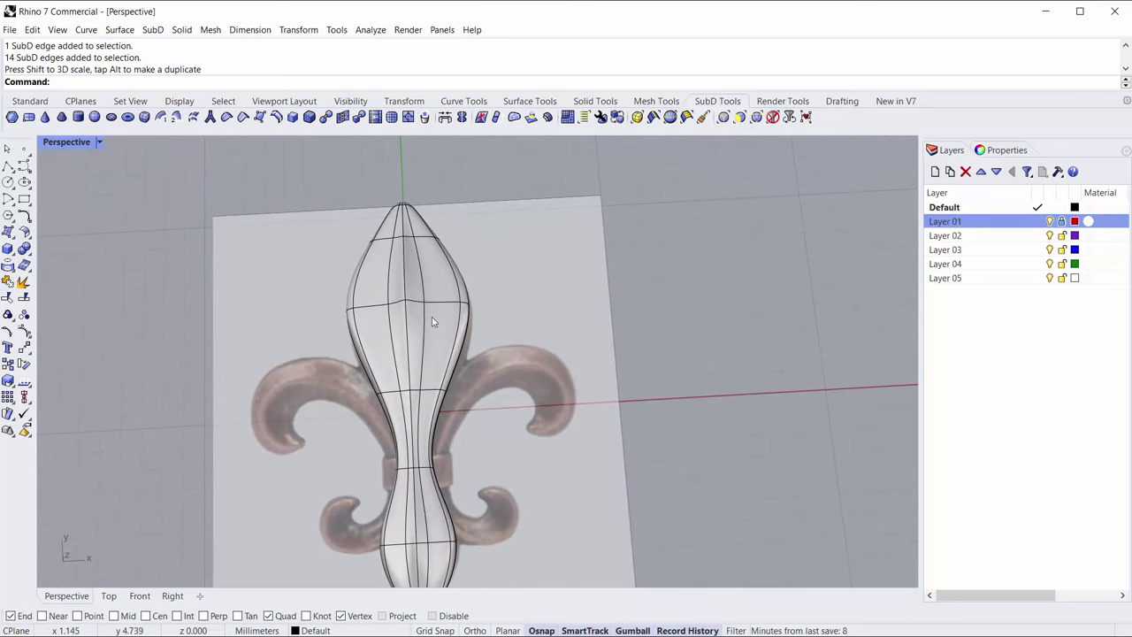
pyautogui.moveTo(423, 394); pyautogui.dragTo(487, 404, button='right')
pyautogui.scroll(3, 417, 319)
pyautogui.moveTo(418, 319); pyautogui.dragTo(410, 198, button='right')
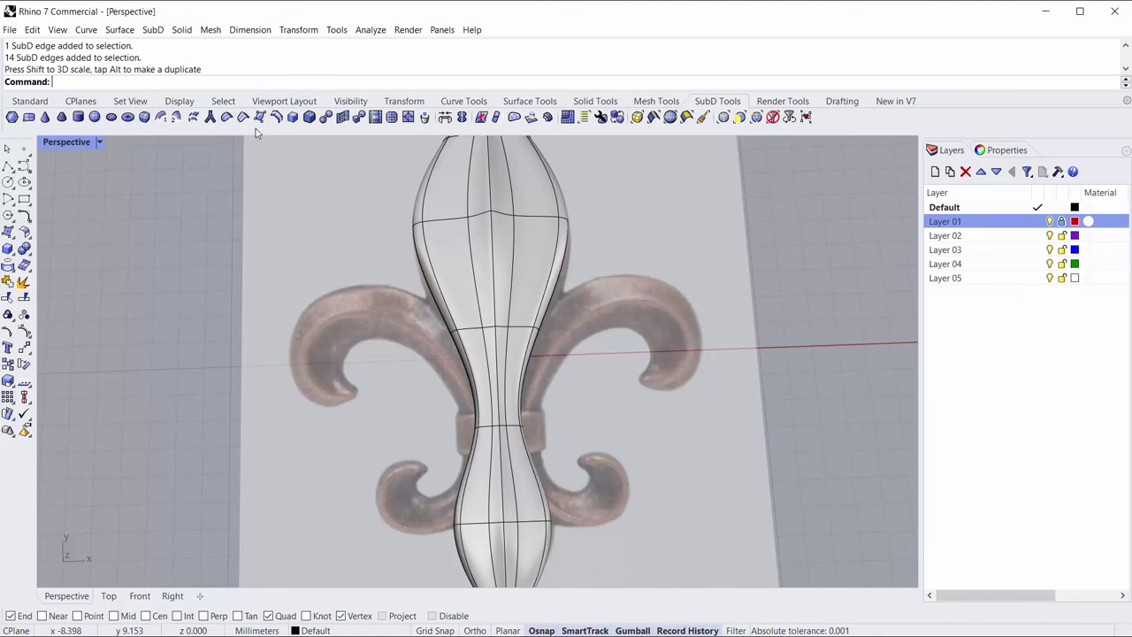
pyautogui.doubleClick(61, 143)
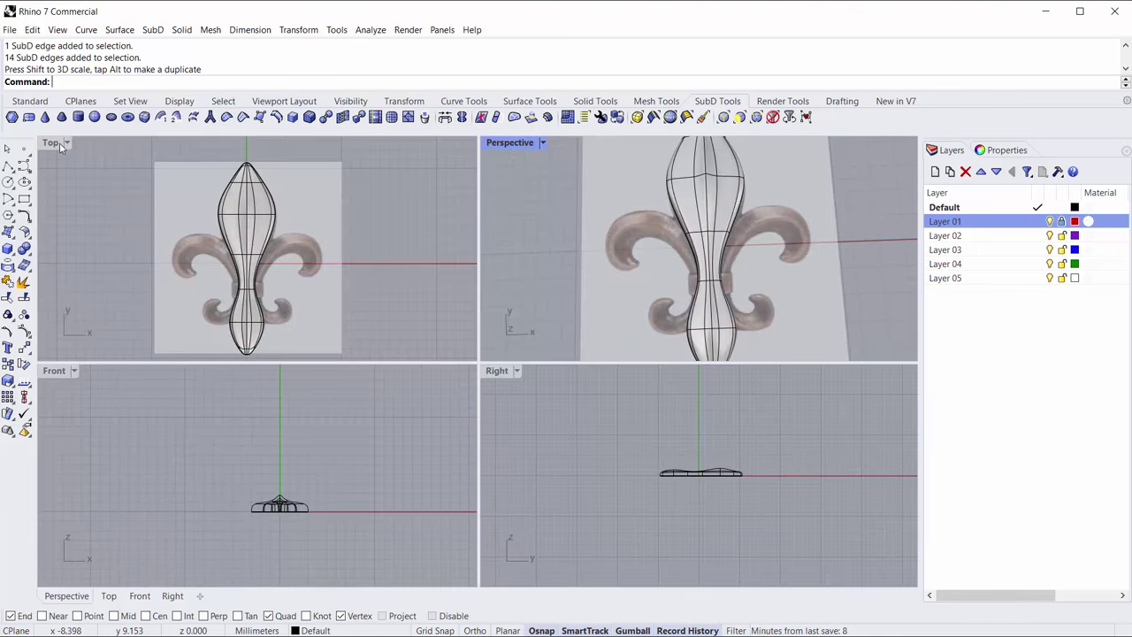
pyautogui.doubleClick(62, 144)
pyautogui.scroll(3, 405, 453)
pyautogui.moveTo(463, 405); pyautogui.dragTo(483, 402, button='right')
pyautogui.scroll(5, 483, 401)
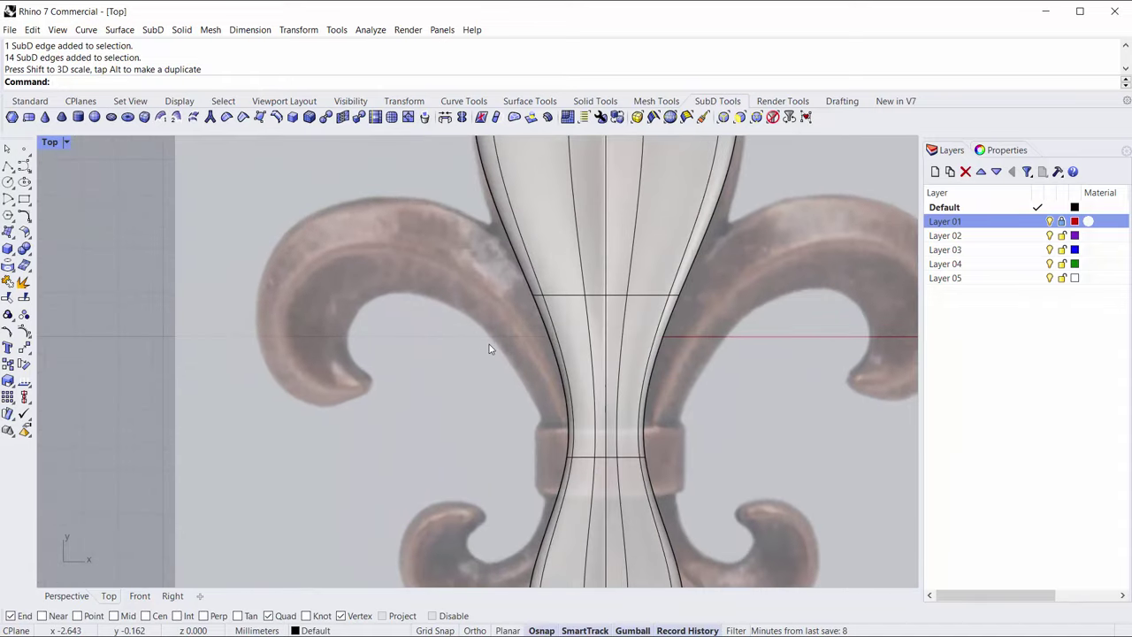
pyautogui.moveTo(349, 314); pyautogui.dragTo(288, 303, button='right')
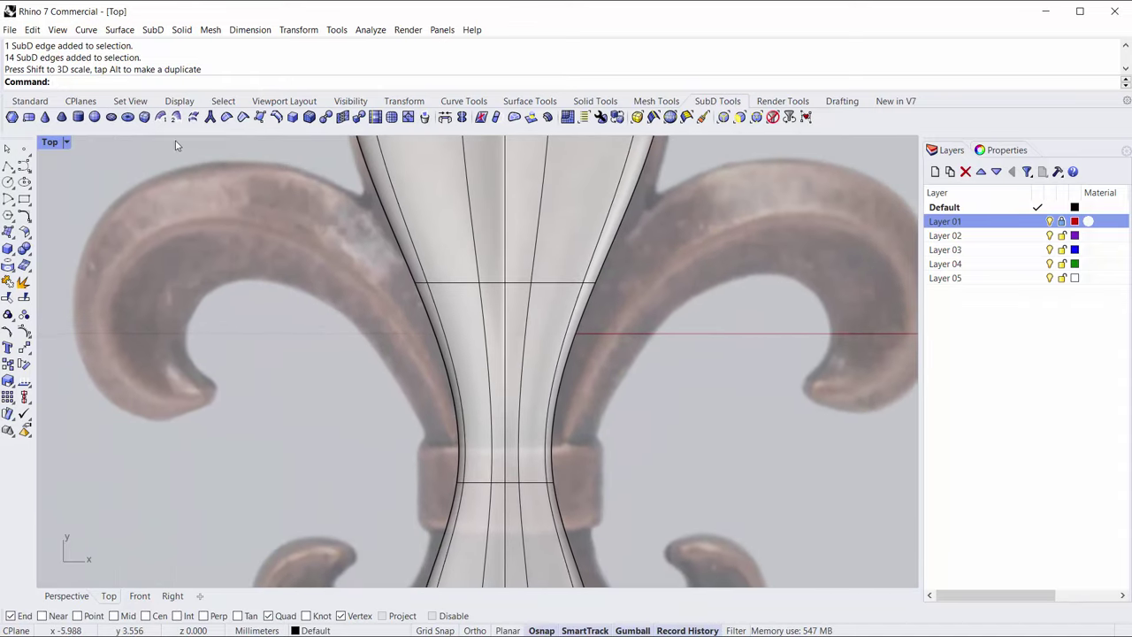
# - Create a single-quad SubD face at the base of the left side petal, just above the band
pyautogui.click(261, 120)
pyautogui.scroll(3, 422, 386)
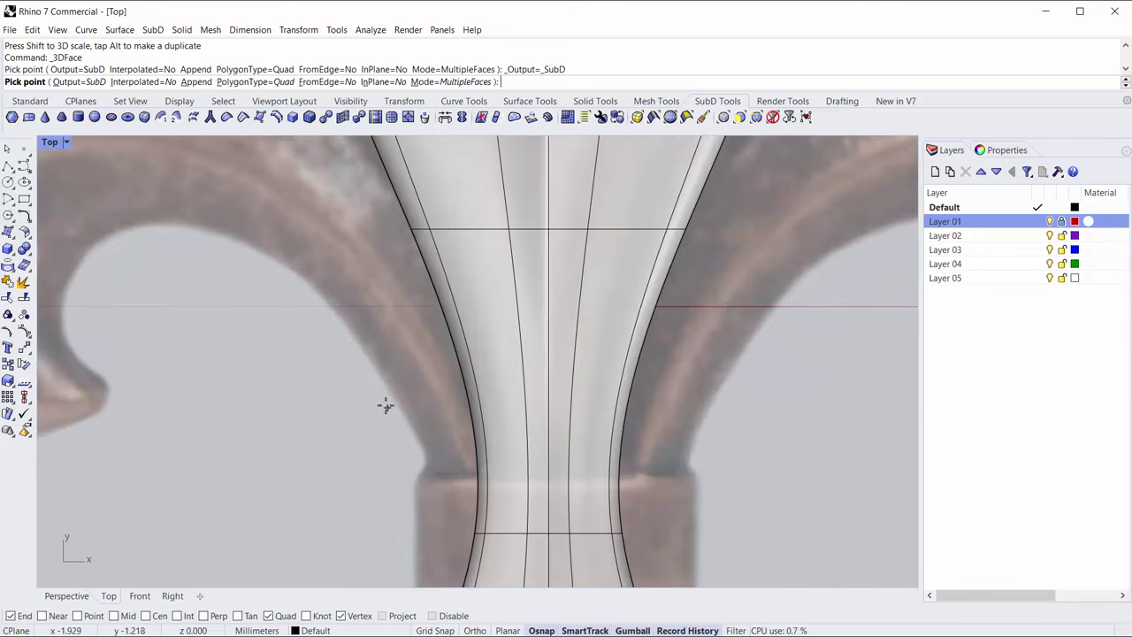
pyautogui.click(397, 399)
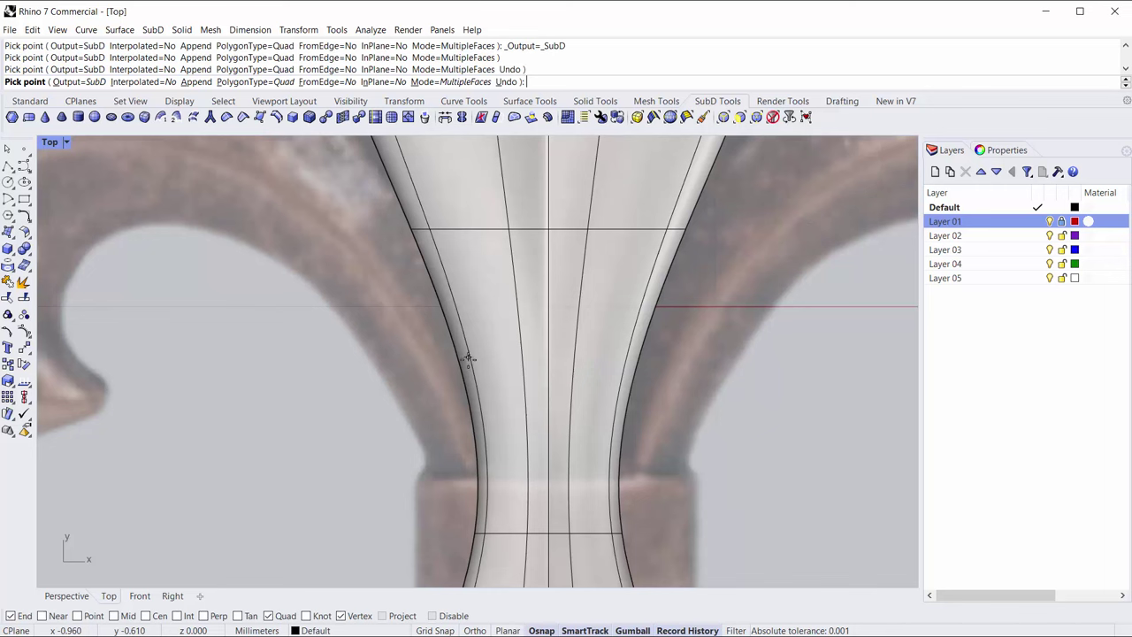
pyautogui.click(501, 460)
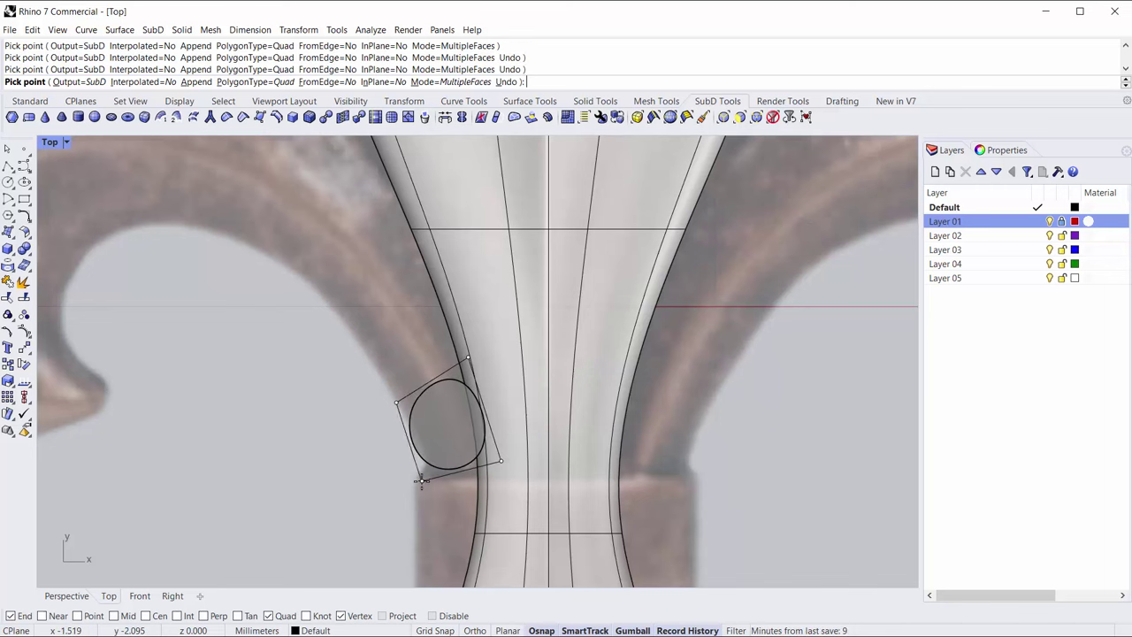
pyautogui.click(421, 480)
pyautogui.rightClick(360, 470)
pyautogui.moveTo(360, 430); pyautogui.dragTo(394, 395, button='right')
# - Compare the new face in flat and smooth SubD display, and show and hide its control points
pyautogui.click(464, 392)
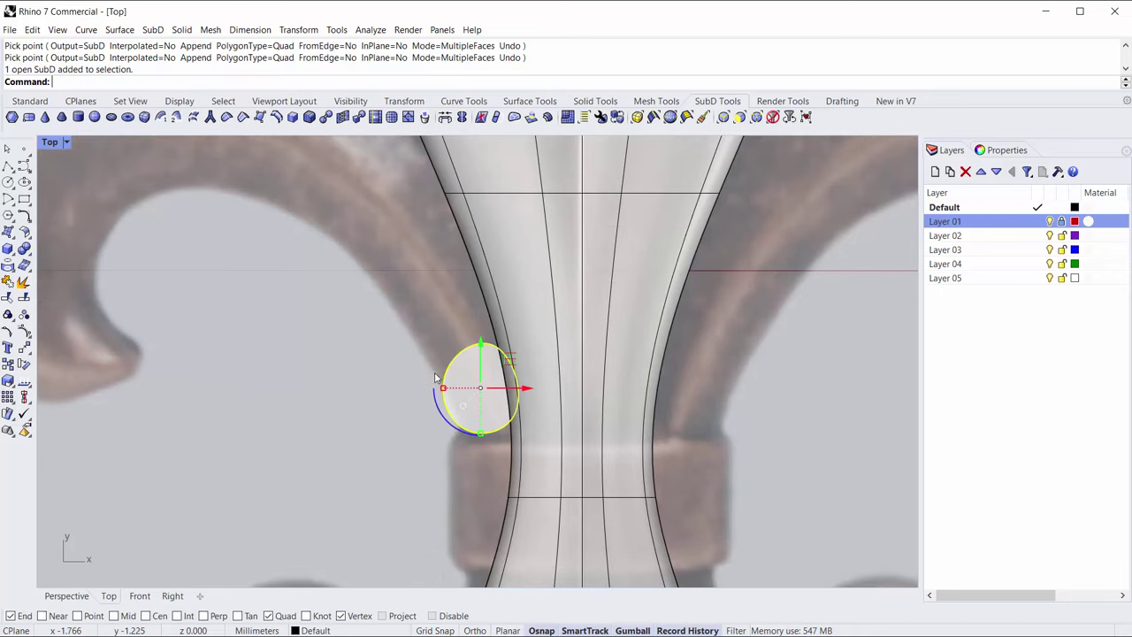
pyautogui.press('Tab')
pyautogui.press('Tab')
pyautogui.press('Tab')
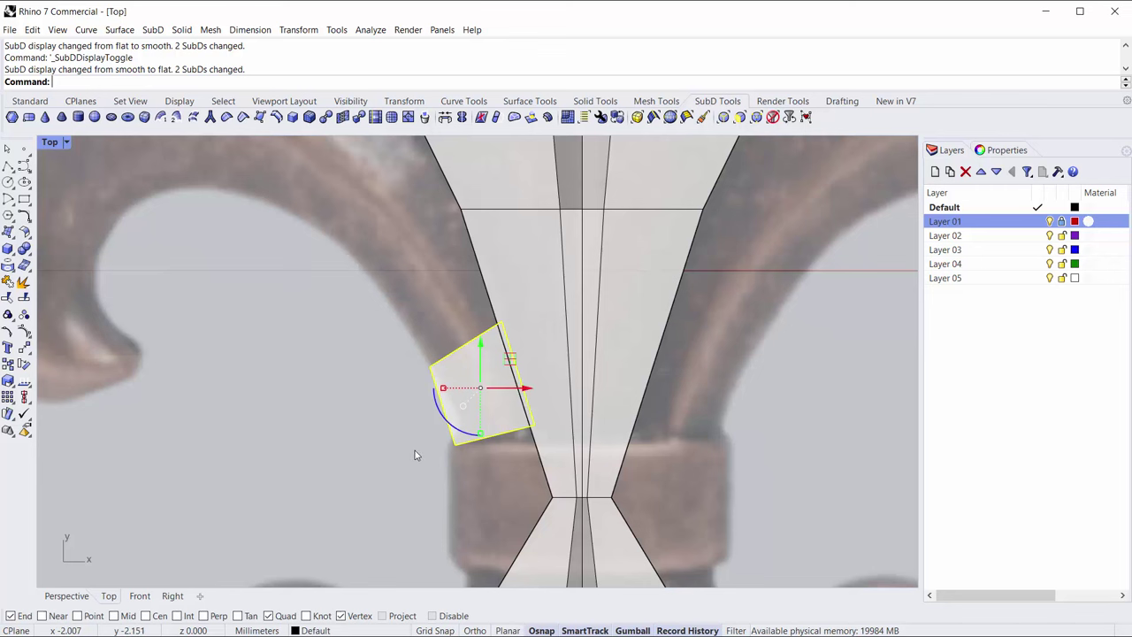
pyautogui.press('Tab')
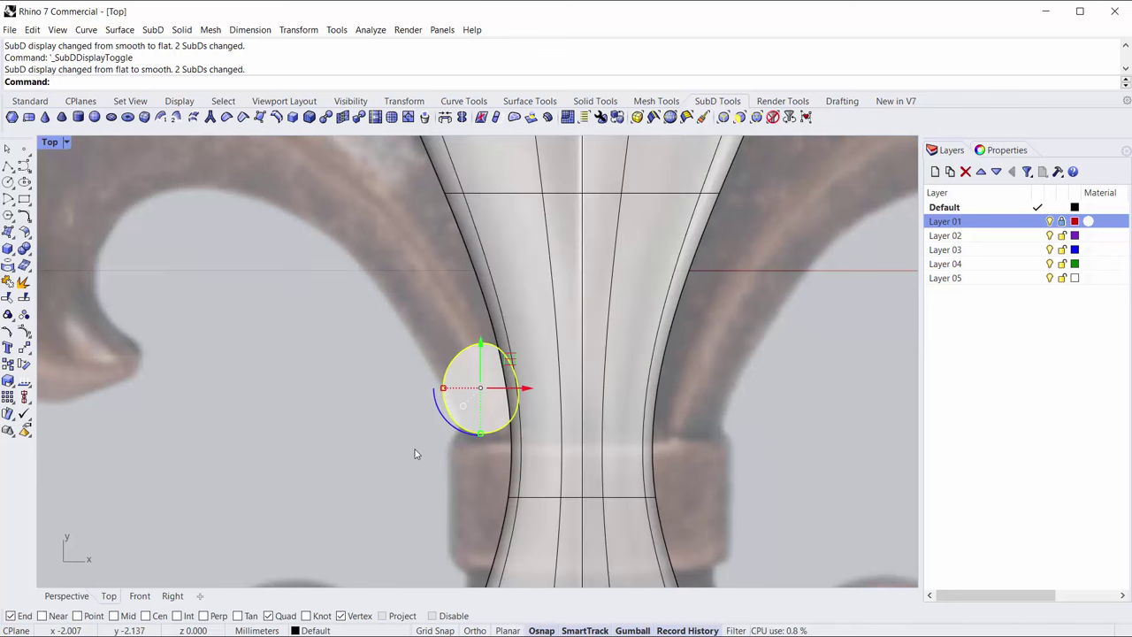
pyautogui.press('F10')
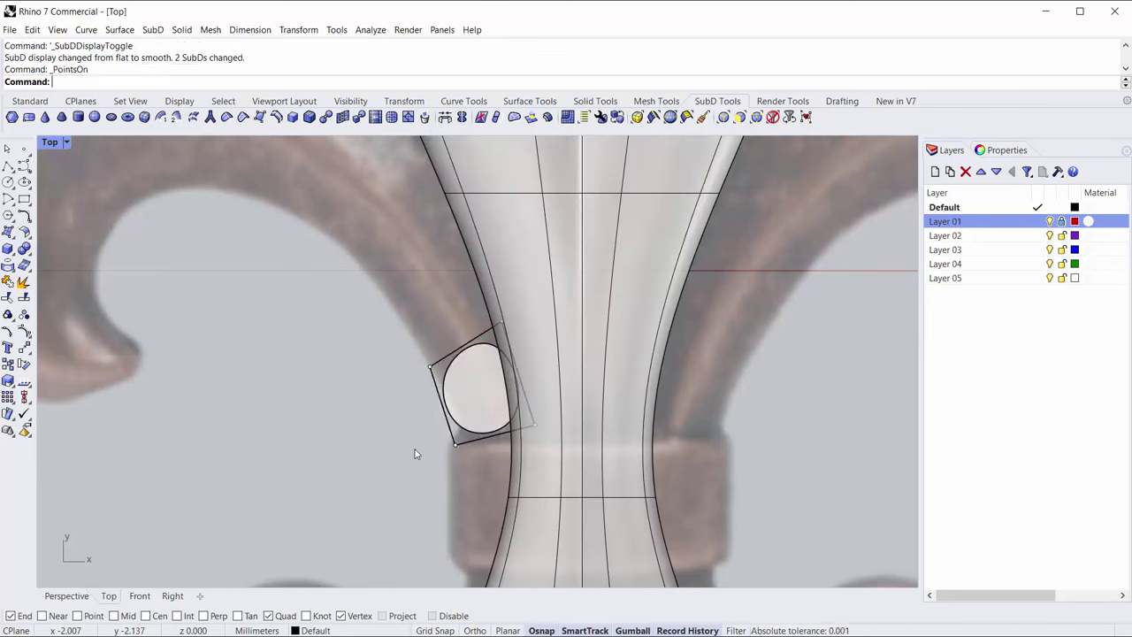
pyautogui.press('F11')
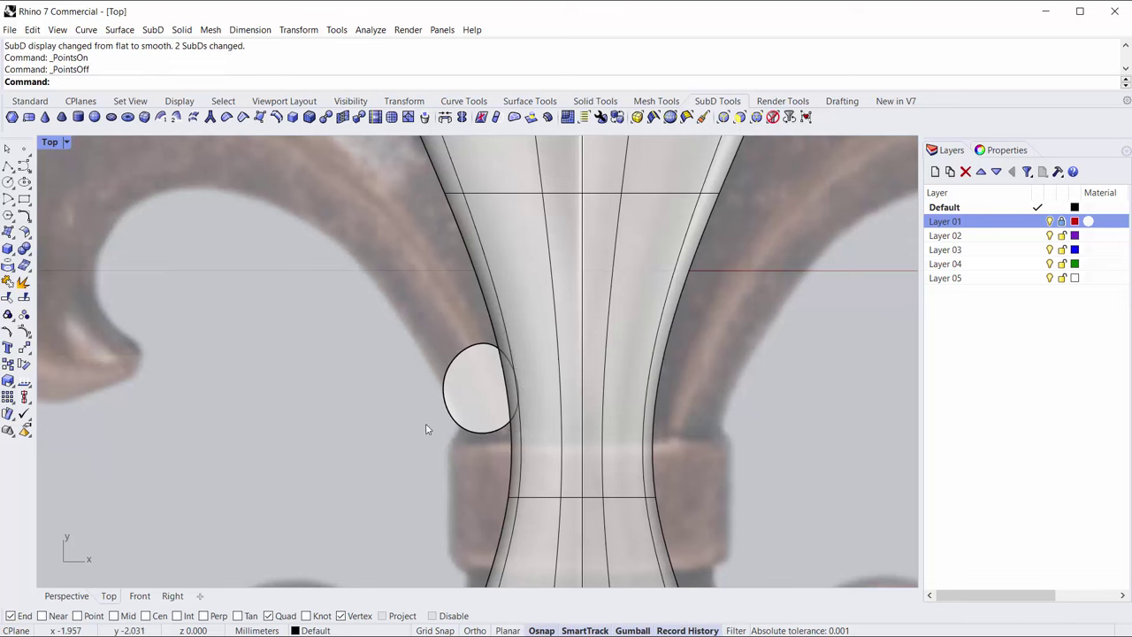
# - Examine the new face's upper edge and its left corner vertex by sub-object selection, clearing the selection each time
pyautogui.moveTo(386, 355); pyautogui.dragTo(346, 338, button='right')
pyautogui.keyDown('ctrl'); pyautogui.keyDown('shift'); pyautogui.click(407, 354); pyautogui.keyUp('shift'); pyautogui.keyUp('ctrl')
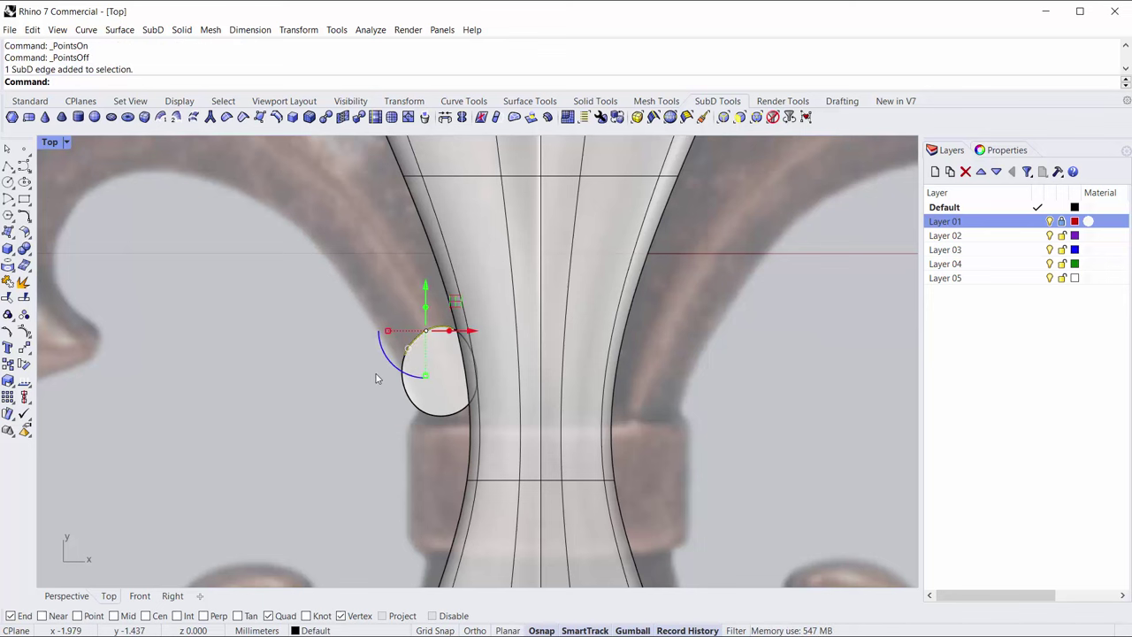
pyautogui.press('Escape')
pyautogui.scroll(5, 410, 363)
pyautogui.keyDown('ctrl'); pyautogui.keyDown('shift'); pyautogui.click(399, 352); pyautogui.keyUp('shift'); pyautogui.keyUp('ctrl')
pyautogui.click(315, 363)
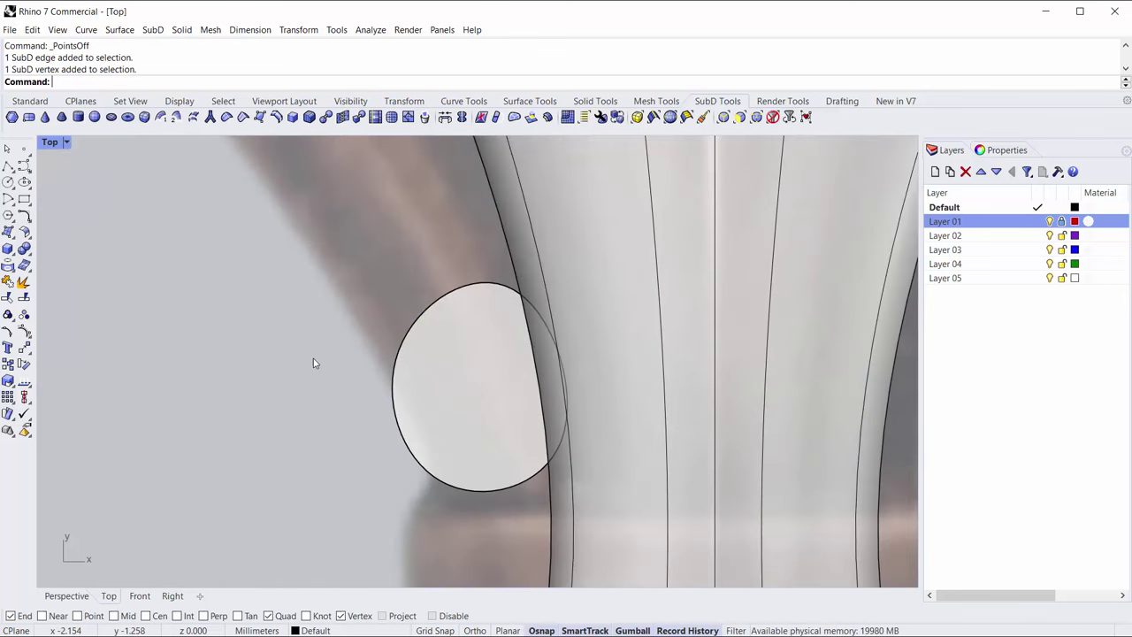
pyautogui.keyDown('ctrl'); pyautogui.keyDown('shift'); pyautogui.click(415, 332); pyautogui.keyUp('shift'); pyautogui.keyUp('ctrl')
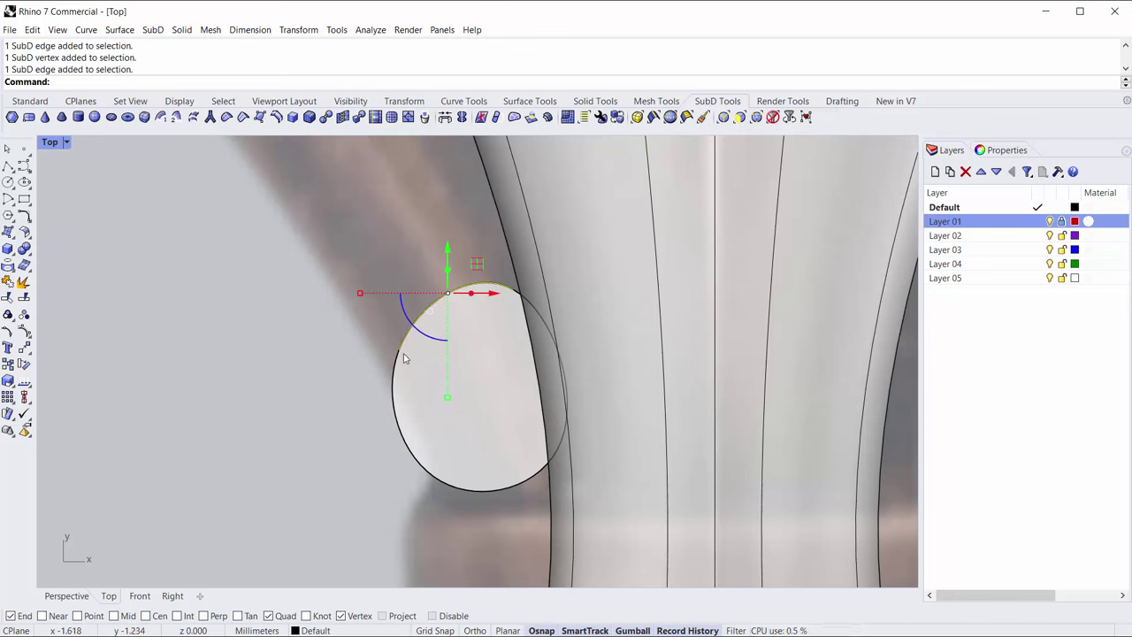
pyautogui.click(315, 371)
pyautogui.keyDown('ctrl'); pyautogui.keyDown('shift'); pyautogui.click(403, 356); pyautogui.keyUp('shift'); pyautogui.keyUp('ctrl')
pyautogui.press('Escape')
pyautogui.scroll(-3, 263, 392)
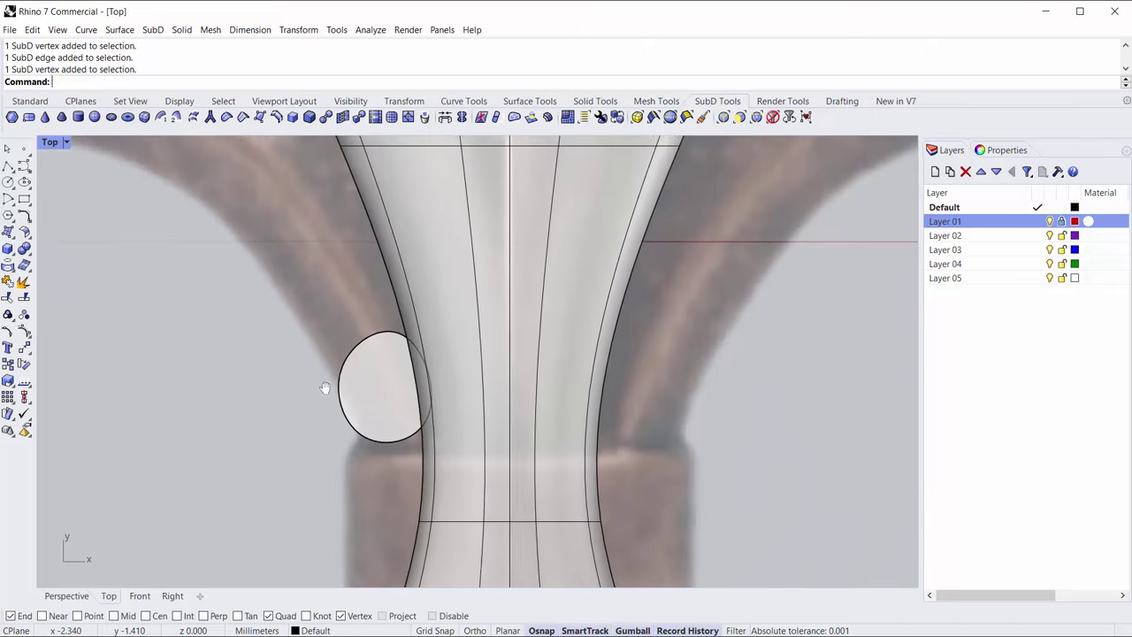
pyautogui.moveTo(263, 392); pyautogui.dragTo(379, 408, button='right')
pyautogui.moveTo(398, 351); pyautogui.dragTo(362, 310, button='right')
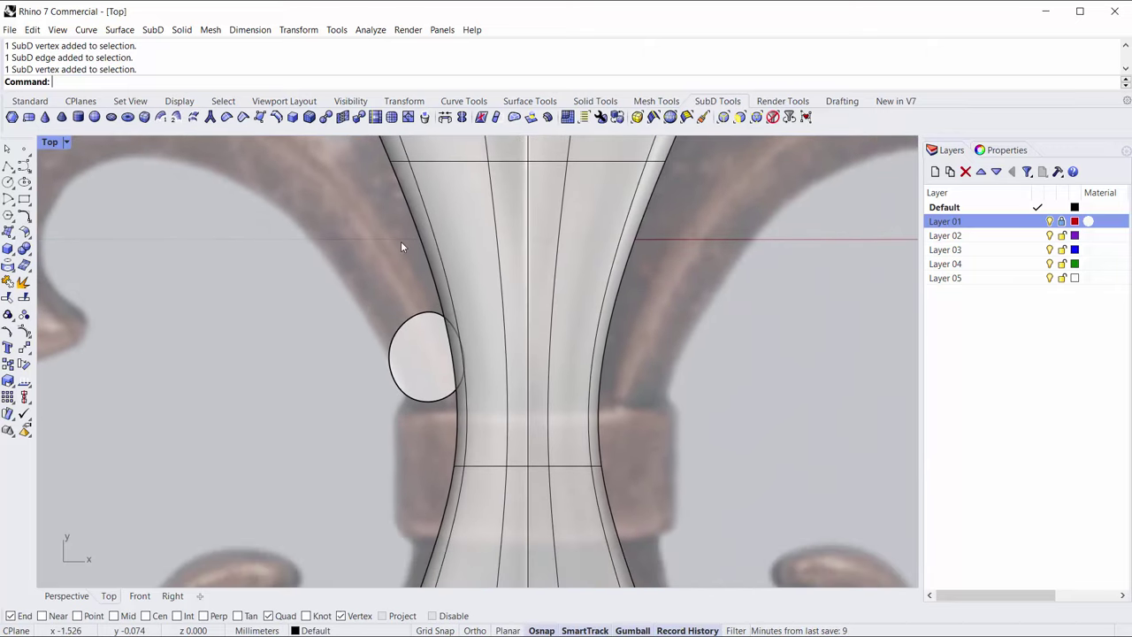
# - Start appending faces to the small left SubD face, with PolygonType=Quad and FromEdge=Yes
pyautogui.click(496, 118)
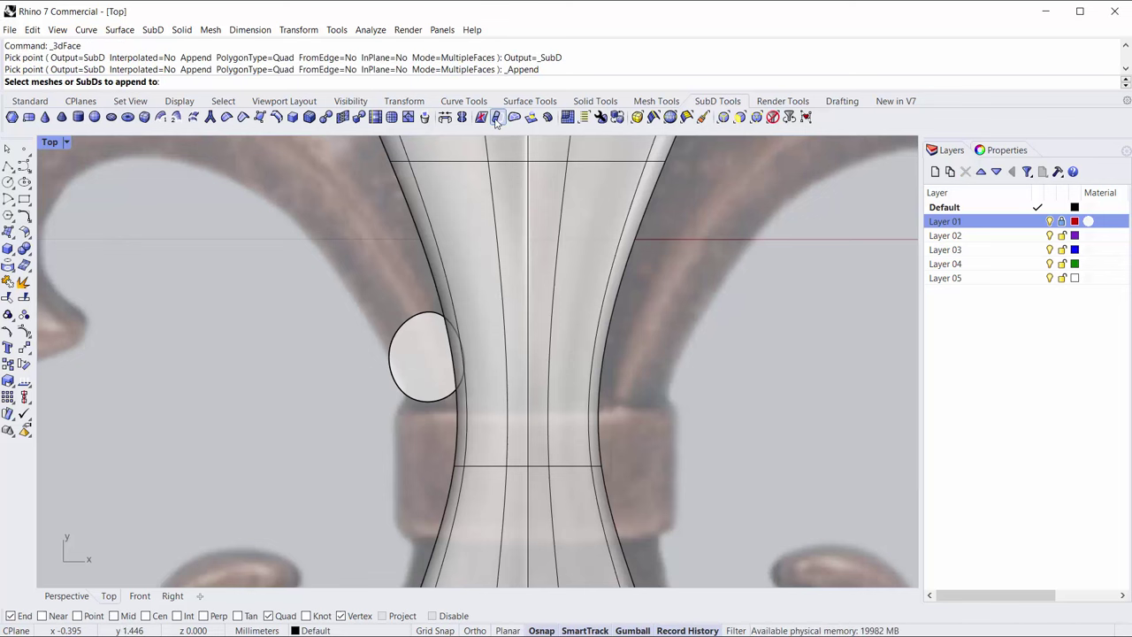
pyautogui.click(411, 352)
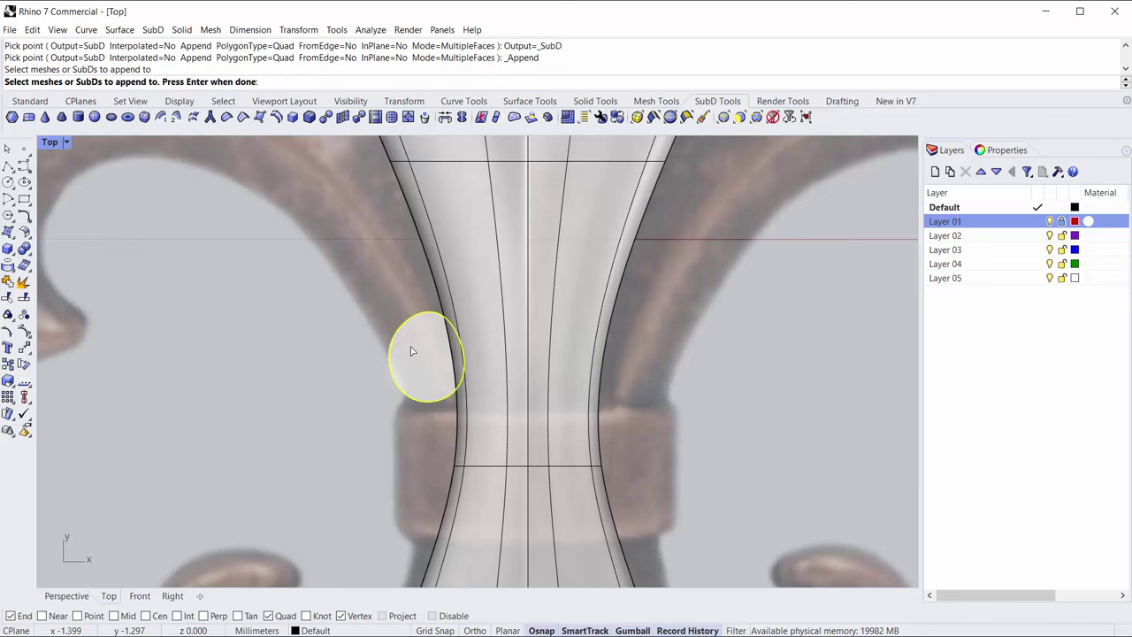
pyautogui.press('Return')
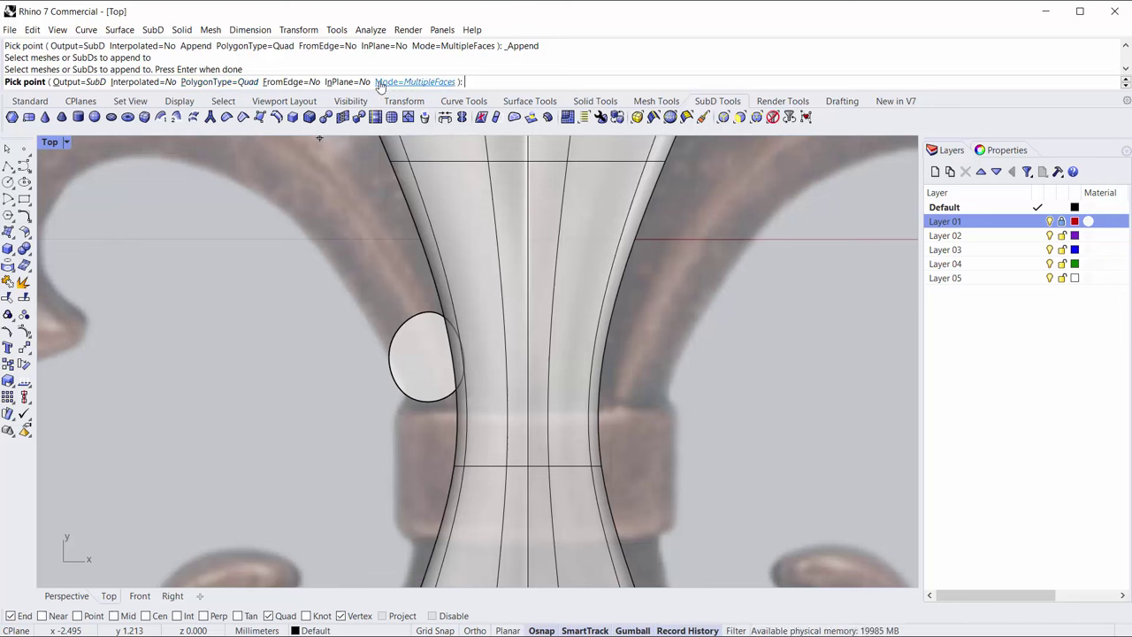
pyautogui.click(216, 82)
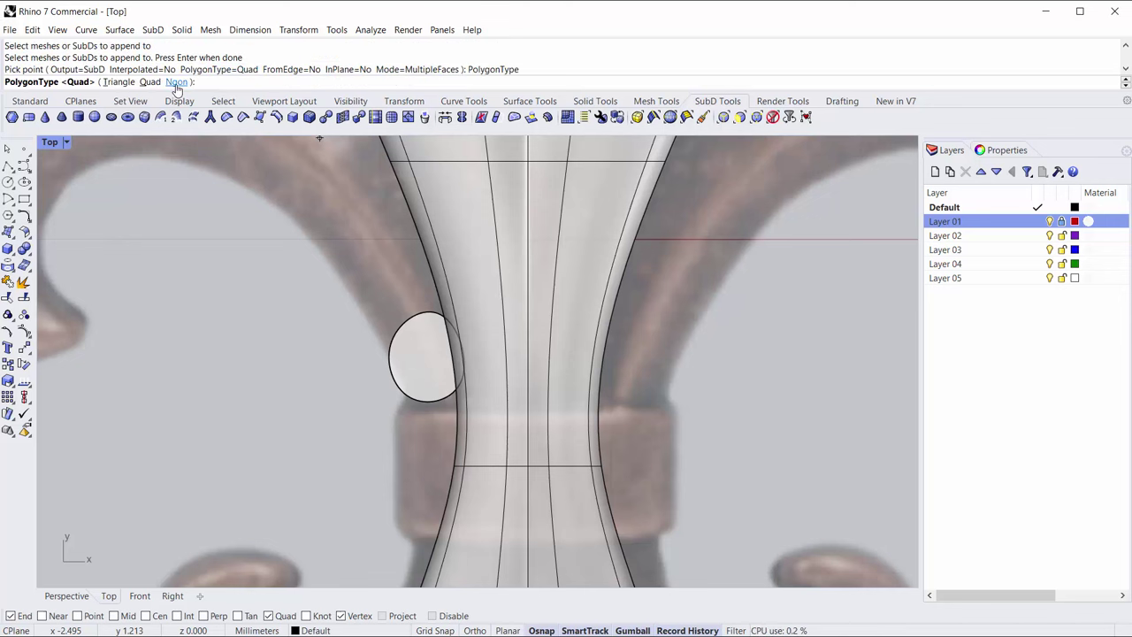
pyautogui.click(176, 82)
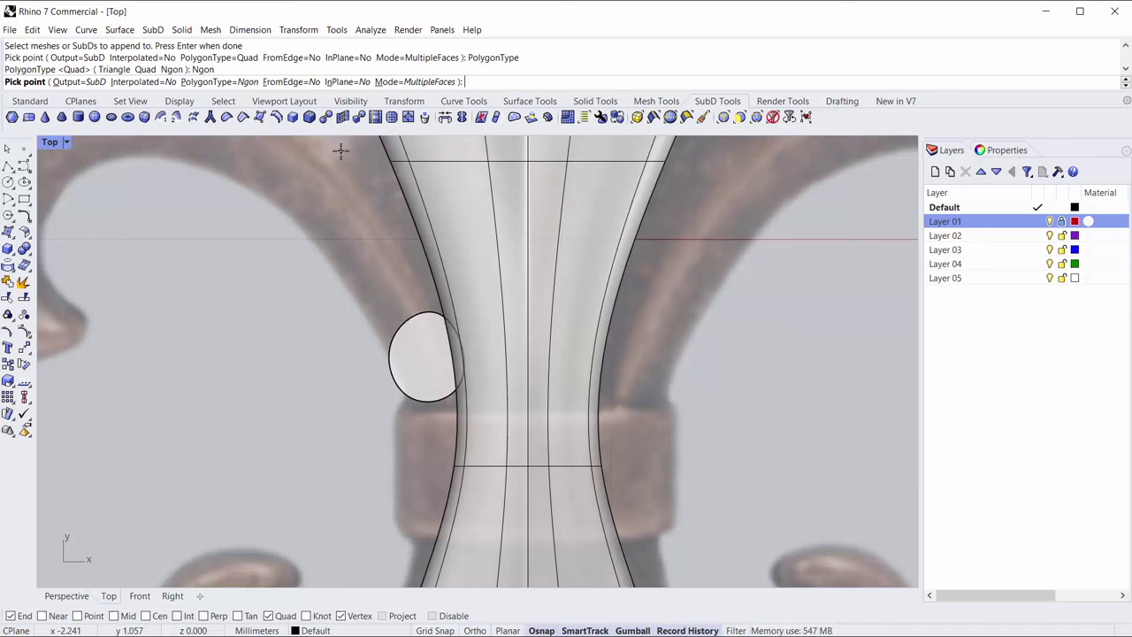
pyautogui.click(219, 82)
pyautogui.click(151, 82)
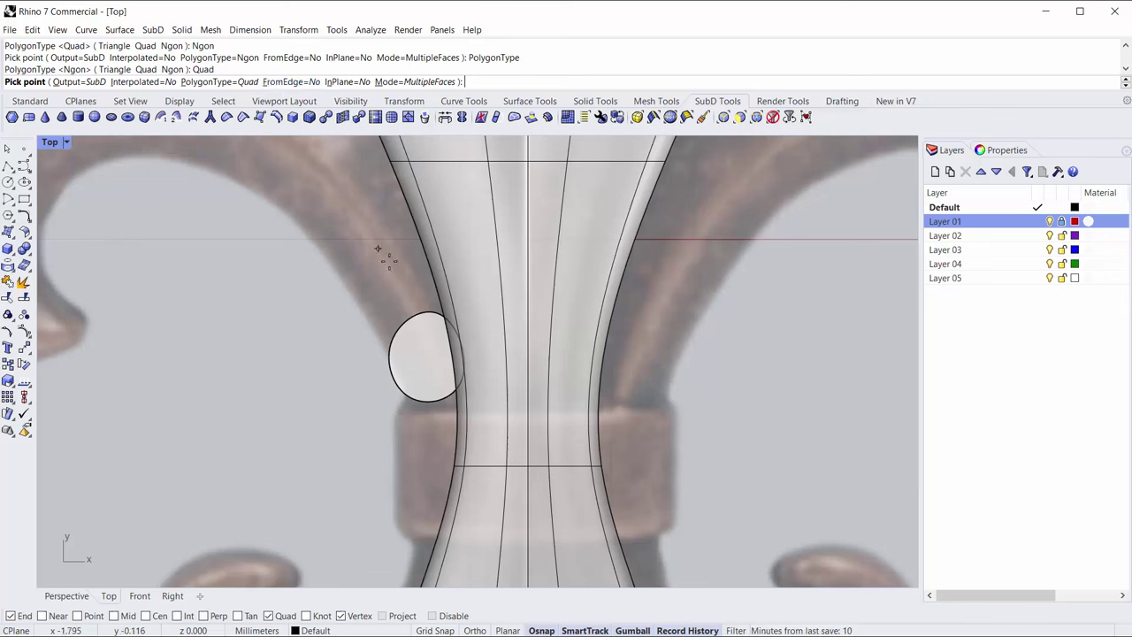
pyautogui.click(296, 81)
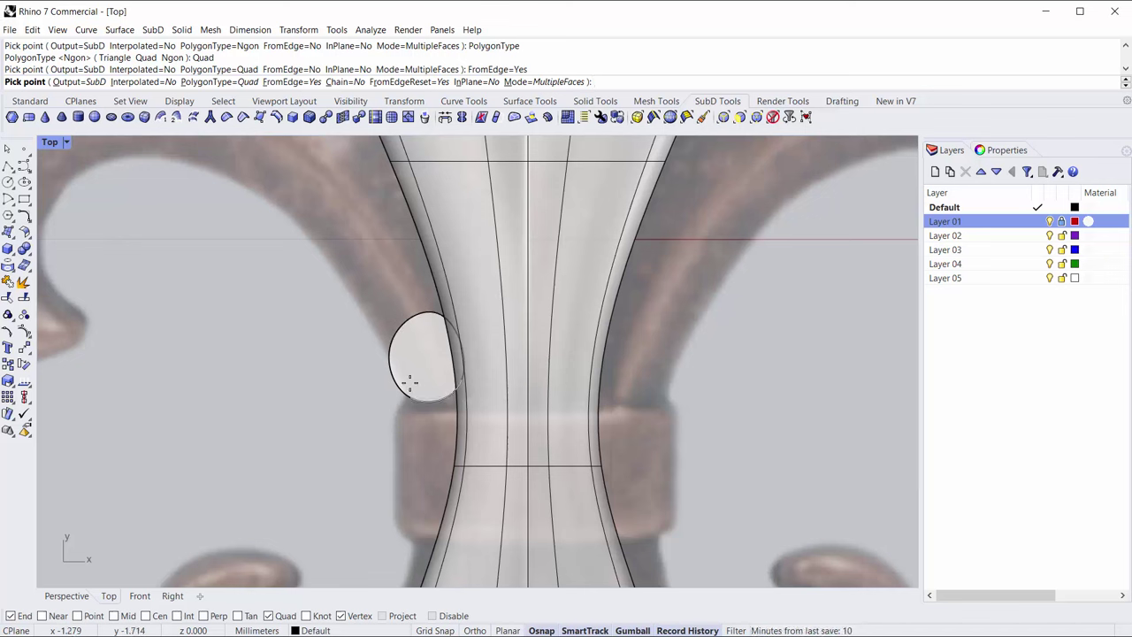
# - Append three quads up the lower part of the left side petal, tracing the reference to where it meets the central petal
pyautogui.click(394, 343)
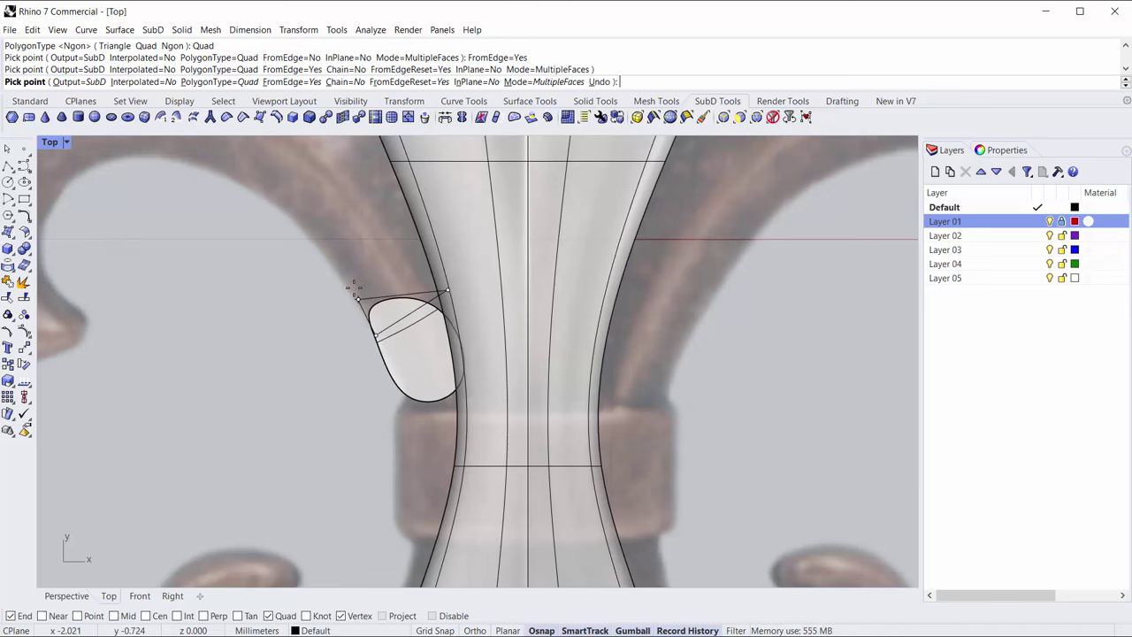
pyautogui.click(337, 267)
pyautogui.click(419, 201)
pyautogui.click(361, 241)
pyautogui.scroll(-4, 319, 206)
pyautogui.keyDown('shift'); pyautogui.moveTo(321, 207); pyautogui.dragTo(385, 307, button='right'); pyautogui.keyUp('shift')
pyautogui.click(327, 287)
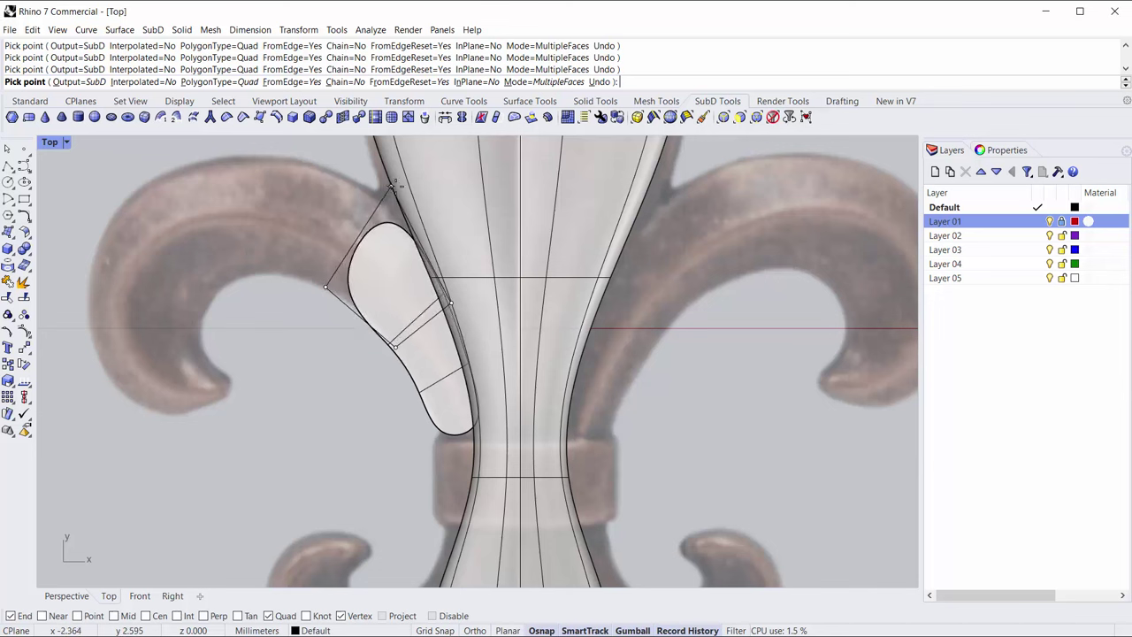
pyautogui.click(408, 177)
# - Append two more quads over the arch of the left side petal, following the reference outline
pyautogui.click(249, 263)
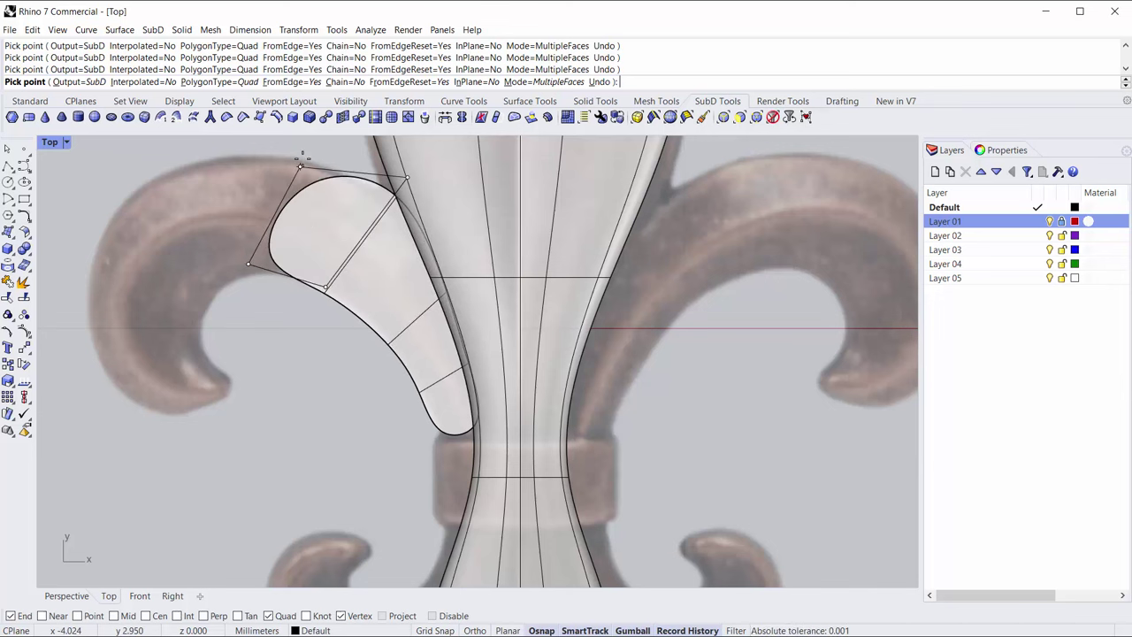
pyautogui.moveTo(305, 157); pyautogui.dragTo(364, 277, button='right')
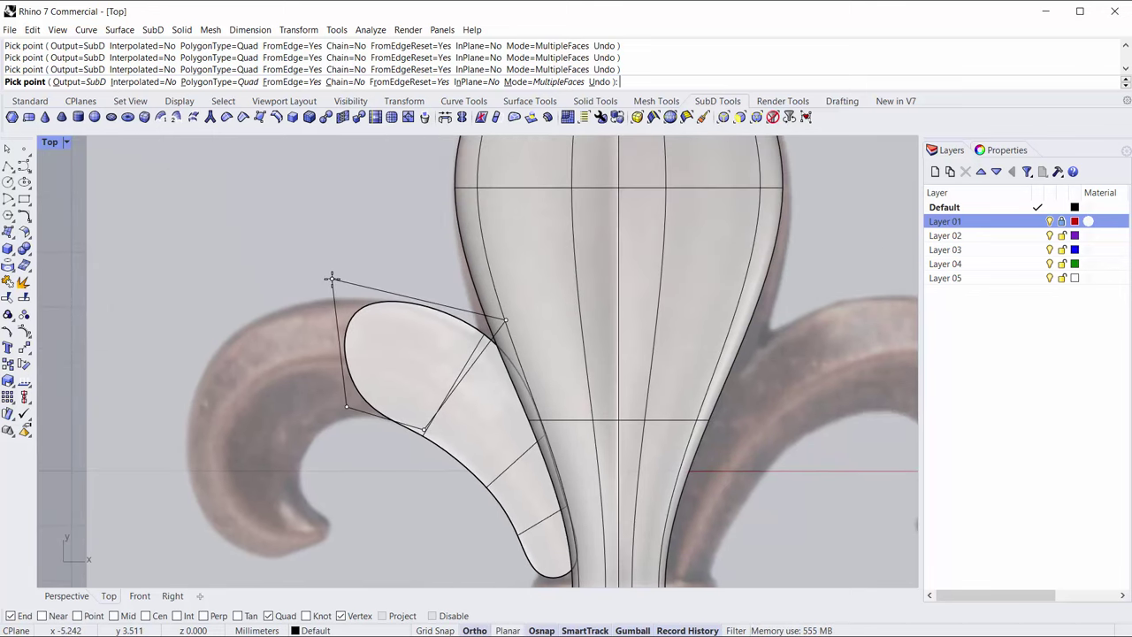
pyautogui.click(331, 277)
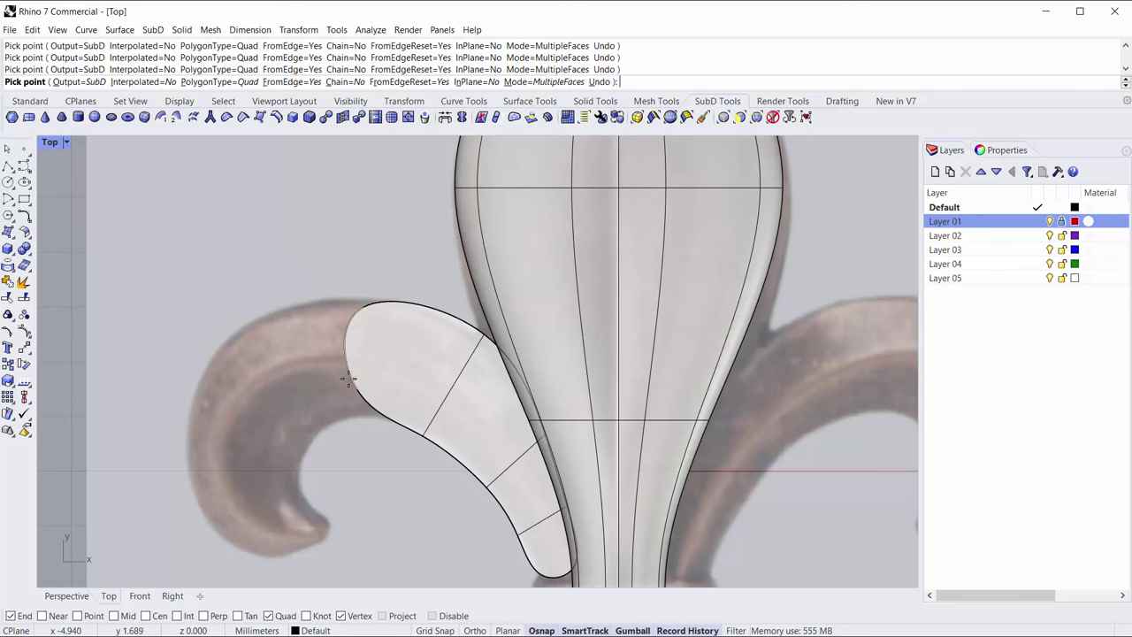
pyautogui.click(328, 433)
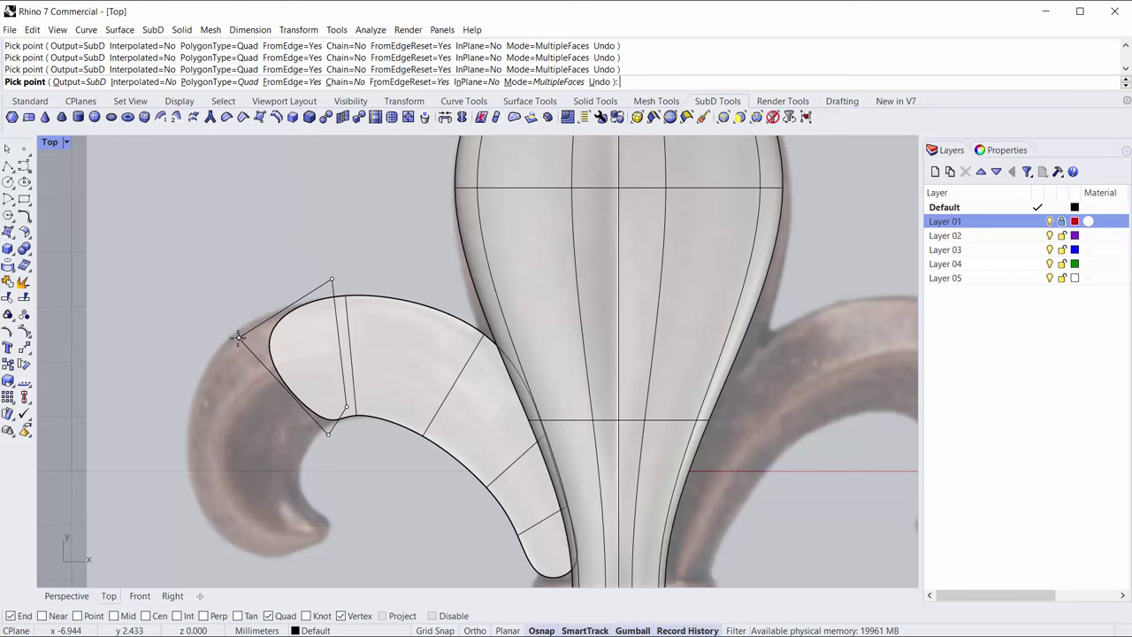
pyautogui.click(236, 334)
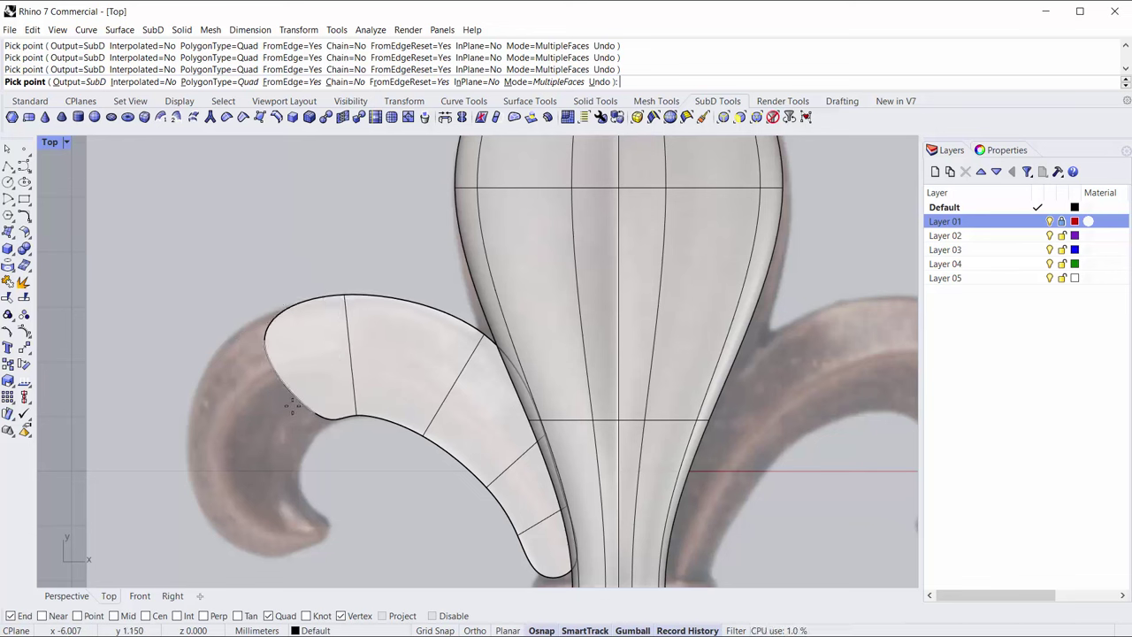
pyautogui.click(295, 403)
pyautogui.click(301, 504)
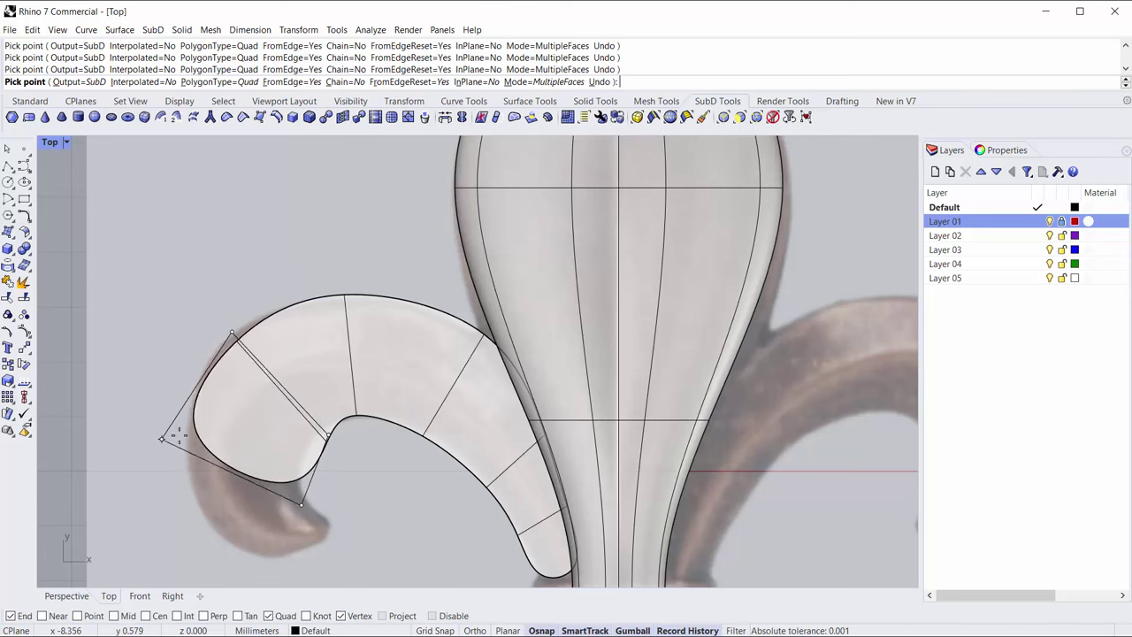
pyautogui.click(302, 300)
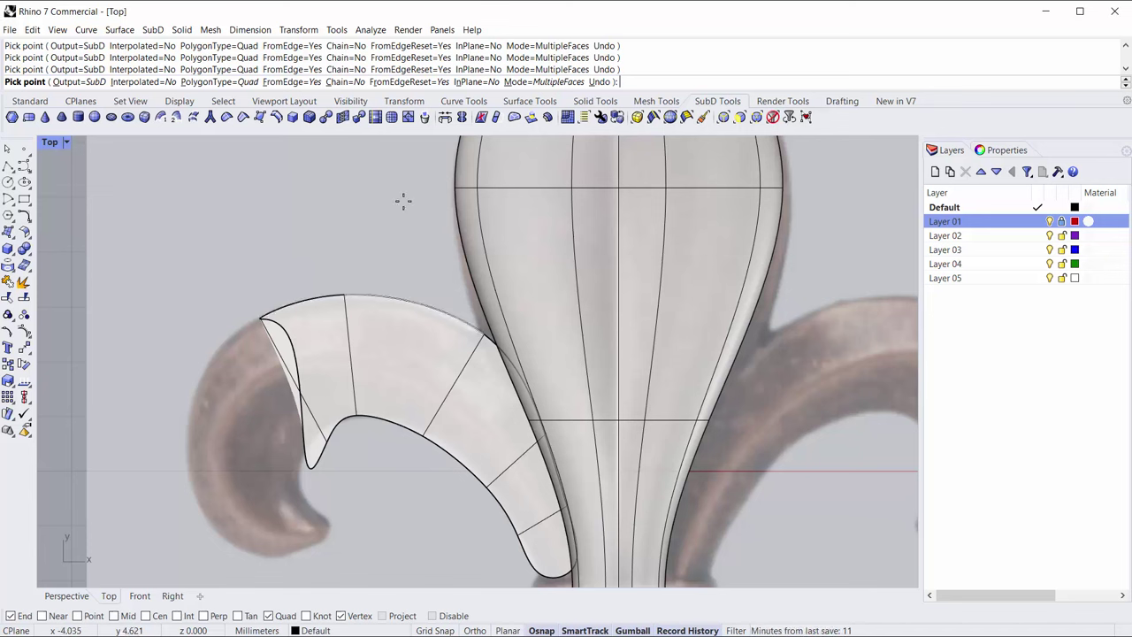
pyautogui.click(599, 83)
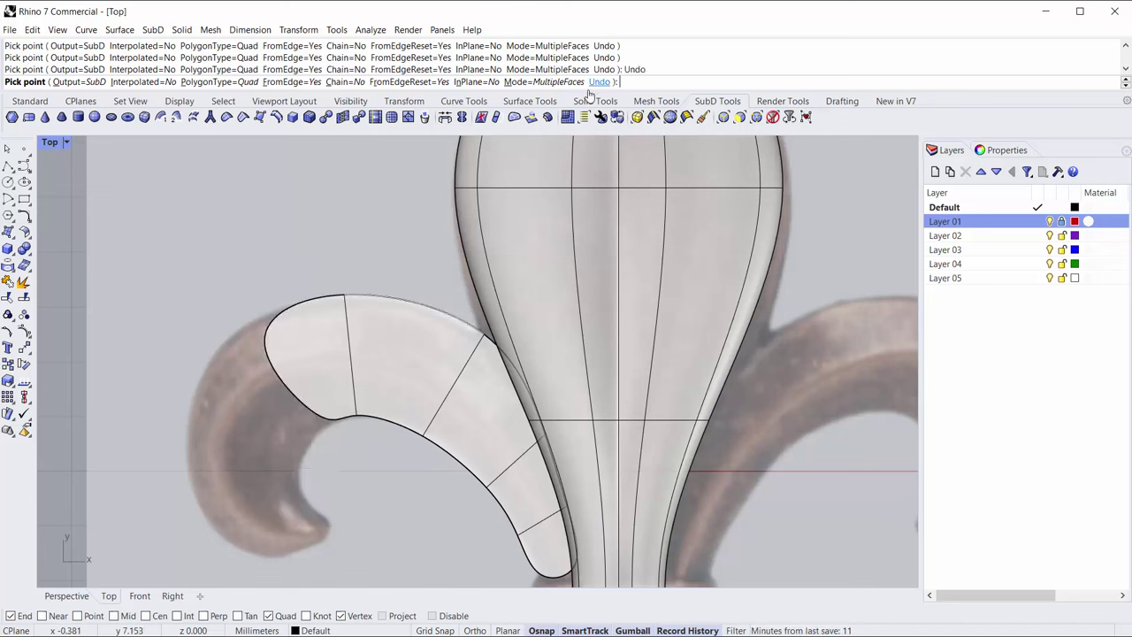
# - Append two quads down the outer bend of the left side petal, from the arch toward its curled tip
pyautogui.click(302, 402)
pyautogui.click(295, 471)
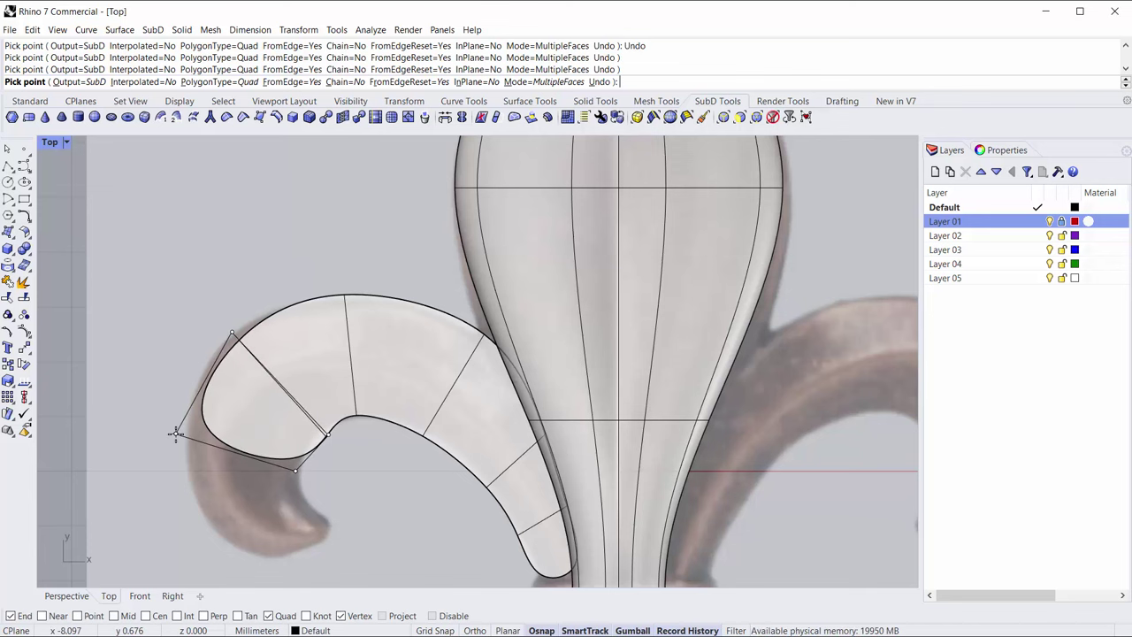
pyautogui.click(164, 432)
pyautogui.click(261, 458)
pyautogui.click(323, 519)
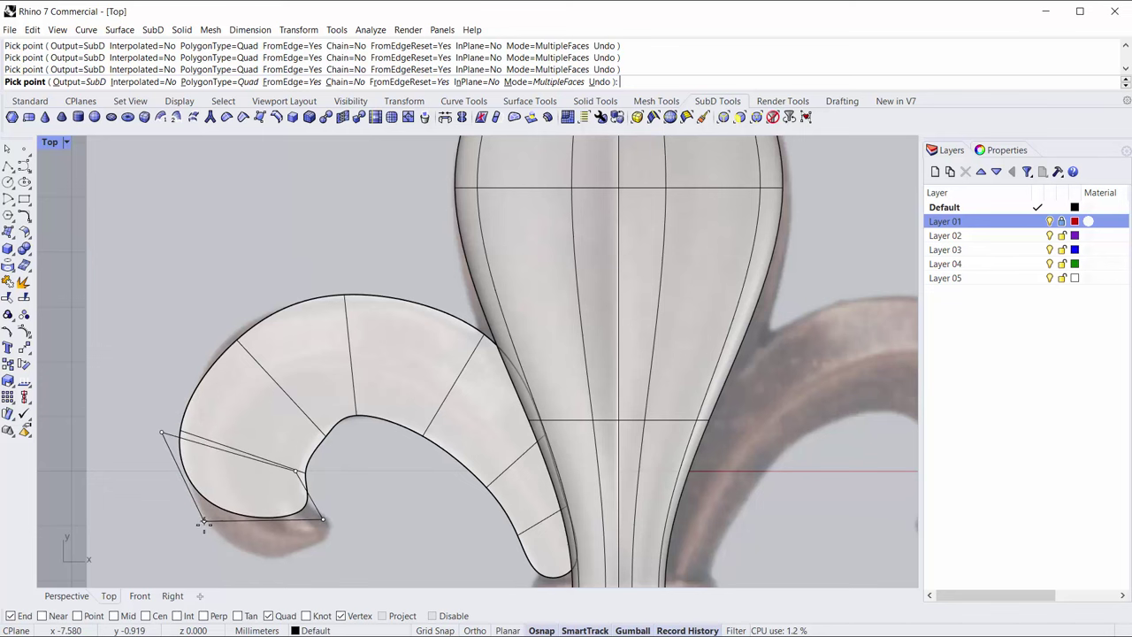
pyautogui.moveTo(275, 537); pyautogui.dragTo(298, 353, button='right')
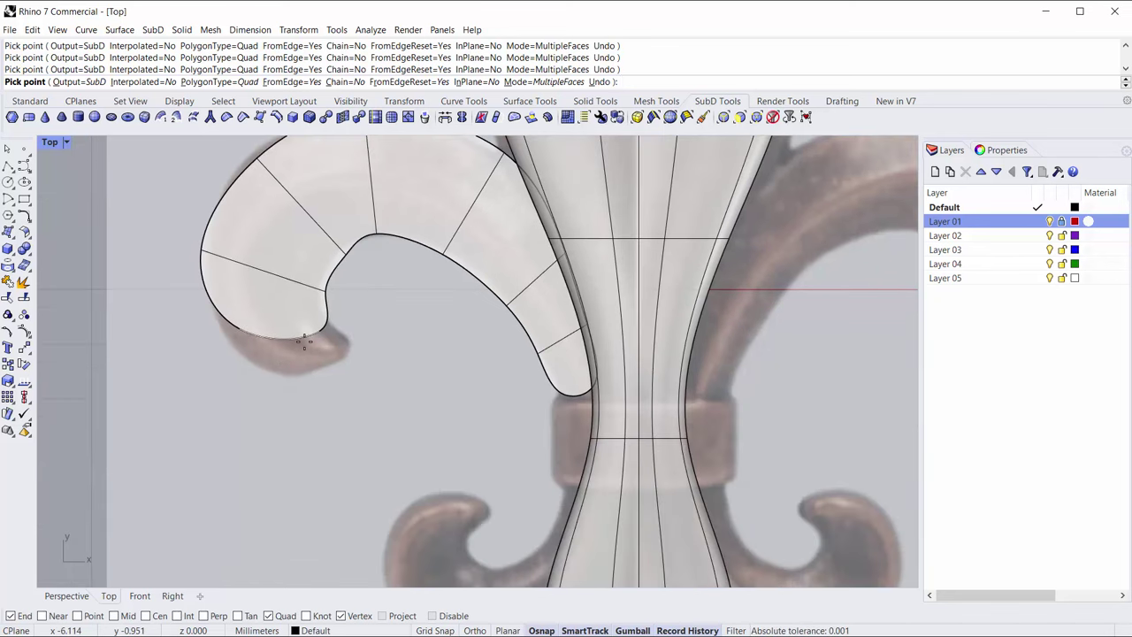
# - Append the last quad at the petal's curled tip, replacing a first attempt with a deeper face, and finish appending
pyautogui.click(363, 353)
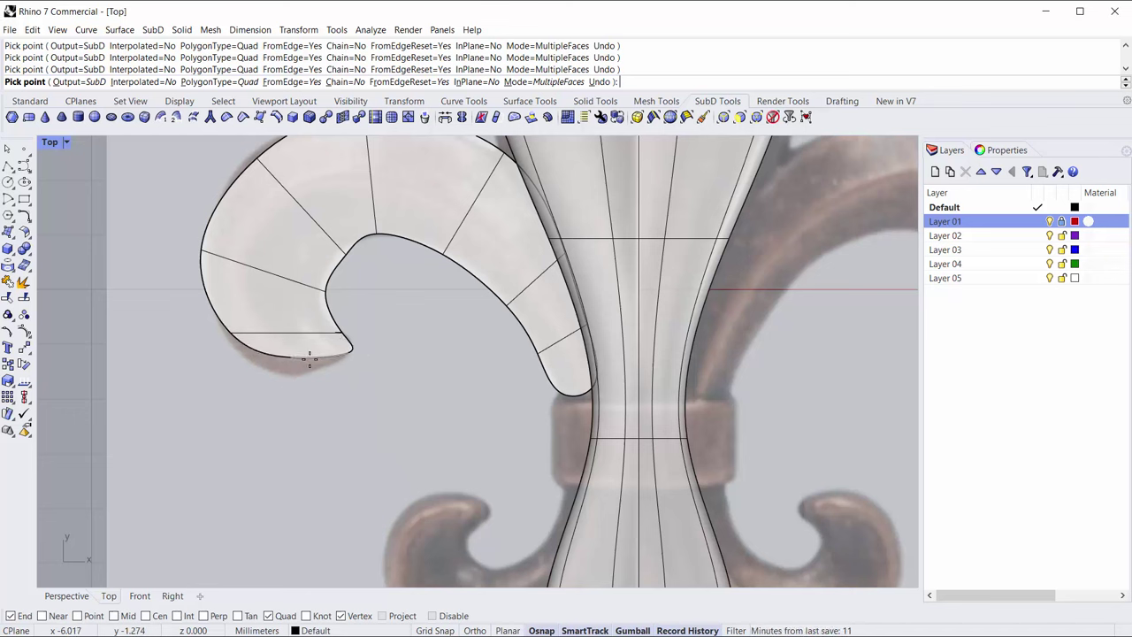
pyautogui.click(600, 82)
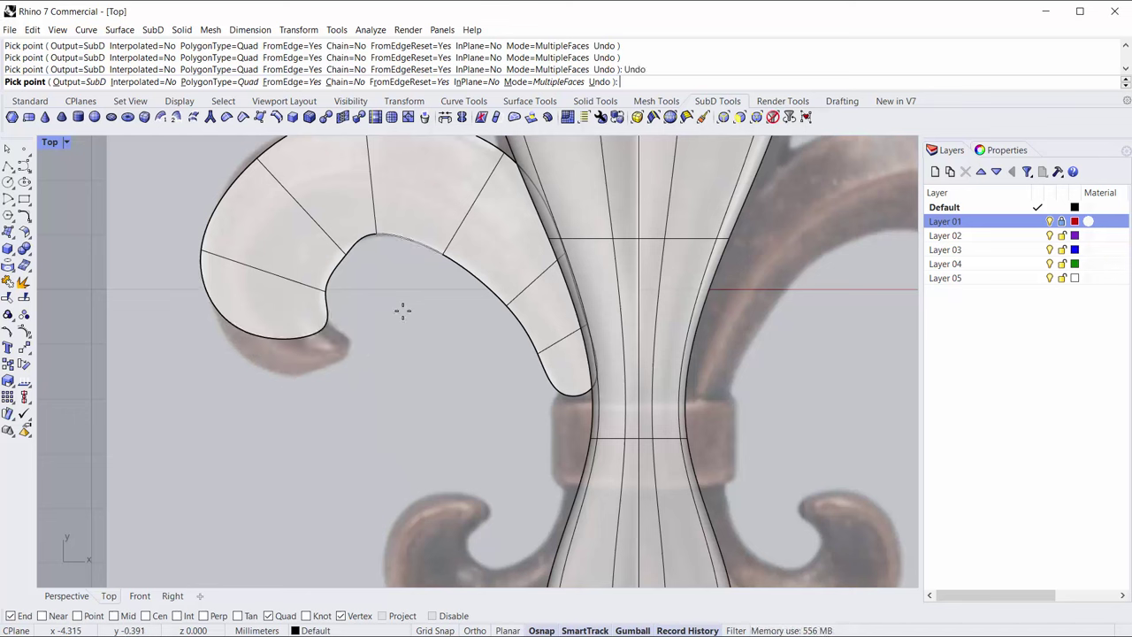
pyautogui.click(307, 333)
pyautogui.click(365, 351)
pyautogui.click(292, 387)
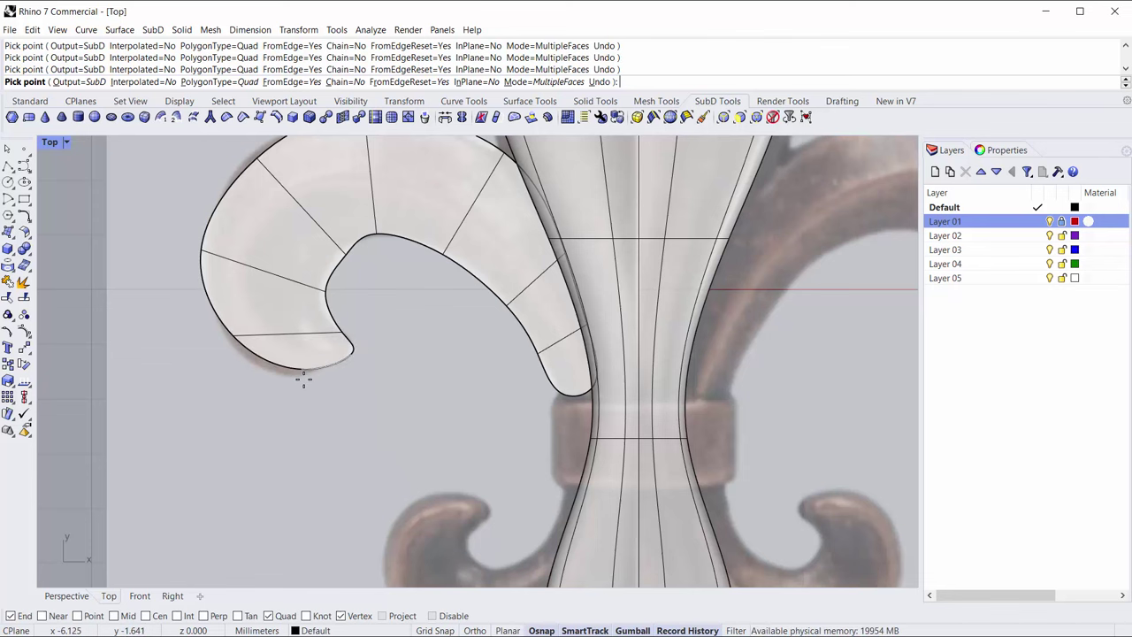
pyautogui.press('Return')
pyautogui.scroll(-5, 303, 379)
pyautogui.scroll(4, 378, 405)
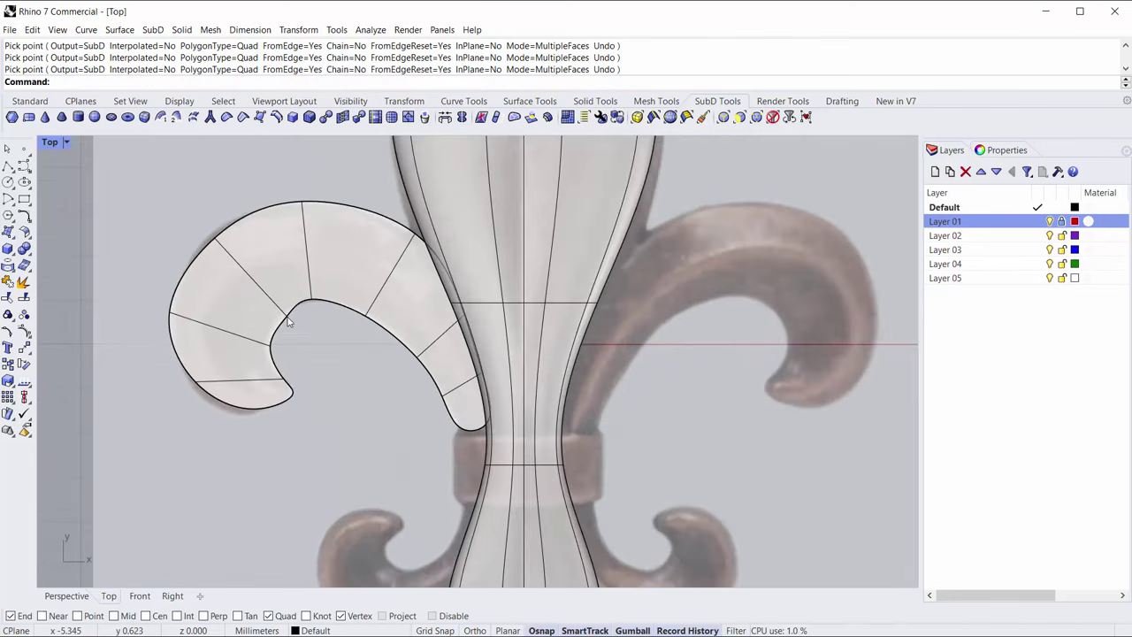
# - Extend the left petal SubD from its base edge down across the band by appending quads with FromEdge=Yes
pyautogui.moveTo(366, 376); pyautogui.dragTo(352, 334, button='right')
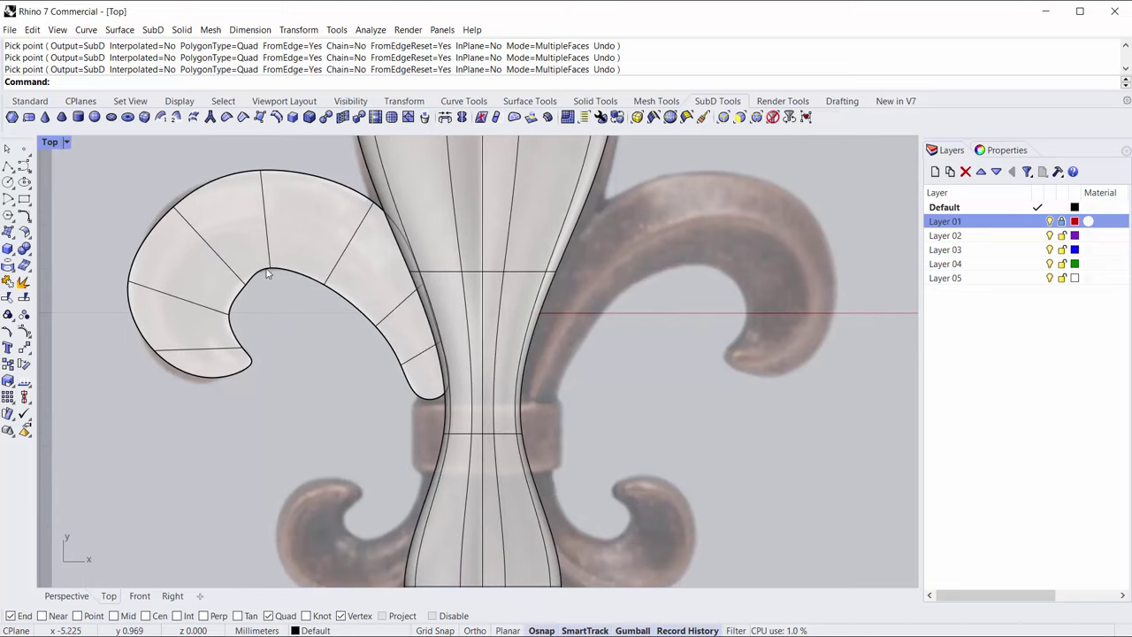
pyautogui.scroll(-1, 292, 280)
pyautogui.moveTo(339, 284); pyautogui.dragTo(321, 239, button='right')
pyautogui.scroll(1, 309, 251)
pyautogui.click(323, 209)
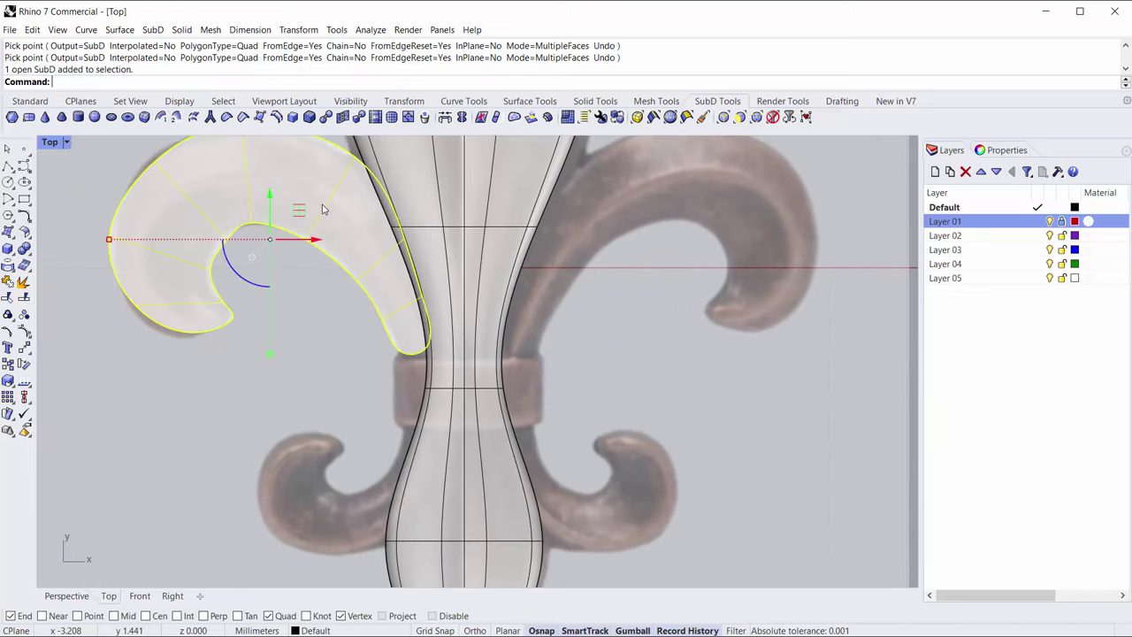
pyautogui.click(498, 119)
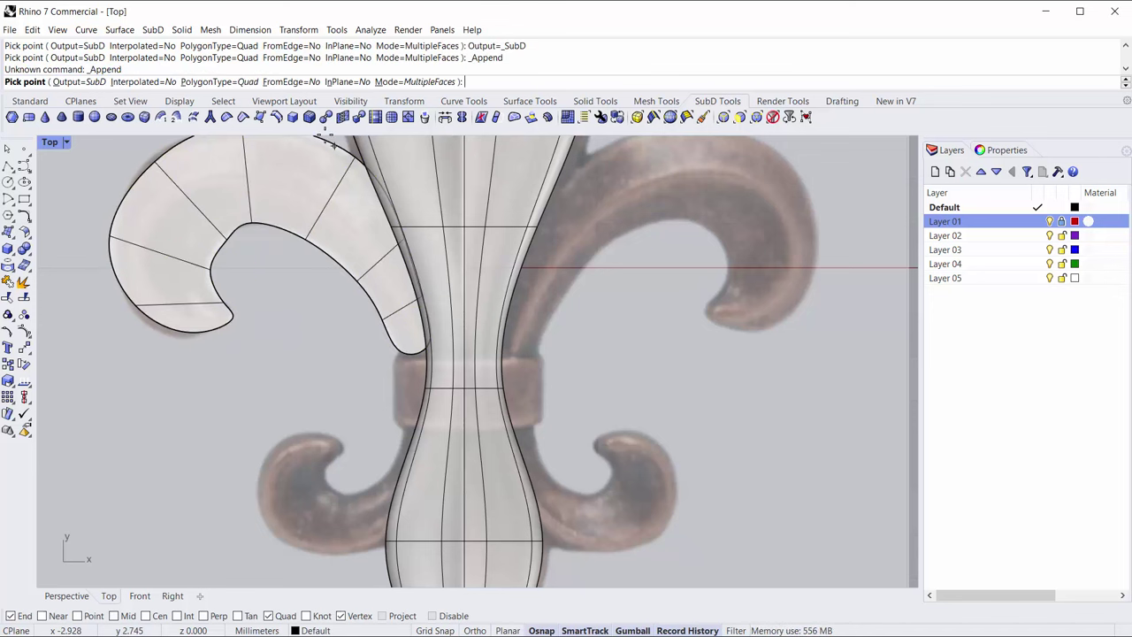
pyautogui.click(292, 81)
pyautogui.scroll(4, 415, 334)
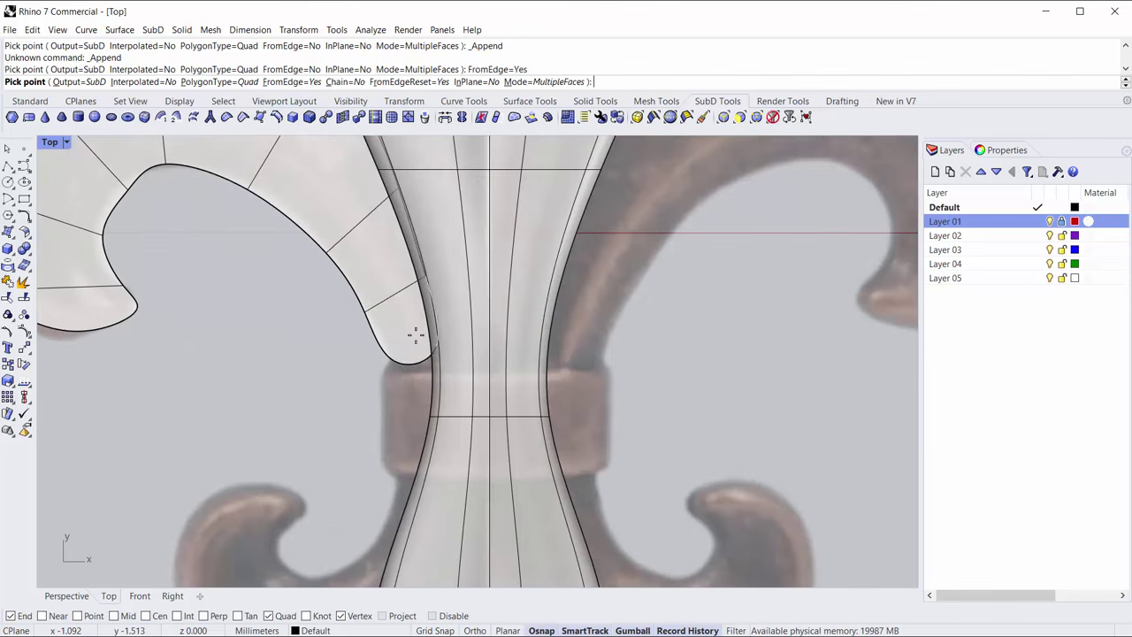
pyautogui.click(397, 367)
pyautogui.click(391, 448)
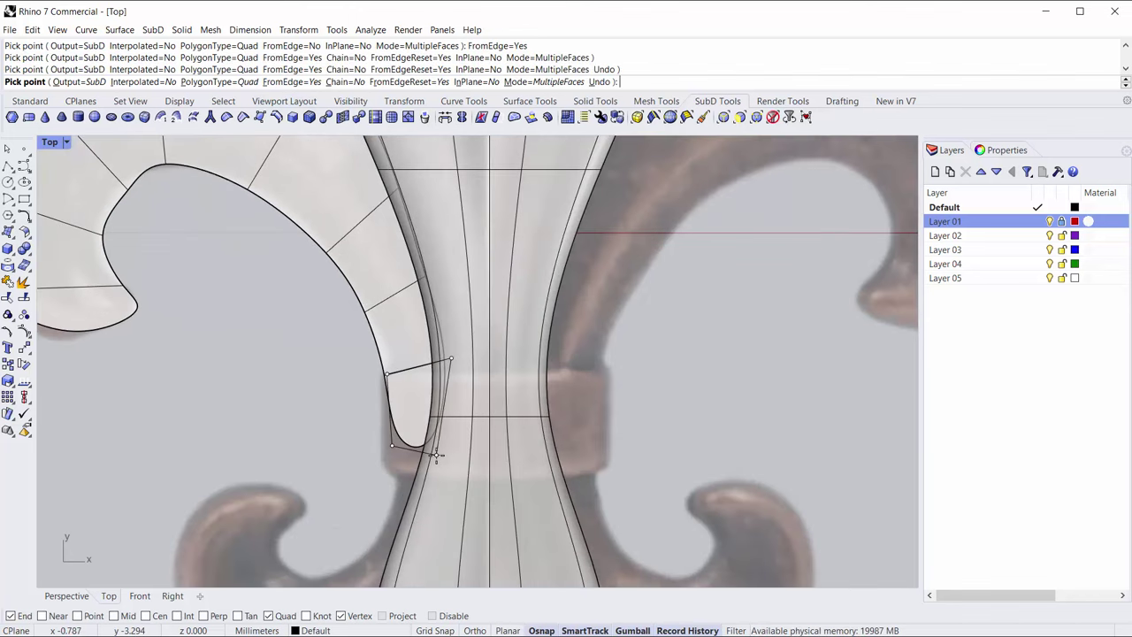
pyautogui.click(423, 461)
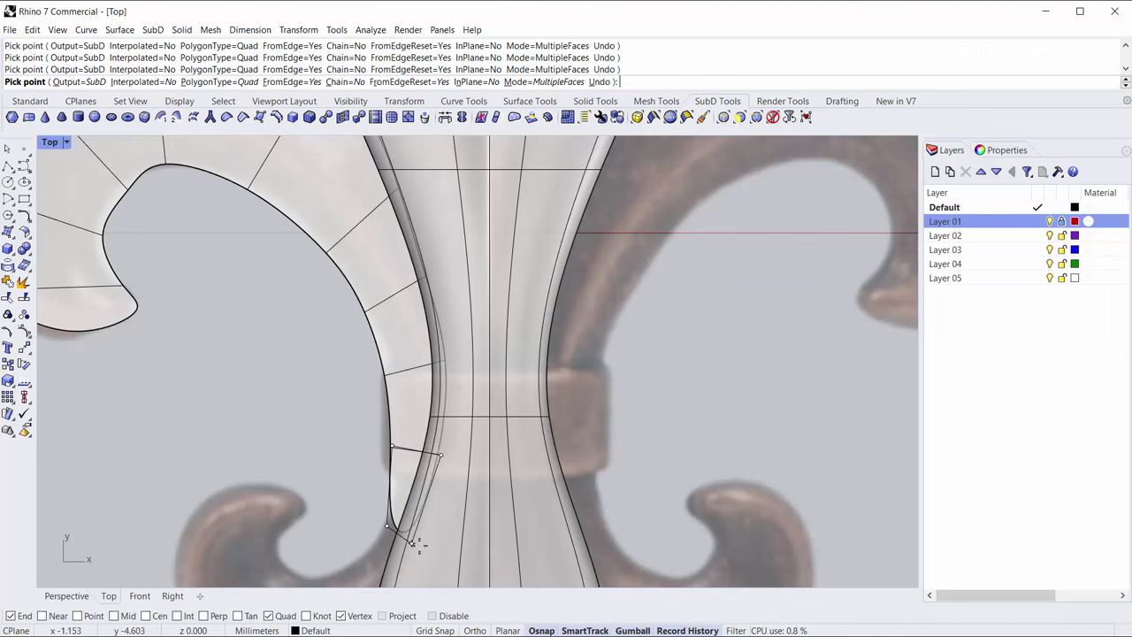
# - Append quads from below the band into the lower left curl, following the bottom of the reference scroll
pyautogui.moveTo(439, 503); pyautogui.dragTo(531, 281, button='right')
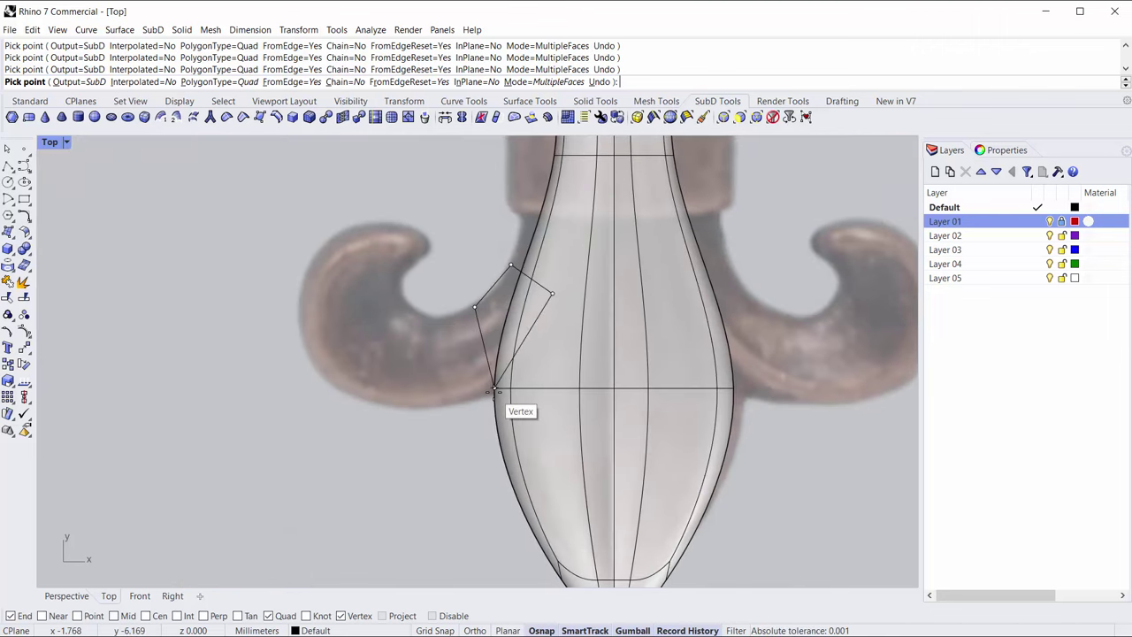
pyautogui.scroll(-3, 516, 407)
pyautogui.moveTo(497, 367); pyautogui.dragTo(497, 429, button='right')
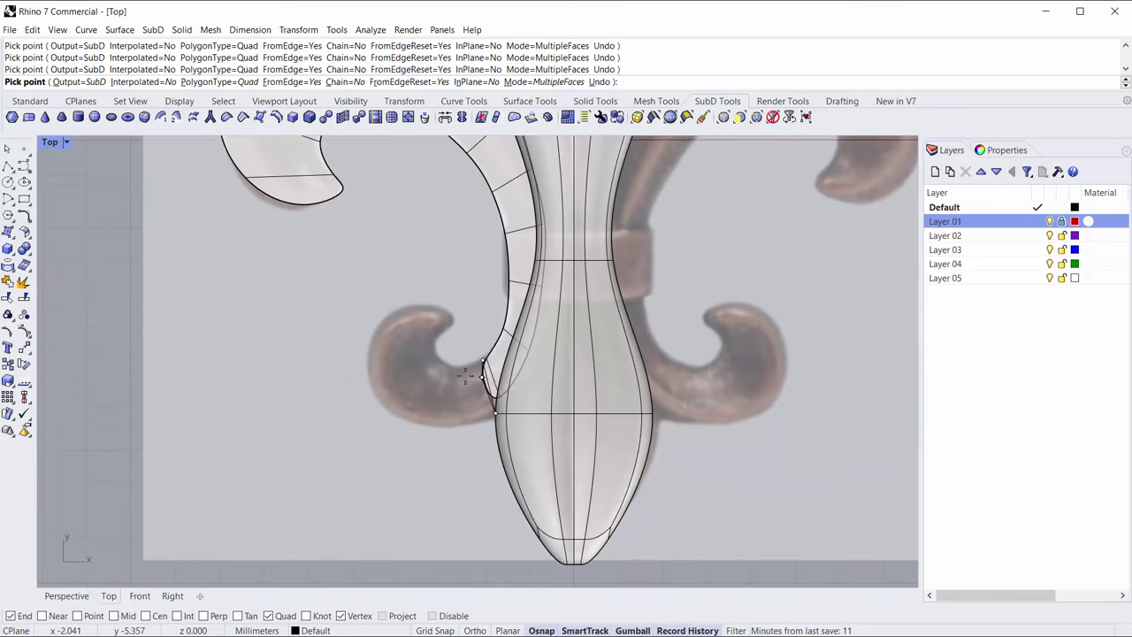
pyautogui.click(435, 428)
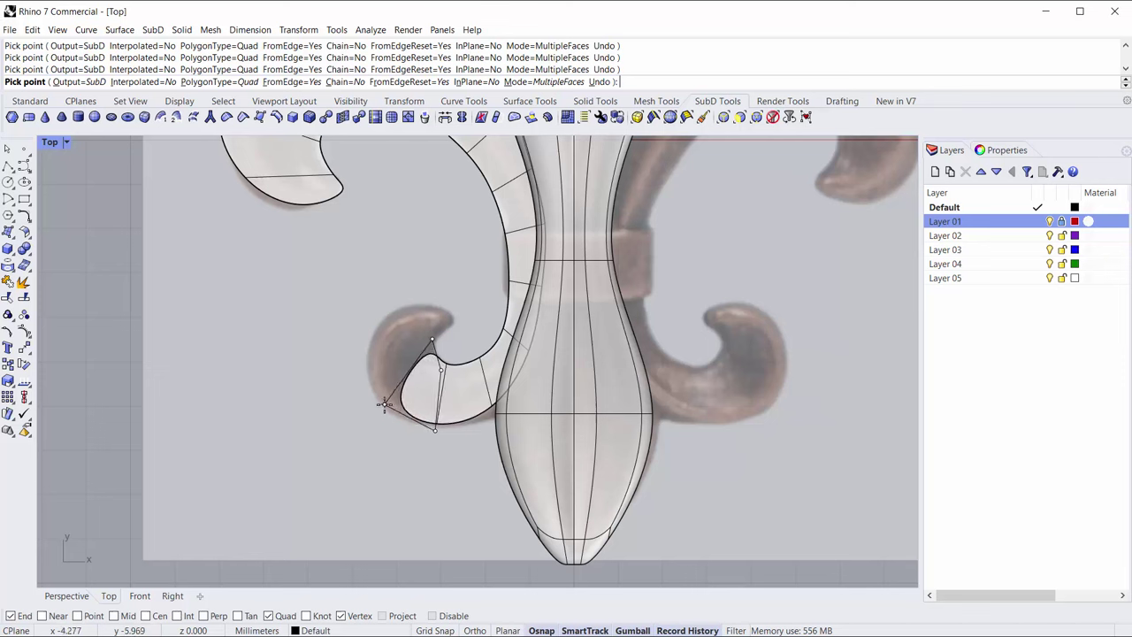
pyautogui.click(385, 403)
pyautogui.click(441, 324)
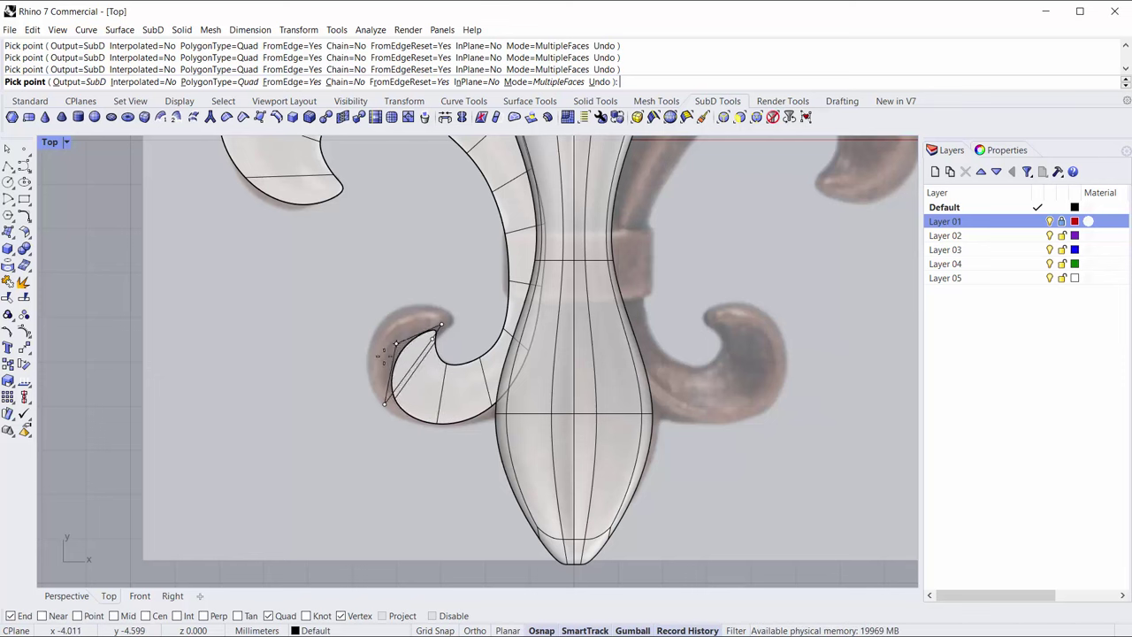
# - Append the remaining quads around the lower left curl to its pointed tip and finish appending
pyautogui.click(366, 329)
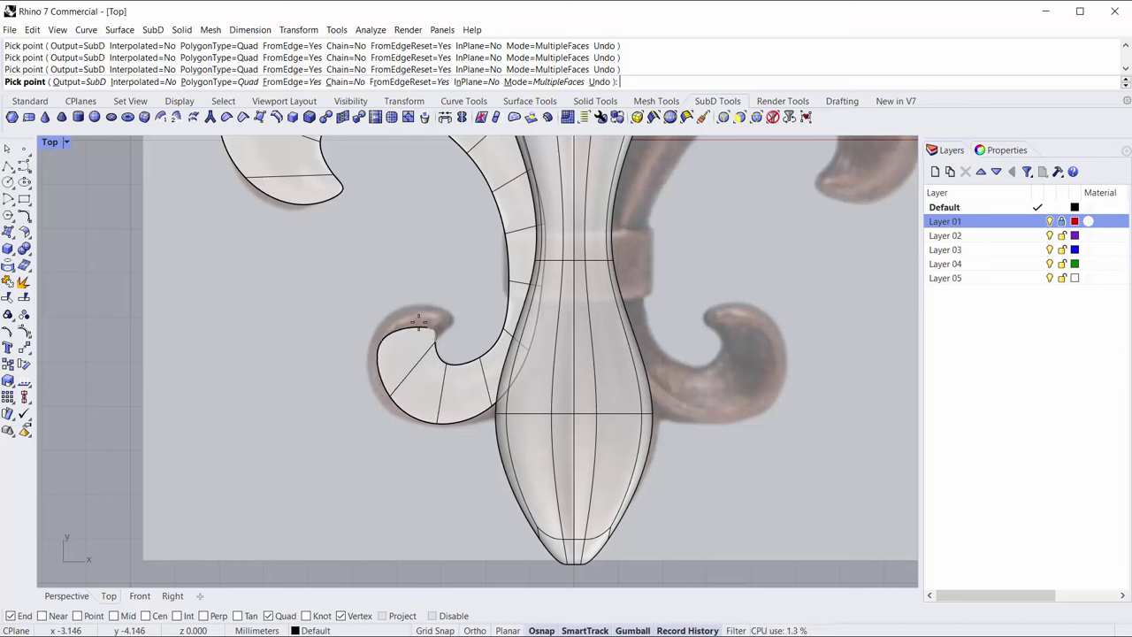
pyautogui.click(416, 325)
pyautogui.click(458, 308)
pyautogui.click(416, 292)
pyautogui.press('Return')
pyautogui.scroll(-3, 409, 292)
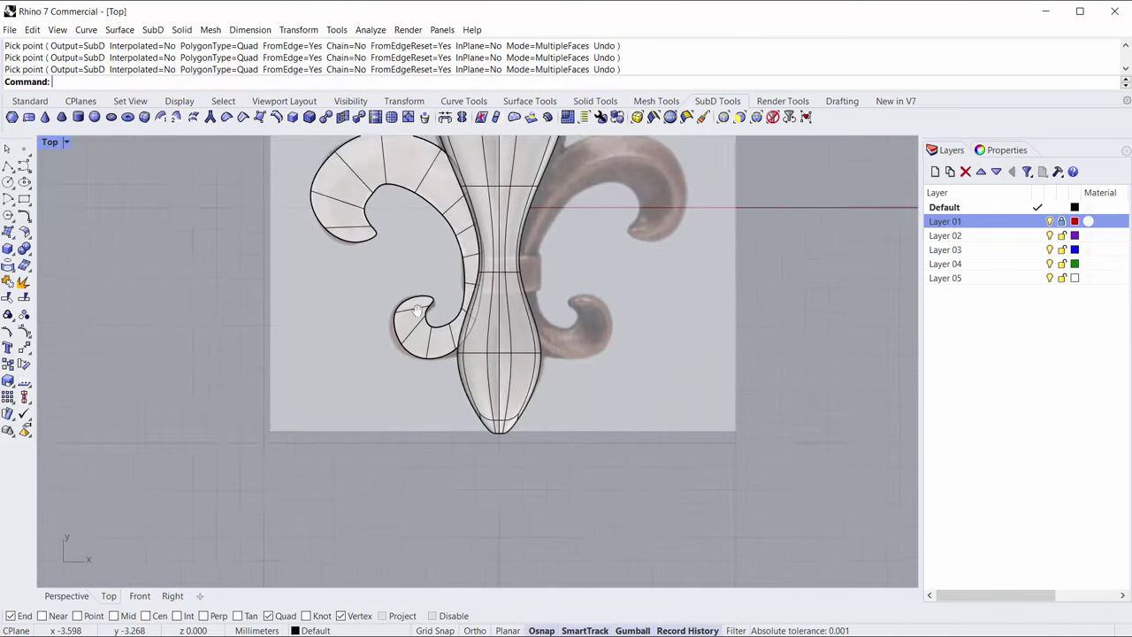
pyautogui.scroll(4, 412, 339)
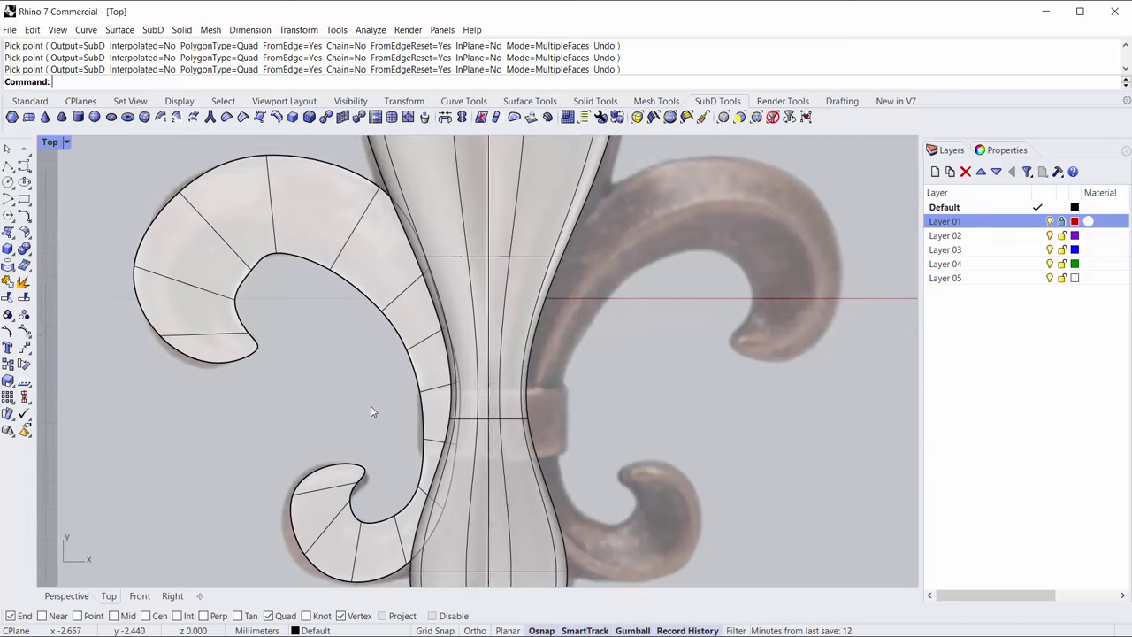
# - Move the outer and inner vertices of the diagonal edge on the upper curl's arch to match the reference outline
pyautogui.moveTo(377, 395); pyautogui.dragTo(404, 407, button='right')
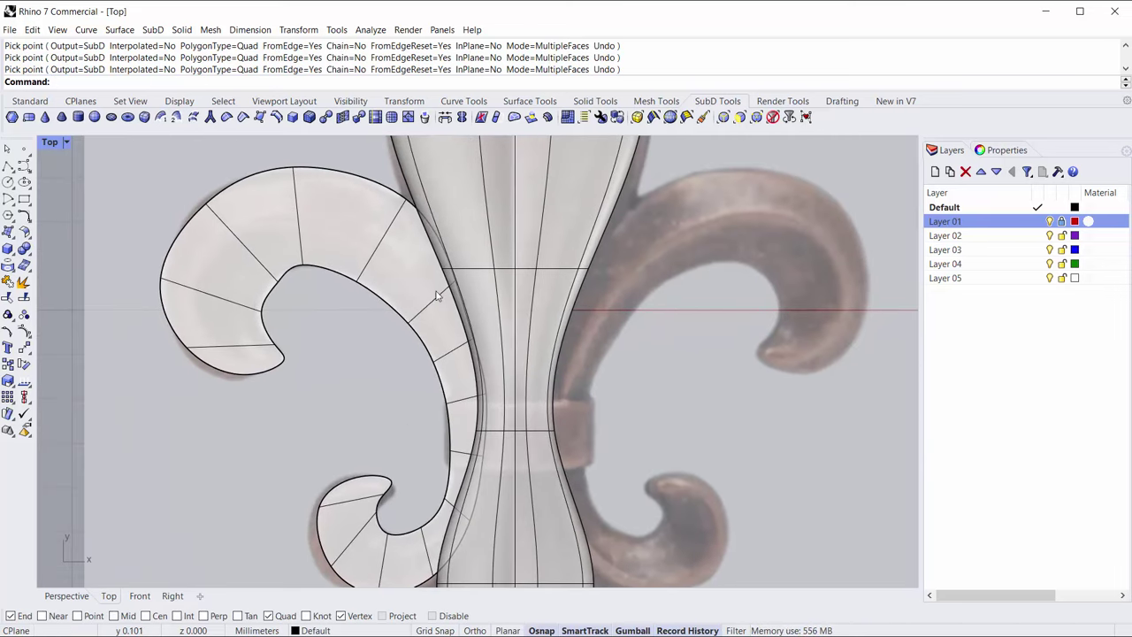
pyautogui.moveTo(256, 335); pyautogui.dragTo(301, 376, button='right')
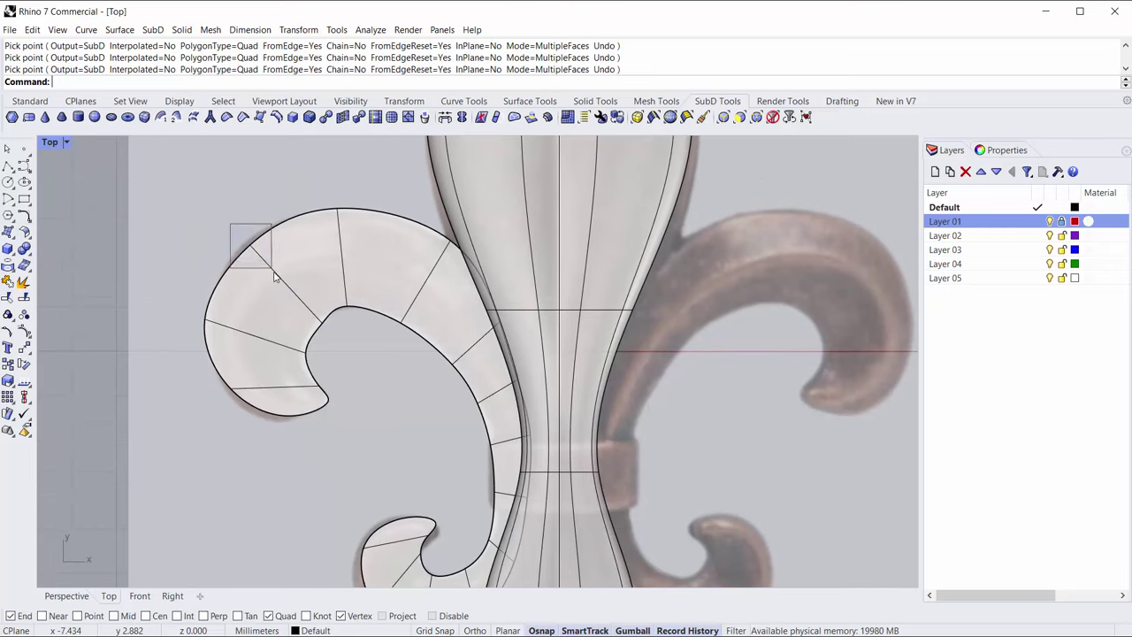
pyautogui.moveTo(275, 272); pyautogui.dragTo(274, 271)
pyautogui.scroll(4, 253, 253)
pyautogui.moveTo(281, 216); pyautogui.dragTo(273, 209)
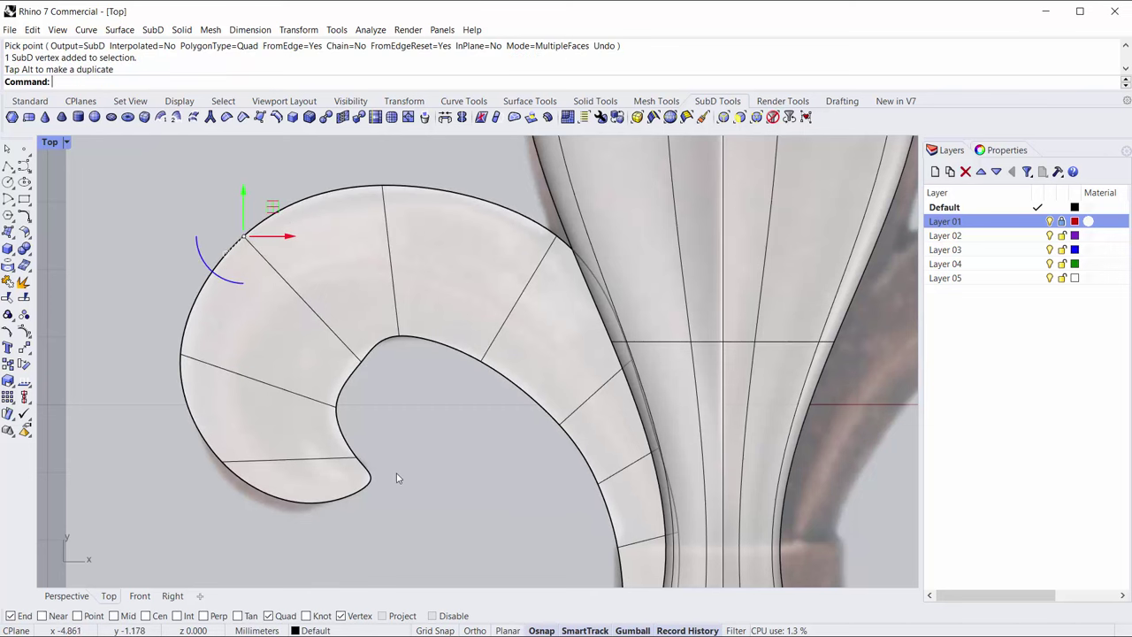
pyautogui.click(364, 364)
pyautogui.moveTo(389, 337); pyautogui.dragTo(375, 337)
# - Delete the cross edge on the upper curl's outer bend and move the two neighbouring outer vertices out to the reference outline
pyautogui.scroll(-3, 404, 354)
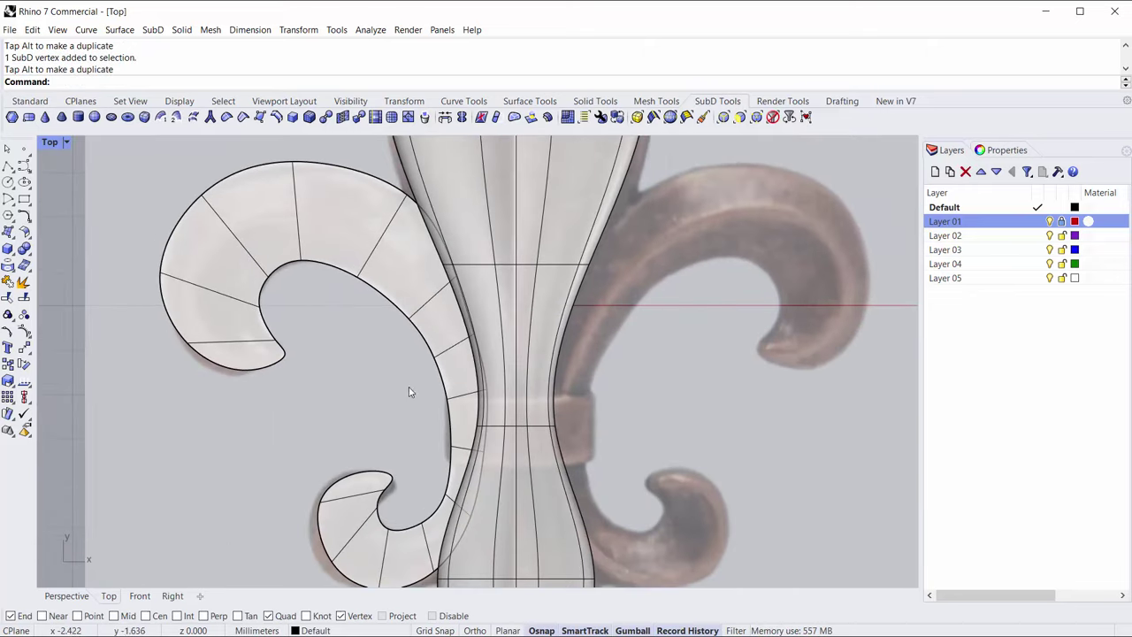
pyautogui.keyDown('ctrl'); pyautogui.keyDown('shift'); pyautogui.click(229, 304); pyautogui.keyUp('shift'); pyautogui.keyUp('ctrl')
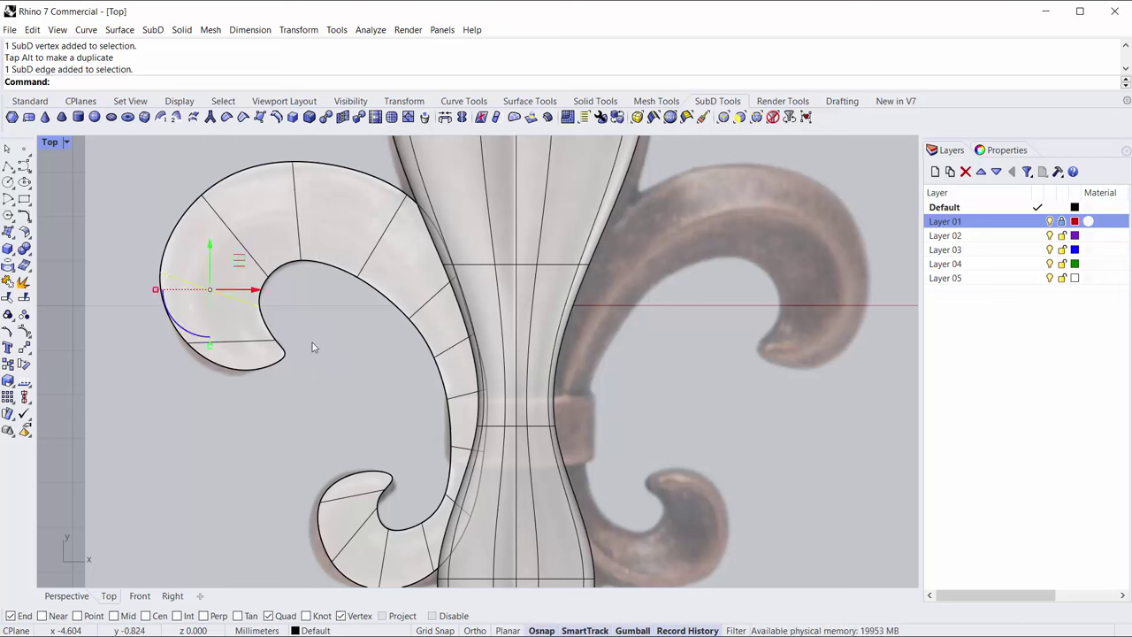
pyautogui.press('Delete')
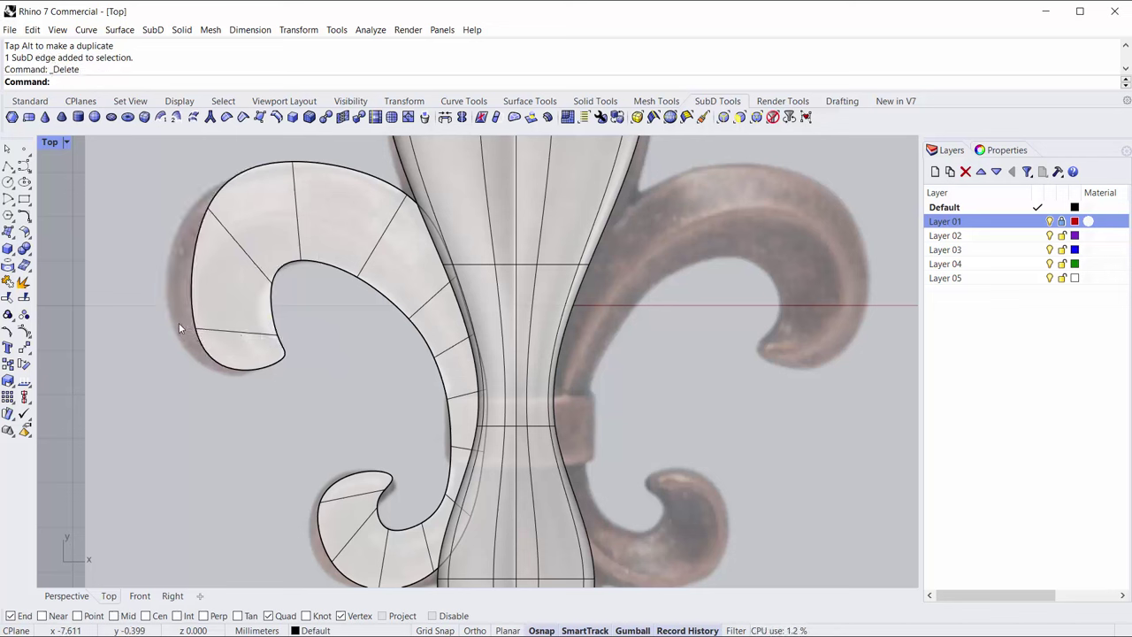
pyautogui.keyDown('ctrl'); pyautogui.keyDown('shift'); pyautogui.click(195, 330); pyautogui.keyUp('shift'); pyautogui.keyUp('ctrl')
pyautogui.moveTo(223, 308); pyautogui.dragTo(204, 293)
pyautogui.click(327, 335)
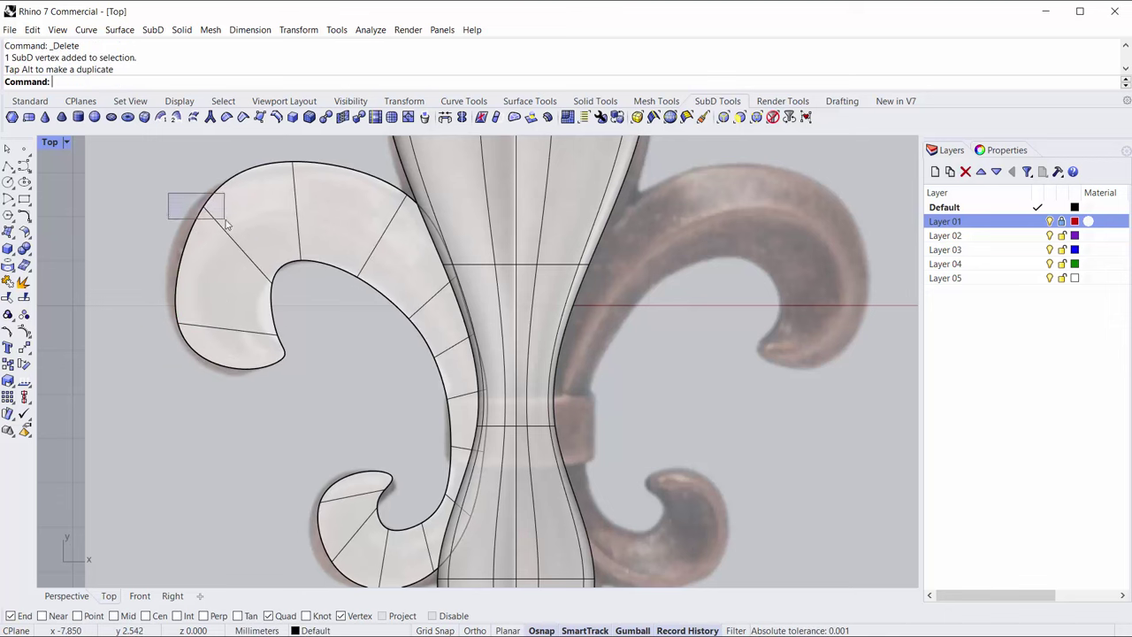
pyautogui.keyDown('ctrl'); pyautogui.keyDown('shift'); pyautogui.moveTo(225, 220); pyautogui.dragTo(227, 220); pyautogui.keyUp('shift'); pyautogui.keyUp('ctrl')
pyautogui.moveTo(230, 180); pyautogui.dragTo(213, 187)
# - Delete surplus cross edges from the left petal: one above the band, one at the band and one on the lower curl
pyautogui.keyDown('ctrl'); pyautogui.keyDown('shift'); pyautogui.click(451, 347); pyautogui.keyUp('shift'); pyautogui.keyUp('ctrl')
pyautogui.press('Delete')
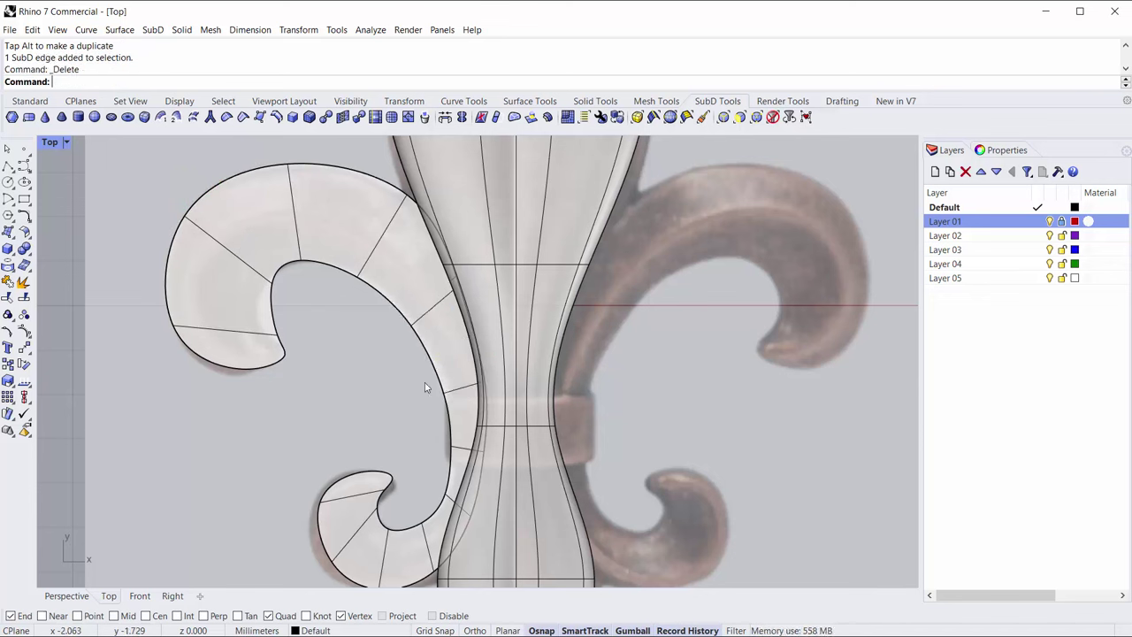
pyautogui.keyDown('ctrl'); pyautogui.keyDown('shift'); pyautogui.click(467, 458); pyautogui.keyUp('shift'); pyautogui.keyUp('ctrl')
pyautogui.press('Delete')
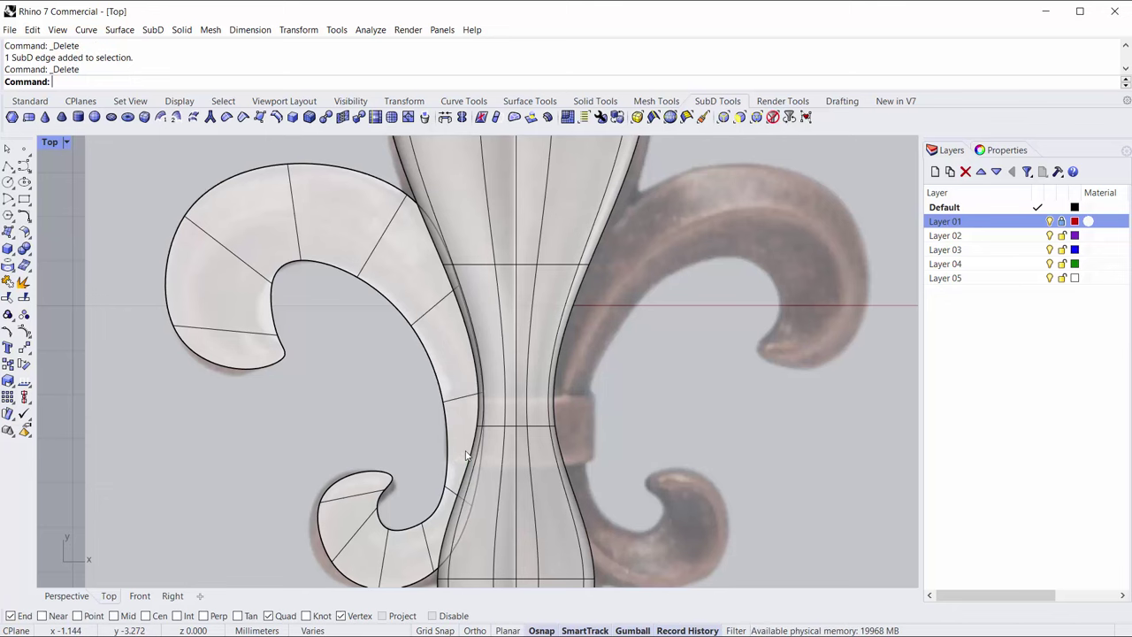
pyautogui.scroll(5, 429, 476)
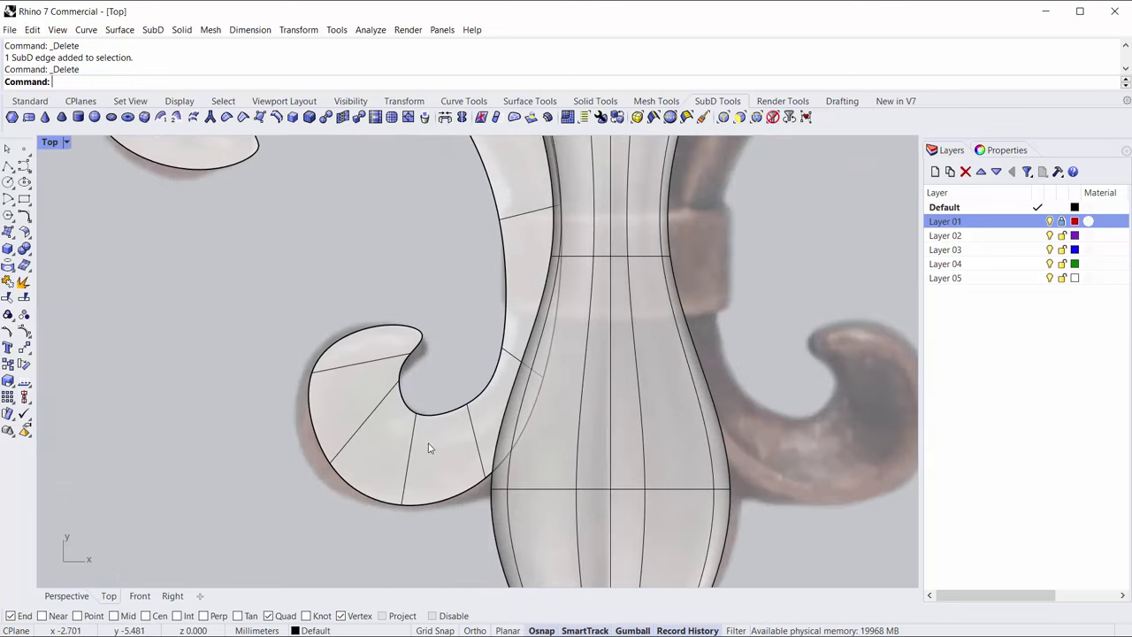
pyautogui.keyDown('ctrl'); pyautogui.keyDown('shift'); pyautogui.click(476, 449); pyautogui.keyUp('shift'); pyautogui.keyUp('ctrl')
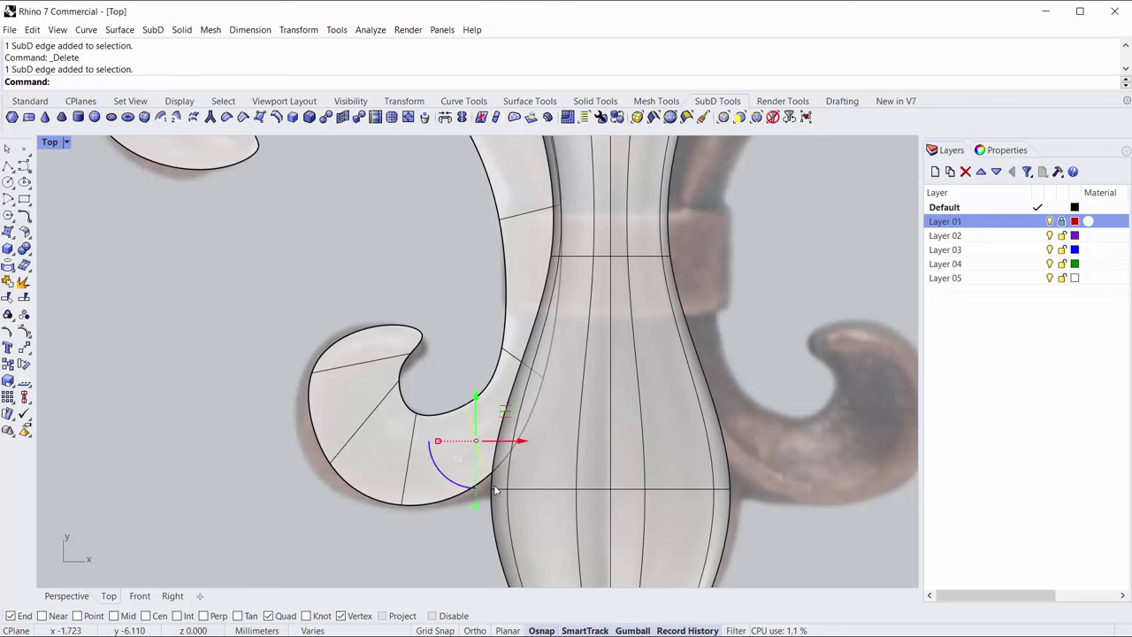
pyautogui.press('Delete')
# - Move the lower curl's outer vertices outward along its bottom and far side to follow the reference outline
pyautogui.keyDown('ctrl'); pyautogui.keyDown('shift'); pyautogui.click(415, 492); pyautogui.keyUp('shift'); pyautogui.keyUp('ctrl')
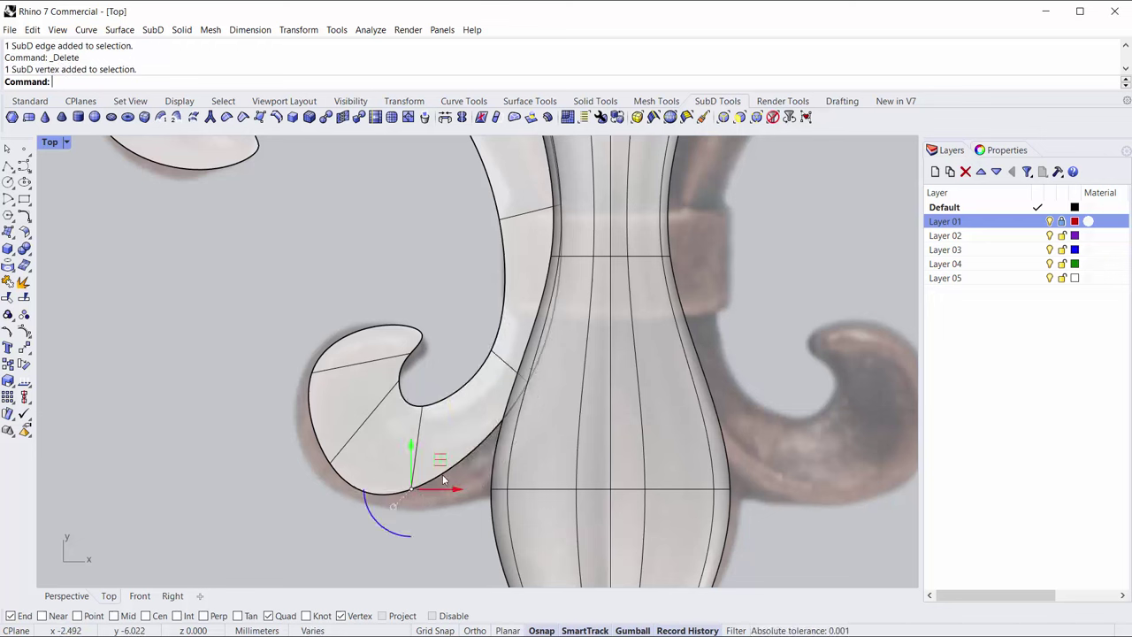
pyautogui.moveTo(439, 458); pyautogui.dragTo(485, 465)
pyautogui.click(327, 486)
pyautogui.keyDown('ctrl'); pyautogui.keyDown('shift'); pyautogui.moveTo(275, 444); pyautogui.dragTo(378, 513); pyautogui.keyUp('shift'); pyautogui.keyUp('ctrl')
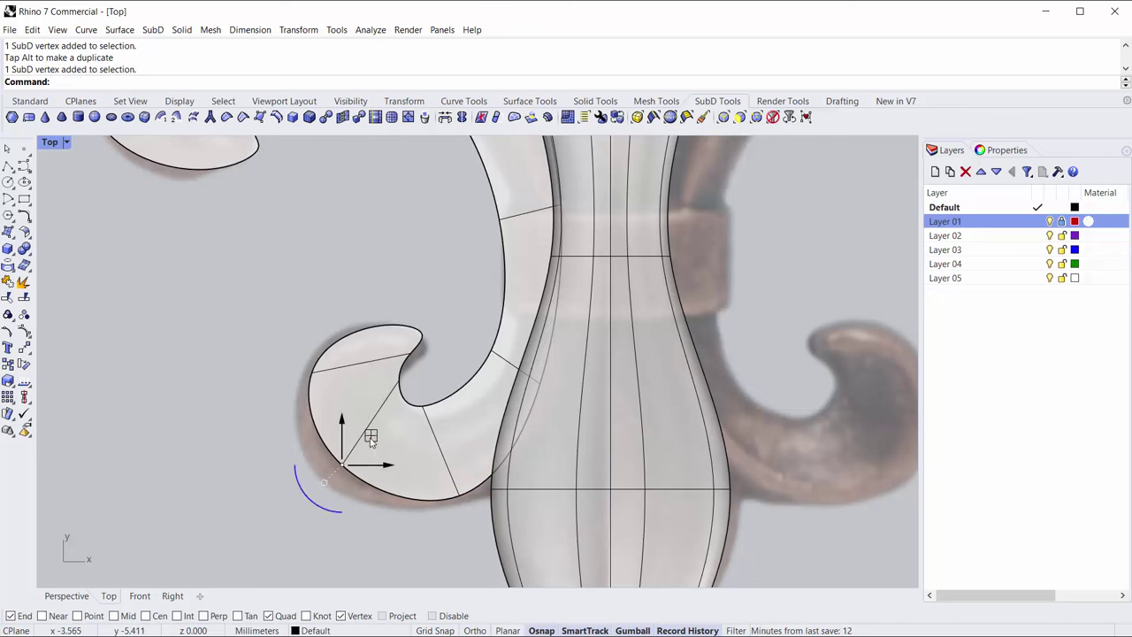
pyautogui.moveTo(371, 437); pyautogui.dragTo(353, 452)
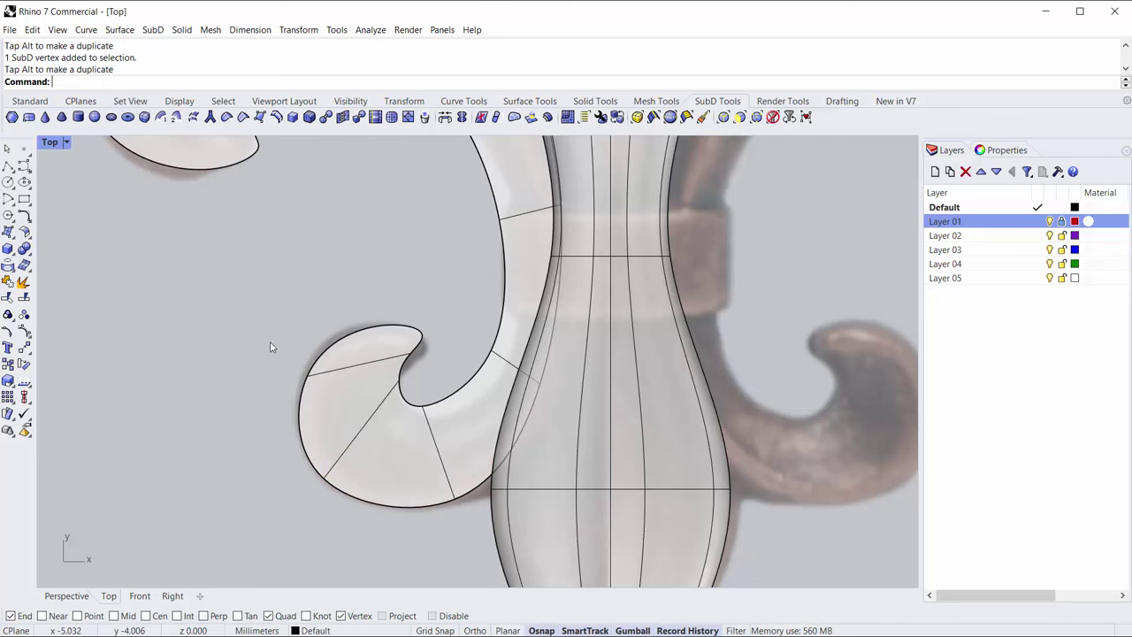
pyautogui.keyDown('ctrl'); pyautogui.keyDown('shift'); pyautogui.click(307, 378); pyautogui.keyUp('shift'); pyautogui.keyUp('ctrl')
pyautogui.moveTo(337, 347); pyautogui.dragTo(328, 345)
# - Adjust the lower curl's tip vertex and the inner and outer vertices of the adjacent cross edge to the reference
pyautogui.scroll(5, 439, 341)
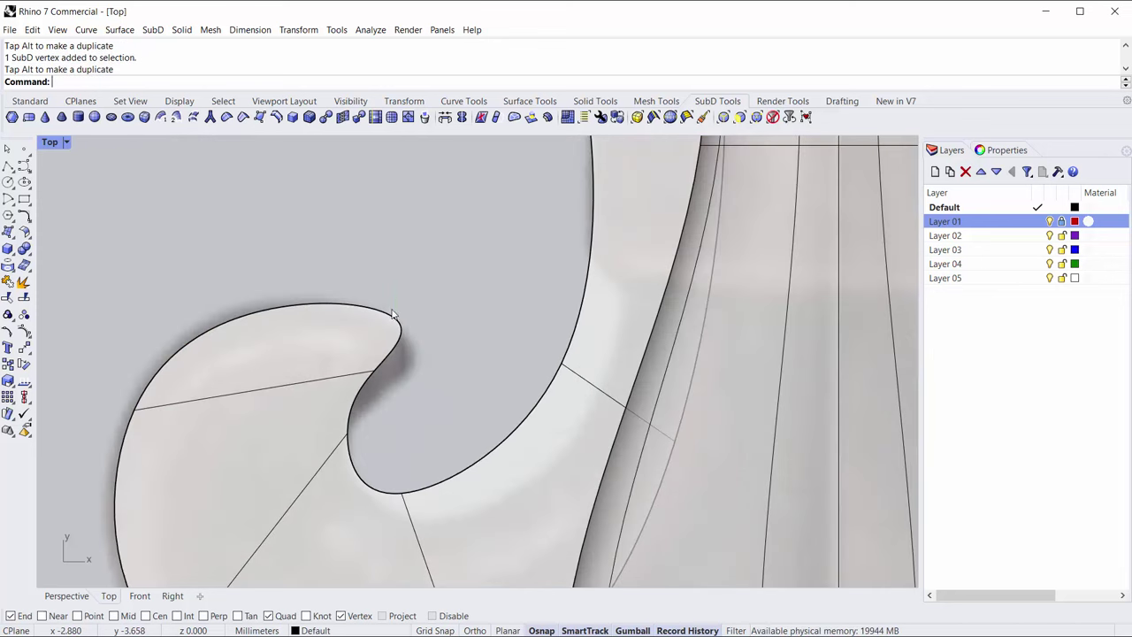
pyautogui.keyDown('ctrl'); pyautogui.keyDown('shift'); pyautogui.click(399, 326); pyautogui.keyUp('shift'); pyautogui.keyUp('ctrl')
pyautogui.moveTo(429, 292)
pyautogui.mouseDown()
pyautogui.moveTo(452, 313)
pyautogui.moveTo(439, 312)
pyautogui.mouseUp()
pyautogui.click(397, 401)
pyautogui.keyDown('ctrl'); pyautogui.keyDown('shift'); pyautogui.click(379, 376); pyautogui.keyUp('shift'); pyautogui.keyUp('ctrl')
pyautogui.moveTo(407, 346)
pyautogui.mouseDown()
pyautogui.moveTo(392, 369)
pyautogui.moveTo(412, 352)
pyautogui.mouseUp()
pyautogui.click(421, 464)
pyautogui.keyDown('ctrl'); pyautogui.keyDown('shift'); pyautogui.click(134, 409); pyautogui.keyUp('shift'); pyautogui.keyUp('ctrl')
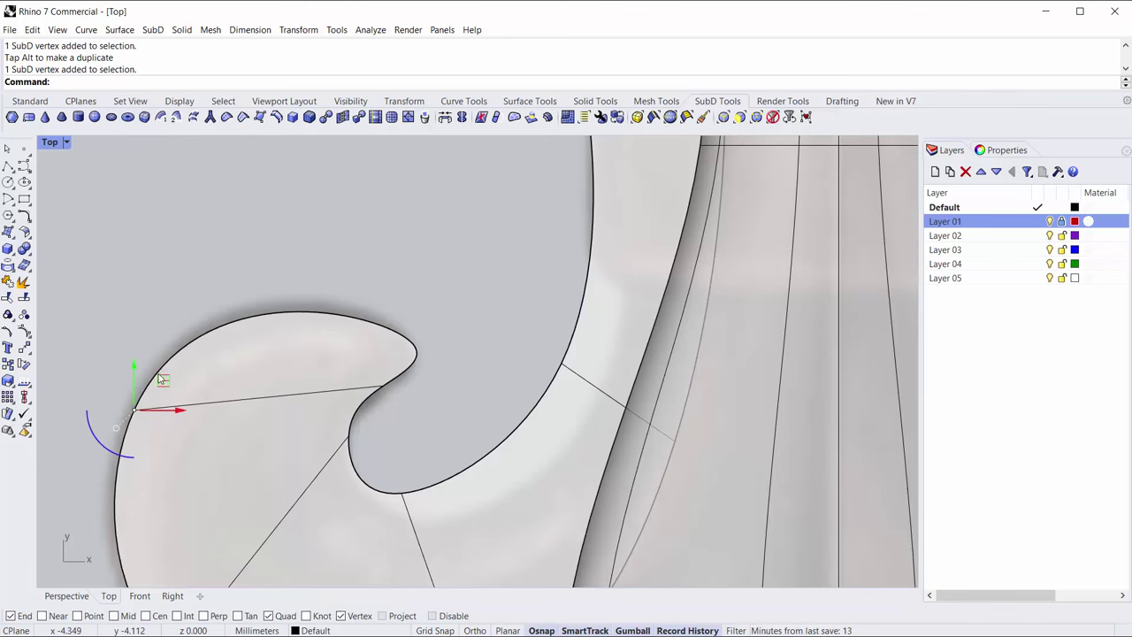
pyautogui.moveTo(162, 381)
pyautogui.mouseDown()
pyautogui.moveTo(168, 354)
pyautogui.moveTo(164, 372)
pyautogui.mouseUp()
pyautogui.click(239, 296)
# - Show the SubDs flat, shift the lower curl's top and inner control vertices to refine its tip, and restore the smooth display
pyautogui.press('Tab')
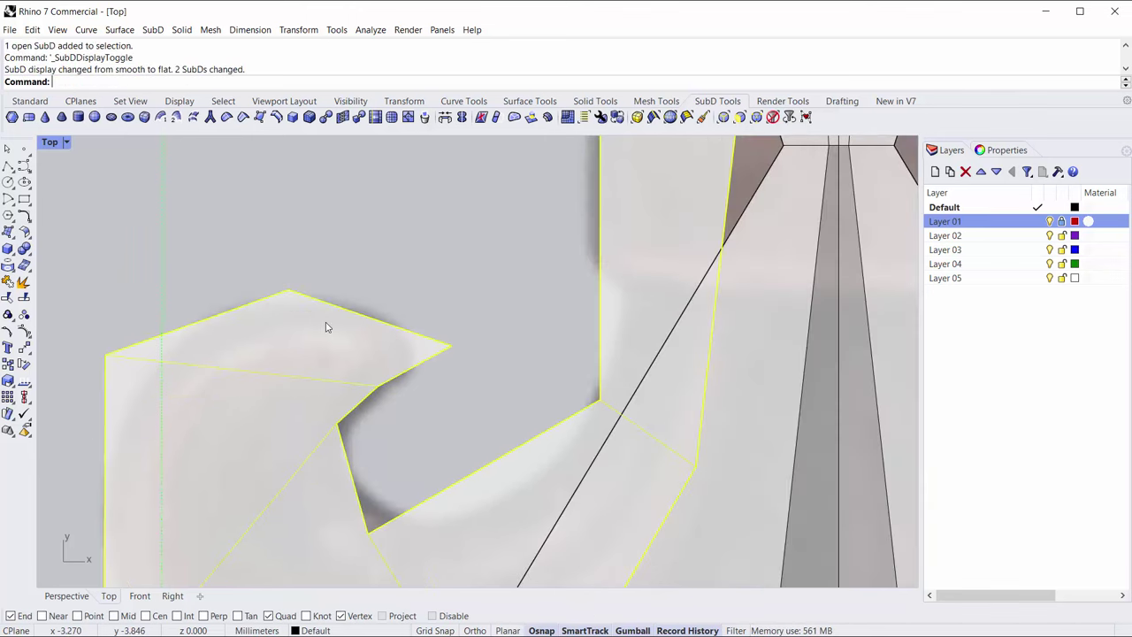
pyautogui.moveTo(271, 273); pyautogui.dragTo(324, 309)
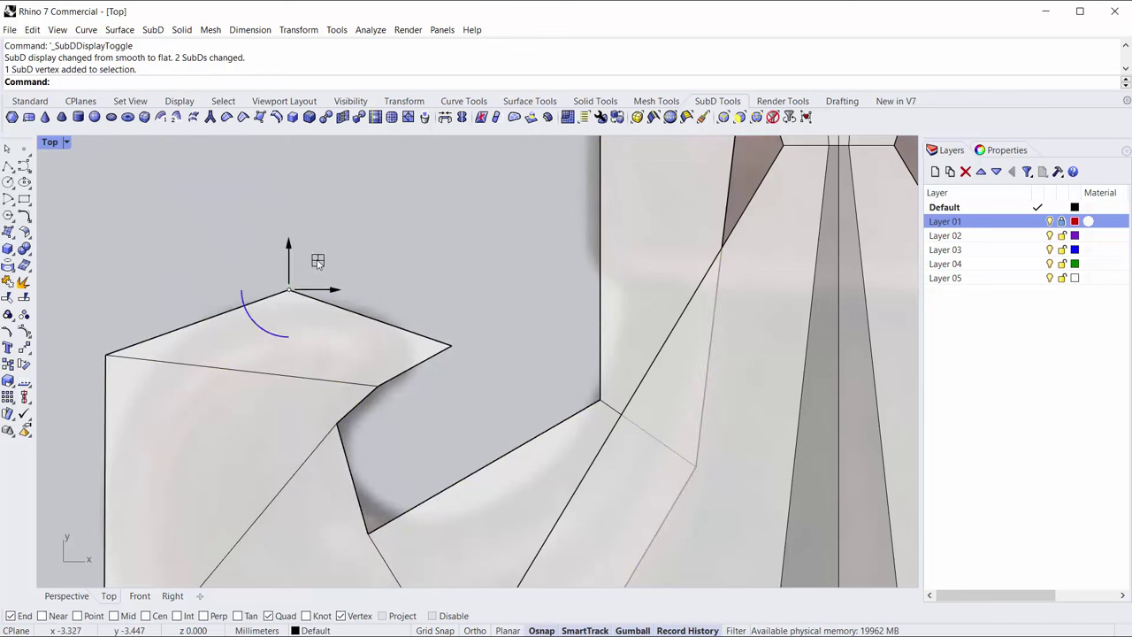
pyautogui.moveTo(318, 261); pyautogui.dragTo(381, 274)
pyautogui.click(225, 262)
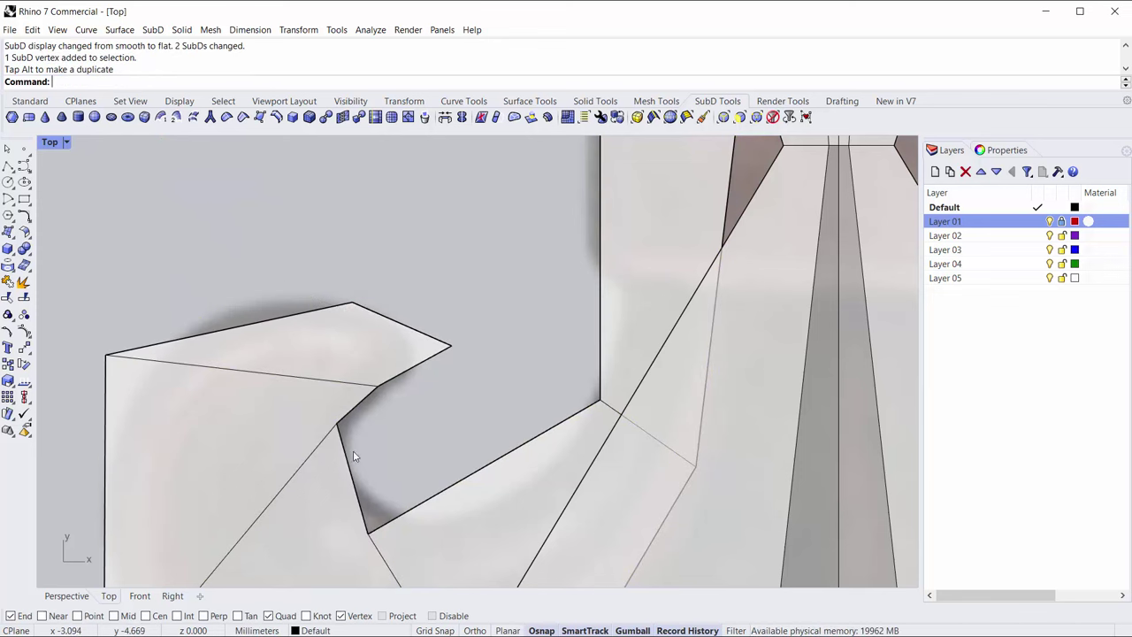
pyautogui.click(338, 425)
pyautogui.moveTo(362, 398); pyautogui.dragTo(366, 432)
pyautogui.press('Tab')
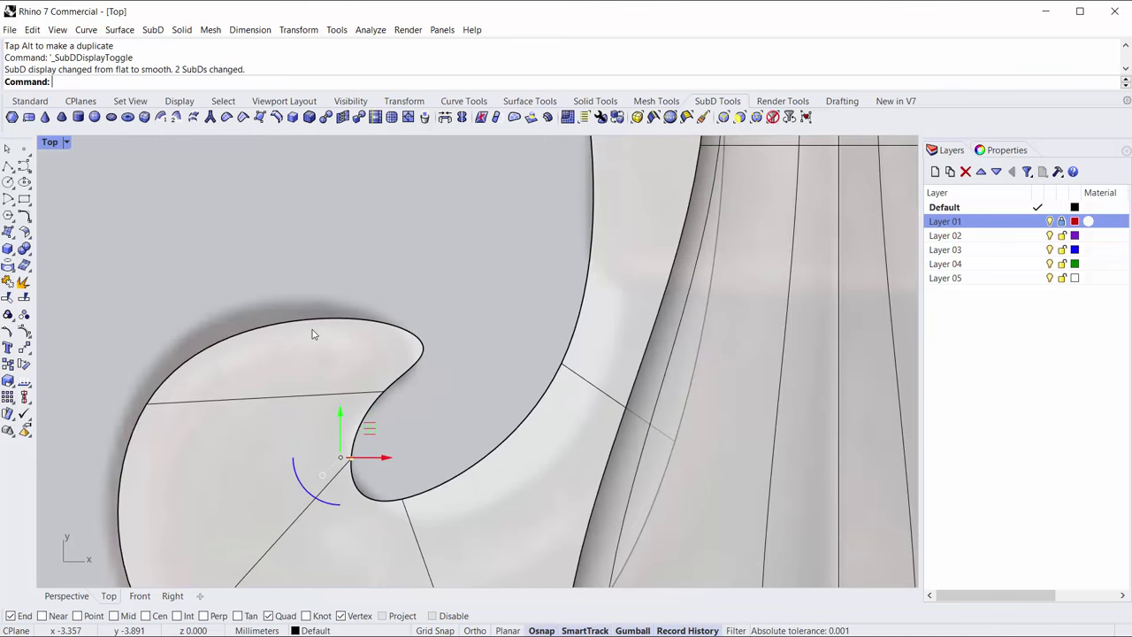
# - Move the outer top edge of the lower curl outward to meet the reference outline
pyautogui.click(285, 325)
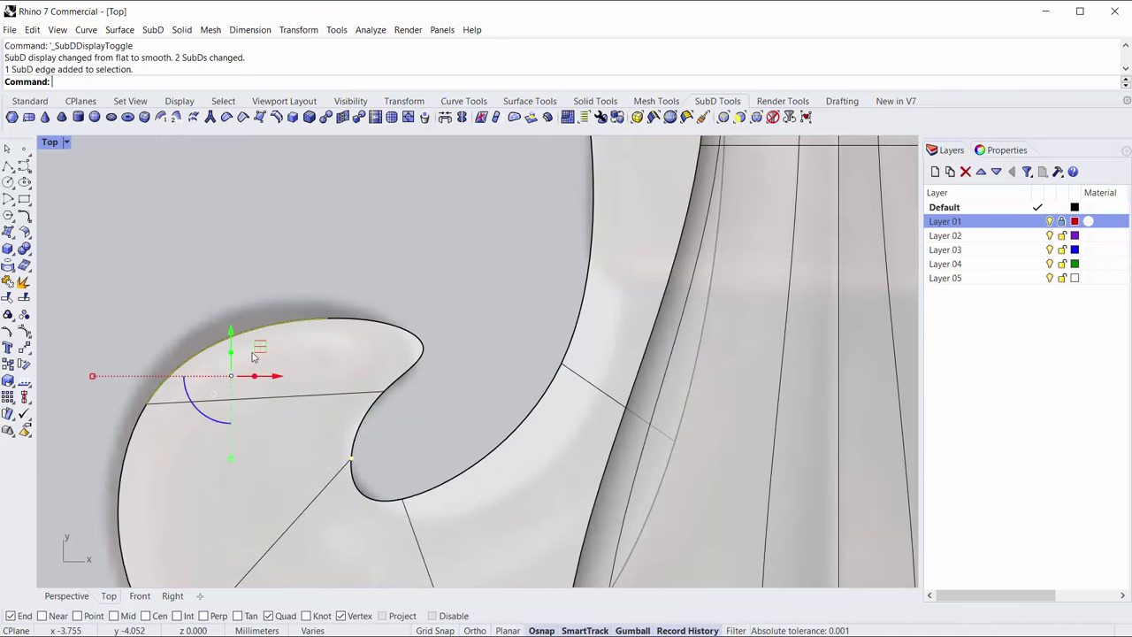
pyautogui.moveTo(255, 352)
pyautogui.mouseDown()
pyautogui.moveTo(251, 322)
pyautogui.moveTo(245, 335)
pyautogui.mouseUp()
pyautogui.click(465, 392)
pyautogui.scroll(-10, 317, 403)
pyautogui.moveTo(370, 410); pyautogui.dragTo(314, 469, button='right')
pyautogui.scroll(-6, 291, 389)
pyautogui.moveTo(291, 398); pyautogui.dragTo(360, 464, button='right')
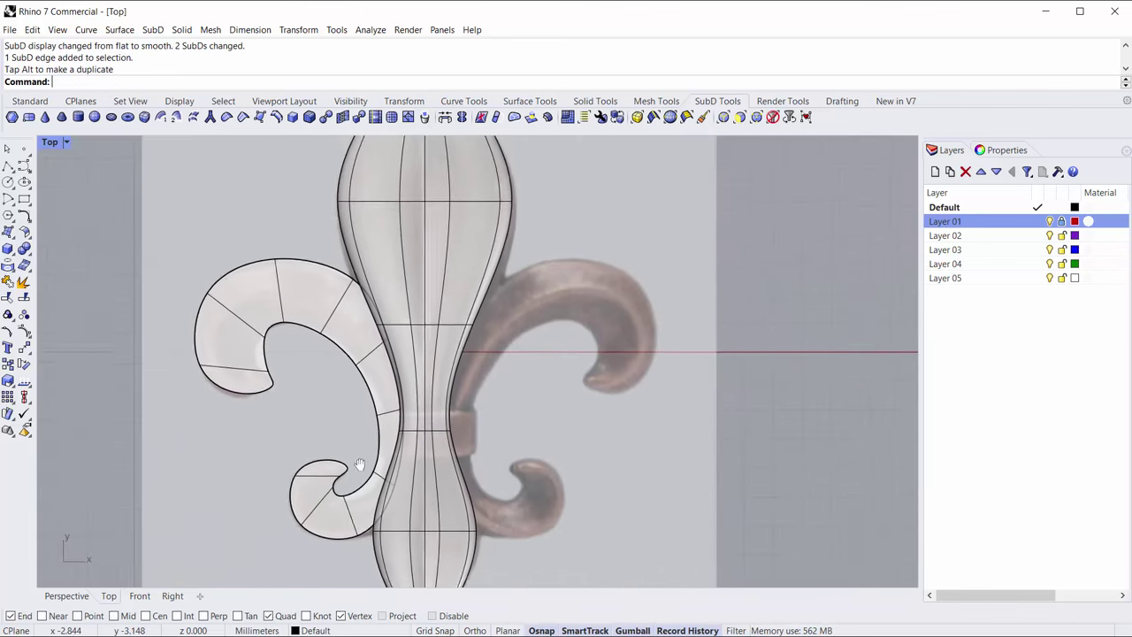
# - Move the upper curl's inner vertex, tip vertex and bottom edge so its hooked tip follows the reference
pyautogui.scroll(6, 256, 367)
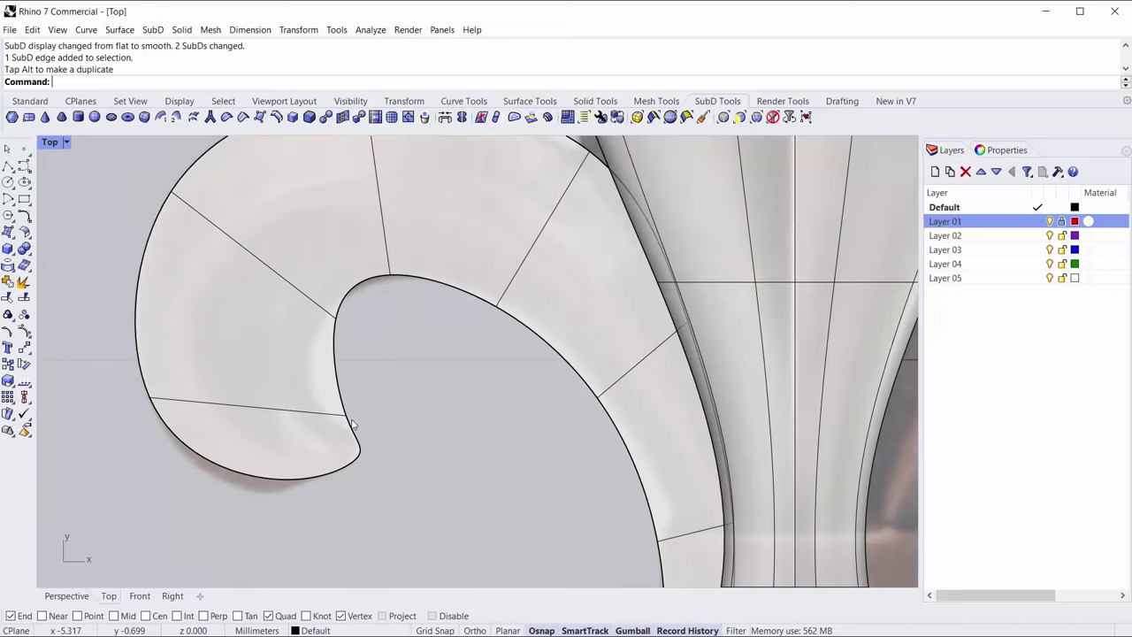
pyautogui.click(347, 416)
pyautogui.moveTo(376, 389); pyautogui.dragTo(338, 363)
pyautogui.click(363, 446)
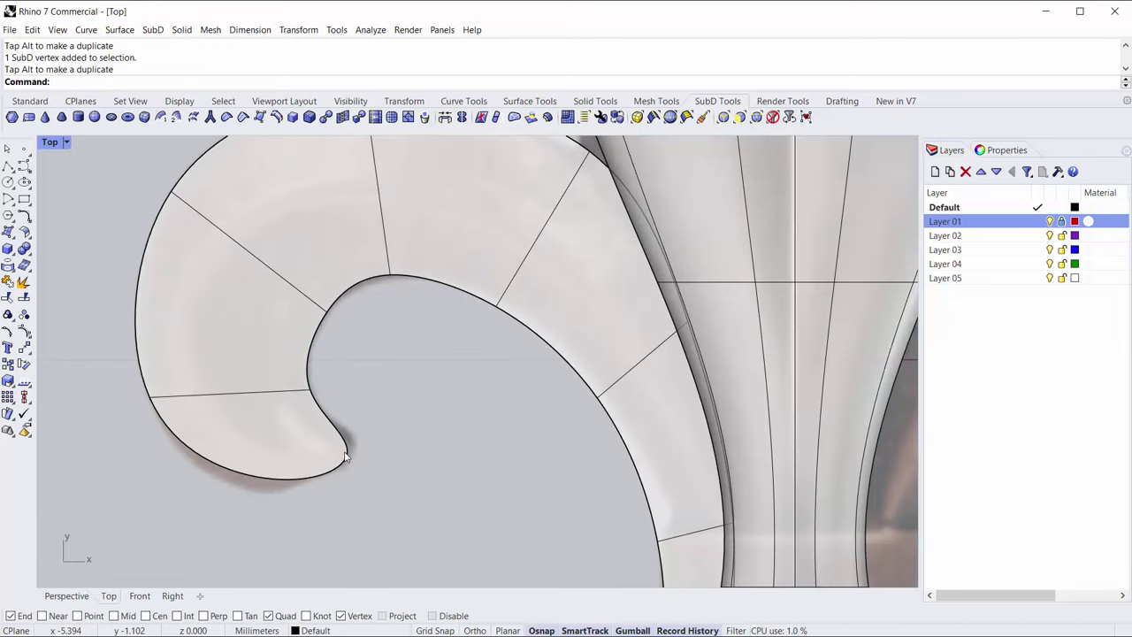
pyautogui.keyDown('ctrl'); pyautogui.keyDown('shift'); pyautogui.click(345, 456); pyautogui.keyUp('shift'); pyautogui.keyUp('ctrl')
pyautogui.moveTo(379, 428)
pyautogui.mouseDown()
pyautogui.moveTo(391, 420)
pyautogui.moveTo(369, 442)
pyautogui.mouseUp()
pyautogui.click(393, 522)
pyautogui.click(300, 485)
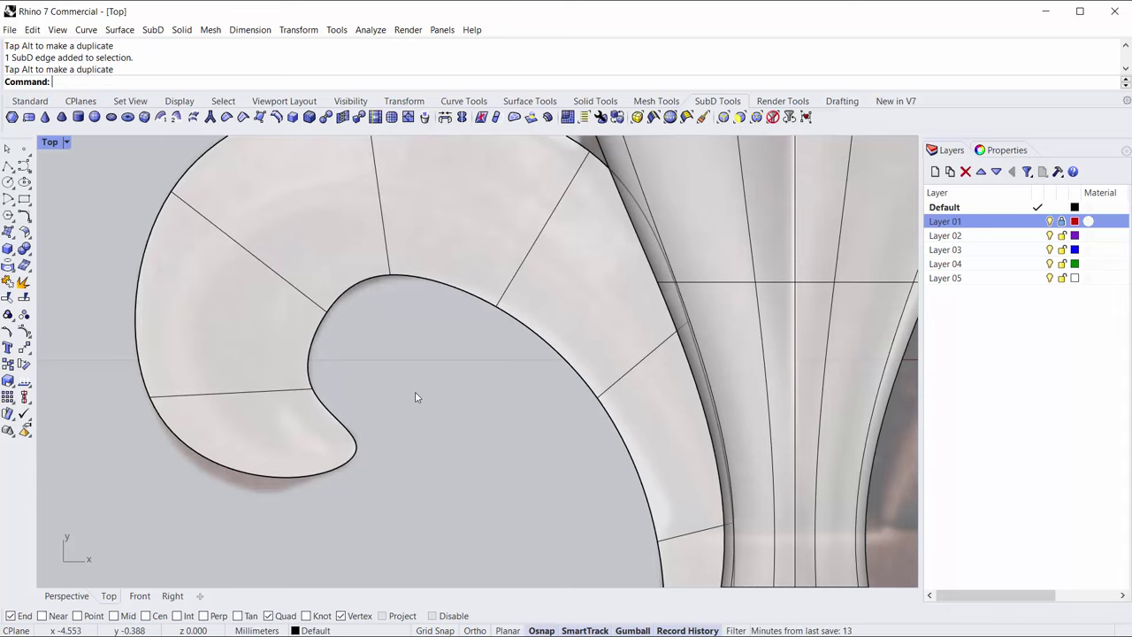
pyautogui.click(439, 467)
# - Move the inner vertex beneath the upper curl's arch toward the central petal to round its inner curve
pyautogui.scroll(-2, 416, 397)
pyautogui.scroll(-3, 417, 397)
pyautogui.scroll(5, 310, 323)
pyautogui.click(307, 324)
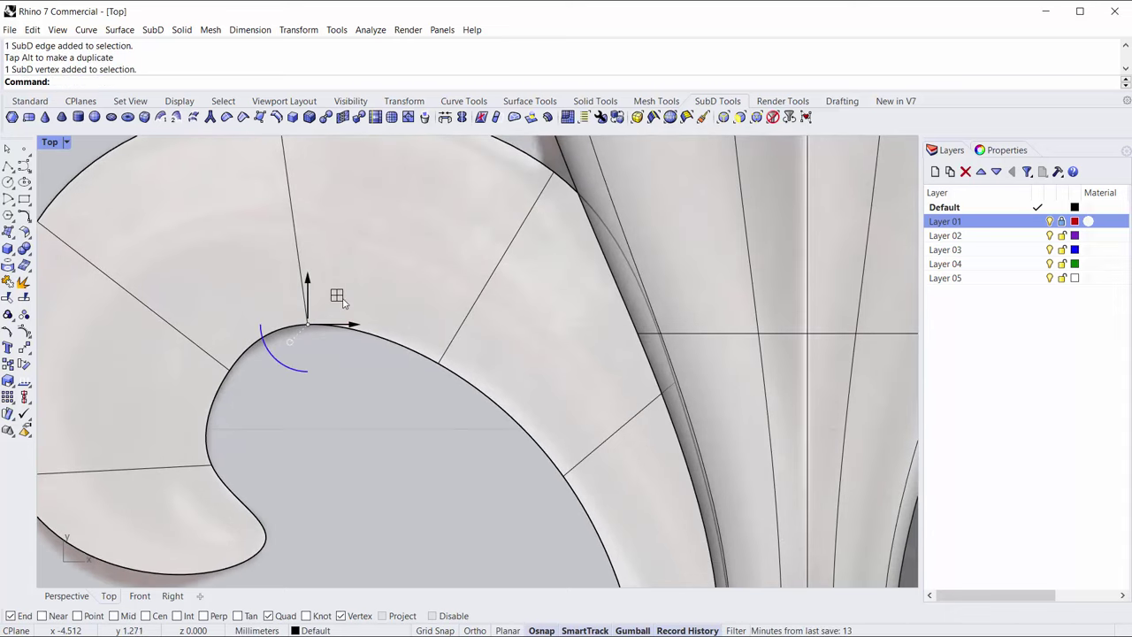
pyautogui.moveTo(343, 302); pyautogui.dragTo(367, 297)
pyautogui.click(456, 410)
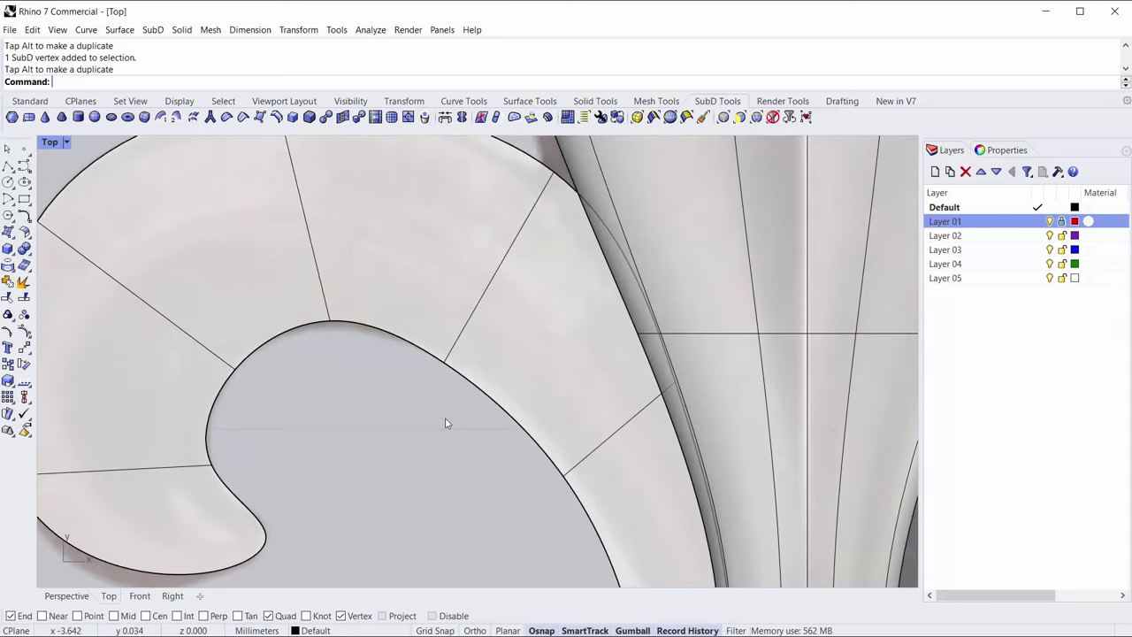
# - Examine the left petal's outline against the reference and where it overlaps the central petal
pyautogui.scroll(-4, 455, 410)
pyautogui.click(365, 339)
pyautogui.scroll(3, 374, 287)
pyautogui.scroll(3, 406, 269)
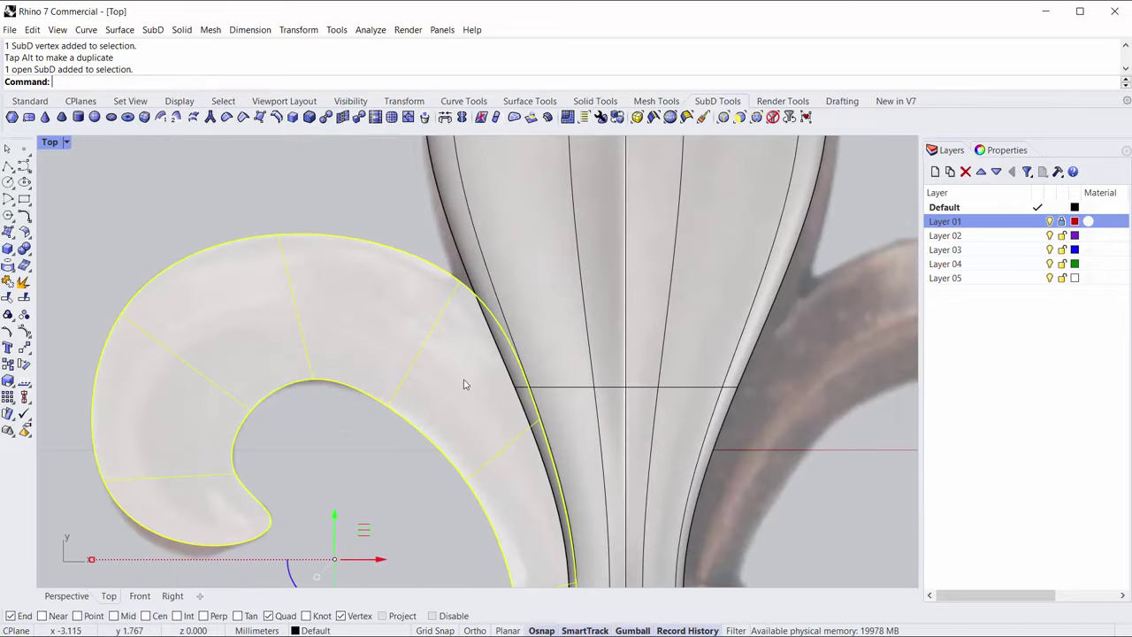
pyautogui.scroll(-3, 412, 380)
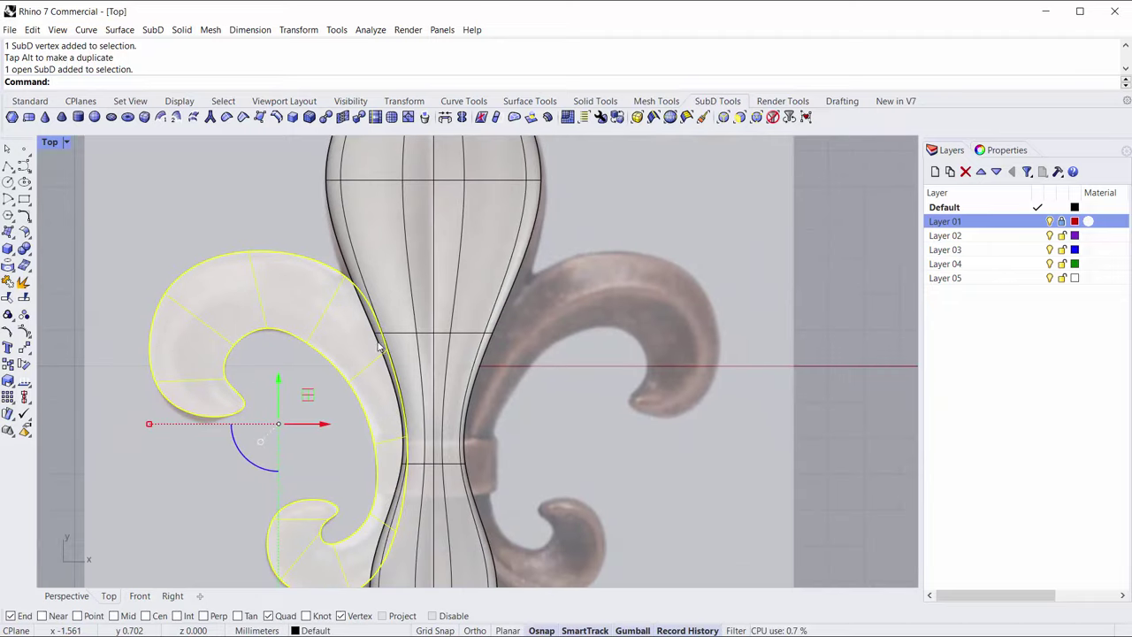
pyautogui.click(327, 471)
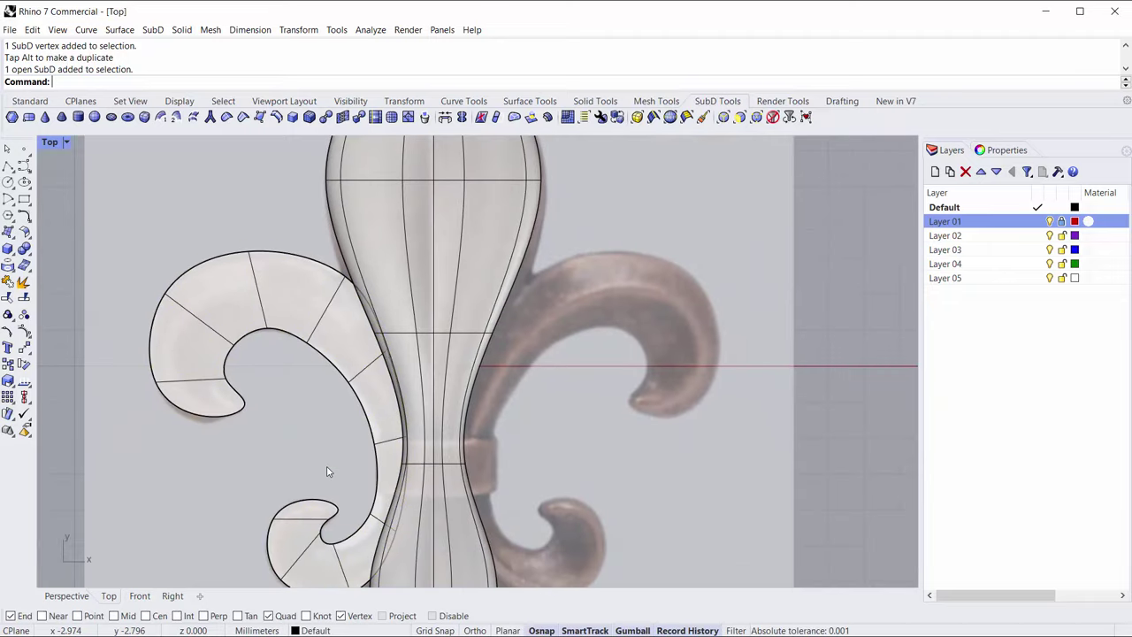
pyautogui.click(400, 362)
pyautogui.press('Escape')
pyautogui.scroll(-3, 360, 434)
# - In the Perspective view, offset the left petal SubD upward with Distance=1 and Solid=Yes, flipping the offset direction
pyautogui.click(366, 354)
pyautogui.scroll(3, 366, 366)
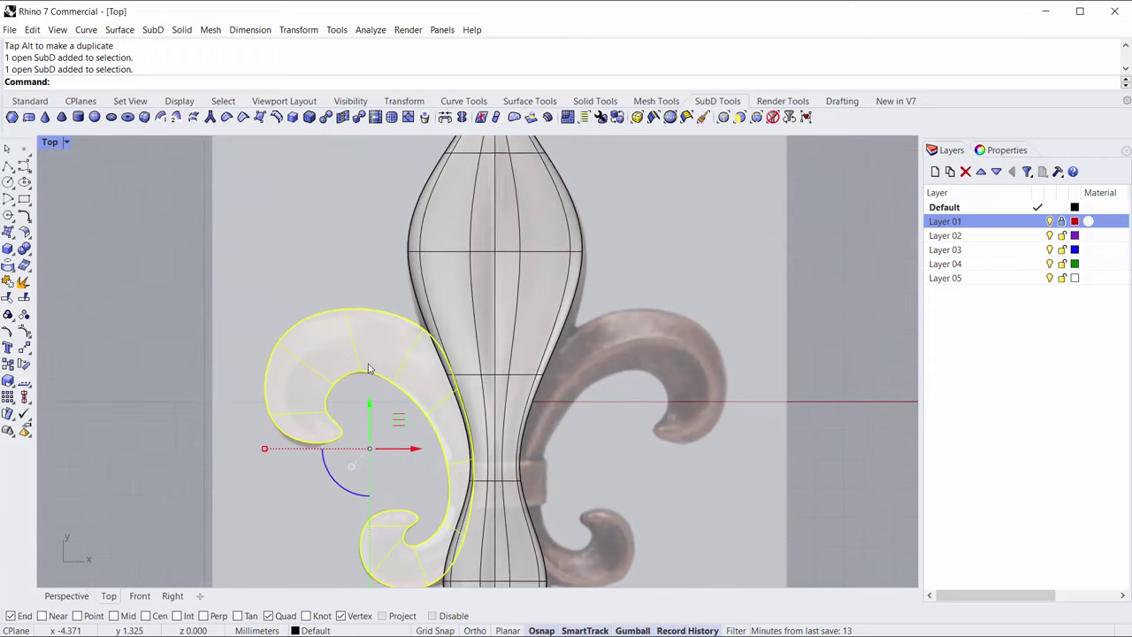
pyautogui.doubleClick(50, 143)
pyautogui.doubleClick(512, 145)
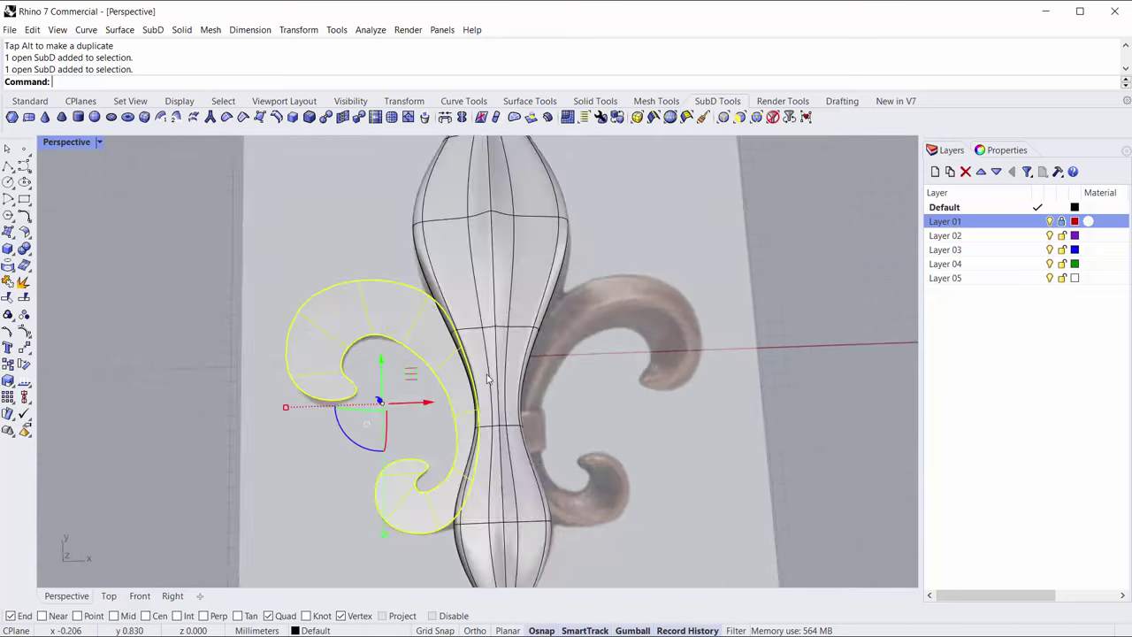
pyautogui.moveTo(487, 389); pyautogui.dragTo(557, 318, button='right')
pyautogui.click(549, 118)
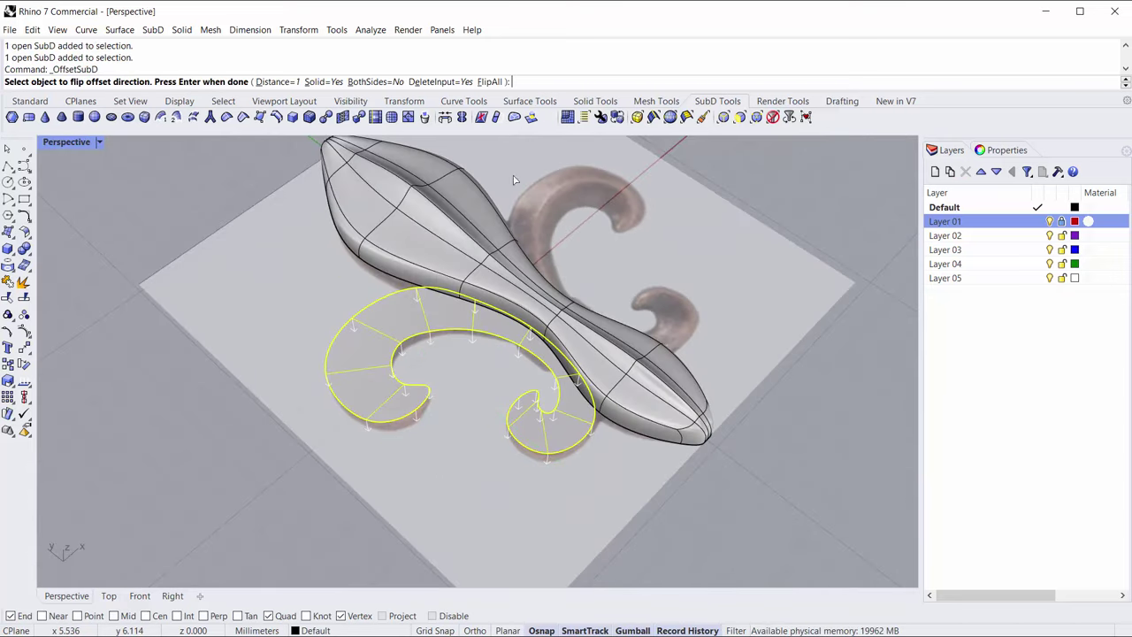
pyautogui.scroll(2, 374, 363)
pyautogui.moveTo(374, 364); pyautogui.dragTo(358, 346, button='right')
pyautogui.scroll(5, 373, 333)
pyautogui.scroll(-2, 425, 374)
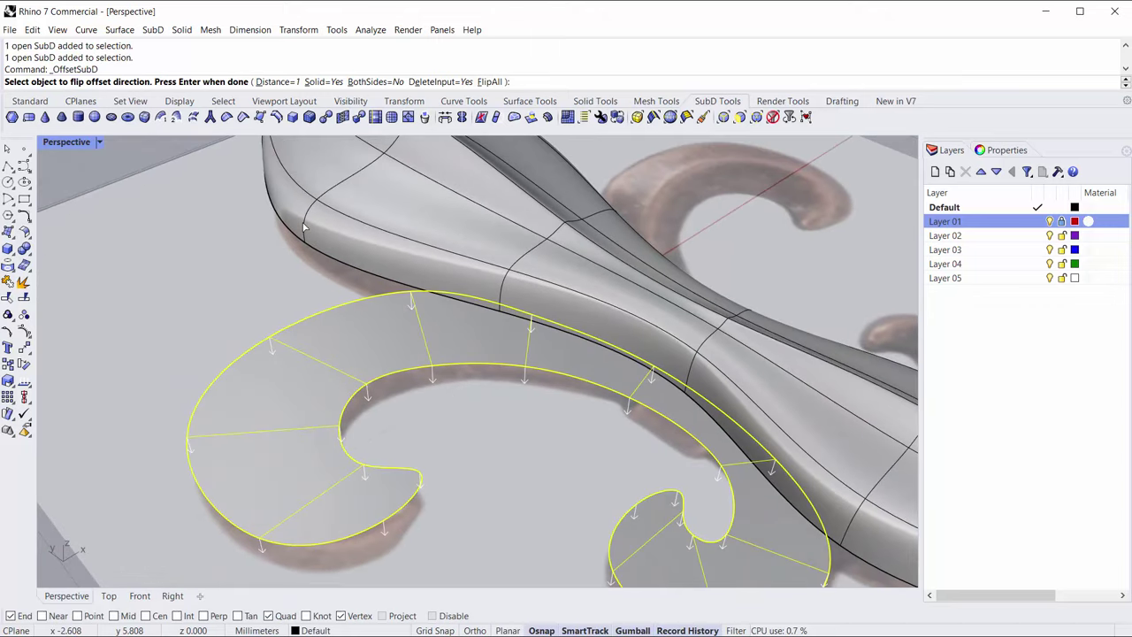
pyautogui.click(490, 82)
pyautogui.press('Return')
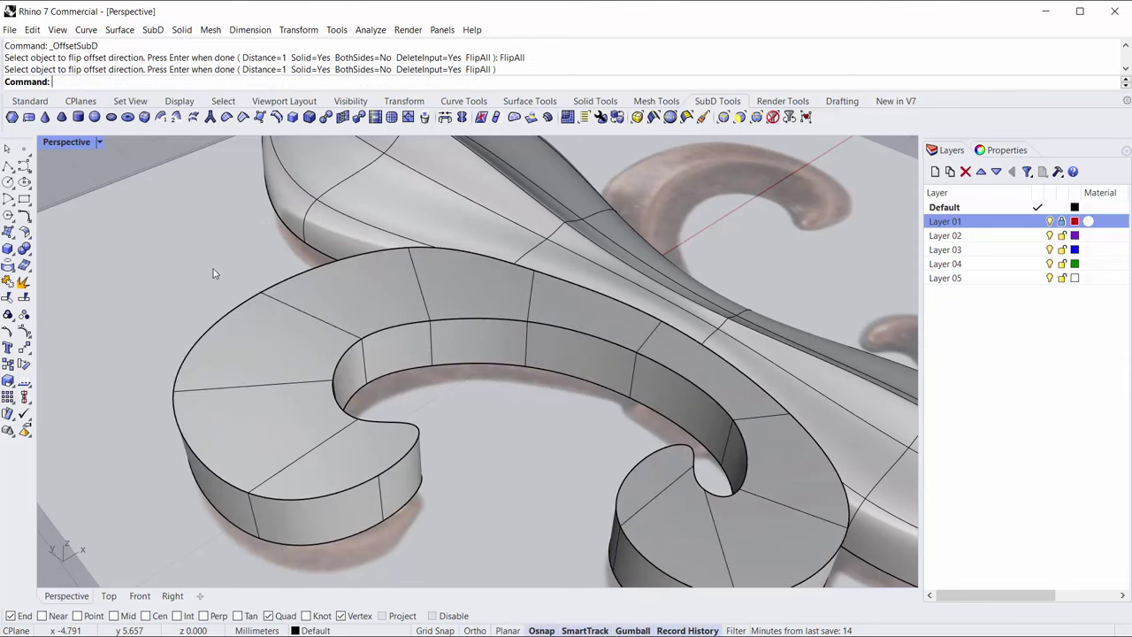
# - Remove the creases from the left petal's entire top edge loop to round it over
pyautogui.scroll(-5, 184, 309)
pyautogui.scroll(5, 253, 348)
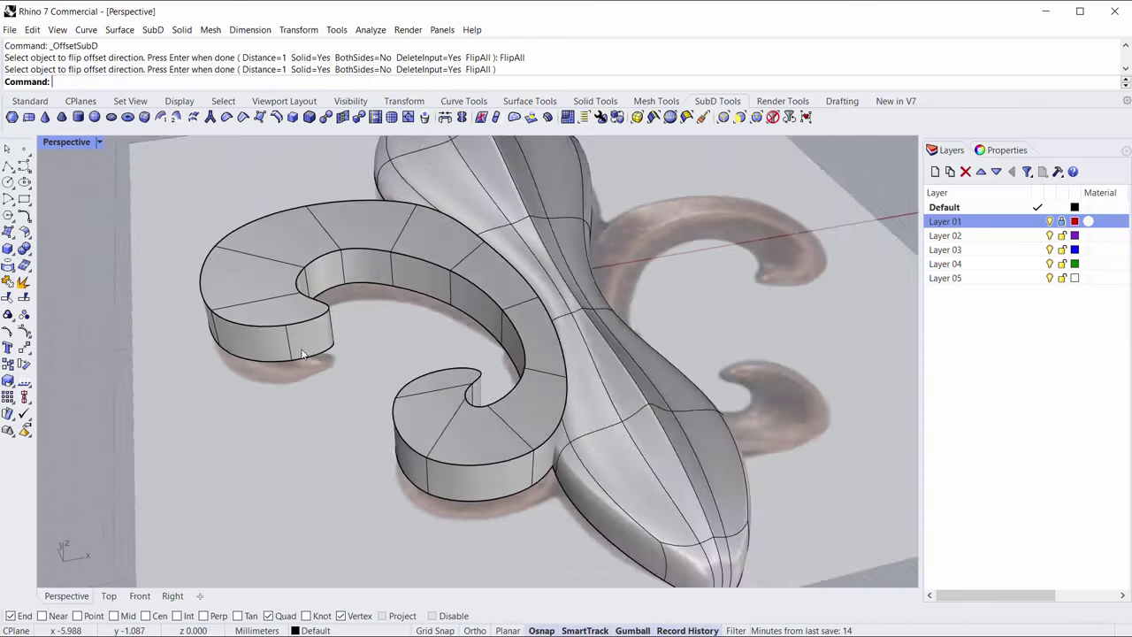
pyautogui.doubleClick(264, 320)
pyautogui.moveTo(263, 320); pyautogui.dragTo(291, 159, button='right')
pyautogui.click(227, 117)
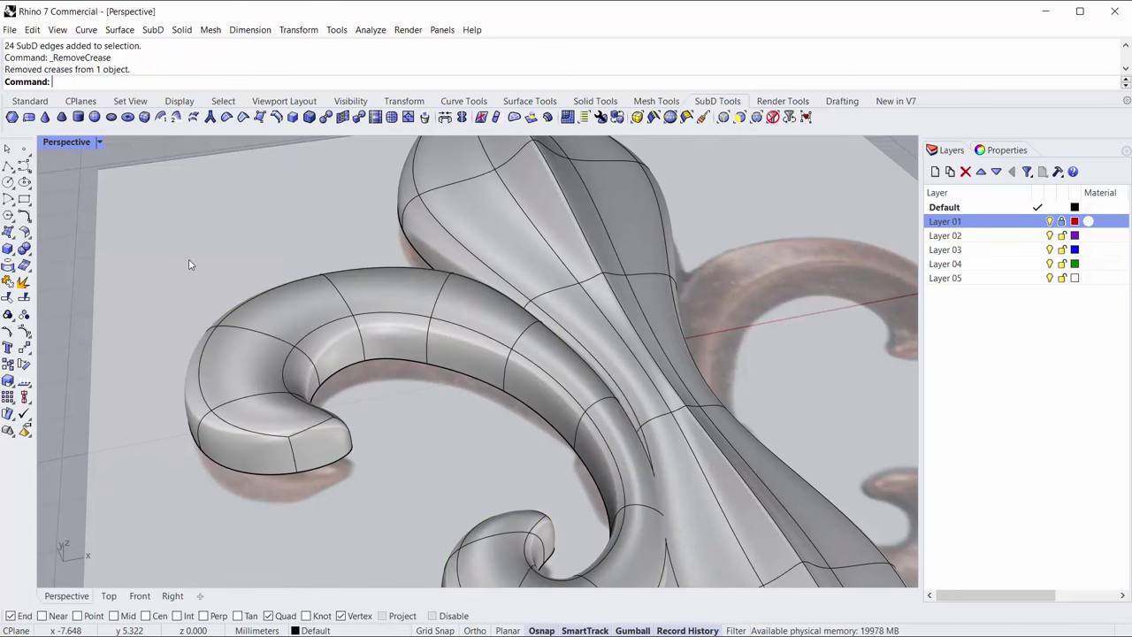
pyautogui.moveTo(189, 266); pyautogui.dragTo(306, 374, button='right')
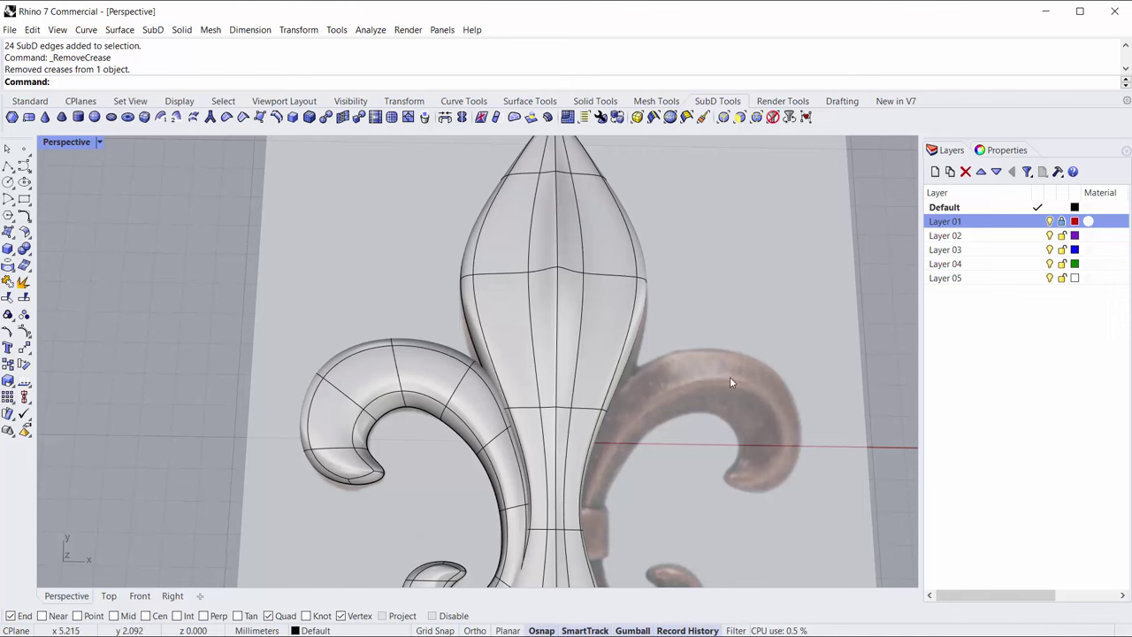
# - Try to insert an edge loop on one side of the left petal's outer top edge loop with BothSides=No
pyautogui.scroll(4, 341, 455)
pyautogui.moveTo(341, 455); pyautogui.dragTo(358, 357, button='right')
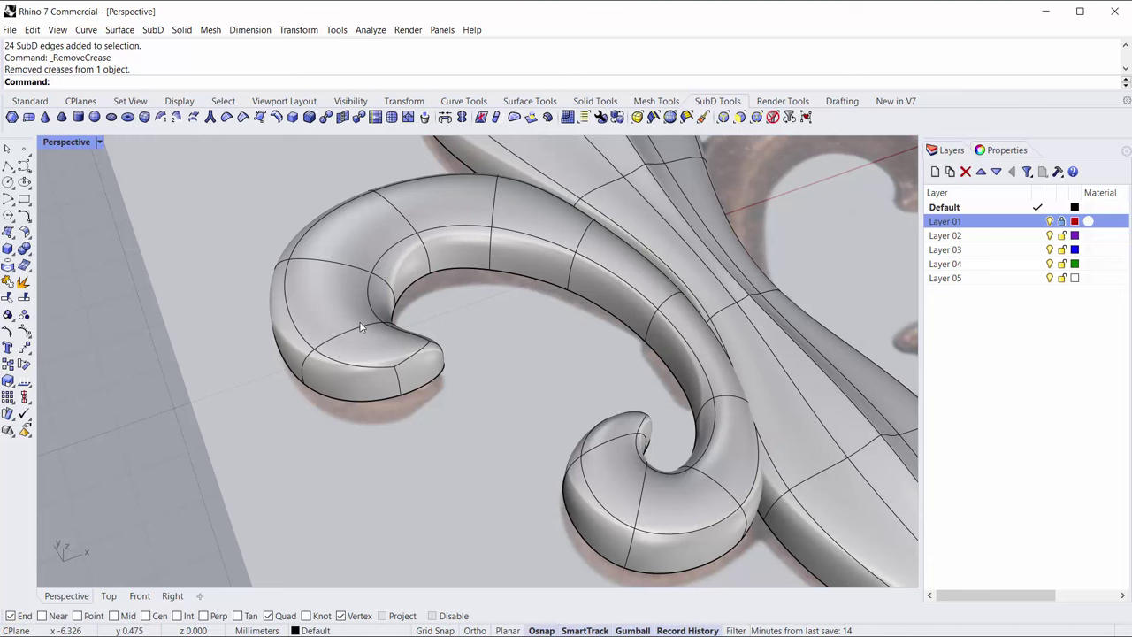
pyautogui.scroll(3, 361, 327)
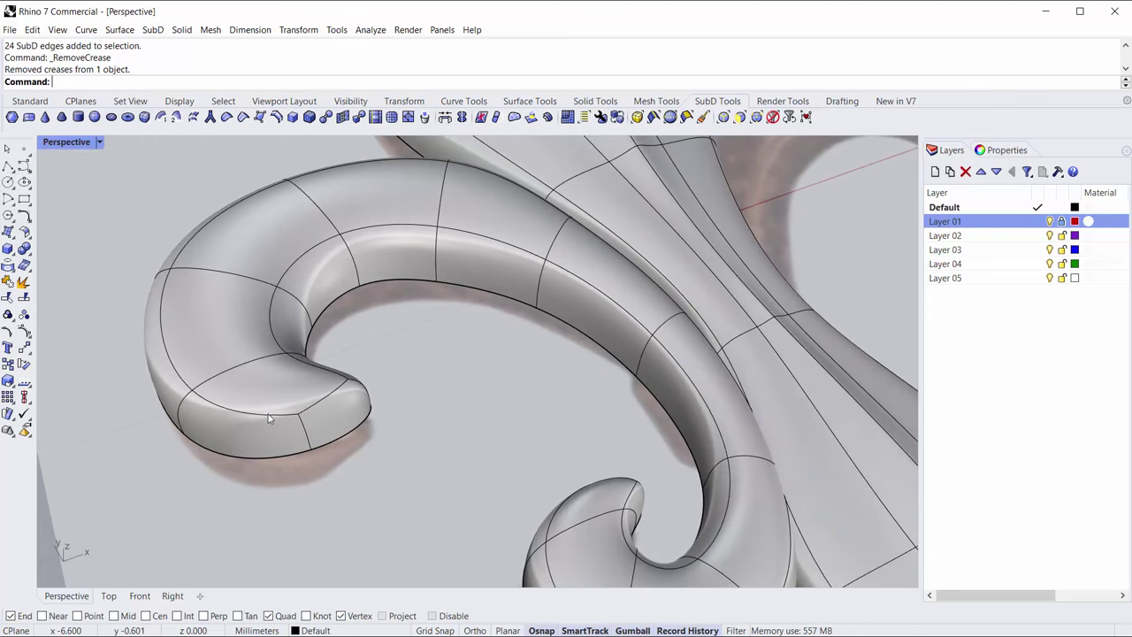
pyautogui.doubleClick(270, 418)
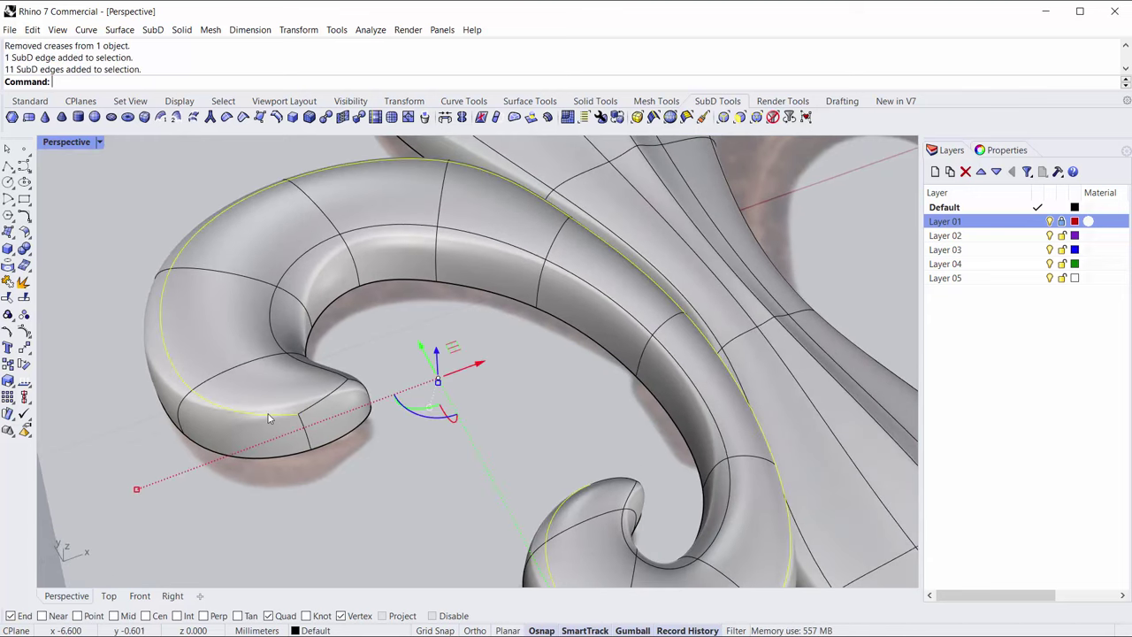
pyautogui.click(276, 117)
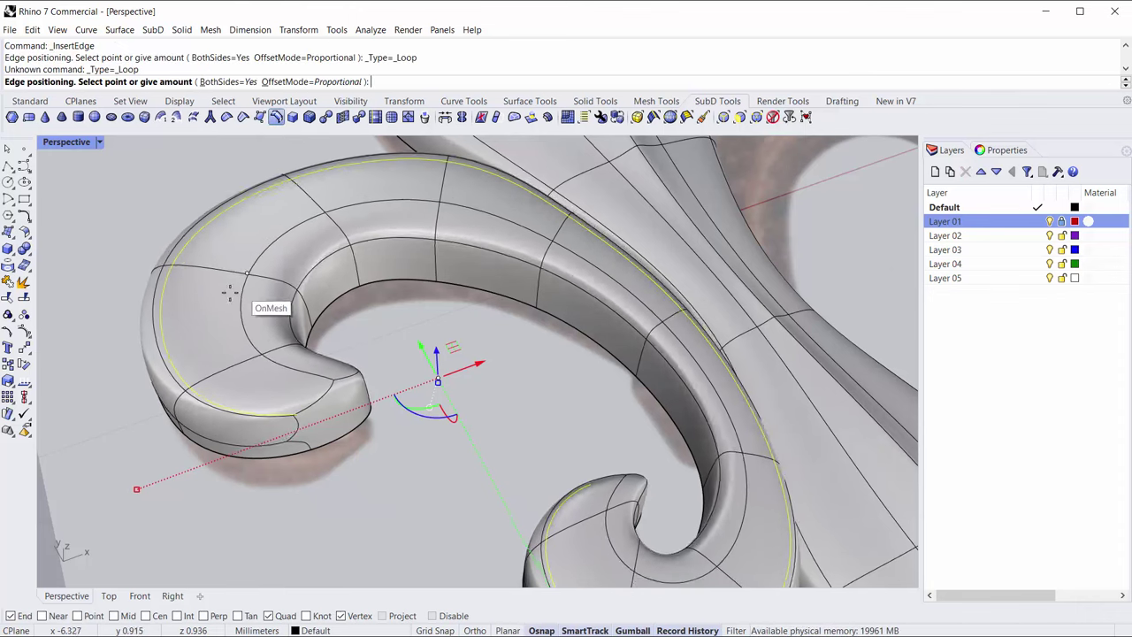
pyautogui.click(216, 83)
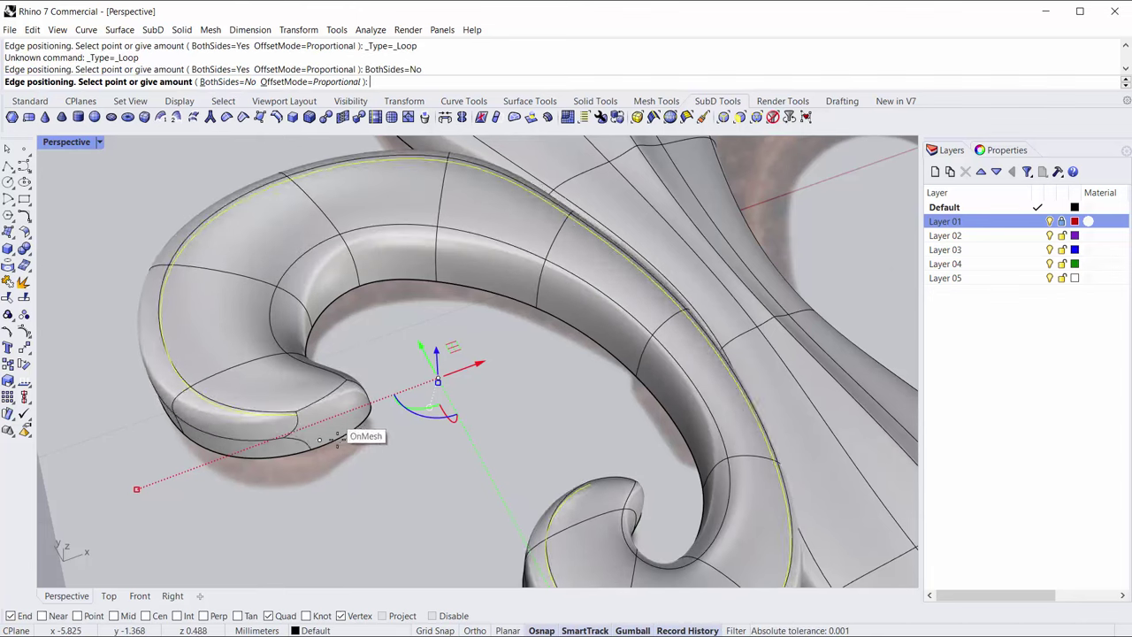
pyautogui.click(310, 386)
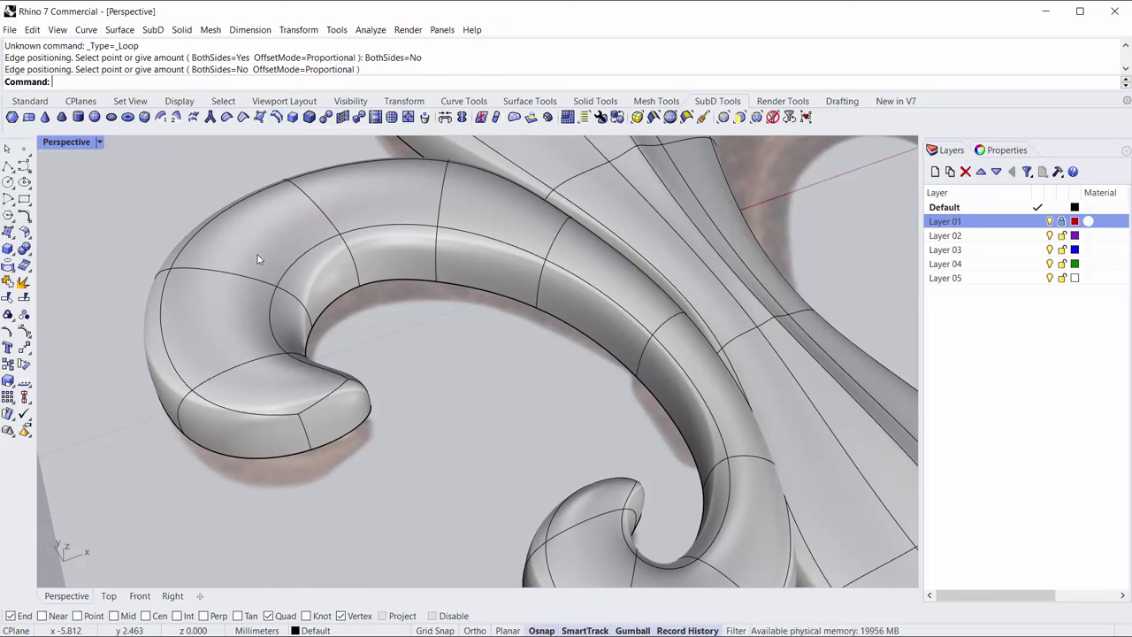
pyautogui.doubleClick(273, 317)
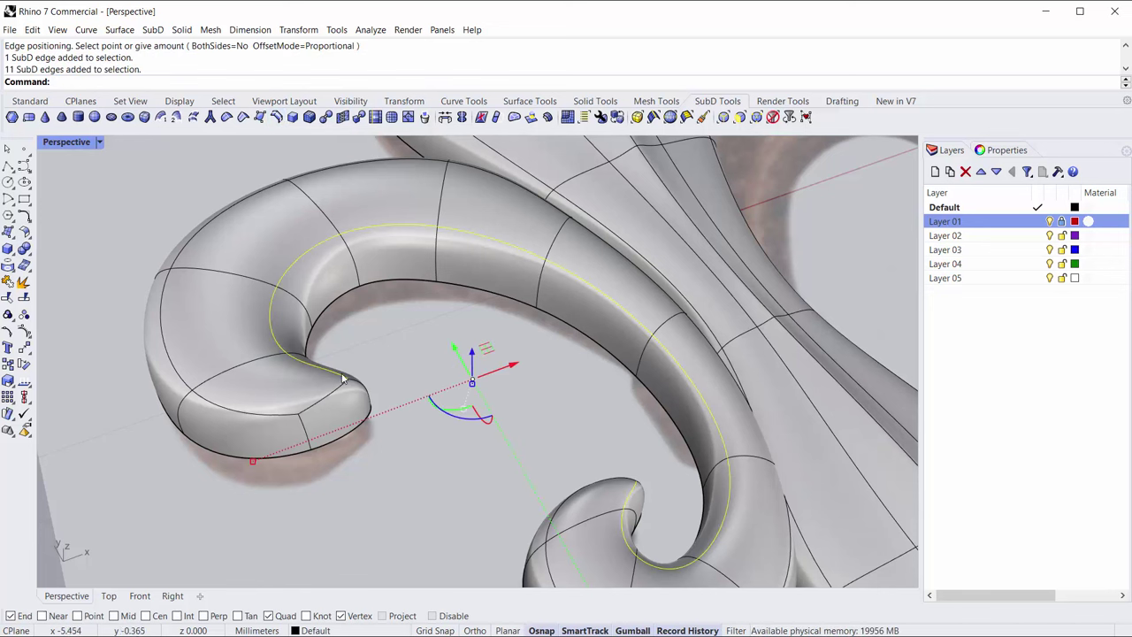
pyautogui.press('Escape')
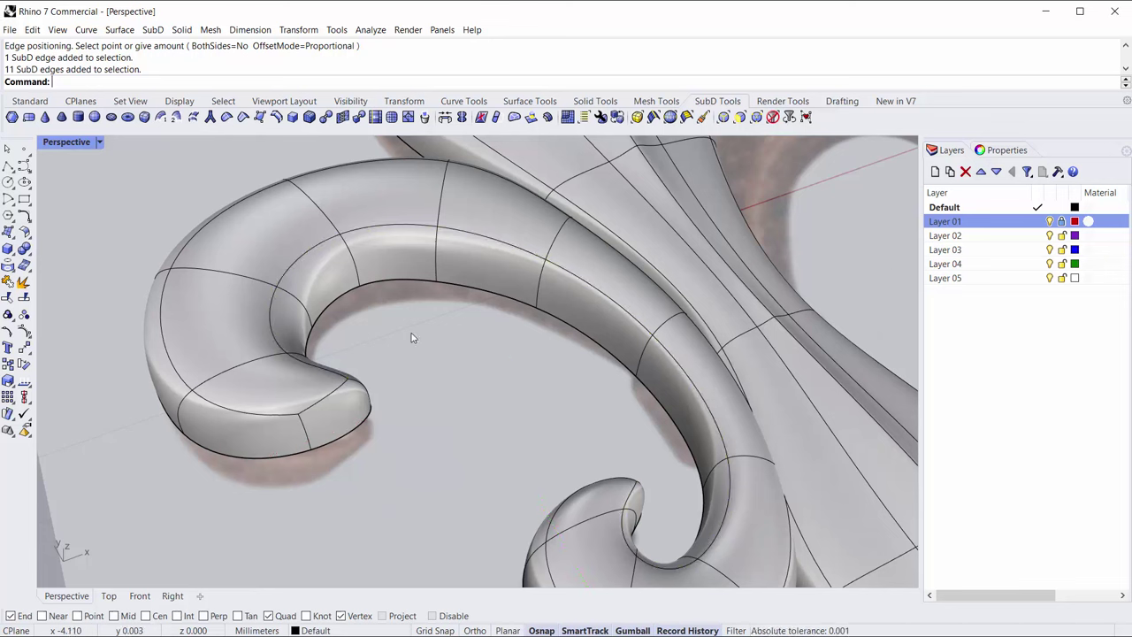
pyautogui.click(236, 365)
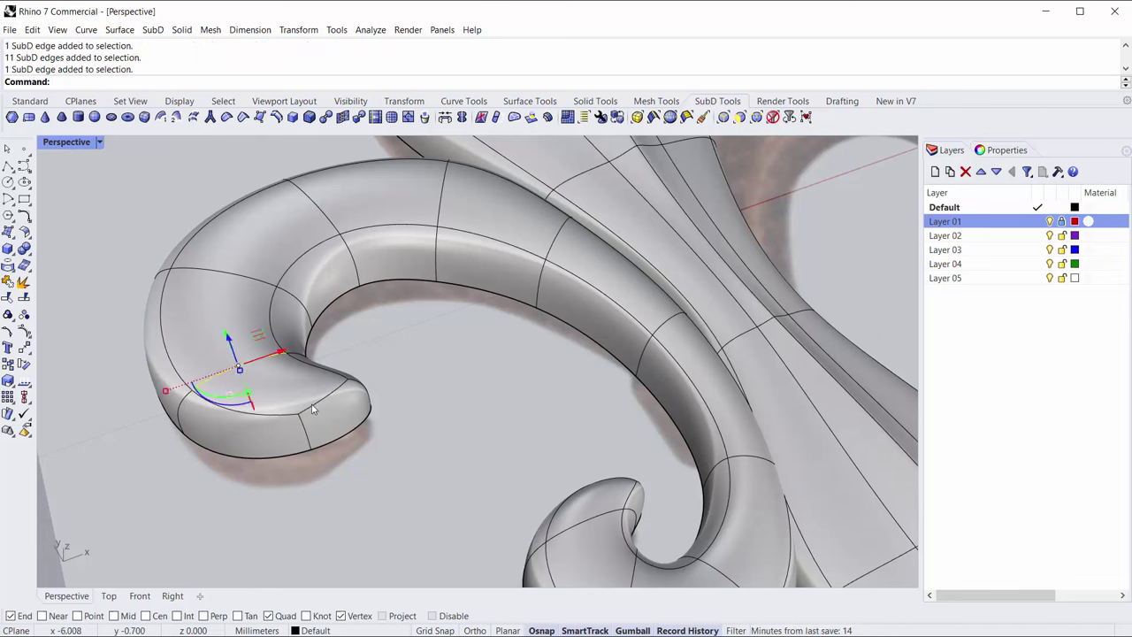
pyautogui.click(222, 275)
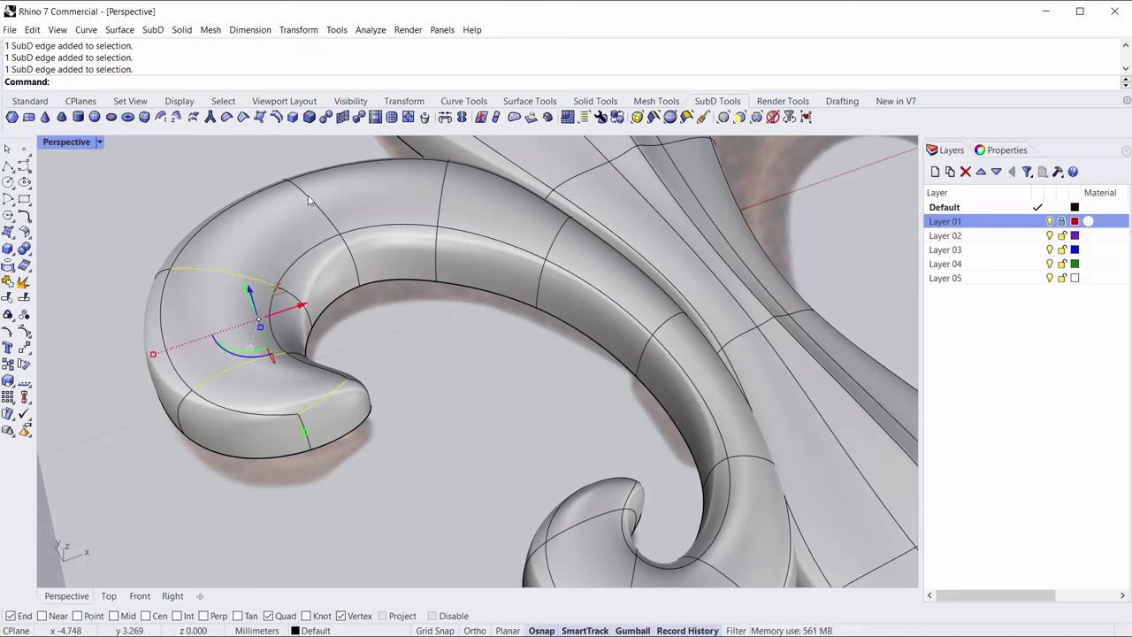
pyautogui.keyDown('shift'); pyautogui.click(308, 200); pyautogui.keyUp('shift')
pyautogui.keyDown('shift'); pyautogui.click(441, 191); pyautogui.keyUp('shift')
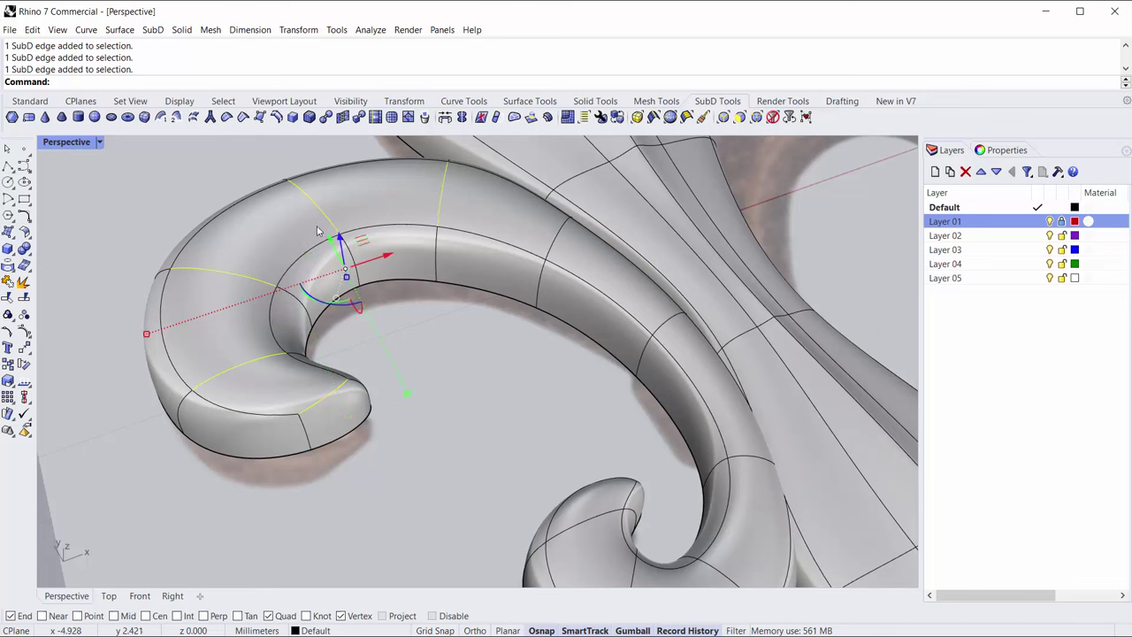
pyautogui.click(493, 375)
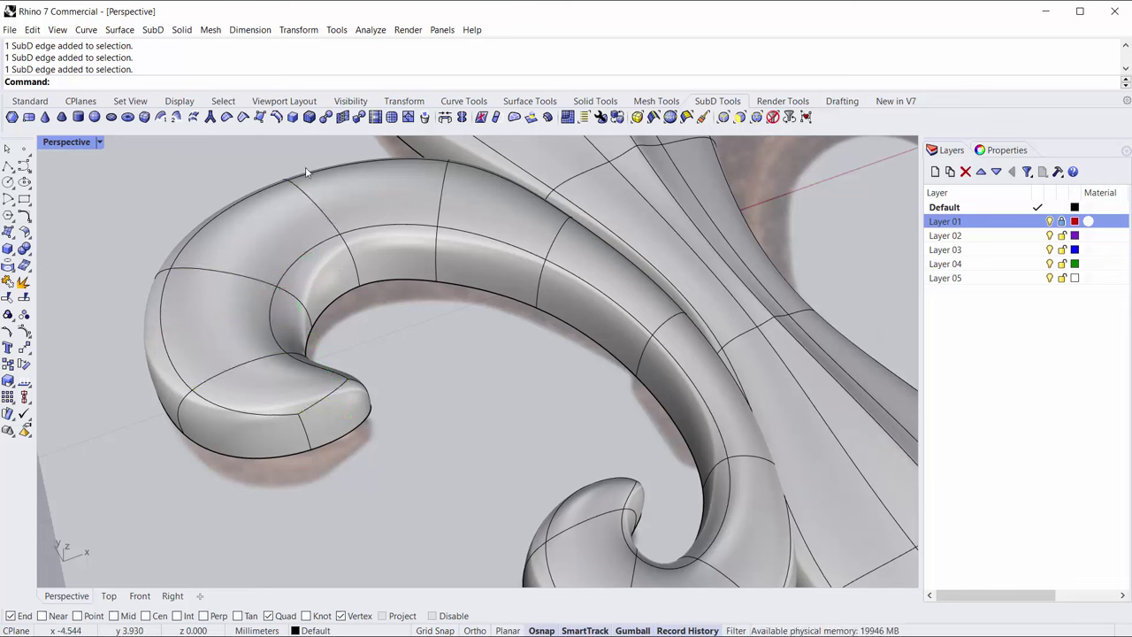
# - Insert an edge through the ring of cross edges, placing a new loop along the middle of the left petal's top
pyautogui.rightClick(276, 119)
pyautogui.click(251, 365)
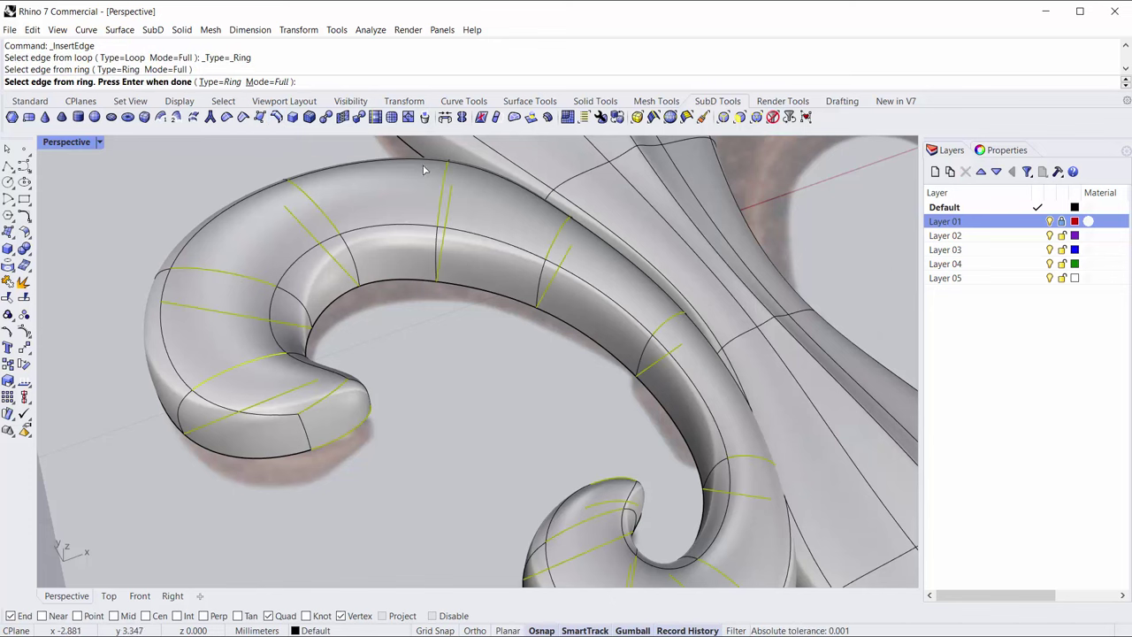
pyautogui.scroll(-5, 638, 356)
pyautogui.moveTo(638, 356); pyautogui.dragTo(292, 340, button='right')
pyautogui.scroll(5, 288, 341)
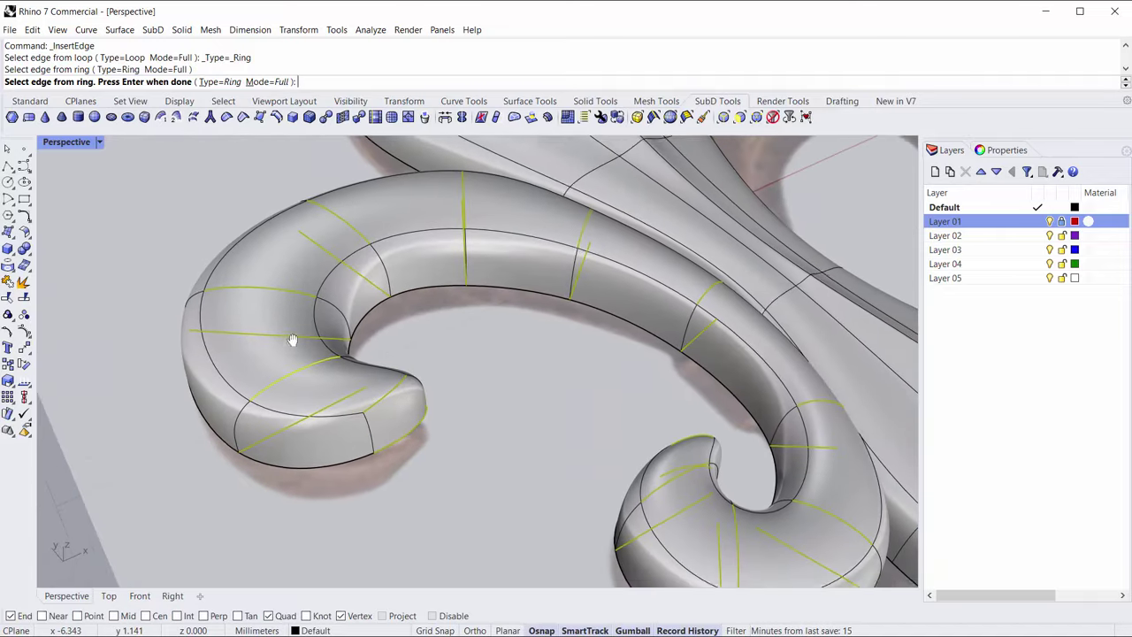
pyautogui.press('Return')
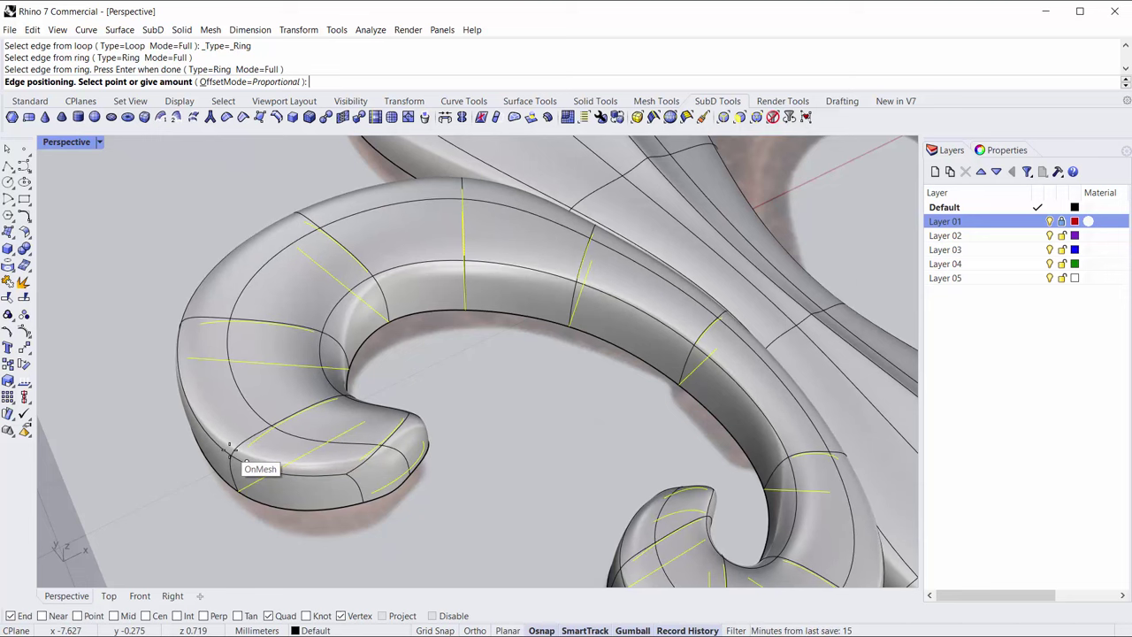
pyautogui.click(229, 445)
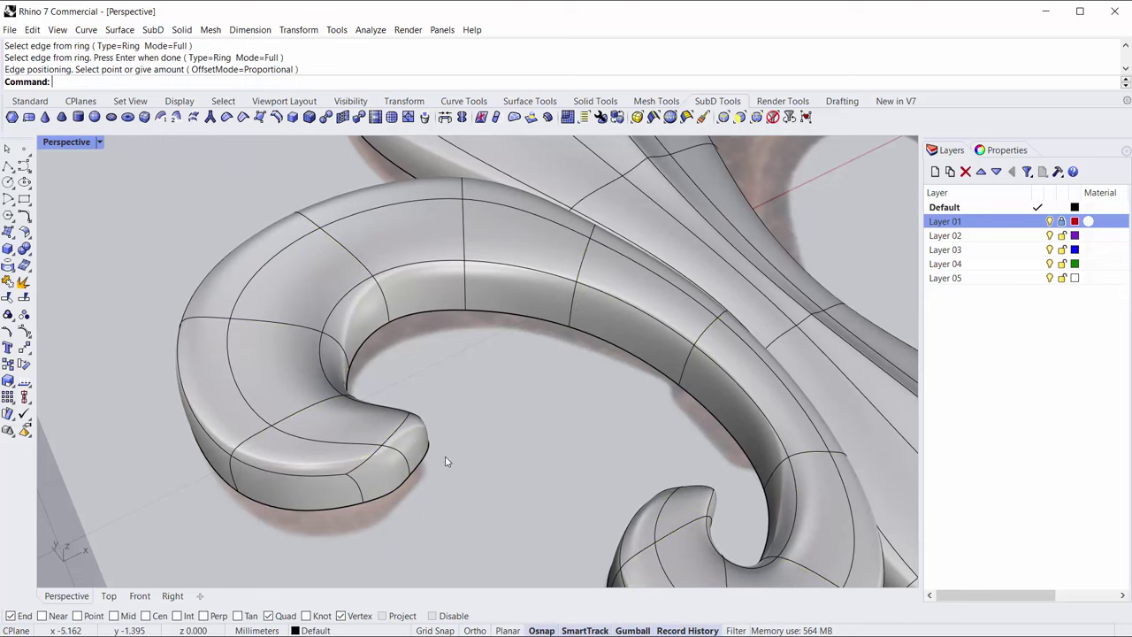
# - Insert an edge loop on the inner side of the left petal's middle loop with BothSides=No and OffsetMode=Absolute
pyautogui.moveTo(449, 461); pyautogui.dragTo(336, 471, button='right')
pyautogui.scroll(5, 225, 394)
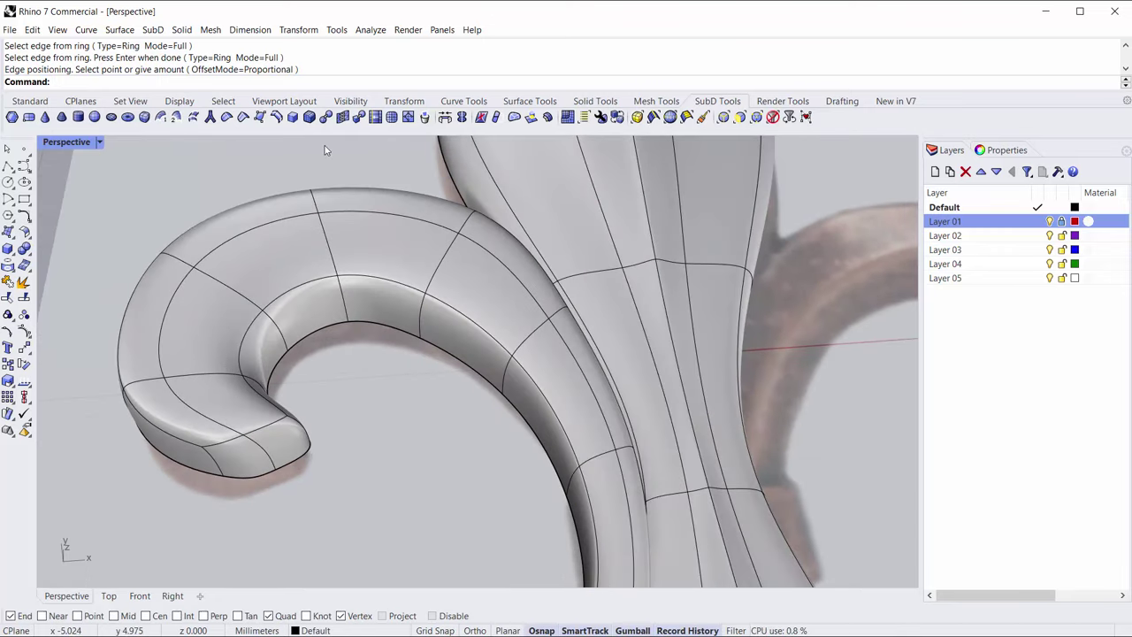
pyautogui.click(276, 118)
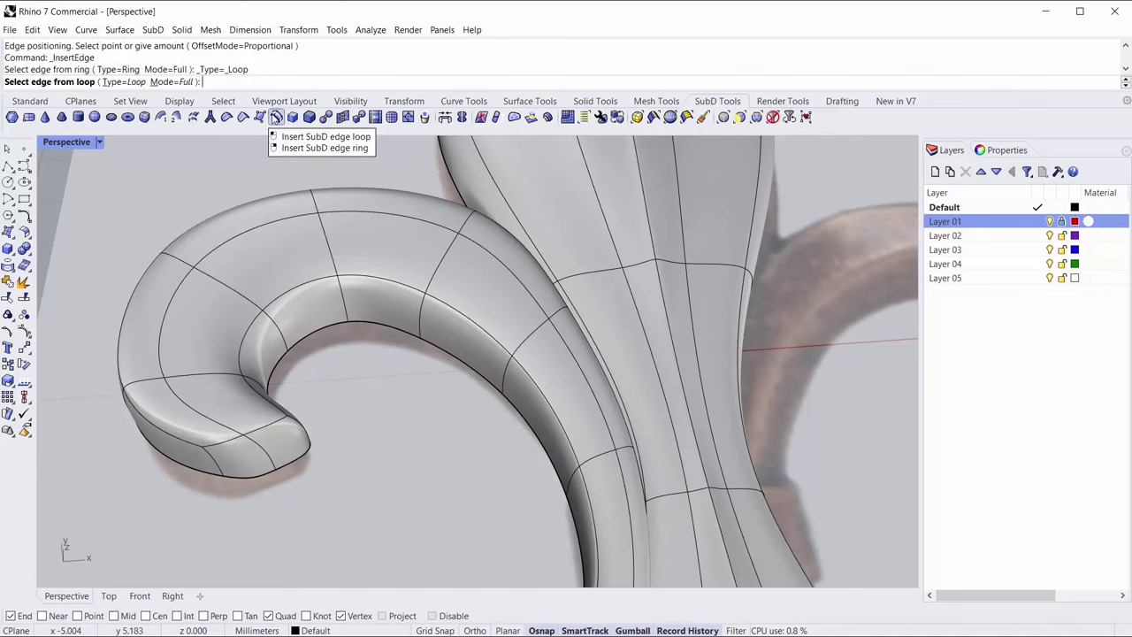
pyautogui.click(219, 418)
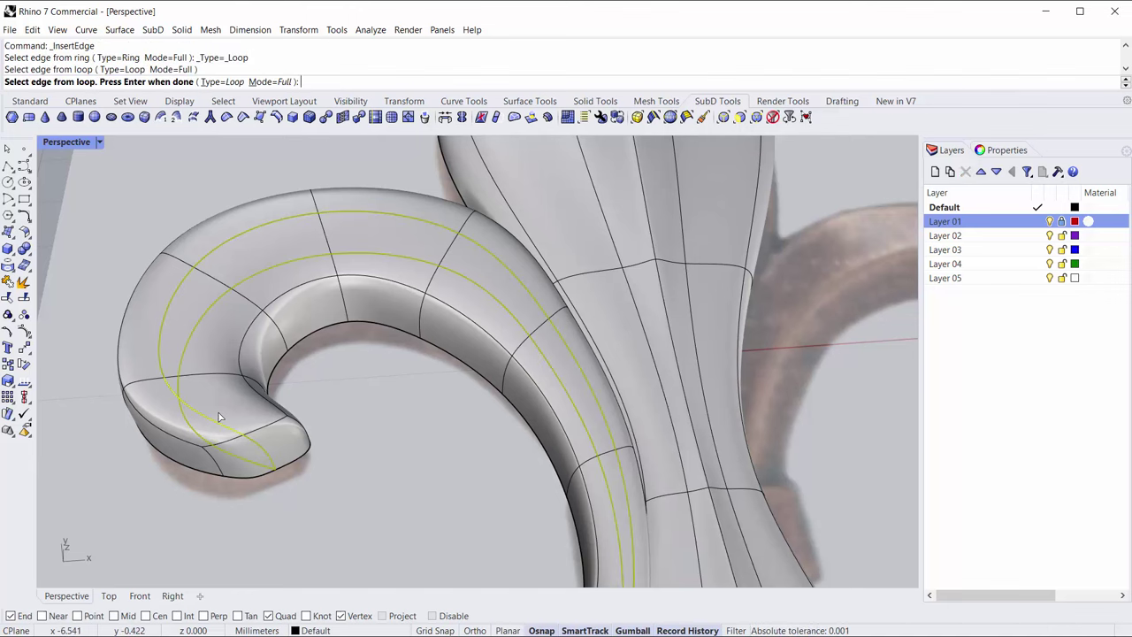
pyautogui.press('Return')
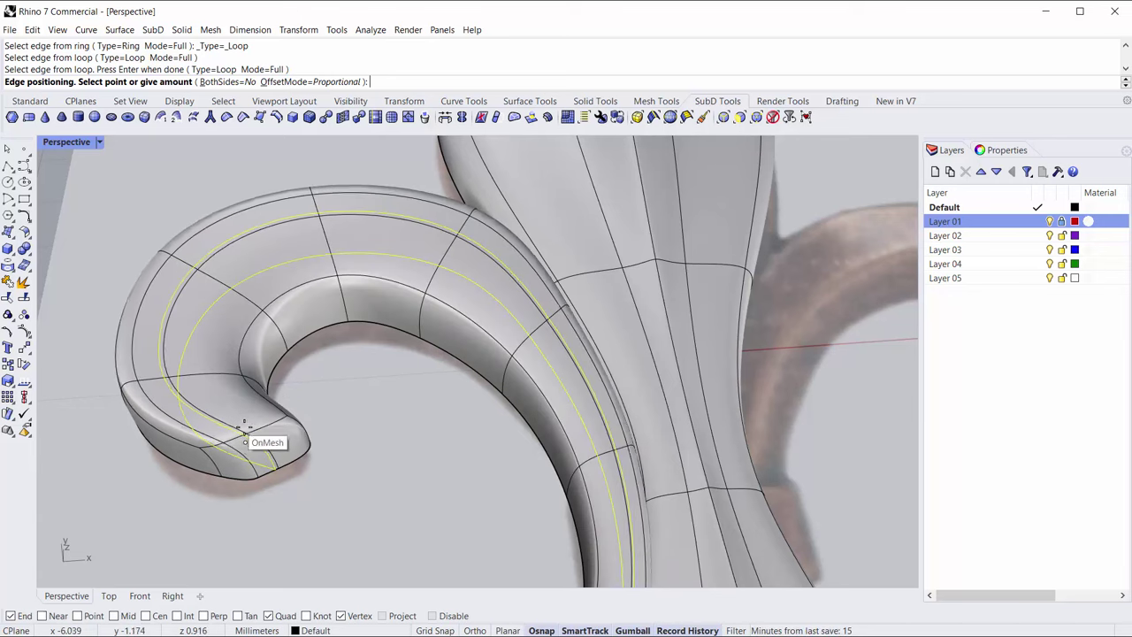
pyautogui.click(329, 83)
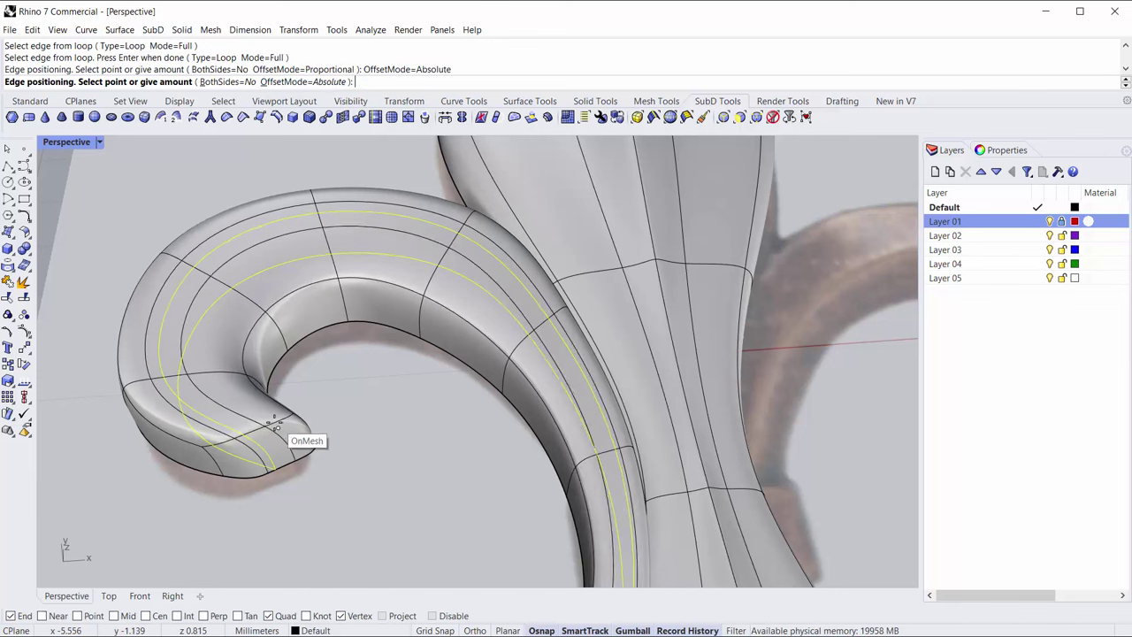
pyautogui.press('Return')
# - Try to select the outer middle edge loop of the left petal and deselect its underside portion
pyautogui.moveTo(343, 485); pyautogui.dragTo(382, 449, button='right')
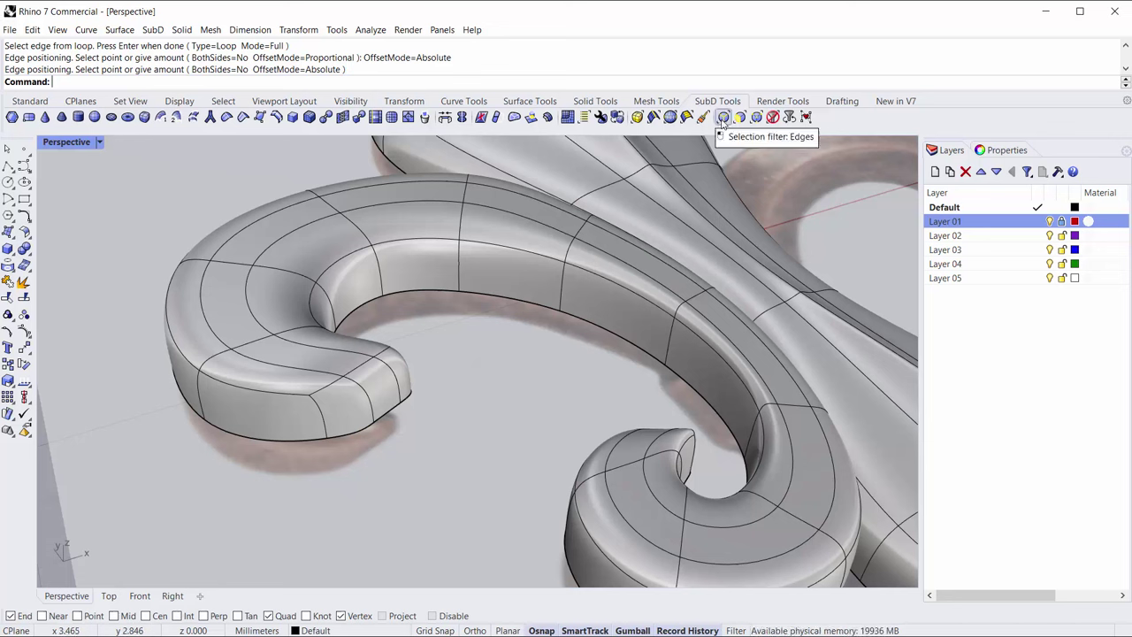
pyautogui.doubleClick(328, 377)
pyautogui.moveTo(376, 465); pyautogui.dragTo(350, 434, button='right')
pyautogui.scroll(-4, 402, 410)
pyautogui.moveTo(697, 493); pyautogui.dragTo(686, 476, button='right')
pyautogui.moveTo(754, 455); pyautogui.dragTo(188, 280)
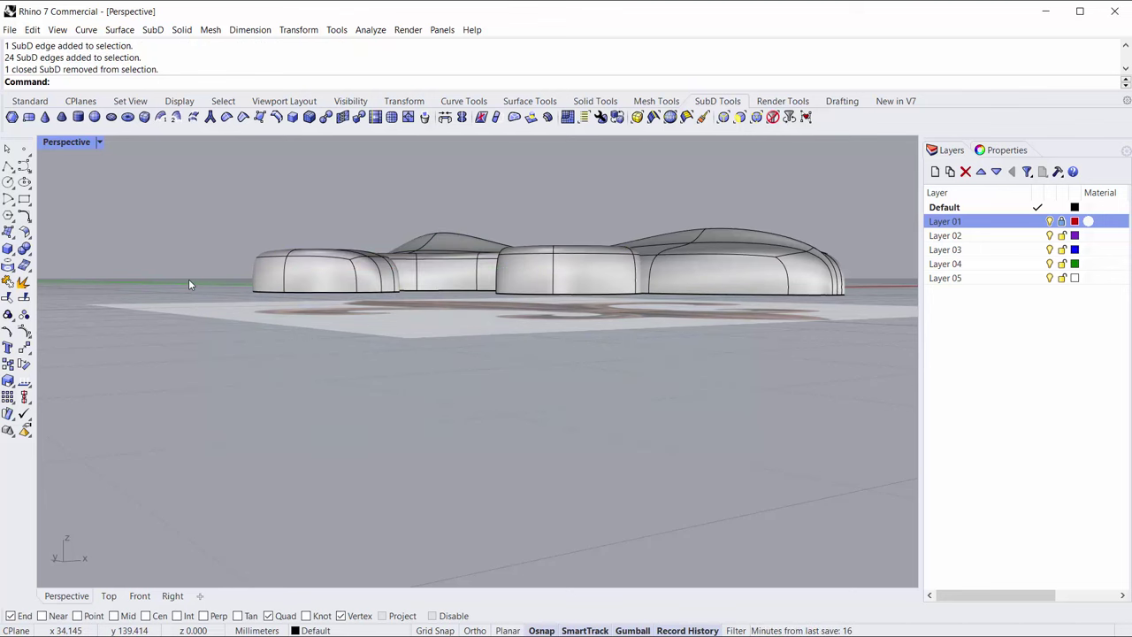
pyautogui.moveTo(337, 278); pyautogui.dragTo(319, 326, button='right')
pyautogui.scroll(5, 314, 345)
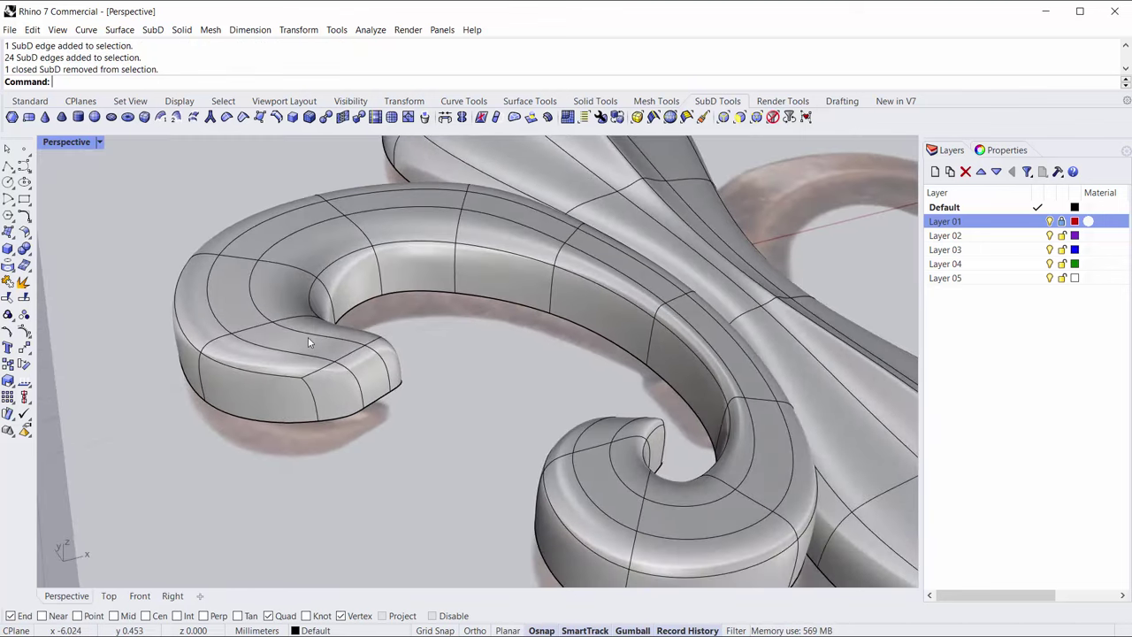
# - Restrict selection to edges and raise the top portion of the left petal's outer middle edge loop slightly
pyautogui.click(723, 121)
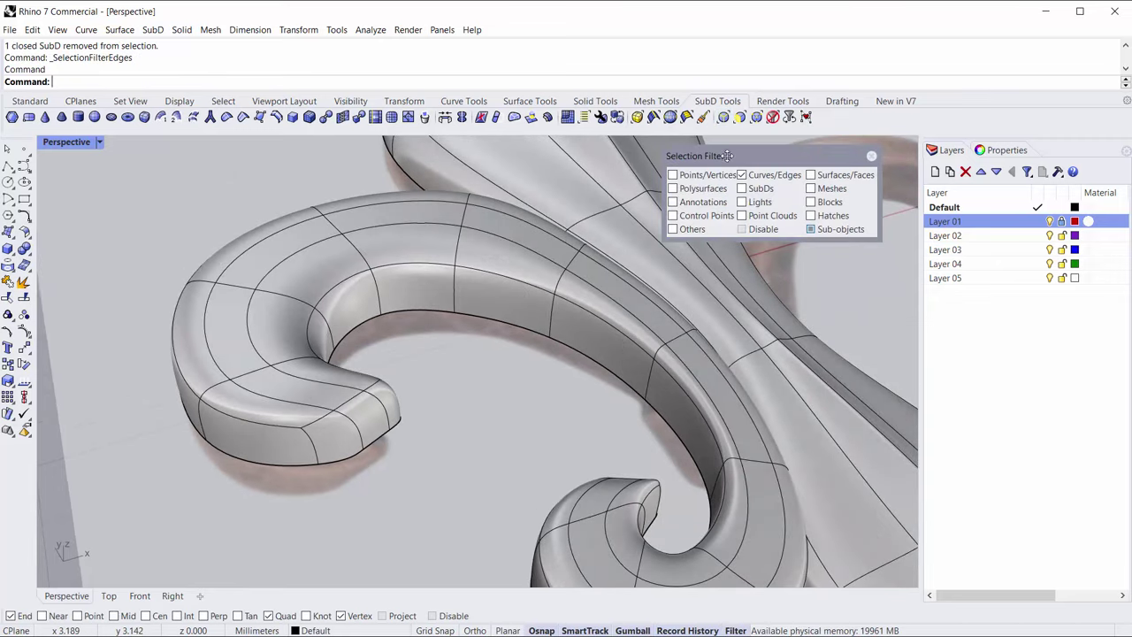
pyautogui.moveTo(492, 404); pyautogui.dragTo(452, 372, button='right')
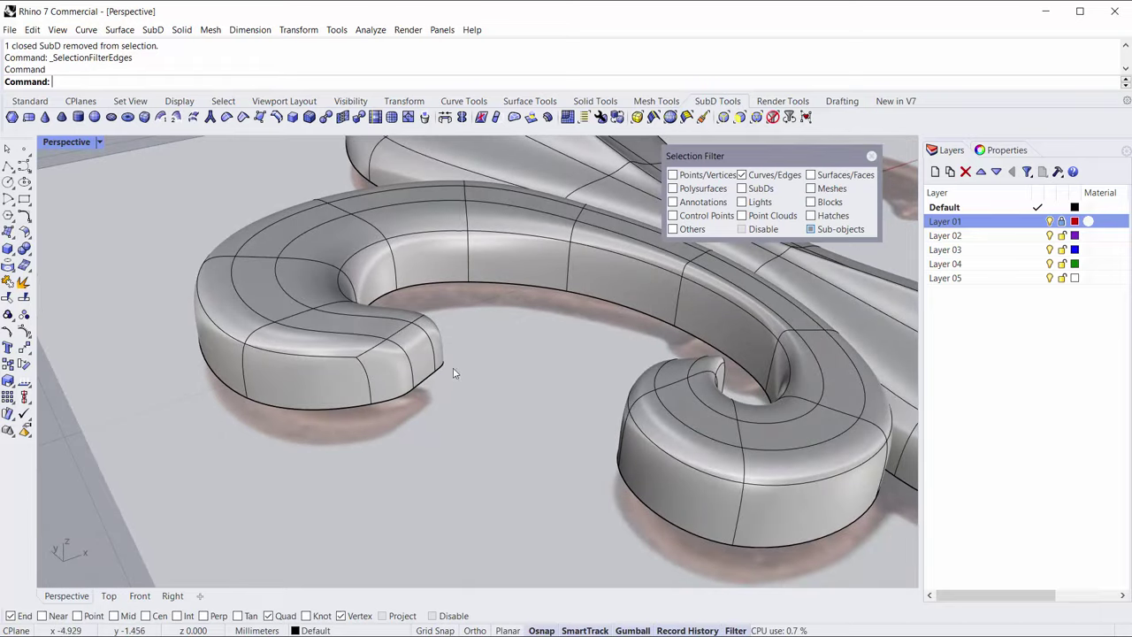
pyautogui.doubleClick(351, 334)
pyautogui.scroll(-7, 370, 488)
pyautogui.moveTo(381, 487); pyautogui.dragTo(416, 402, button='right')
pyautogui.keyDown('ctrl'); pyautogui.moveTo(682, 438); pyautogui.dragTo(251, 342); pyautogui.keyUp('ctrl')
pyautogui.moveTo(458, 283)
pyautogui.mouseDown(button='right')
pyautogui.moveTo(478, 372)
pyautogui.moveTo(531, 380)
pyautogui.moveTo(482, 372)
pyautogui.moveTo(442, 298)
pyautogui.mouseUp(button='right')
pyautogui.scroll(3, 444, 304)
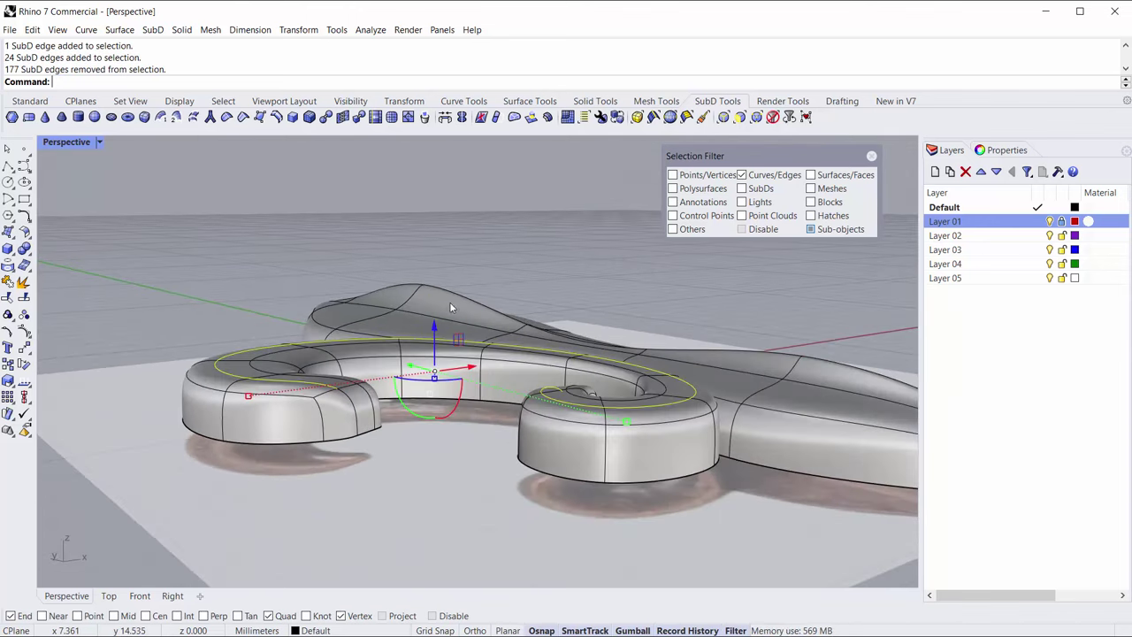
pyautogui.moveTo(436, 327); pyautogui.dragTo(437, 306)
pyautogui.click(290, 278)
# - Lower the edge loop along the inner rim of the left petal's top surface slightly
pyautogui.scroll(5, 286, 319)
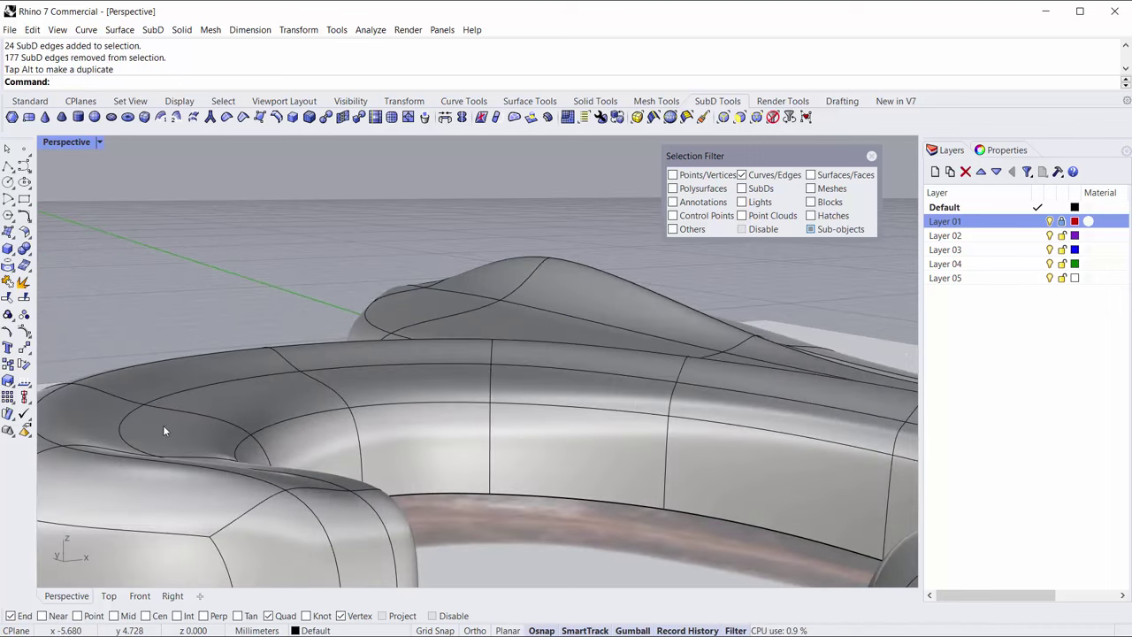
pyautogui.doubleClick(277, 425)
pyautogui.scroll(-5, 360, 436)
pyautogui.scroll(-3, 360, 439)
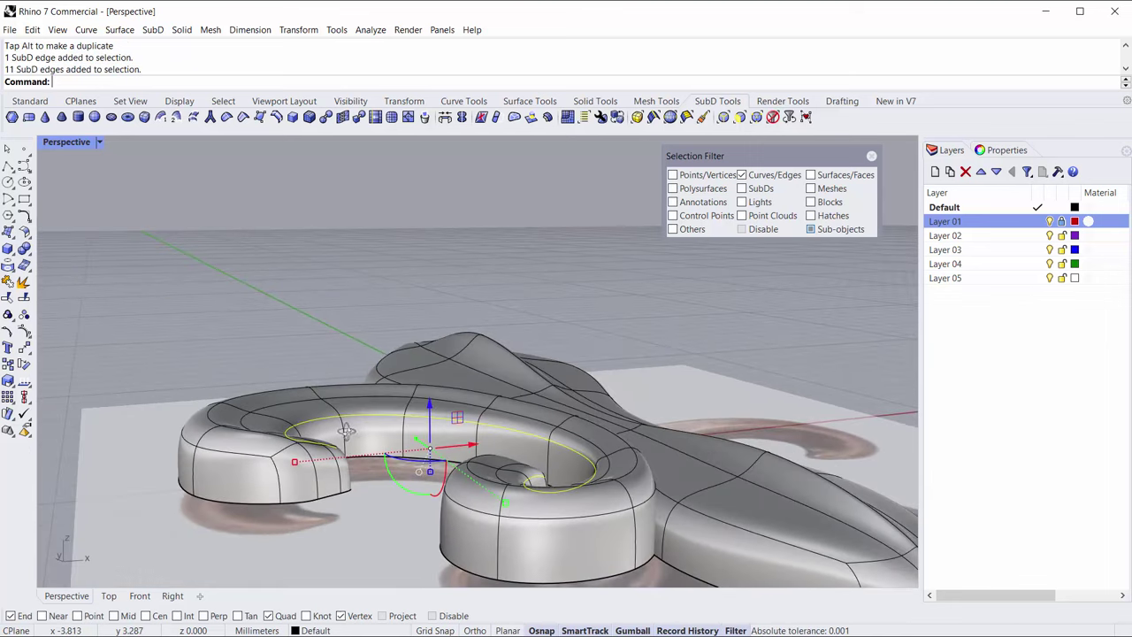
pyautogui.moveTo(430, 407); pyautogui.dragTo(428, 429)
pyautogui.click(391, 500)
# - Lower the top portion of the left petal's inner middle edge loop slightly, excluding its underside edges
pyautogui.moveTo(389, 442); pyautogui.dragTo(338, 513, button='right')
pyautogui.keyDown('shift'); pyautogui.moveTo(302, 469); pyautogui.dragTo(353, 370, button='right'); pyautogui.keyUp('shift')
pyautogui.scroll(2, 269, 421)
pyautogui.scroll(2, 291, 442)
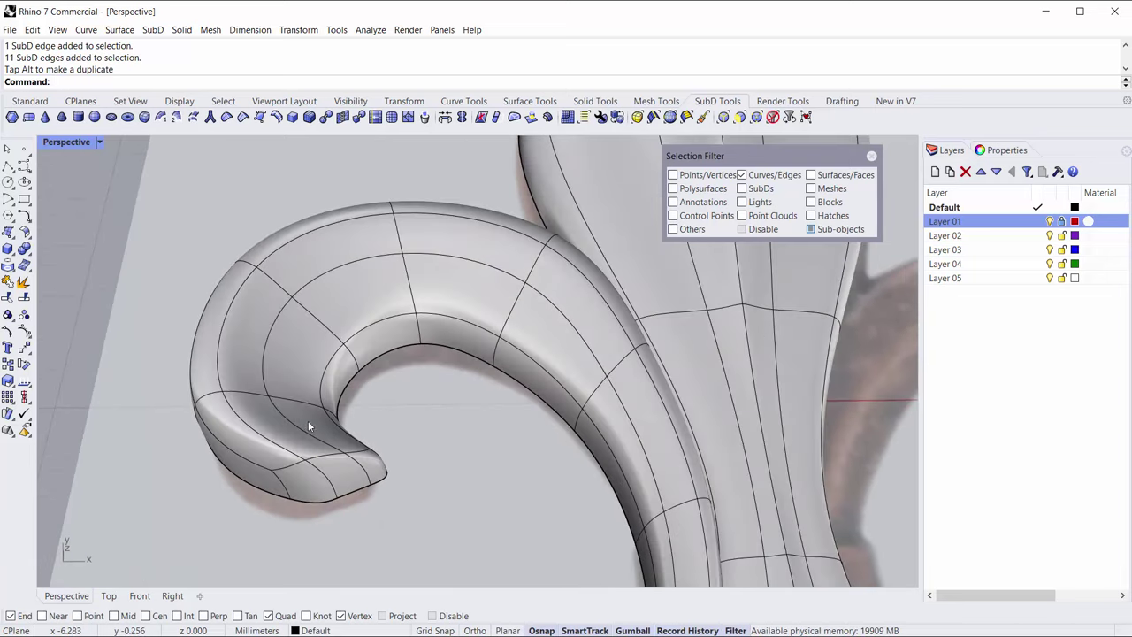
pyautogui.doubleClick(305, 430)
pyautogui.moveTo(305, 429); pyautogui.dragTo(311, 362, button='right')
pyautogui.scroll(-6, 352, 363)
pyautogui.keyDown('ctrl'); pyautogui.moveTo(234, 349); pyautogui.dragTo(220, 344); pyautogui.keyUp('ctrl')
pyautogui.moveTo(395, 277); pyautogui.dragTo(395, 287)
pyautogui.moveTo(397, 266); pyautogui.dragTo(341, 402, button='right')
pyautogui.scroll(2, 403, 369)
pyautogui.keyDown('shift'); pyautogui.moveTo(403, 370); pyautogui.dragTo(372, 413, button='right'); pyautogui.keyUp('shift')
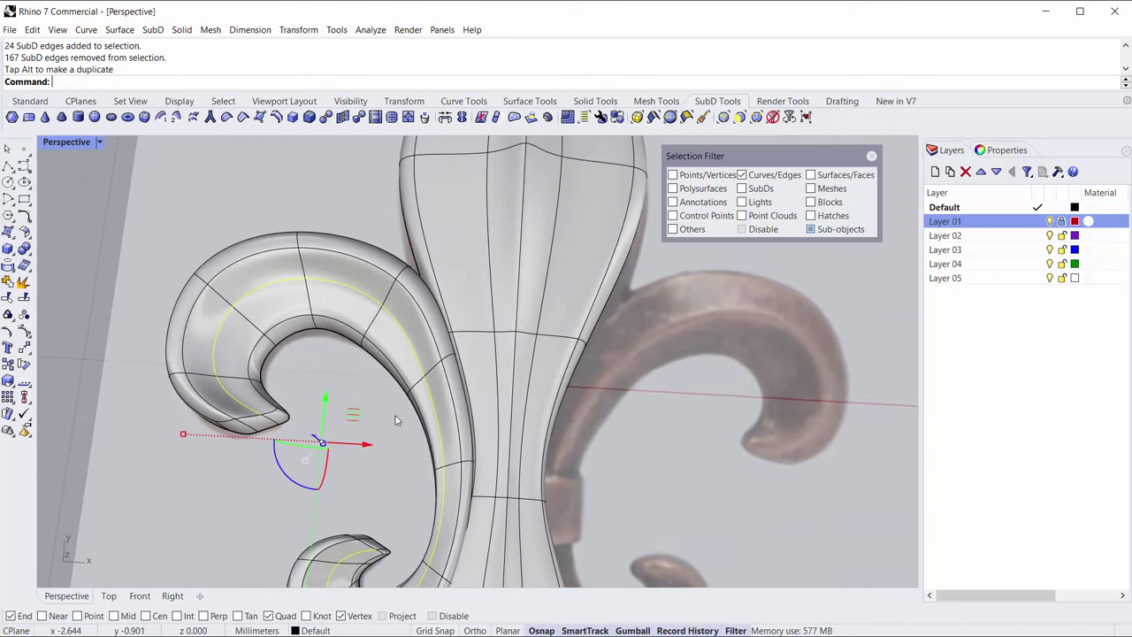
pyautogui.click(395, 420)
# - Move the cross-section edge loop beside the central petal slightly down and outward along the left petal's stem
pyautogui.scroll(4, 392, 303)
pyautogui.moveTo(392, 303); pyautogui.dragTo(394, 313, button='right')
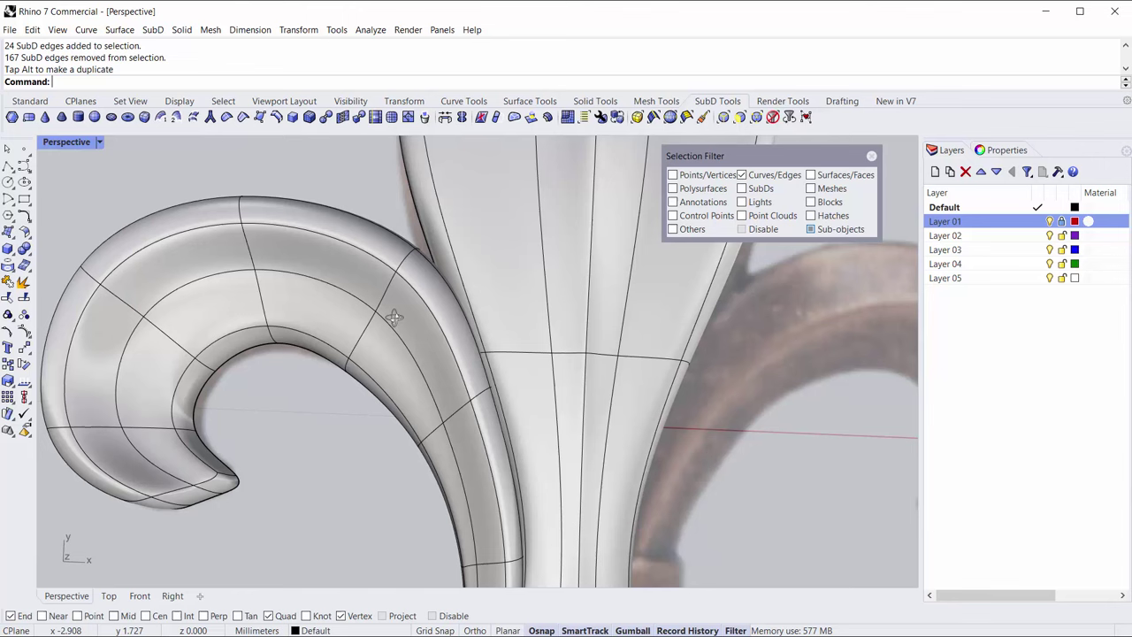
pyautogui.doubleClick(480, 398)
pyautogui.moveTo(492, 380); pyautogui.dragTo(513, 396)
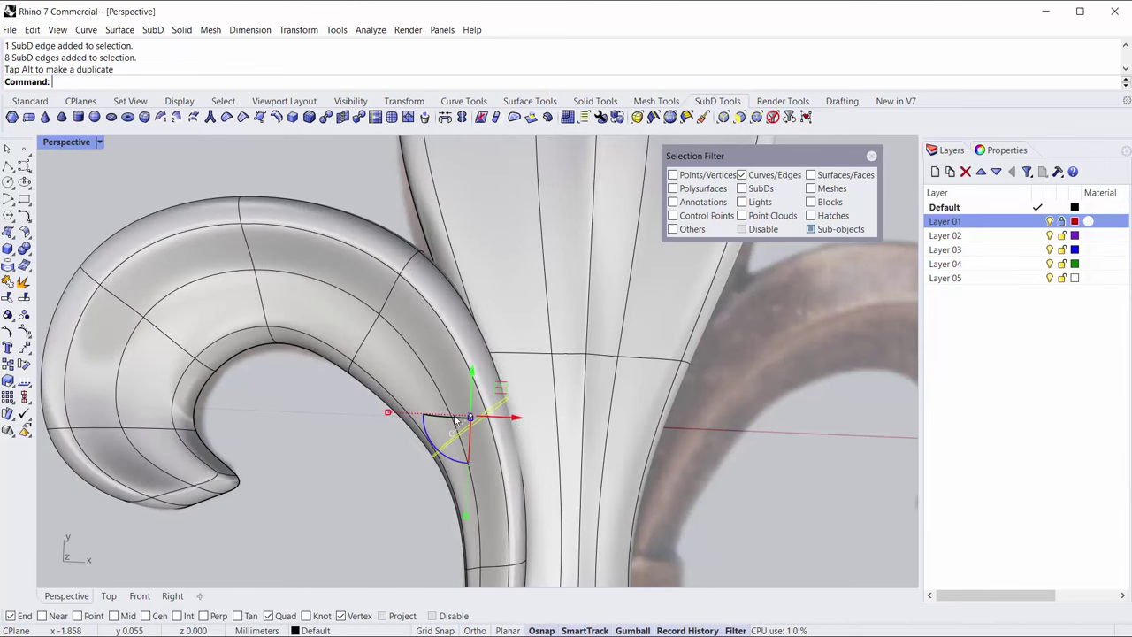
pyautogui.scroll(-2, 457, 420)
pyautogui.press('Escape')
# - Move the cross-section edge at the crest of the left petal's outer side slightly outward
pyautogui.scroll(5, 321, 247)
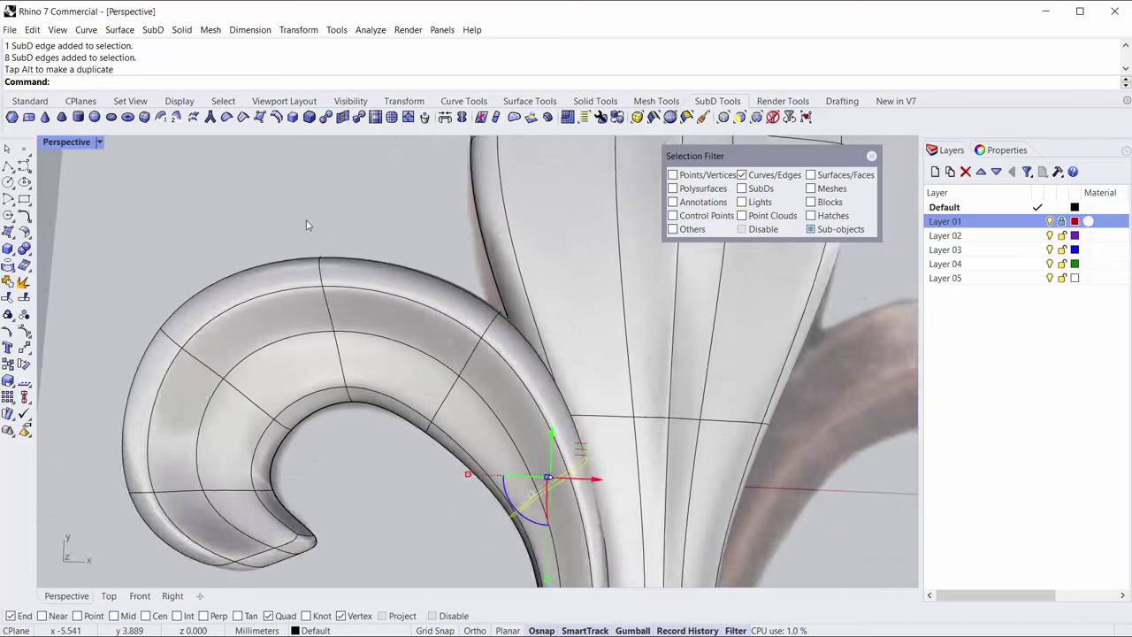
pyautogui.click(322, 278)
pyautogui.moveTo(342, 321); pyautogui.dragTo(409, 291, button='right')
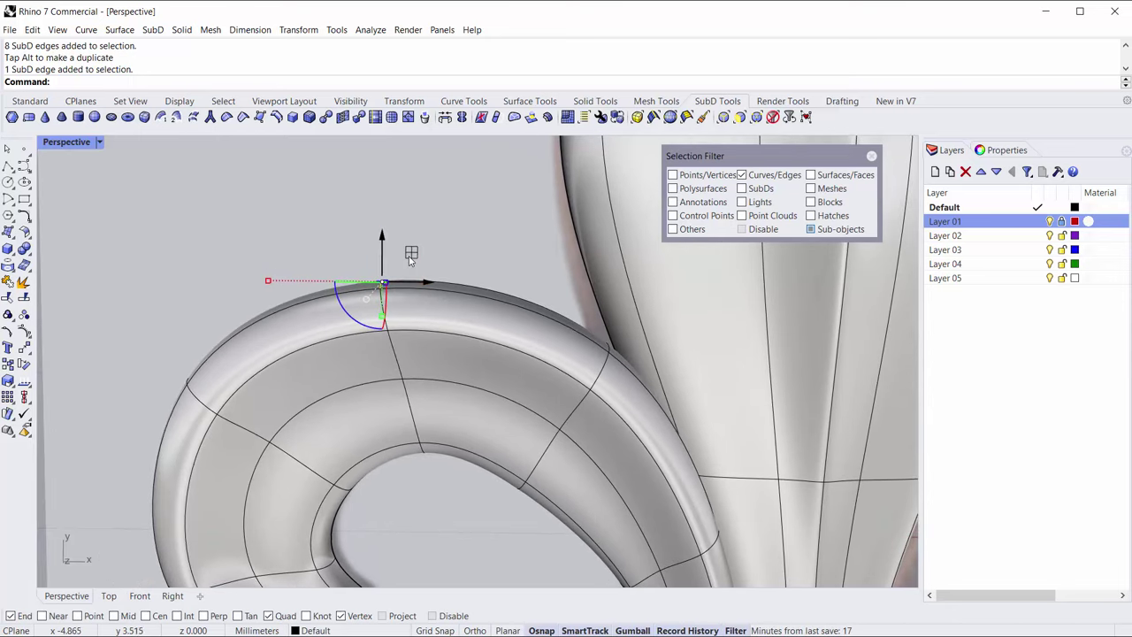
pyautogui.moveTo(408, 257); pyautogui.dragTo(415, 239)
pyautogui.click(260, 222)
# - Examine the left petal's thickness and curled contours from a low angle
pyautogui.scroll(-6, 288, 301)
pyautogui.keyDown('shift'); pyautogui.moveTo(288, 305); pyautogui.dragTo(369, 315, button='right'); pyautogui.keyUp('shift')
pyautogui.moveTo(377, 412); pyautogui.dragTo(381, 289, button='right')
pyautogui.scroll(-3, 351, 289)
pyautogui.scroll(6, 314, 402)
pyautogui.click(419, 317)
pyautogui.moveTo(454, 346)
pyautogui.mouseDown(button='right')
pyautogui.moveTo(437, 326)
pyautogui.moveTo(439, 347)
pyautogui.mouseUp(button='right')
pyautogui.click(439, 363)
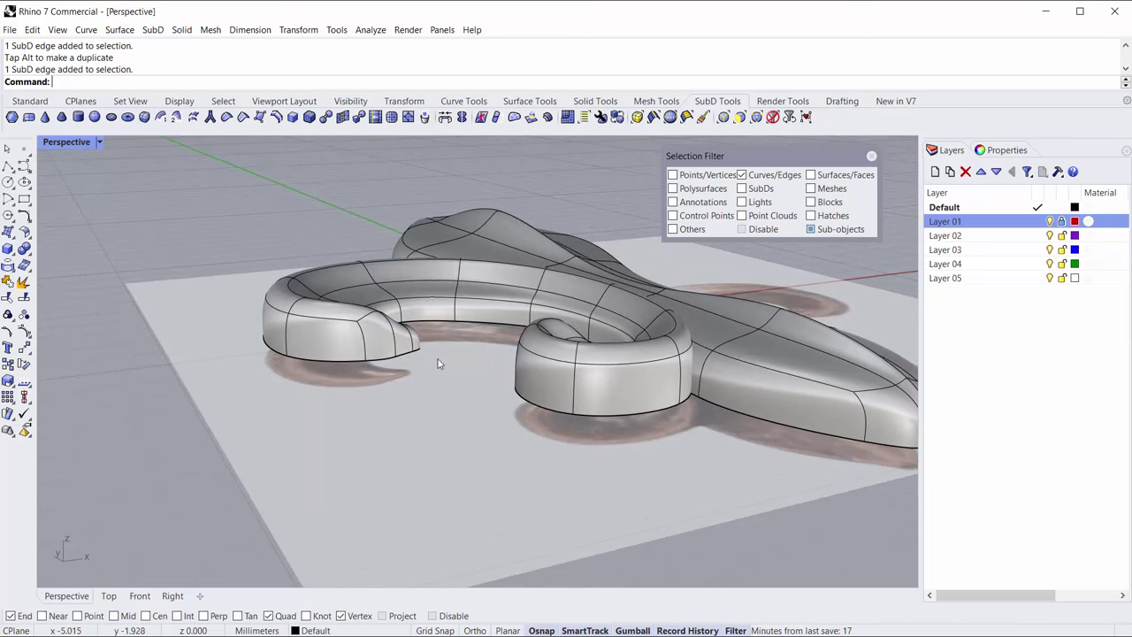
# - Lift the selection filter restriction and adjust the height of the whole left petal along Z
pyautogui.click(773, 118)
pyautogui.click(446, 295)
pyautogui.moveTo(446, 295); pyautogui.dragTo(392, 293, button='right')
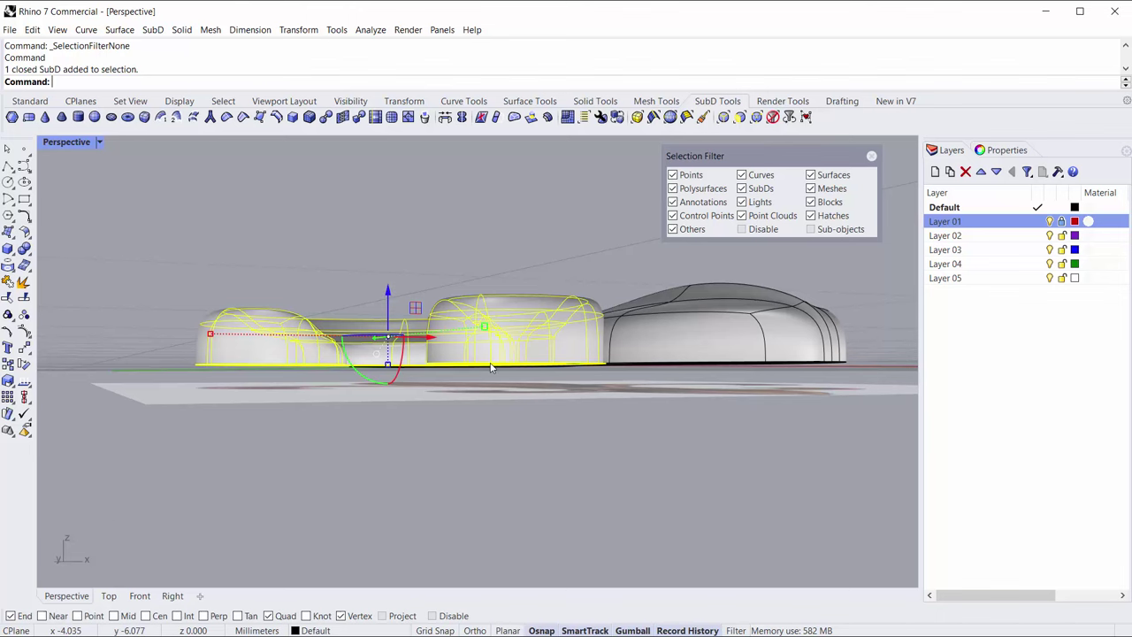
pyautogui.moveTo(491, 367); pyautogui.dragTo(402, 371, button='right')
pyautogui.moveTo(389, 373); pyautogui.dragTo(389, 309)
pyautogui.click(557, 460)
# - Mirror a copy of the left petal to the other side across the Y axis through 0,0,0
pyautogui.moveTo(556, 460); pyautogui.dragTo(392, 433, button='right')
pyautogui.scroll(-4, 523, 382)
pyautogui.click(383, 338)
pyautogui.press('F4')
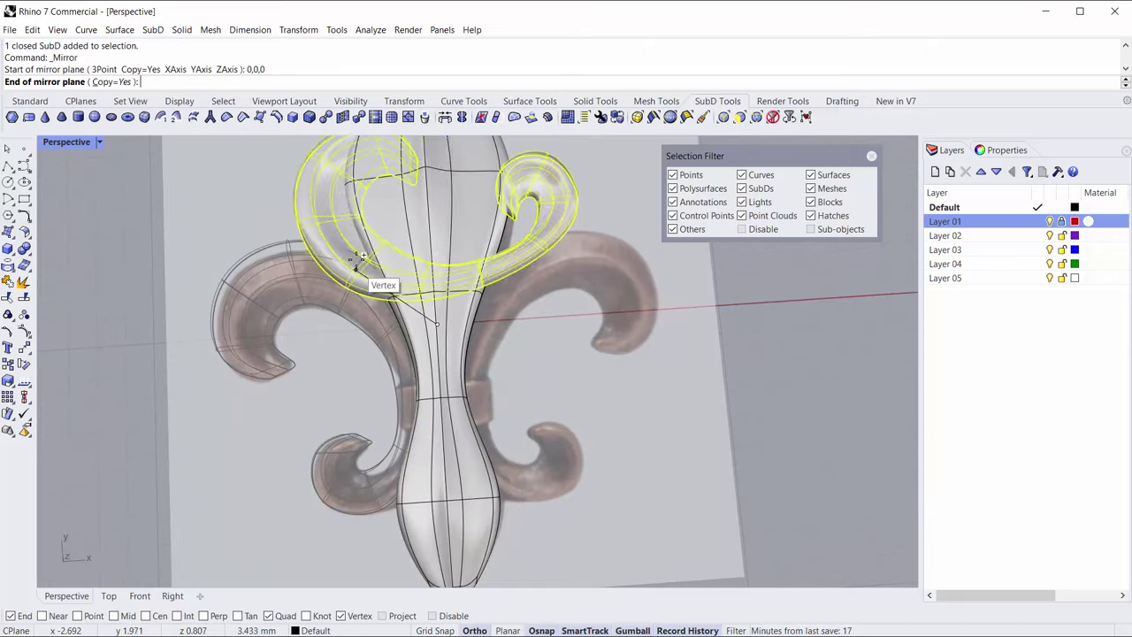
pyautogui.keyDown('shift'); pyautogui.click(318, 205); pyautogui.keyUp('shift')
pyautogui.click(304, 218)
# - Examine how both side petals meet the central petal along the stem
pyautogui.scroll(-4, 302, 221)
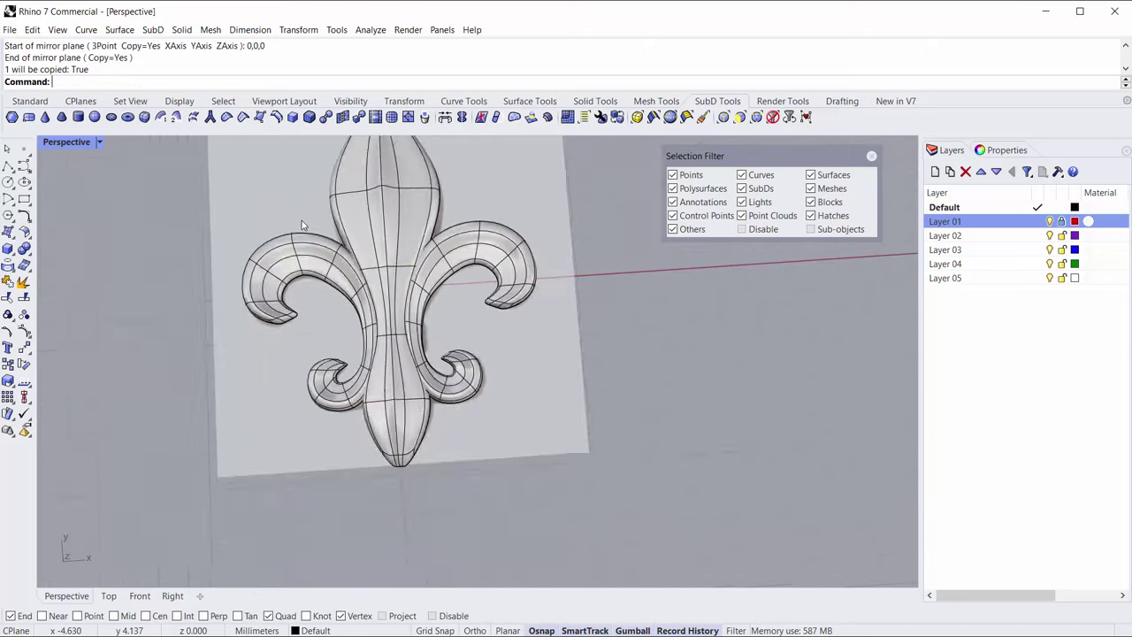
pyautogui.keyDown('shift'); pyautogui.moveTo(303, 221); pyautogui.dragTo(405, 363, button='right'); pyautogui.keyUp('shift')
pyautogui.scroll(2, 411, 294)
pyautogui.scroll(7, 499, 387)
pyautogui.moveTo(518, 412); pyautogui.dragTo(463, 388, button='right')
pyautogui.scroll(-5, 437, 387)
pyautogui.scroll(-1, 503, 381)
# - In the Top view, create a 2×2×2 SubD box across the stems, about 4.5 by 1.7 mm and 1.2 mm high
pyautogui.doubleClick(68, 143)
pyautogui.doubleClick(51, 143)
pyautogui.scroll(-2, 310, 327)
pyautogui.scroll(4, 310, 327)
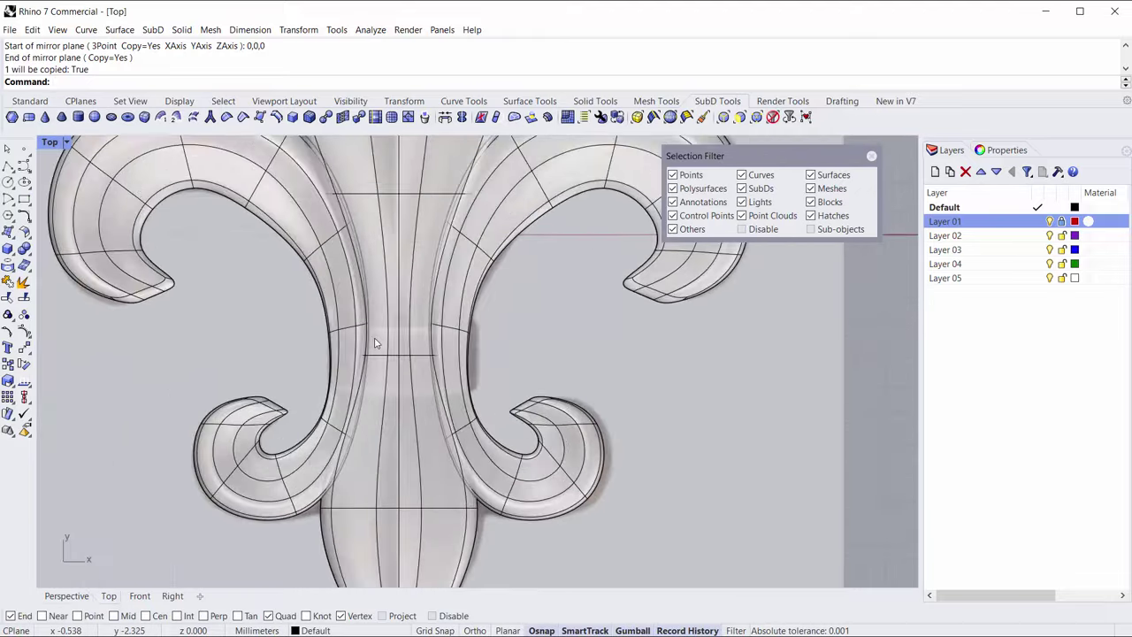
pyautogui.scroll(-1, 341, 309)
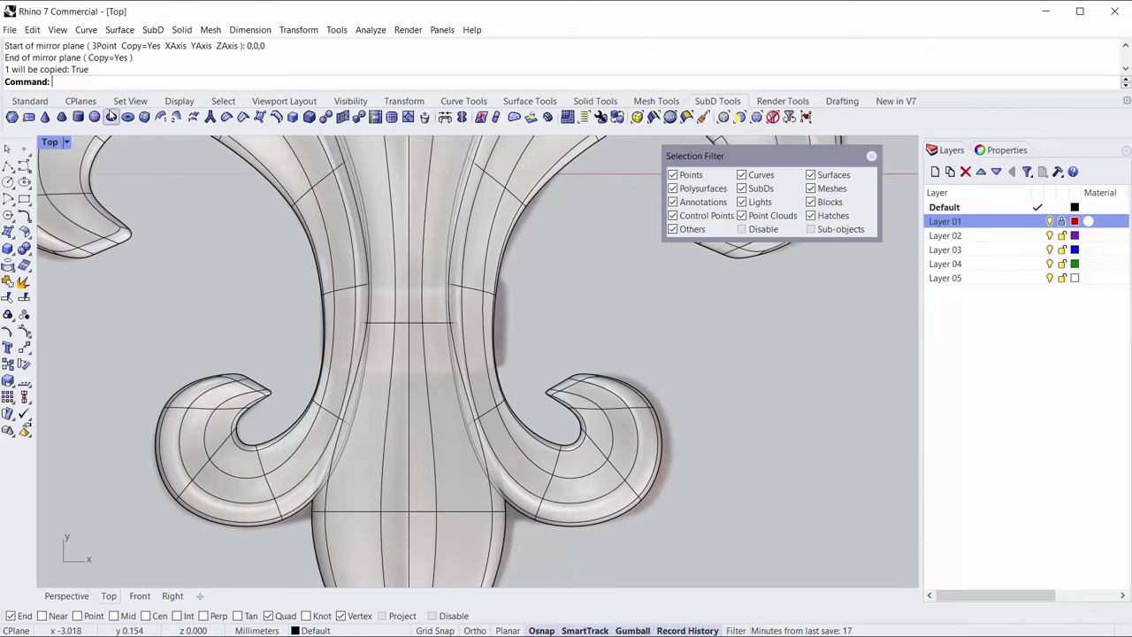
pyautogui.click(144, 117)
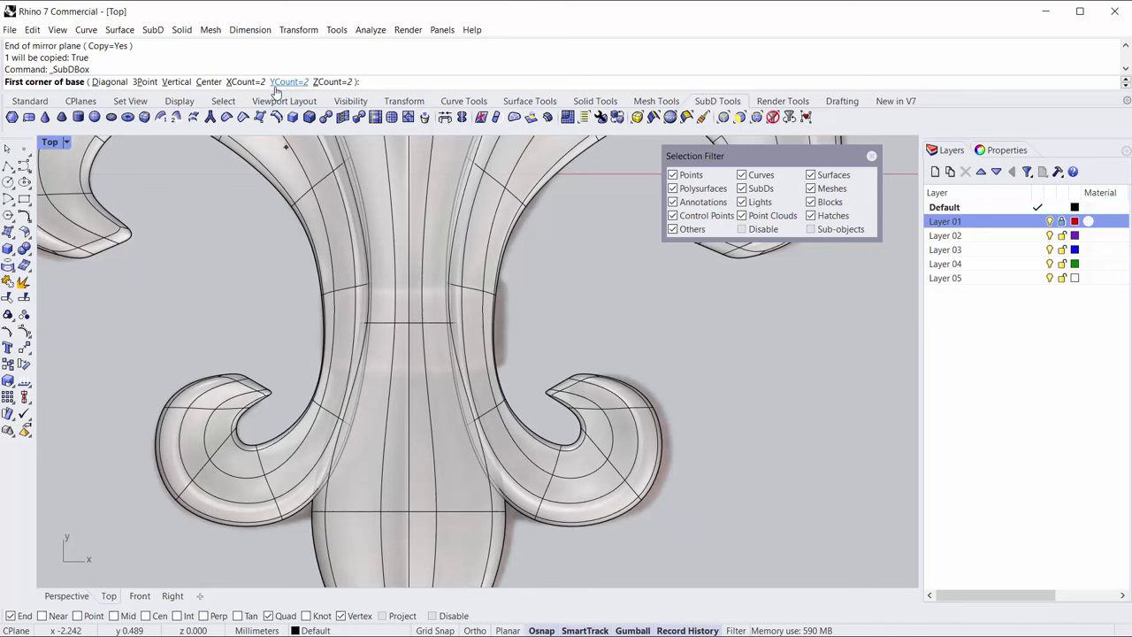
pyautogui.click(285, 276)
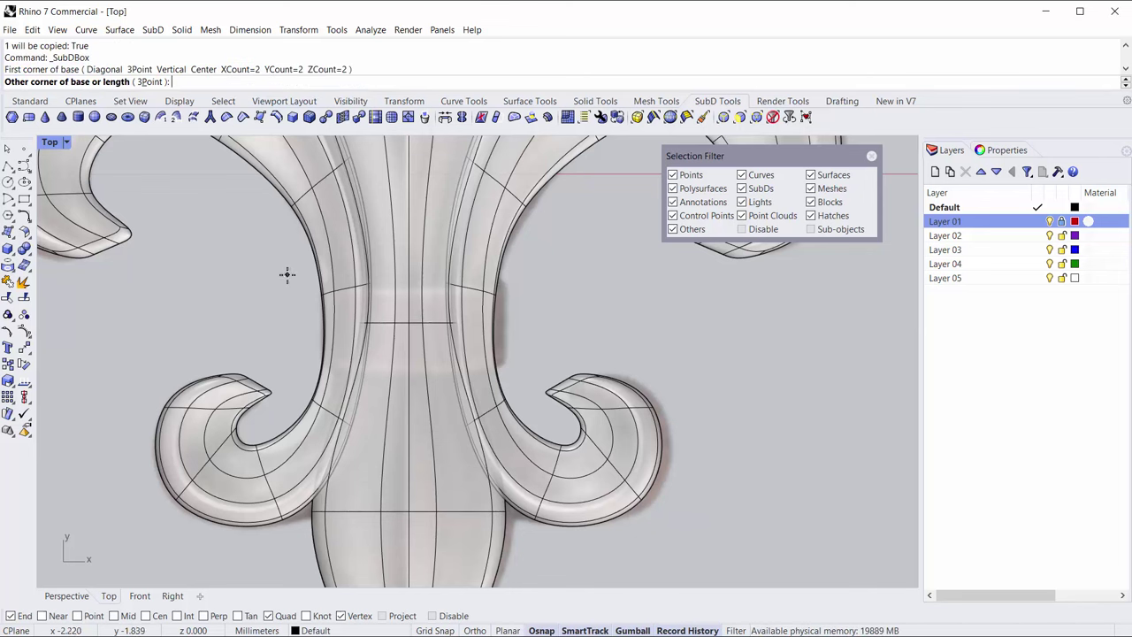
pyautogui.click(532, 366)
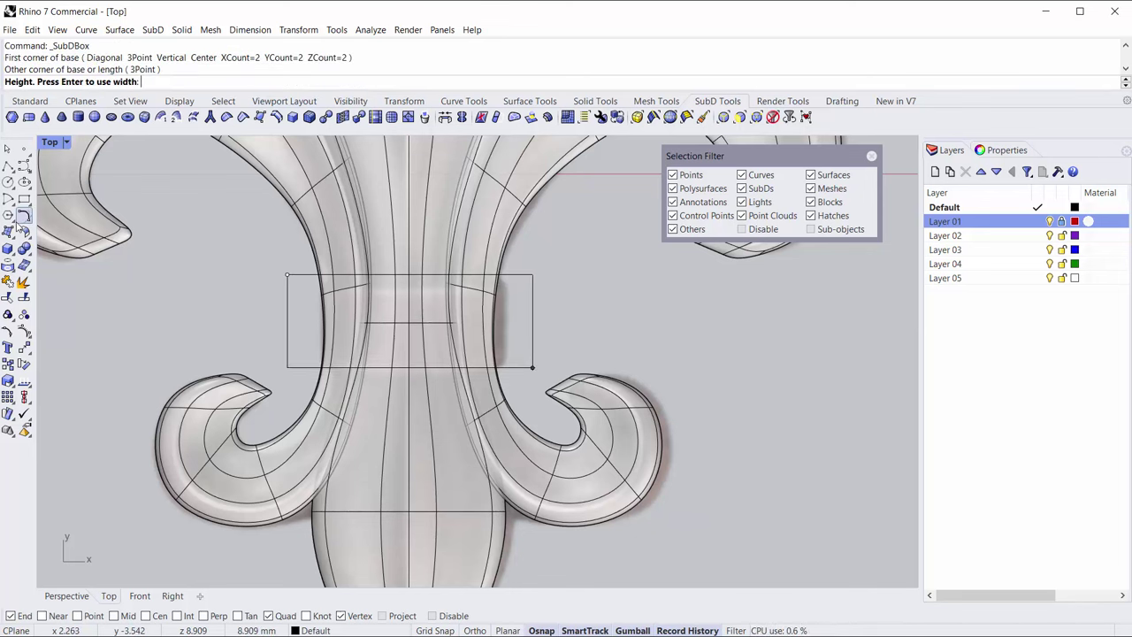
pyautogui.doubleClick(50, 143)
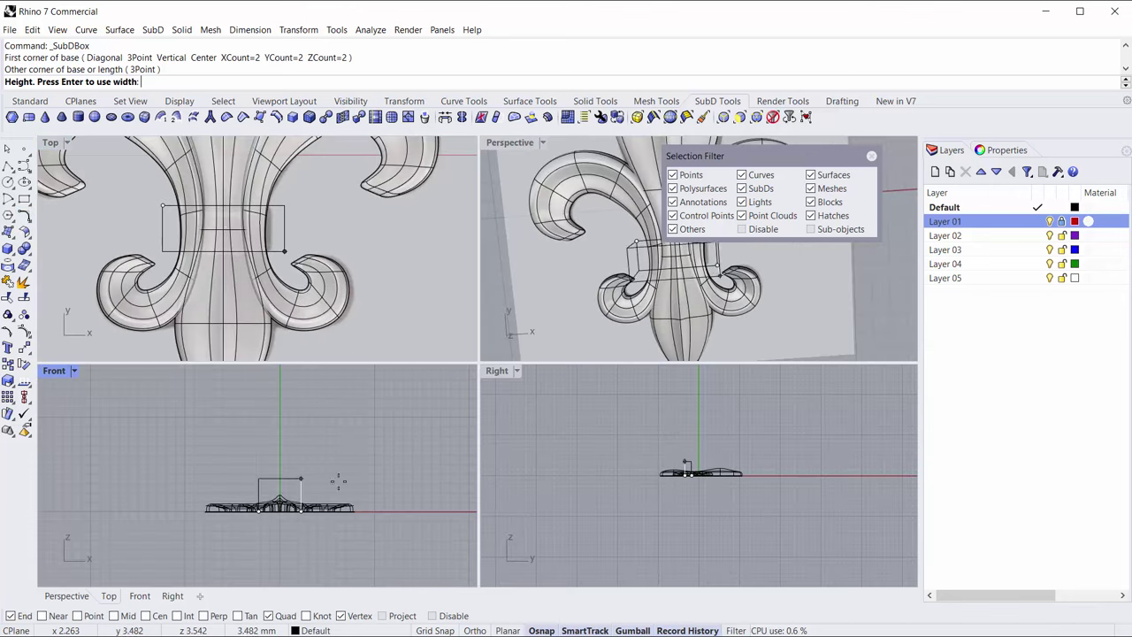
pyautogui.scroll(5, 265, 486)
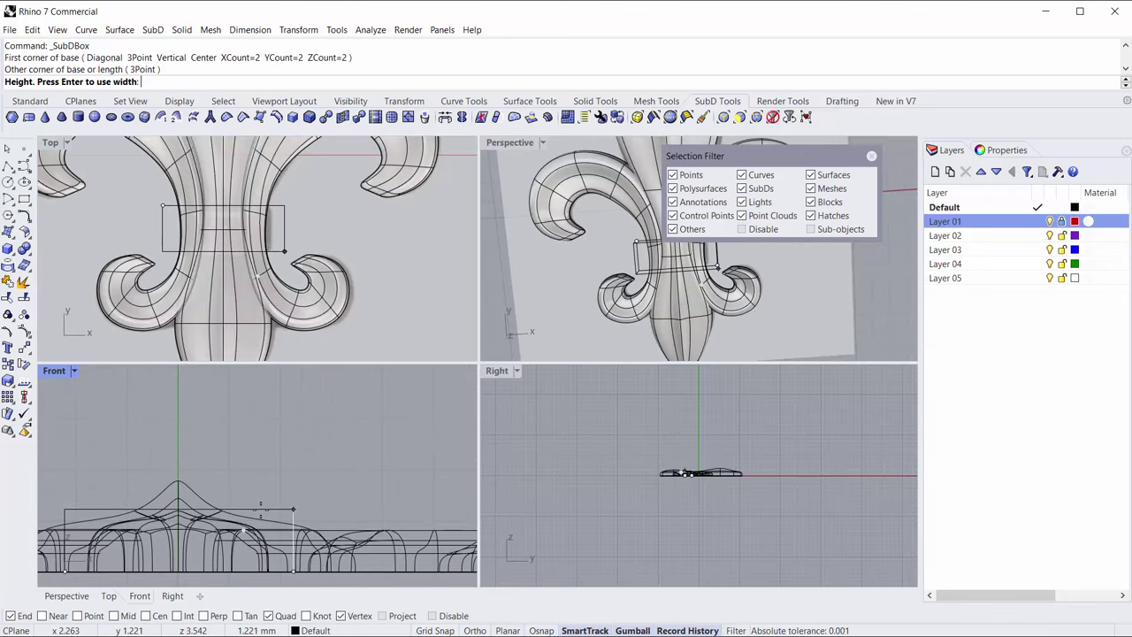
pyautogui.click(309, 503)
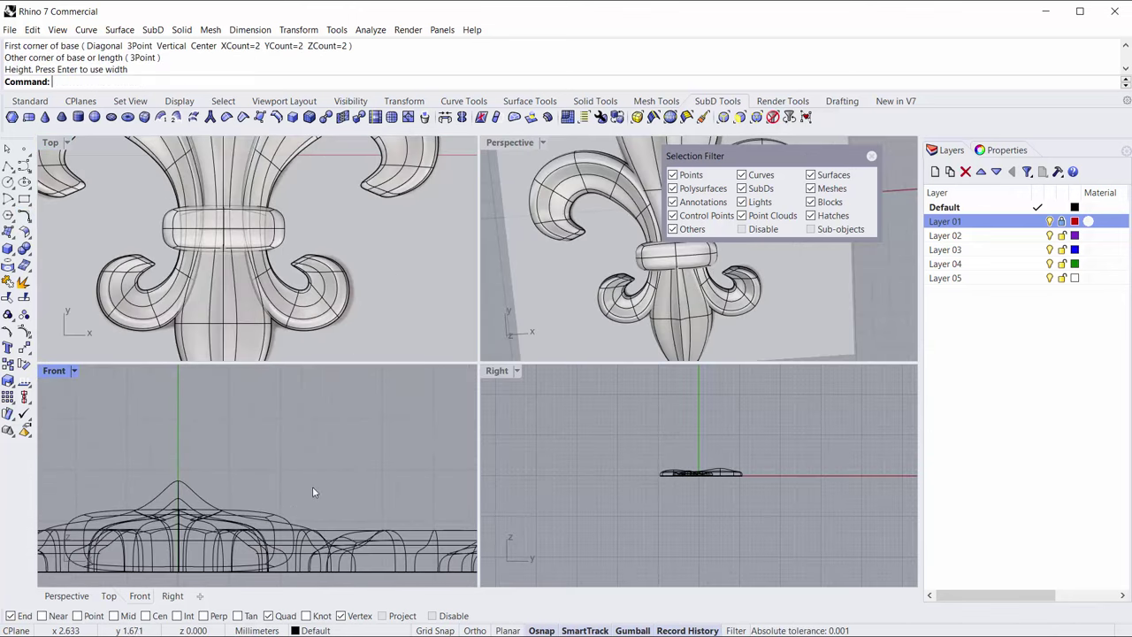
# - Scale the whole band slightly along Z in the Perspective view
pyautogui.doubleClick(501, 143)
pyautogui.moveTo(454, 453); pyautogui.dragTo(516, 342, button='right')
pyautogui.scroll(5, 451, 350)
pyautogui.click(487, 321)
pyautogui.moveTo(515, 336); pyautogui.dragTo(515, 343)
pyautogui.click(548, 407)
# - Scale the four underside faces of the band slightly wider along X
pyautogui.moveTo(548, 406); pyautogui.dragTo(519, 293, button='right')
pyautogui.scroll(3, 519, 297)
pyautogui.keyDown('ctrl'); pyautogui.keyDown('shift'); pyautogui.click(527, 294); pyautogui.keyUp('shift'); pyautogui.keyUp('ctrl')
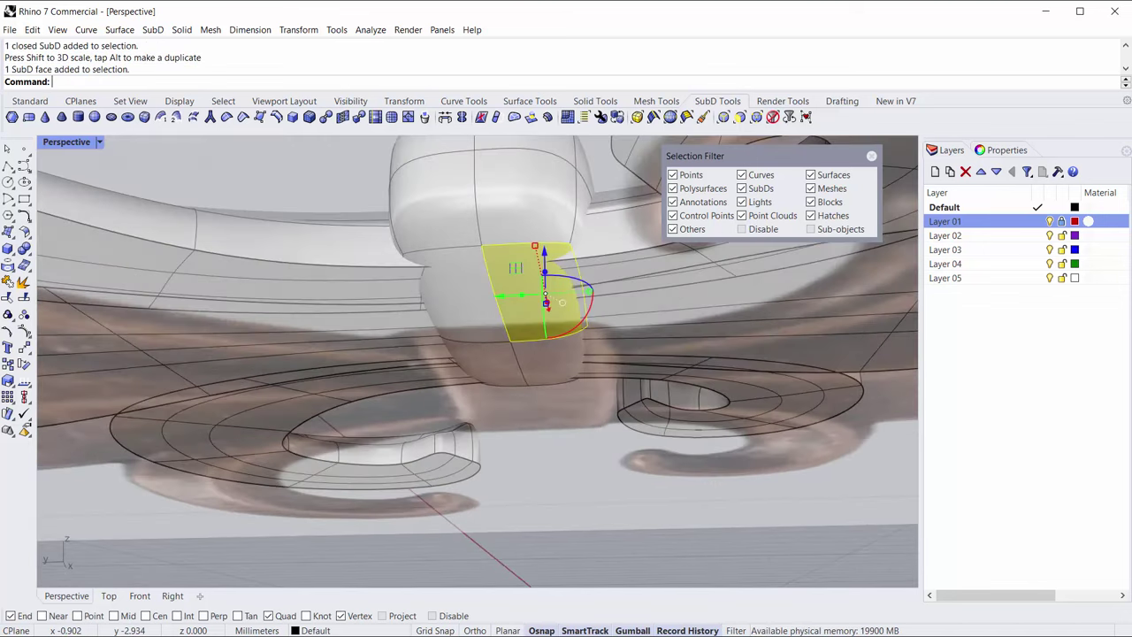
pyautogui.keyDown('ctrl'); pyautogui.keyDown('shift'); pyautogui.click(472, 292); pyautogui.keyUp('shift'); pyautogui.keyUp('ctrl')
pyautogui.keyDown('ctrl'); pyautogui.keyDown('shift'); pyautogui.click(507, 381); pyautogui.keyUp('shift'); pyautogui.keyUp('ctrl')
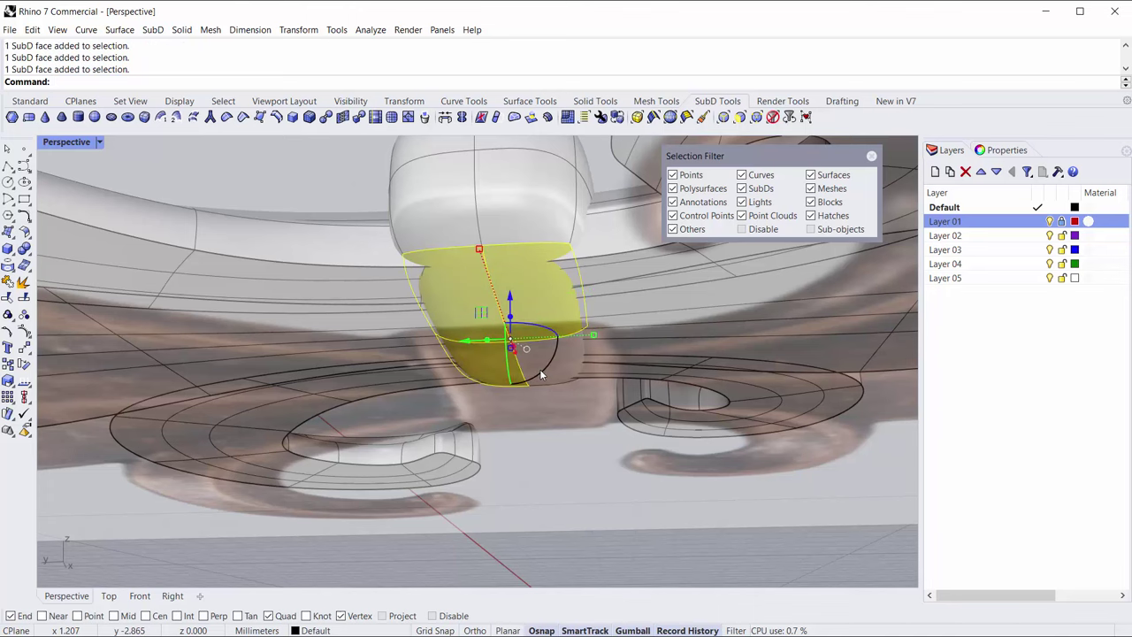
pyautogui.moveTo(557, 331); pyautogui.dragTo(475, 290, button='right')
pyautogui.scroll(6, 475, 290)
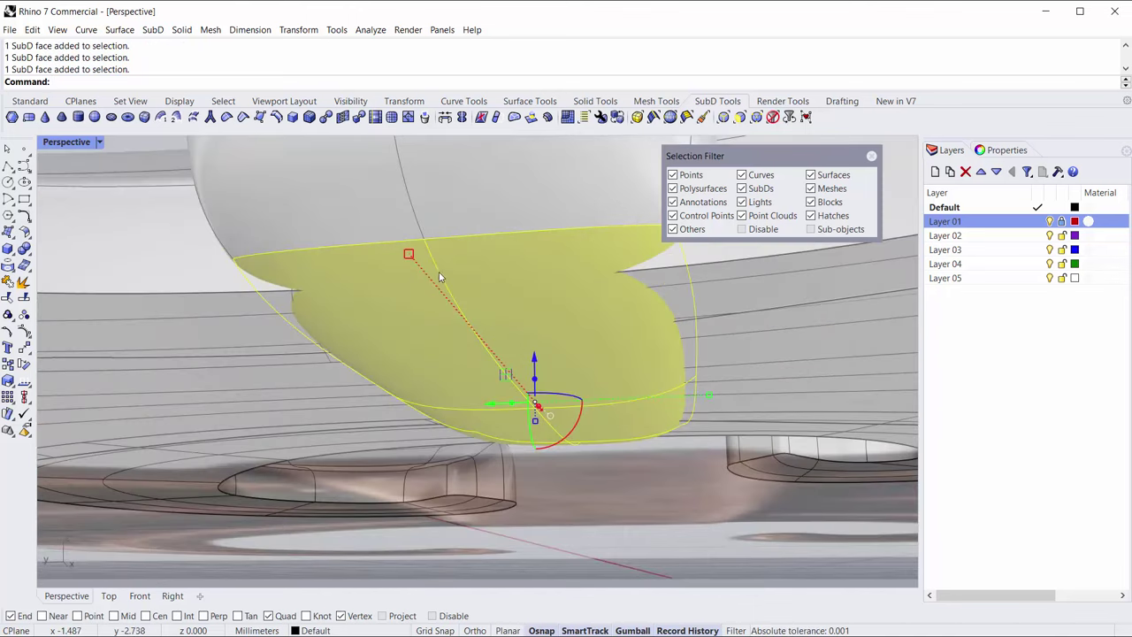
pyautogui.moveTo(409, 255)
pyautogui.mouseDown()
pyautogui.moveTo(394, 238)
pyautogui.moveTo(400, 246)
pyautogui.mouseUp()
pyautogui.scroll(-5, 463, 314)
pyautogui.moveTo(463, 314); pyautogui.dragTo(442, 390, button='right')
pyautogui.scroll(3, 419, 444)
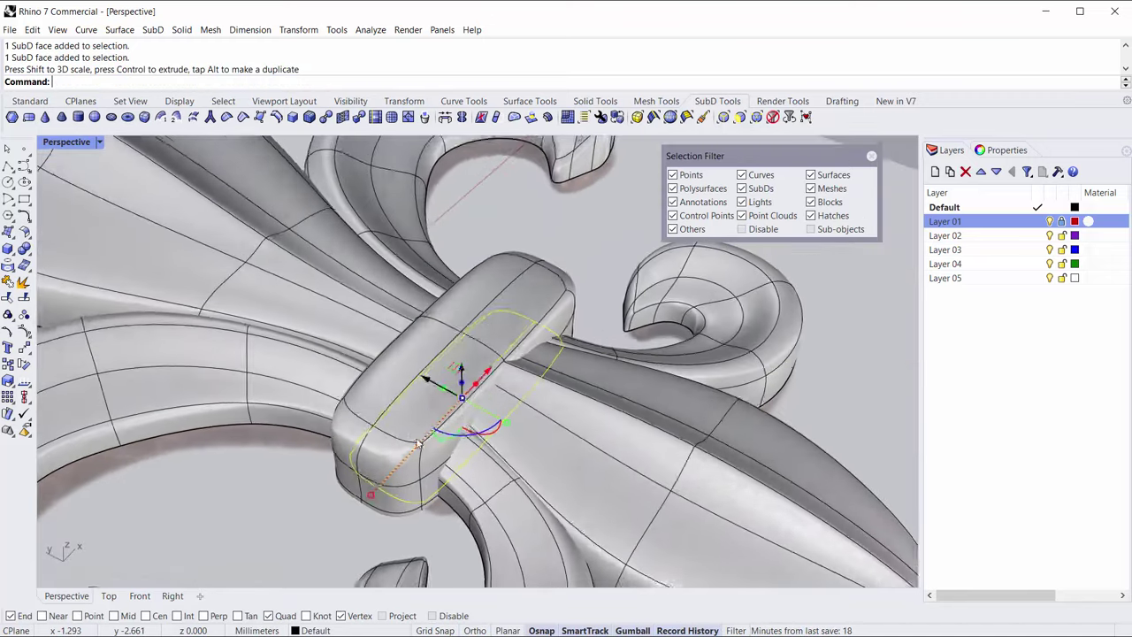
pyautogui.click(561, 196)
# - Scale the four top faces of the band slightly narrower along X
pyautogui.moveTo(575, 243)
pyautogui.mouseDown(button='right')
pyautogui.moveTo(442, 182)
pyautogui.moveTo(574, 238)
pyautogui.mouseUp(button='right')
pyautogui.moveTo(480, 332); pyautogui.dragTo(468, 417, button='right')
pyautogui.scroll(2, 468, 344)
pyautogui.keyDown('ctrl'); pyautogui.keyDown('shift'); pyautogui.click(467, 417); pyautogui.keyUp('shift'); pyautogui.keyUp('ctrl')
pyautogui.keyDown('ctrl'); pyautogui.keyDown('shift'); pyautogui.click(536, 327); pyautogui.keyUp('shift'); pyautogui.keyUp('ctrl')
pyautogui.keyDown('ctrl'); pyautogui.keyDown('shift'); pyautogui.click(486, 334); pyautogui.keyUp('shift'); pyautogui.keyUp('ctrl')
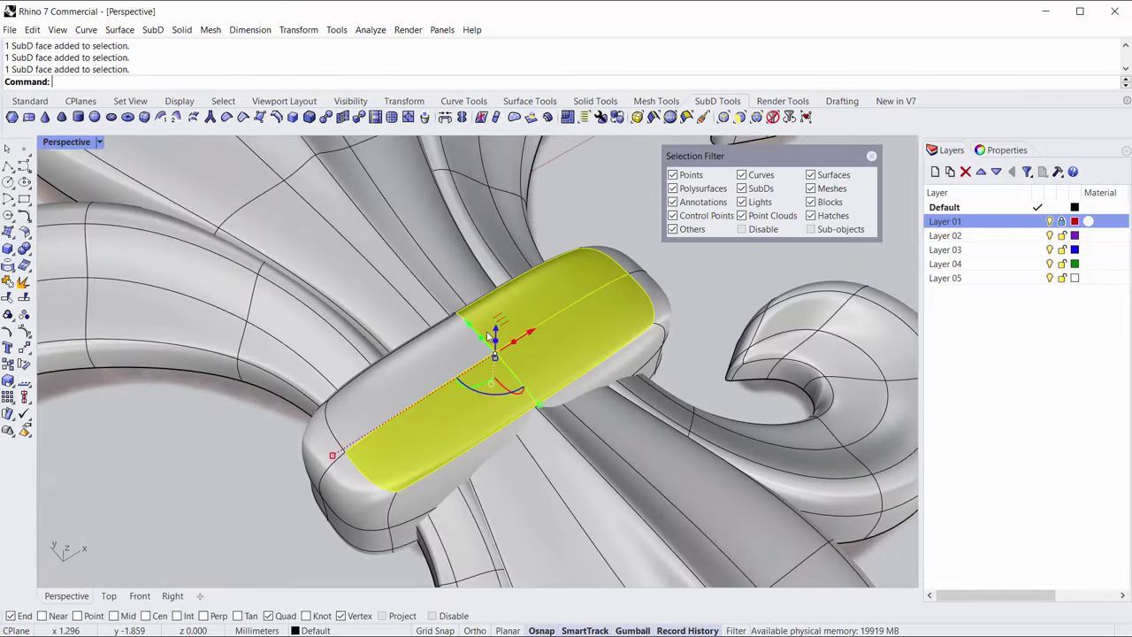
pyautogui.keyDown('ctrl'); pyautogui.keyDown('shift'); pyautogui.click(399, 376); pyautogui.keyUp('shift'); pyautogui.keyUp('ctrl')
pyautogui.moveTo(339, 456)
pyautogui.mouseDown()
pyautogui.moveTo(358, 438)
pyautogui.moveTo(349, 439)
pyautogui.mouseUp()
pyautogui.moveTo(352, 518); pyautogui.dragTo(349, 463, button='right')
pyautogui.click(262, 468)
# - Lower the four upper corner faces at both ends of the band slightly
pyautogui.keyDown('ctrl'); pyautogui.keyDown('shift'); pyautogui.click(342, 454); pyautogui.keyUp('shift'); pyautogui.keyUp('ctrl')
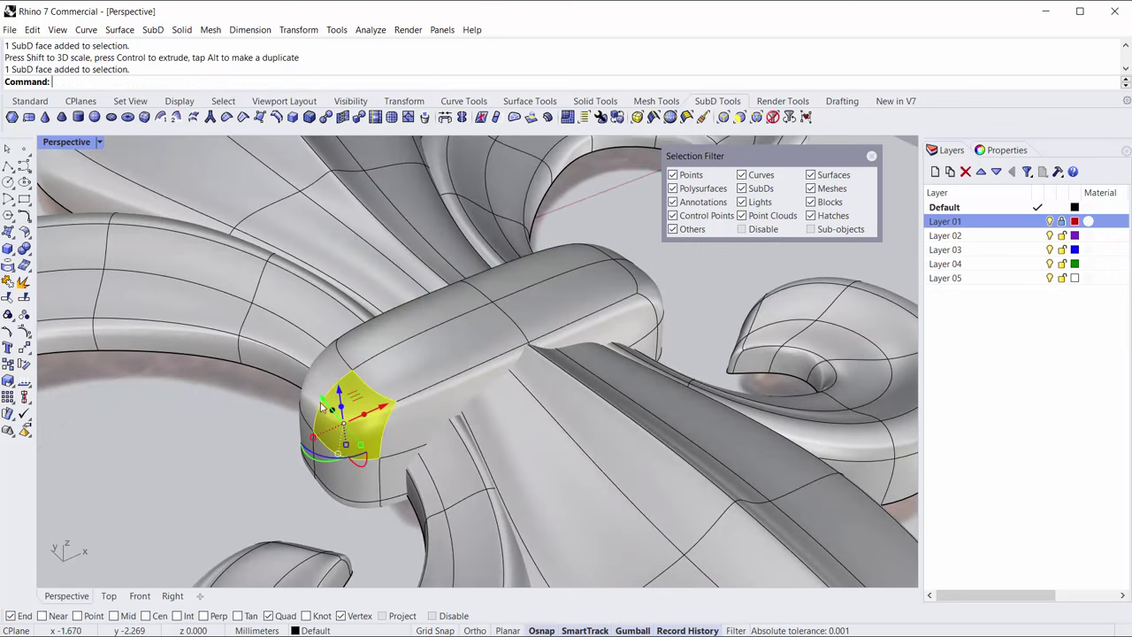
pyautogui.keyDown('ctrl'); pyautogui.keyDown('shift'); pyautogui.click(326, 366); pyautogui.keyUp('shift'); pyautogui.keyUp('ctrl')
pyautogui.moveTo(327, 366); pyautogui.dragTo(425, 394, button='right')
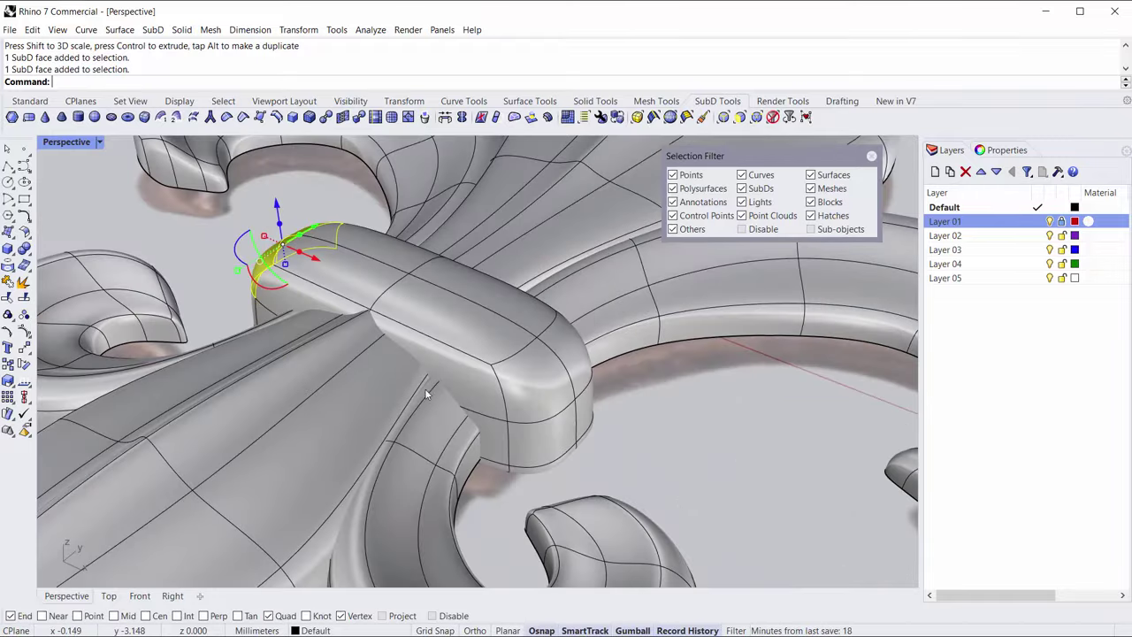
pyautogui.keyDown('ctrl'); pyautogui.keyDown('shift'); pyautogui.click(518, 393); pyautogui.keyUp('shift'); pyautogui.keyUp('ctrl')
pyautogui.keyDown('ctrl'); pyautogui.keyDown('shift'); pyautogui.click(579, 353); pyautogui.keyUp('shift'); pyautogui.keyUp('ctrl')
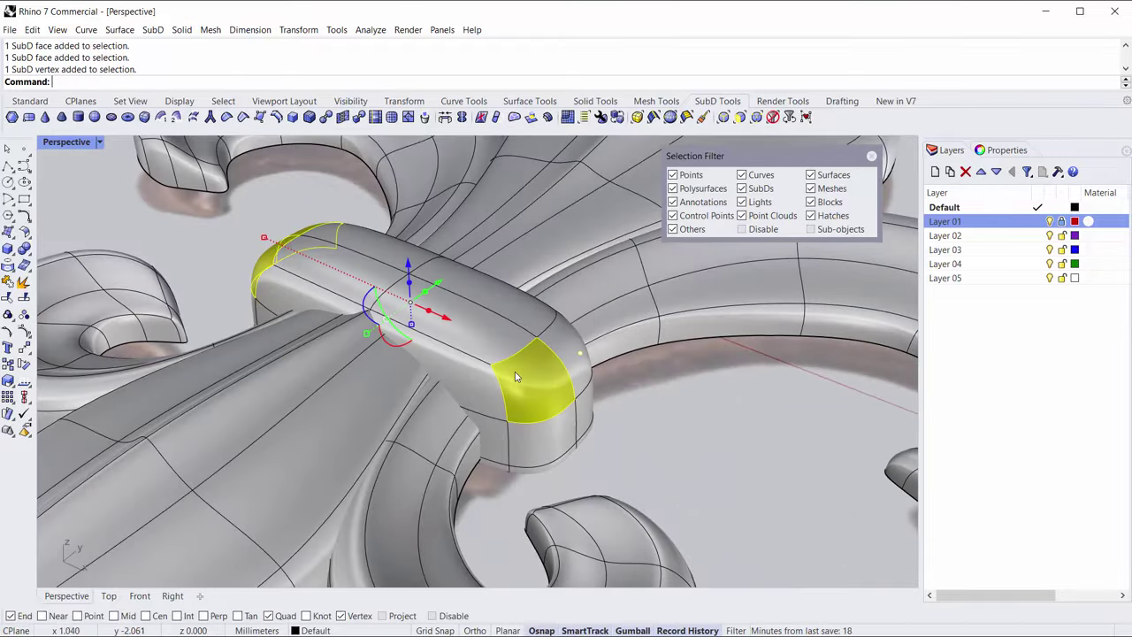
pyautogui.keyDown('ctrl'); pyautogui.keyDown('shift'); pyautogui.click(571, 352); pyautogui.keyUp('shift'); pyautogui.keyUp('ctrl')
pyautogui.moveTo(413, 273); pyautogui.dragTo(413, 286)
pyautogui.click(247, 268)
# - Raise the two short edges crossing the middle of the band's top slightly
pyautogui.keyDown('ctrl'); pyautogui.keyDown('shift'); pyautogui.click(405, 292); pyautogui.keyUp('shift'); pyautogui.keyUp('ctrl')
pyautogui.keyDown('ctrl'); pyautogui.keyDown('shift'); pyautogui.click(410, 252); pyautogui.keyUp('shift'); pyautogui.keyUp('ctrl')
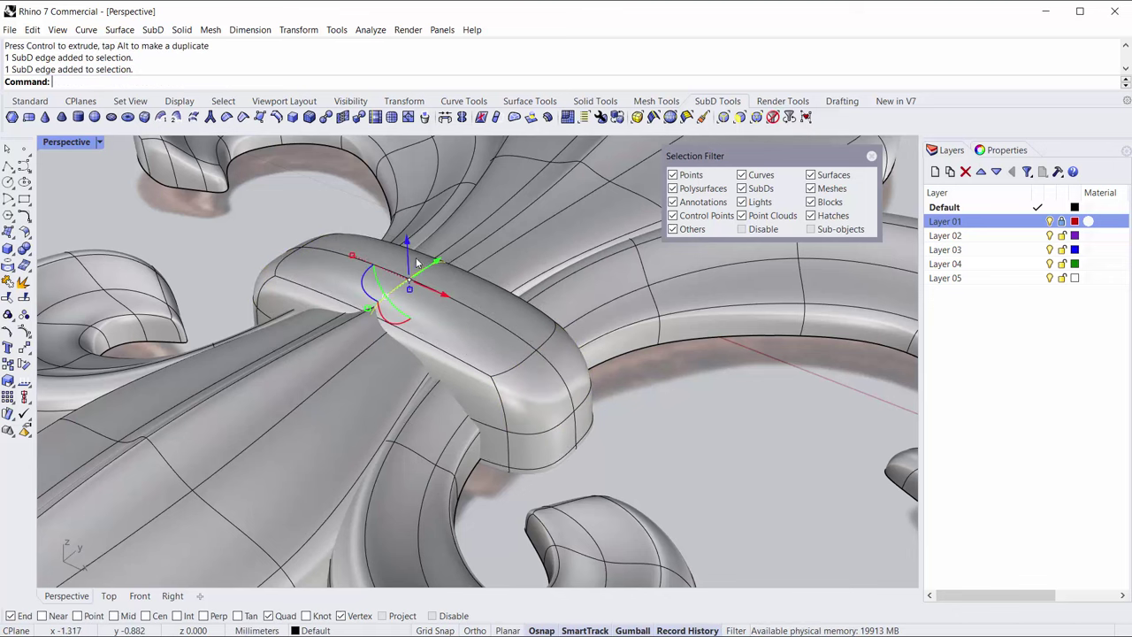
pyautogui.moveTo(408, 241); pyautogui.dragTo(405, 226)
pyautogui.click(246, 260)
pyautogui.scroll(-10, 248, 261)
pyautogui.moveTo(251, 263); pyautogui.dragTo(506, 344, button='right')
pyautogui.scroll(-4, 310, 362)
pyautogui.scroll(8, 504, 390)
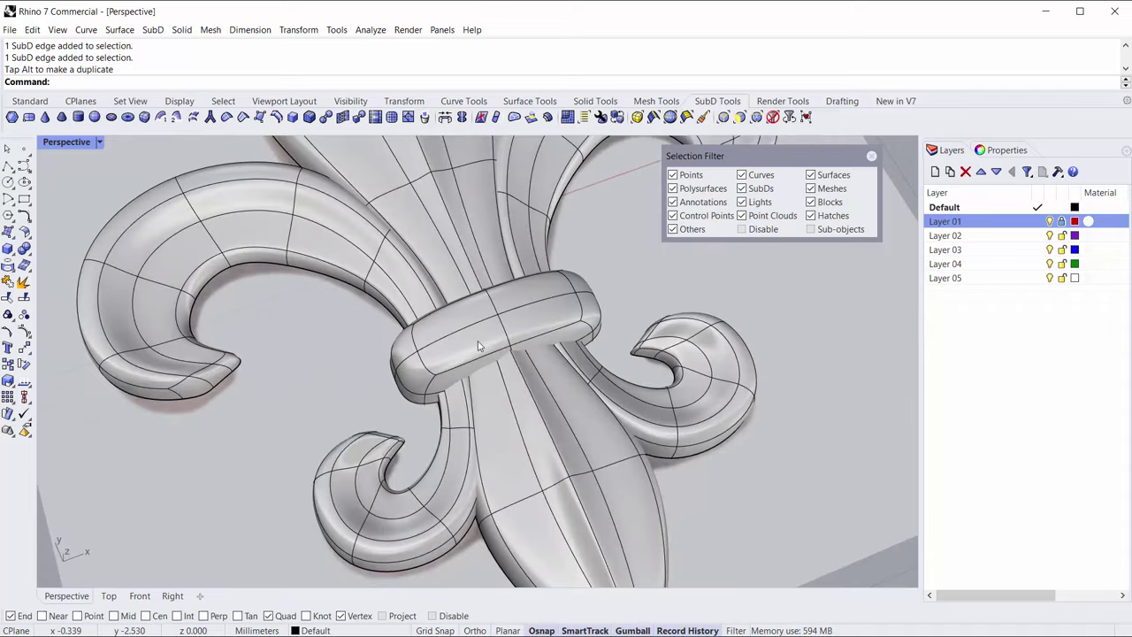
# - Insert edge loops on both sides of the band's lengthwise central loop, with BothSides=Yes and OffsetMode=Absolute
pyautogui.scroll(4, 478, 346)
pyautogui.moveTo(477, 346); pyautogui.dragTo(546, 320, button='right')
pyautogui.doubleClick(509, 273)
pyautogui.moveTo(509, 272); pyautogui.dragTo(460, 305, button='right')
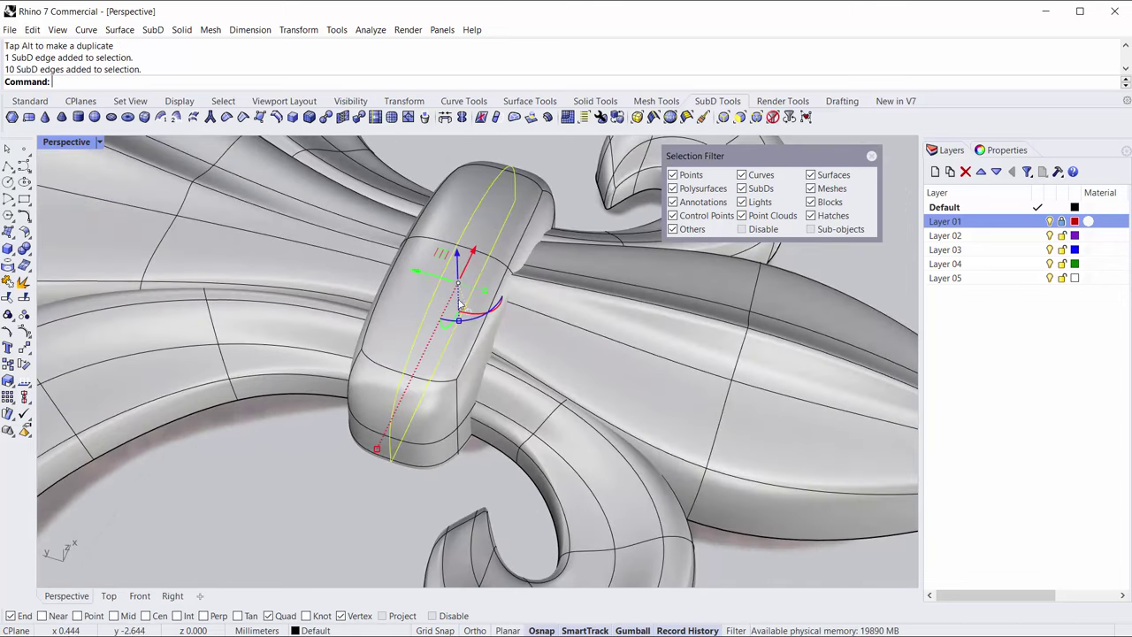
pyautogui.click(276, 117)
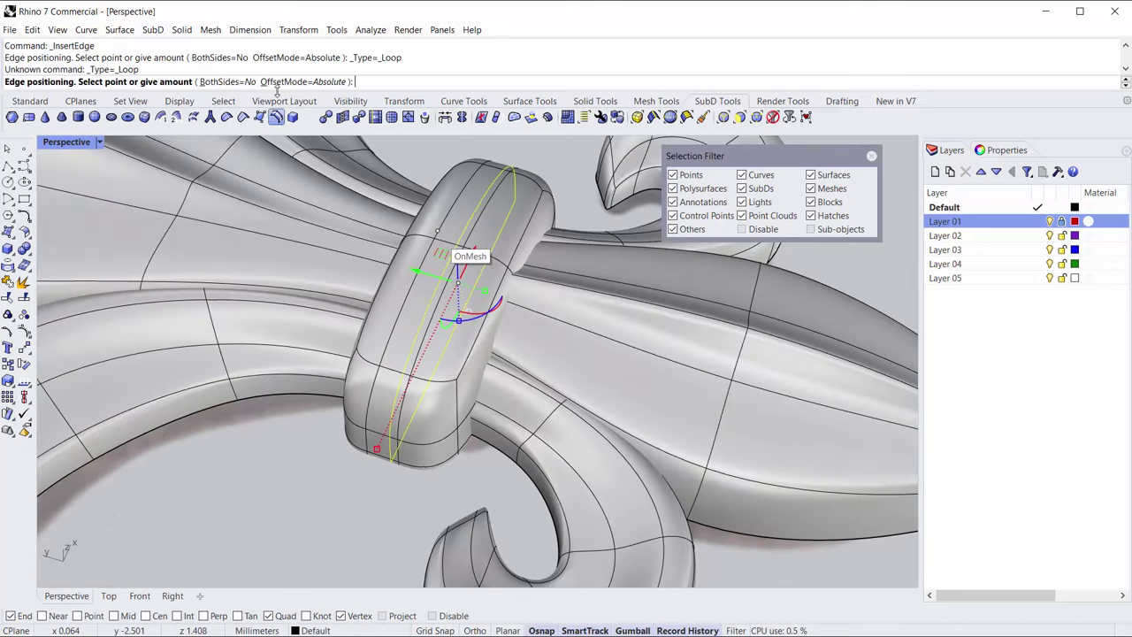
pyautogui.click(228, 83)
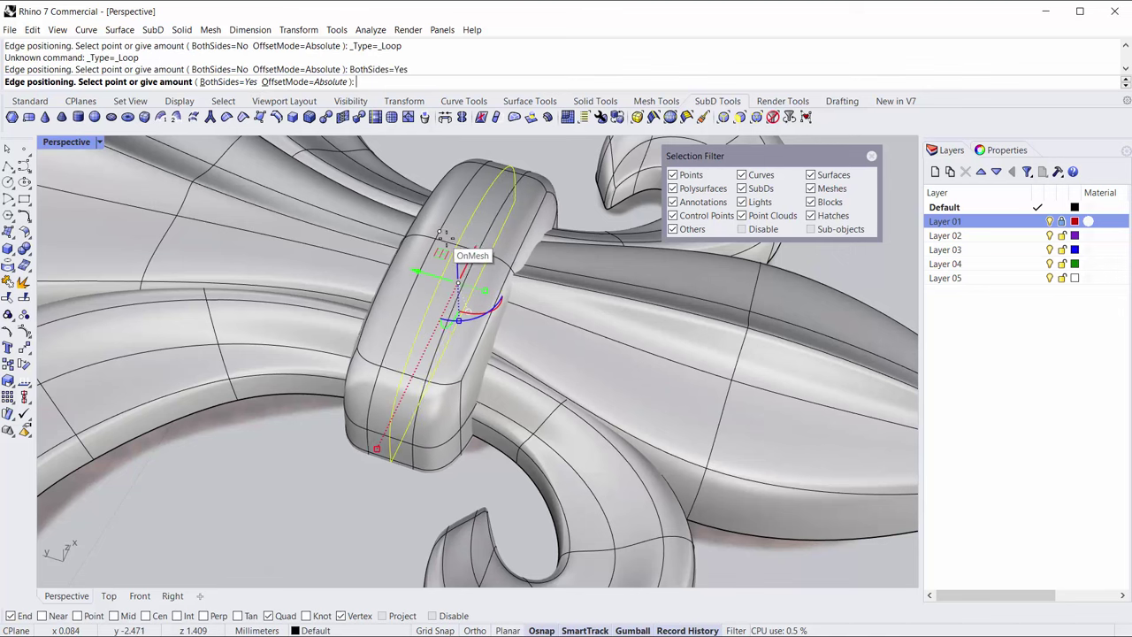
pyautogui.click(445, 233)
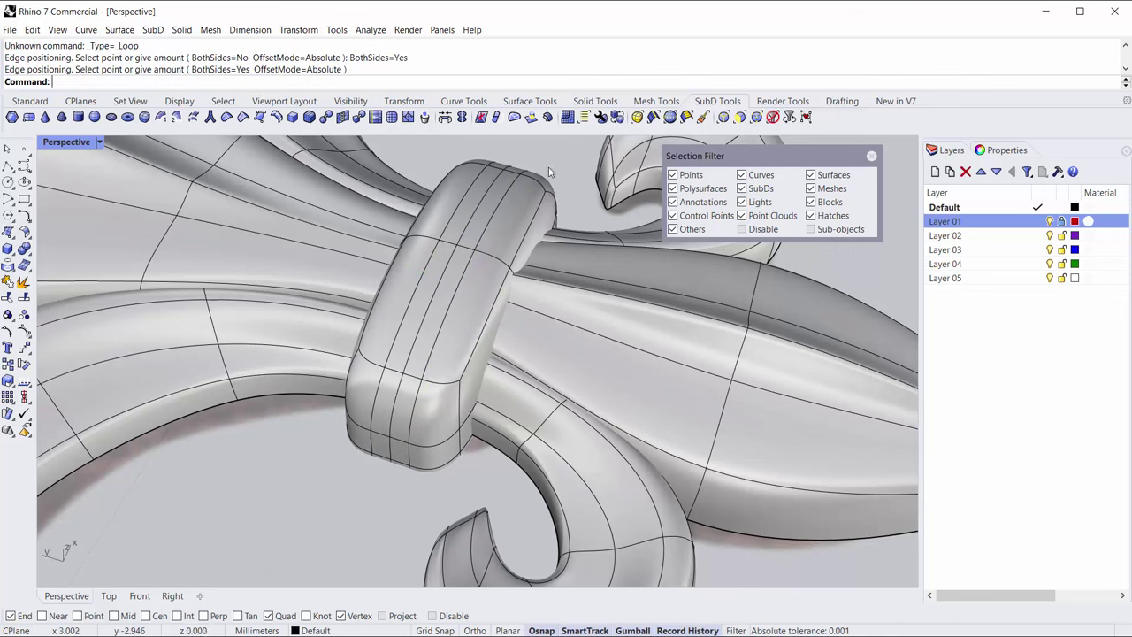
# - Lower the two central lengthwise edges on the band's top slightly to form a shallow groove
pyautogui.keyDown('ctrl'); pyautogui.keyDown('shift'); pyautogui.click(483, 206); pyautogui.keyUp('shift'); pyautogui.keyUp('ctrl')
pyautogui.keyDown('ctrl'); pyautogui.keyDown('shift'); pyautogui.click(436, 282); pyautogui.keyUp('shift'); pyautogui.keyUp('ctrl')
pyautogui.moveTo(479, 299); pyautogui.dragTo(437, 287, button='right')
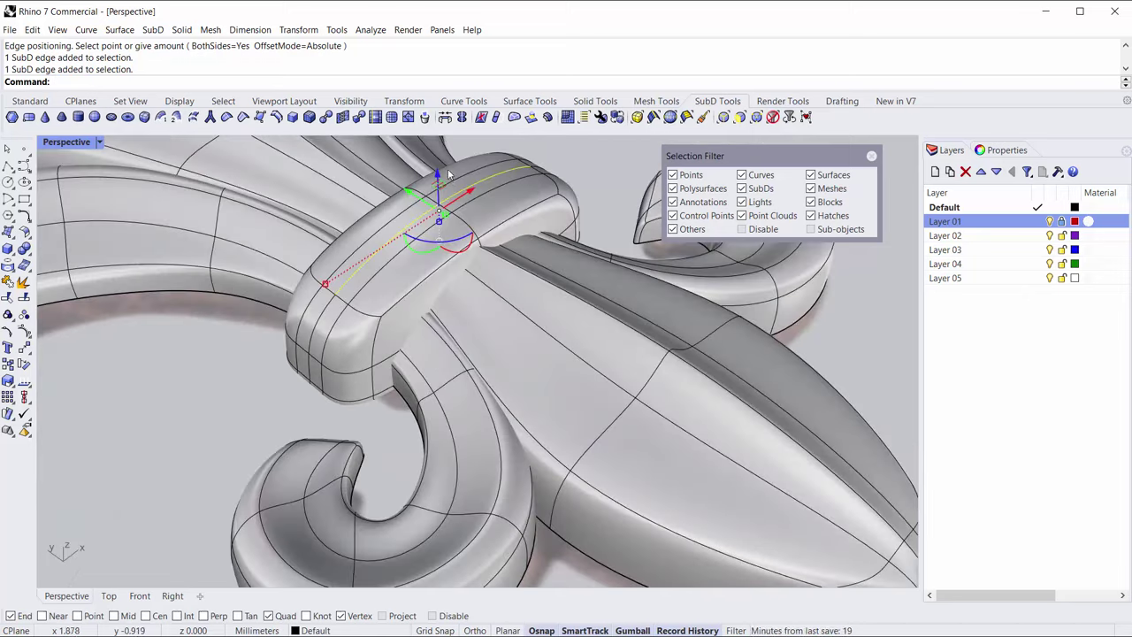
pyautogui.moveTo(436, 179); pyautogui.dragTo(437, 190)
pyautogui.click(598, 183)
pyautogui.scroll(-5, 531, 230)
pyautogui.moveTo(531, 230); pyautogui.dragTo(467, 317, button='right')
pyautogui.keyDown('shift'); pyautogui.moveTo(467, 363); pyautogui.dragTo(439, 397, button='right'); pyautogui.keyUp('shift')
pyautogui.scroll(-4, 445, 358)
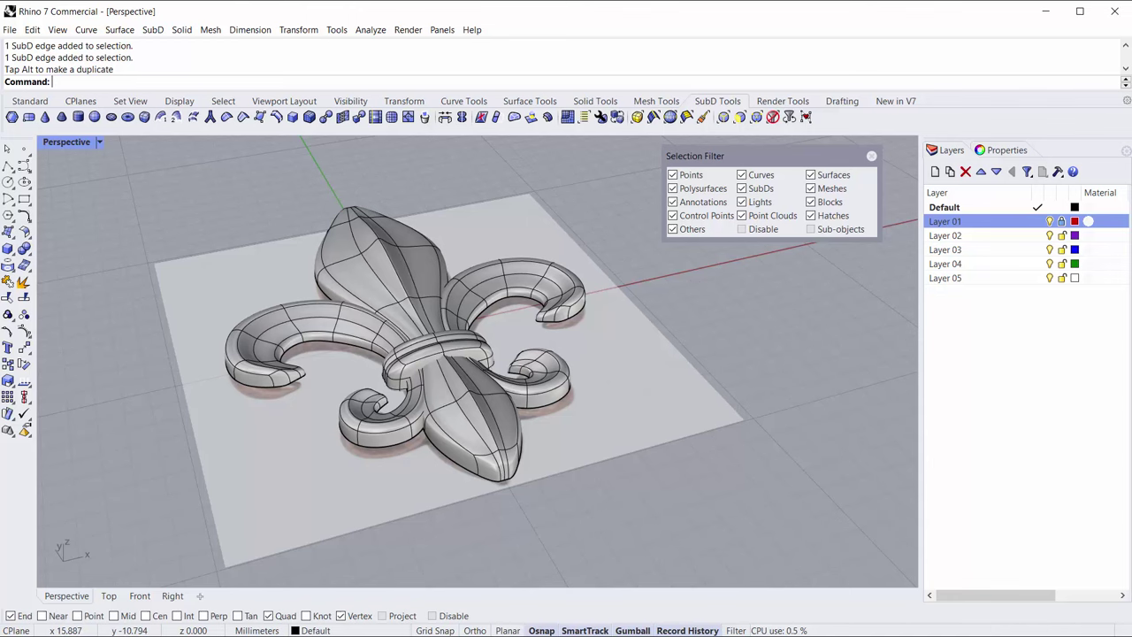
# - Hide the reference picture by turning off Layer 01
pyautogui.click(1050, 221)
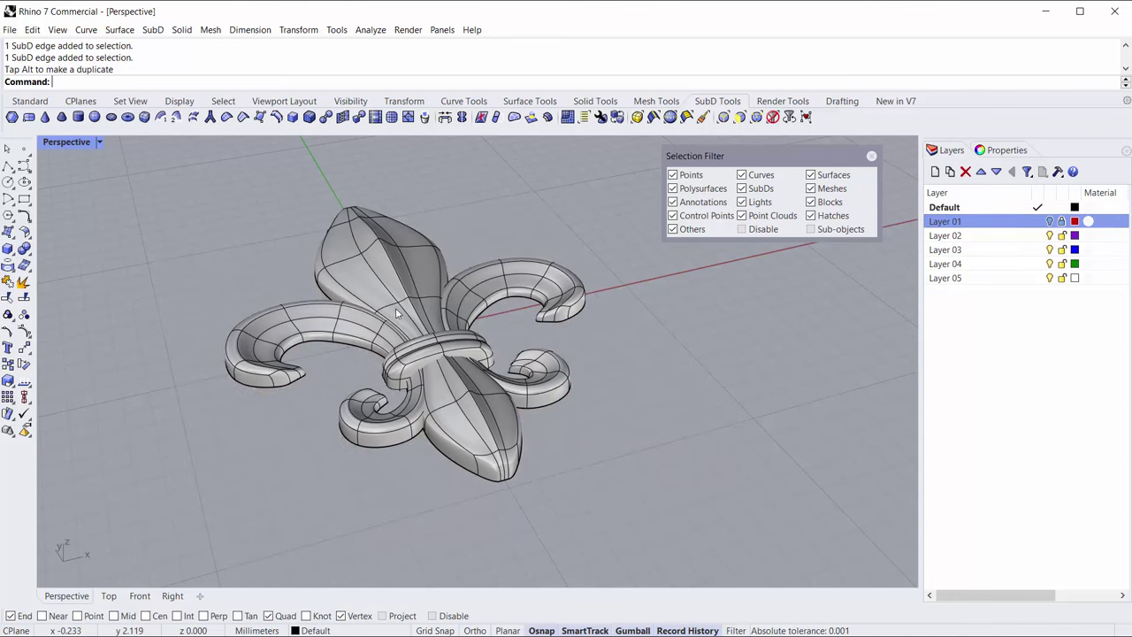
pyautogui.moveTo(395, 315); pyautogui.dragTo(379, 383, button='right')
pyautogui.scroll(-6, 450, 430)
pyautogui.moveTo(451, 430); pyautogui.dragTo(416, 407, button='right')
# - Move all four SubDs of the fleur-de-lis up along Z, accepting the break in history
pyautogui.moveTo(336, 238); pyautogui.dragTo(643, 555)
pyautogui.moveTo(643, 555); pyautogui.dragTo(448, 296, button='right')
pyautogui.moveTo(472, 314); pyautogui.dragTo(527, 188)
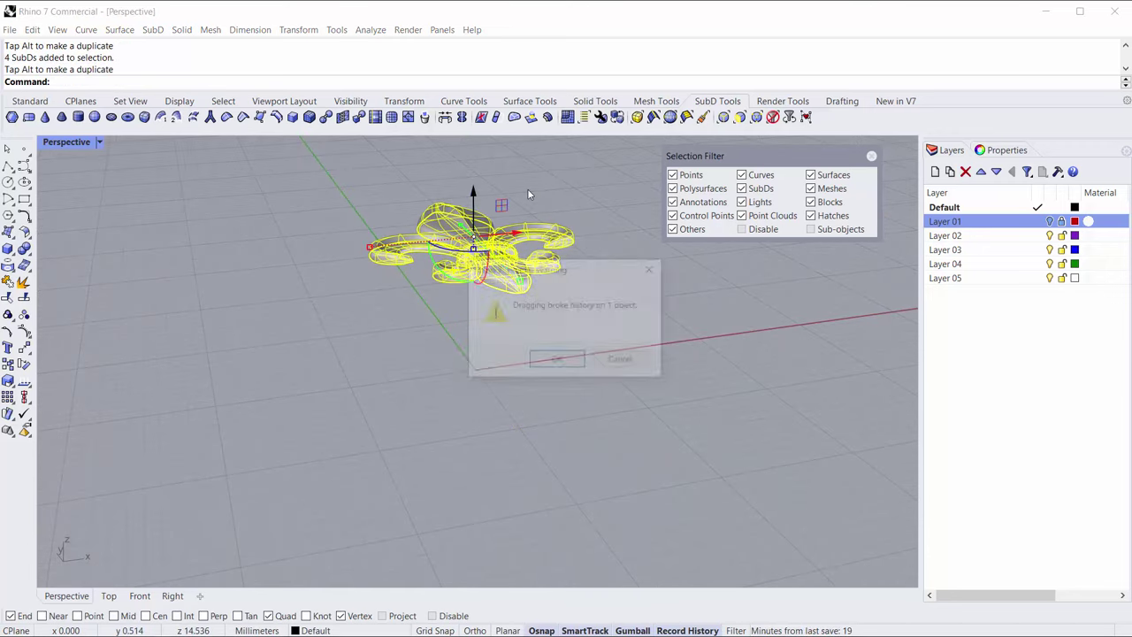
pyautogui.click(557, 360)
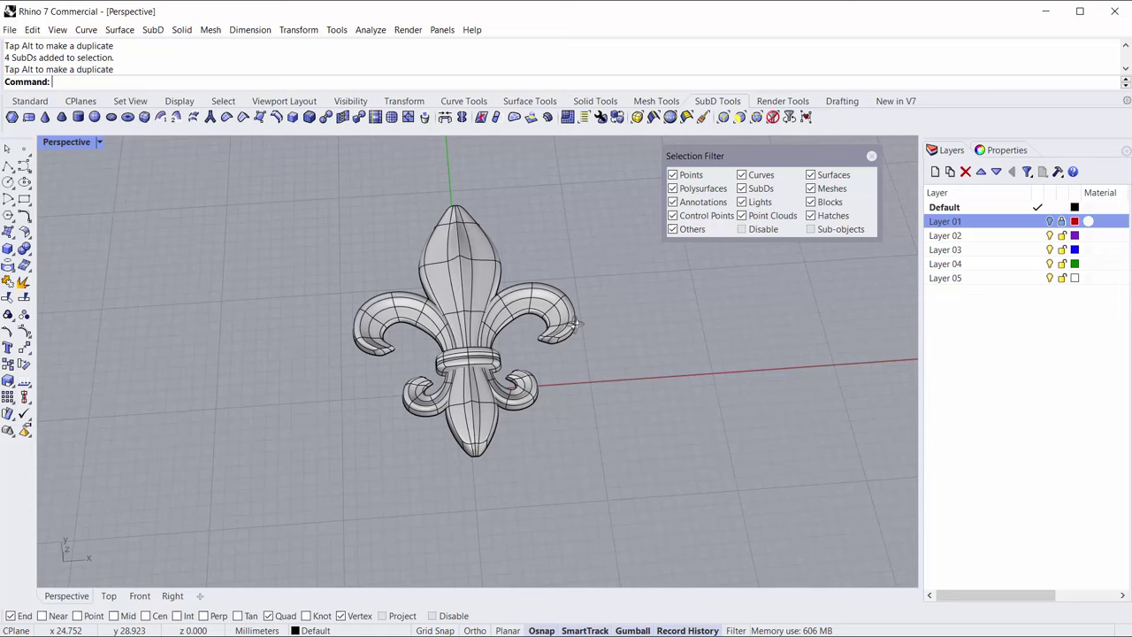
# - Examine the whole fleur-de-lis in the Top view and check how the central petal's tip lines up with the Y axis
pyautogui.scroll(3, 447, 369)
pyautogui.moveTo(447, 369); pyautogui.dragTo(436, 396, button='right')
pyautogui.doubleClick(50, 143)
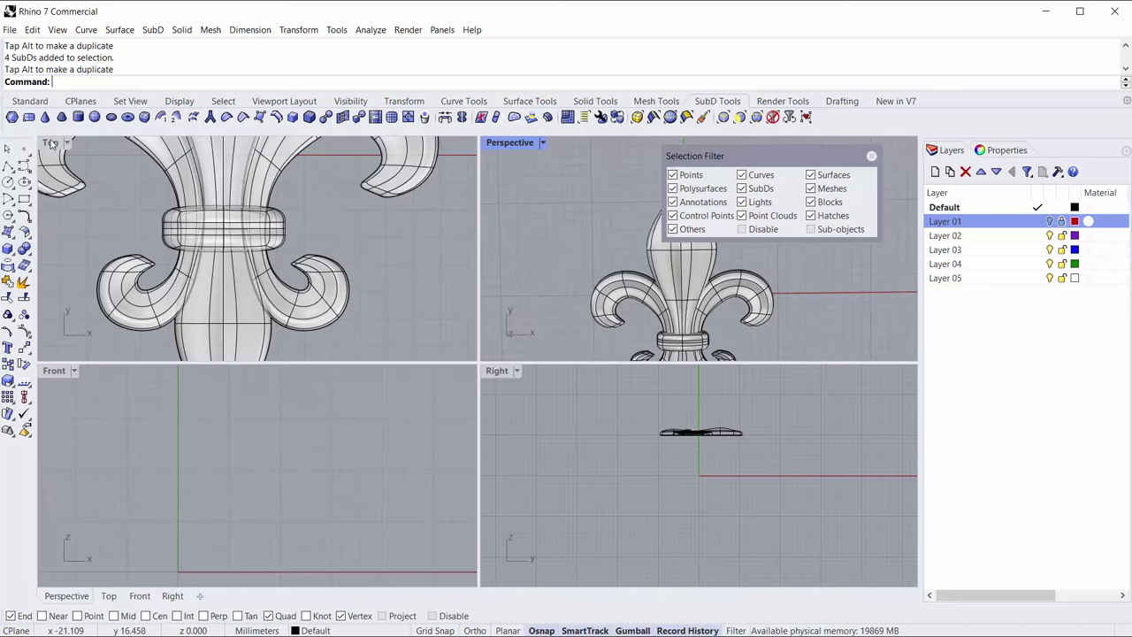
pyautogui.doubleClick(50, 143)
pyautogui.scroll(-5, 272, 281)
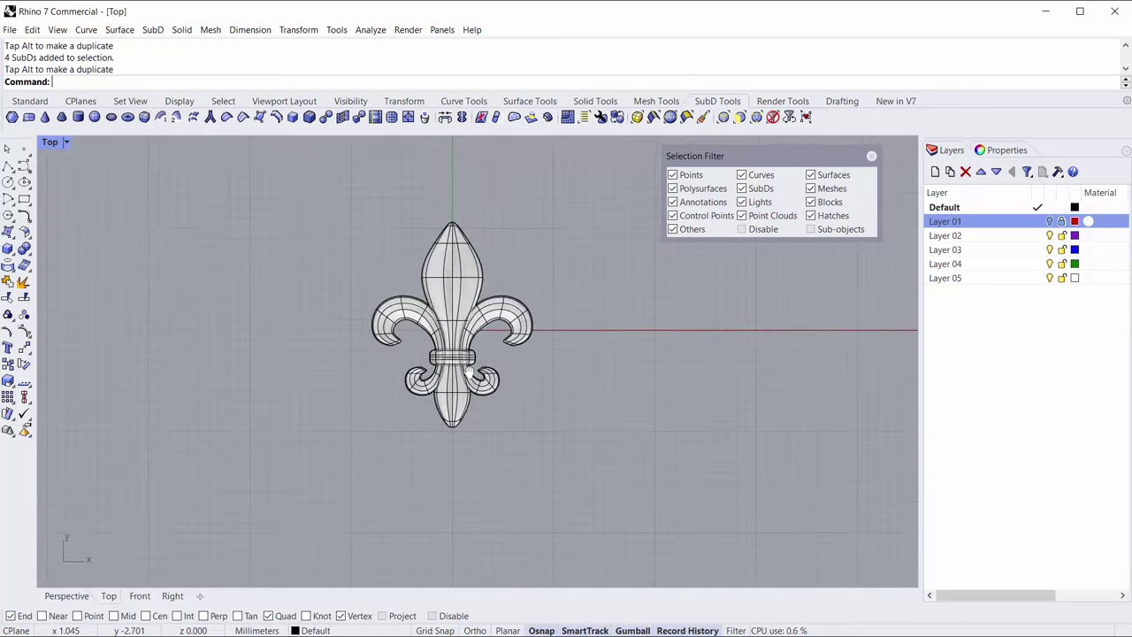
pyautogui.scroll(10, 457, 276)
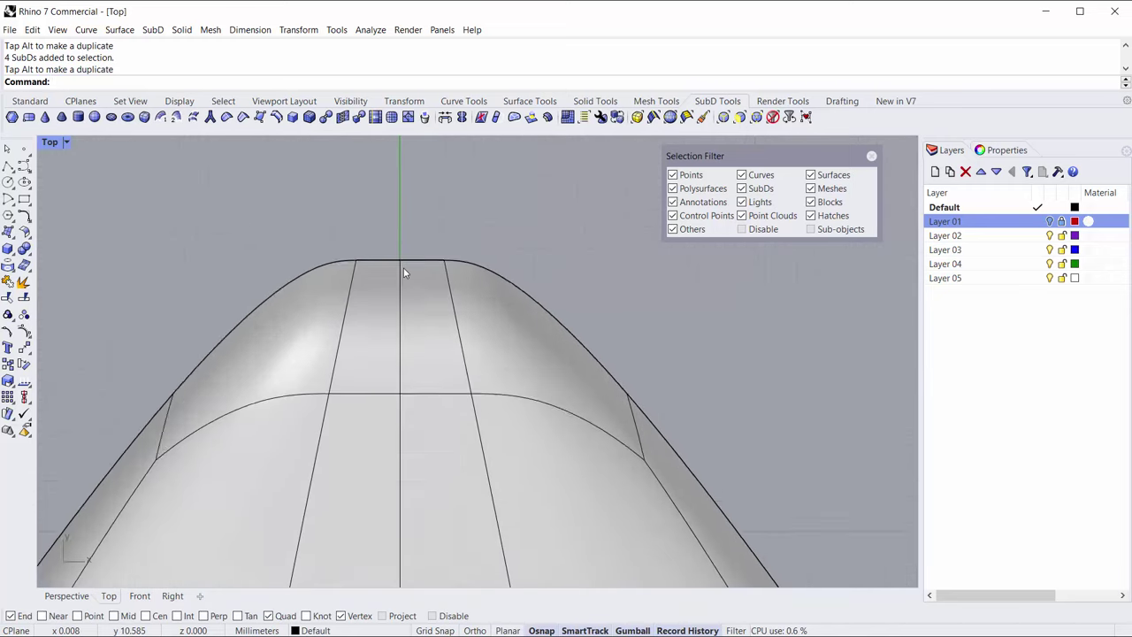
pyautogui.scroll(1, 378, 264)
pyautogui.scroll(-6, 429, 267)
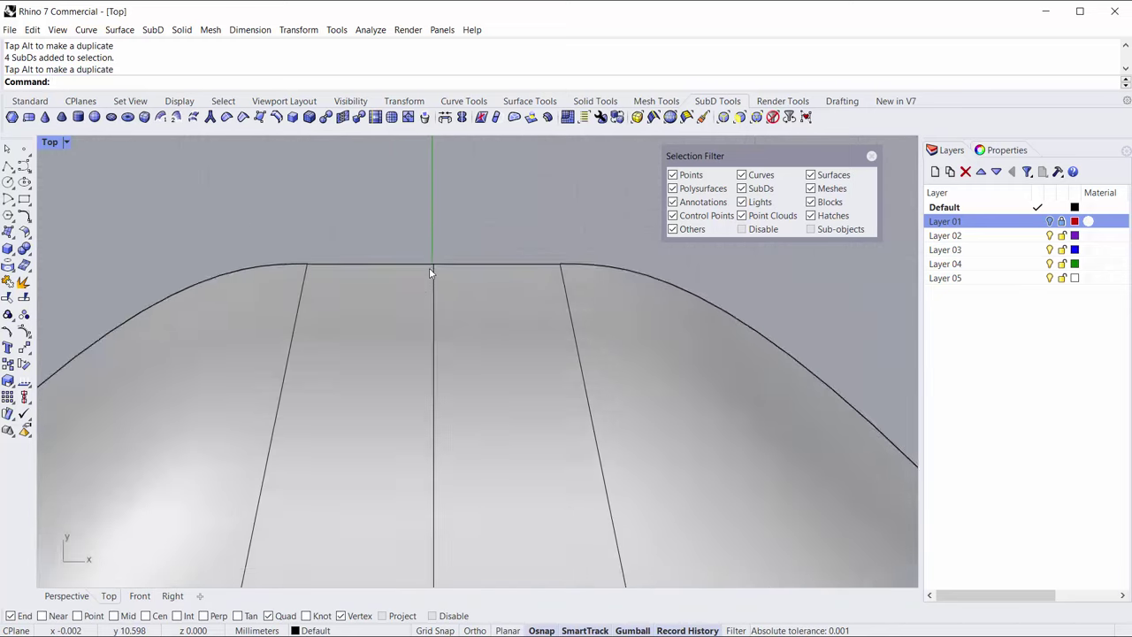
pyautogui.scroll(-8, 429, 275)
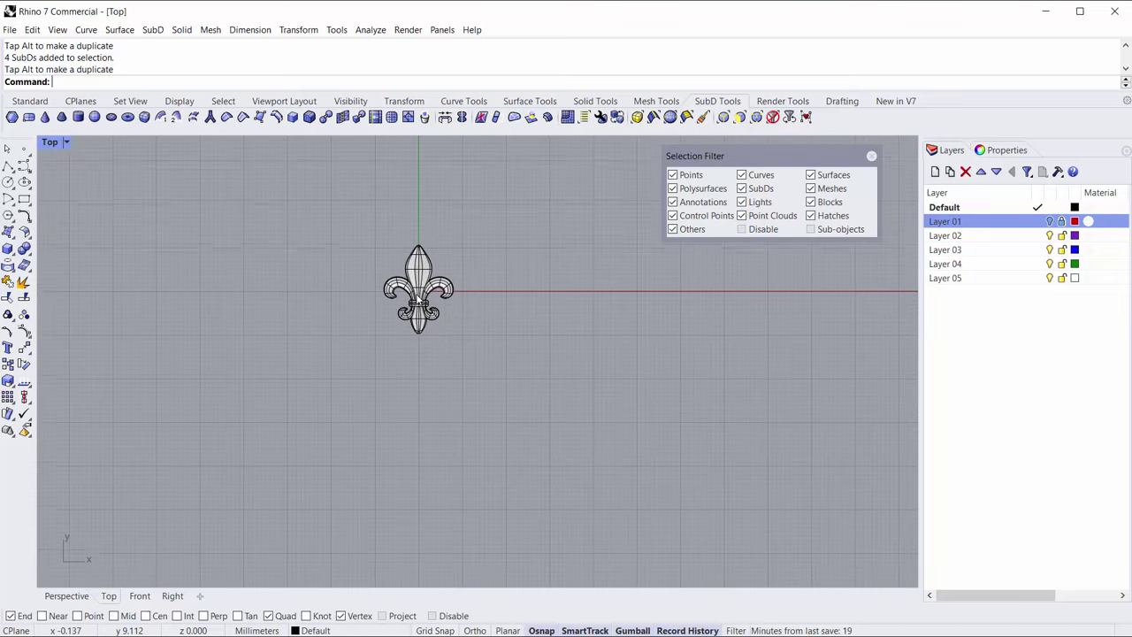
# - Move one inner edge of the upper-left curled petal slightly up along Y in the Top view
pyautogui.scroll(5, 455, 347)
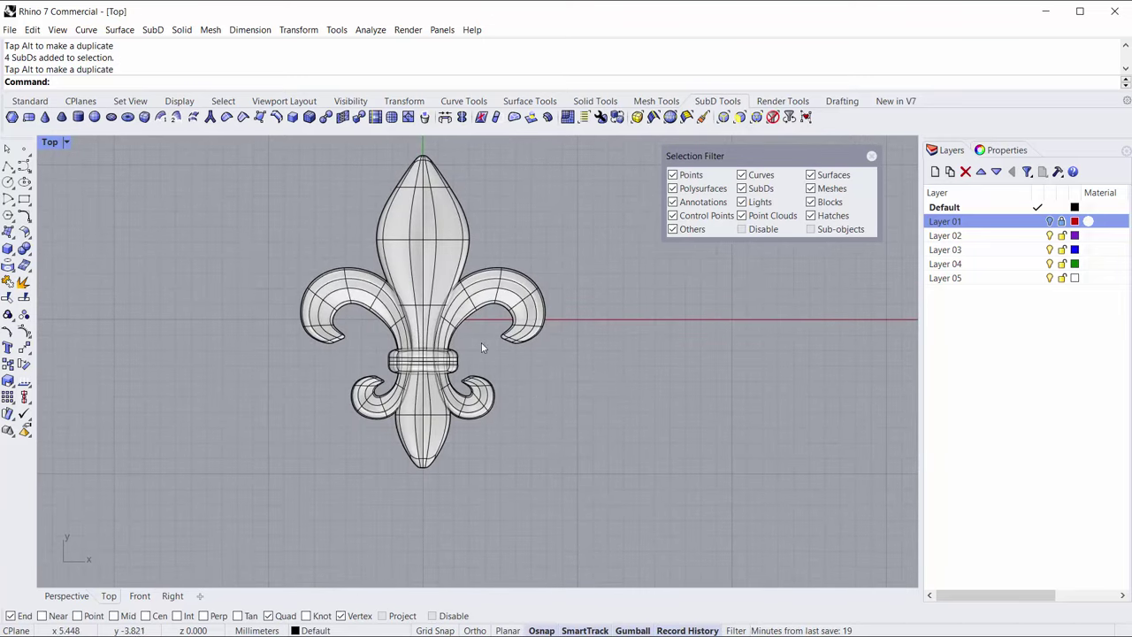
pyautogui.scroll(5, 383, 323)
pyautogui.scroll(6, 347, 287)
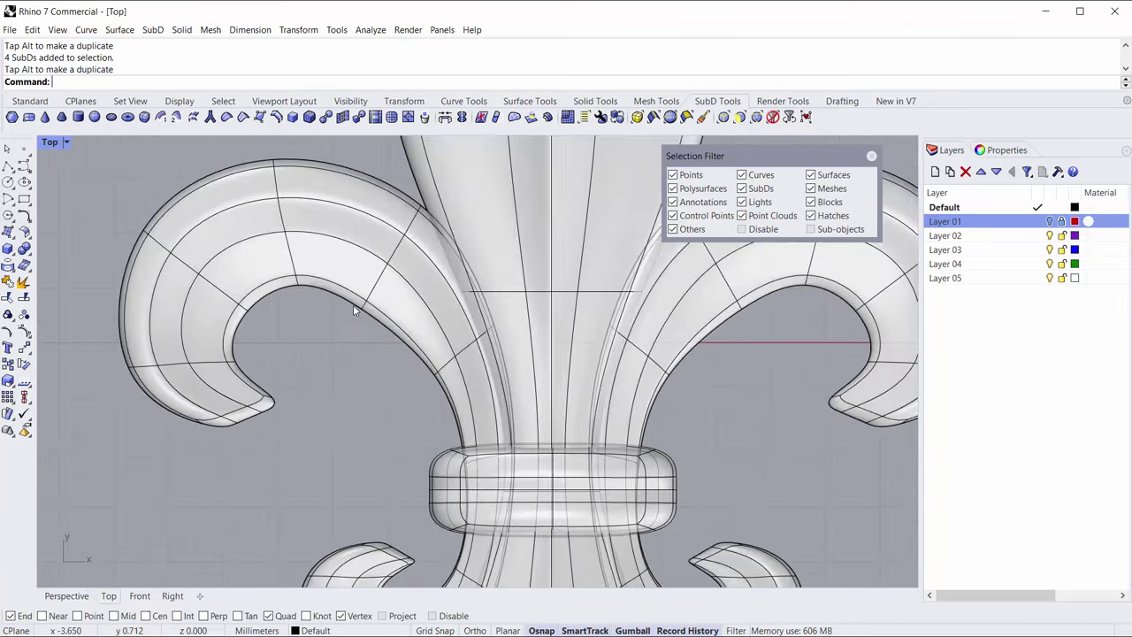
pyautogui.keyDown('ctrl'); pyautogui.keyDown('shift'); pyautogui.click(388, 309); pyautogui.keyUp('shift'); pyautogui.keyUp('ctrl')
pyautogui.moveTo(406, 283)
pyautogui.mouseDown()
pyautogui.moveTo(411, 269)
pyautogui.moveTo(418, 276)
pyautogui.moveTo(409, 265)
pyautogui.mouseUp()
pyautogui.scroll(-8, 383, 442)
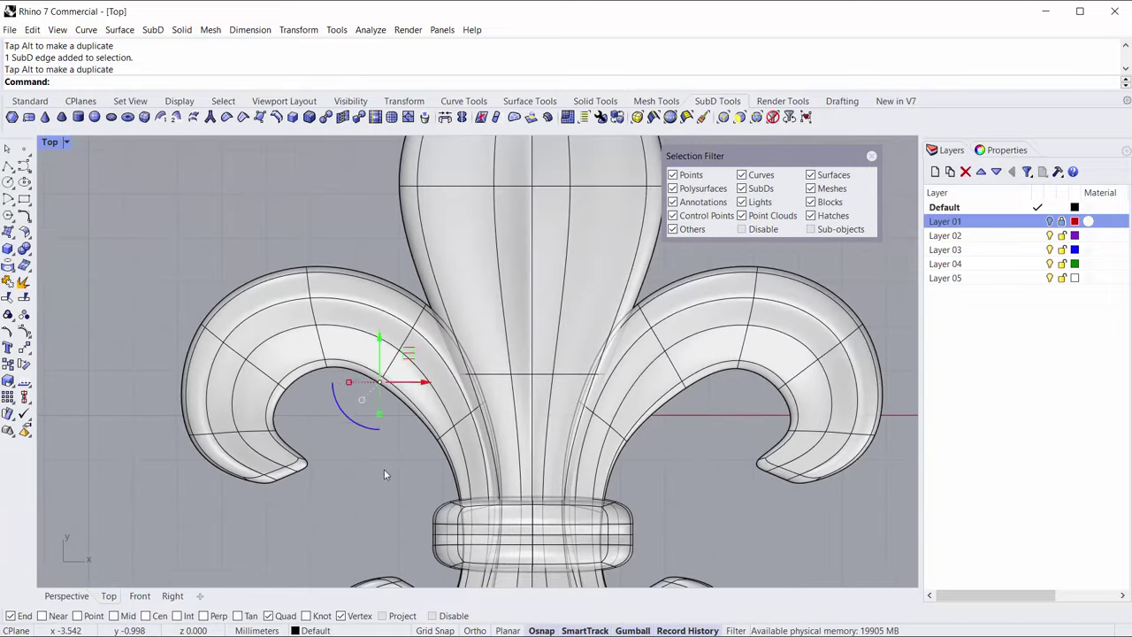
pyautogui.press('Escape')
pyautogui.moveTo(386, 462); pyautogui.dragTo(378, 353, button='right')
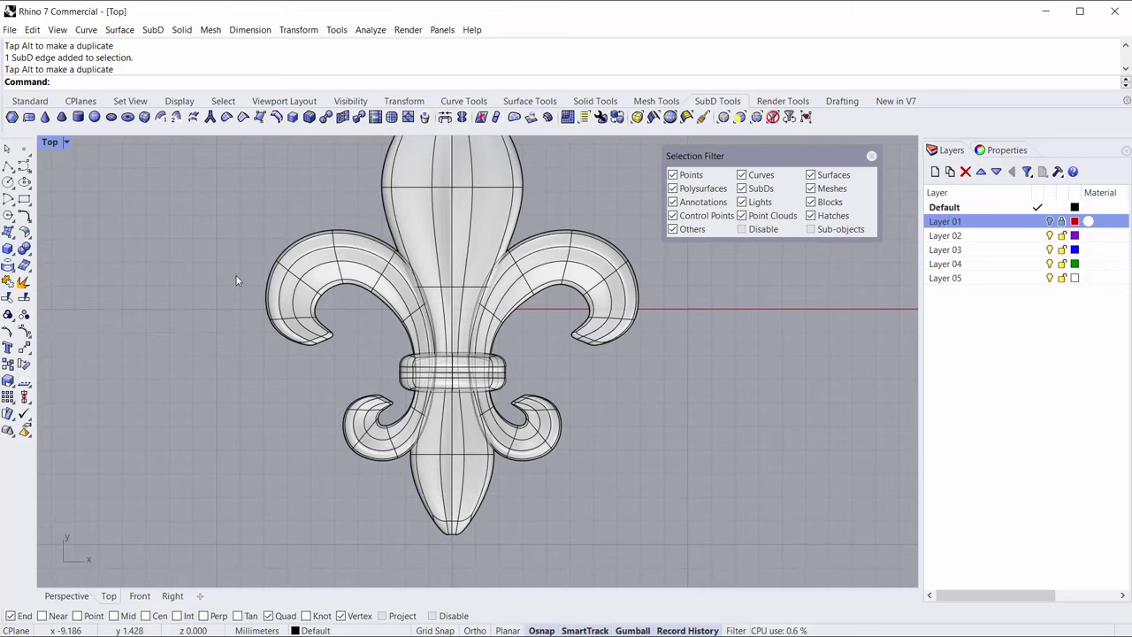
# - Draw a 16.5 mm diameter circle centred on the origin in the Front view
pyautogui.doubleClick(50, 143)
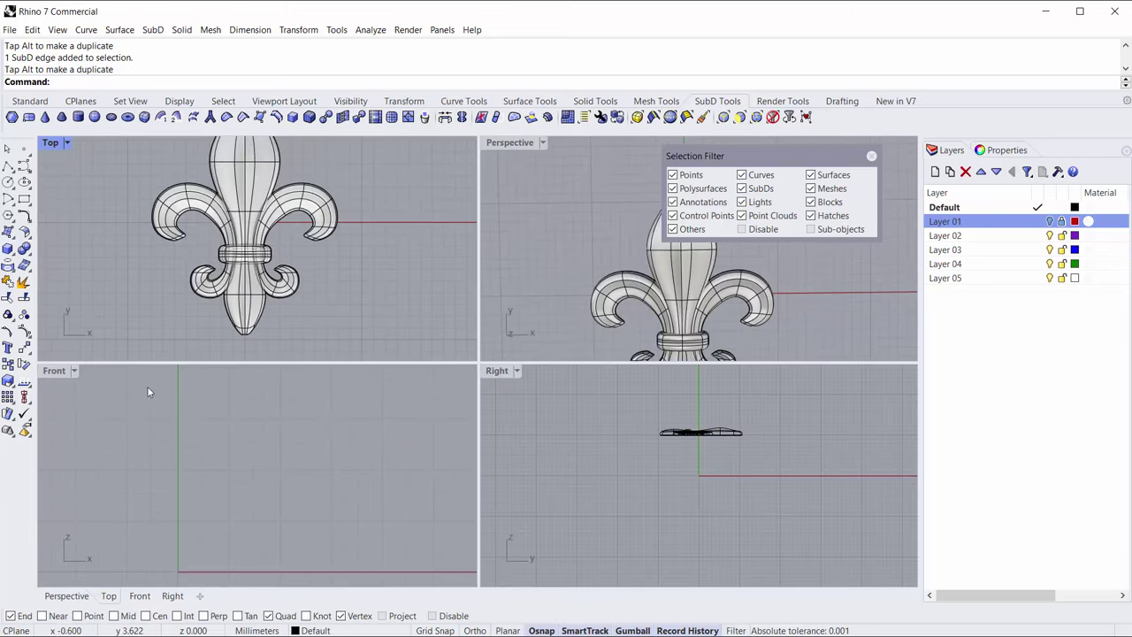
pyautogui.doubleClick(51, 370)
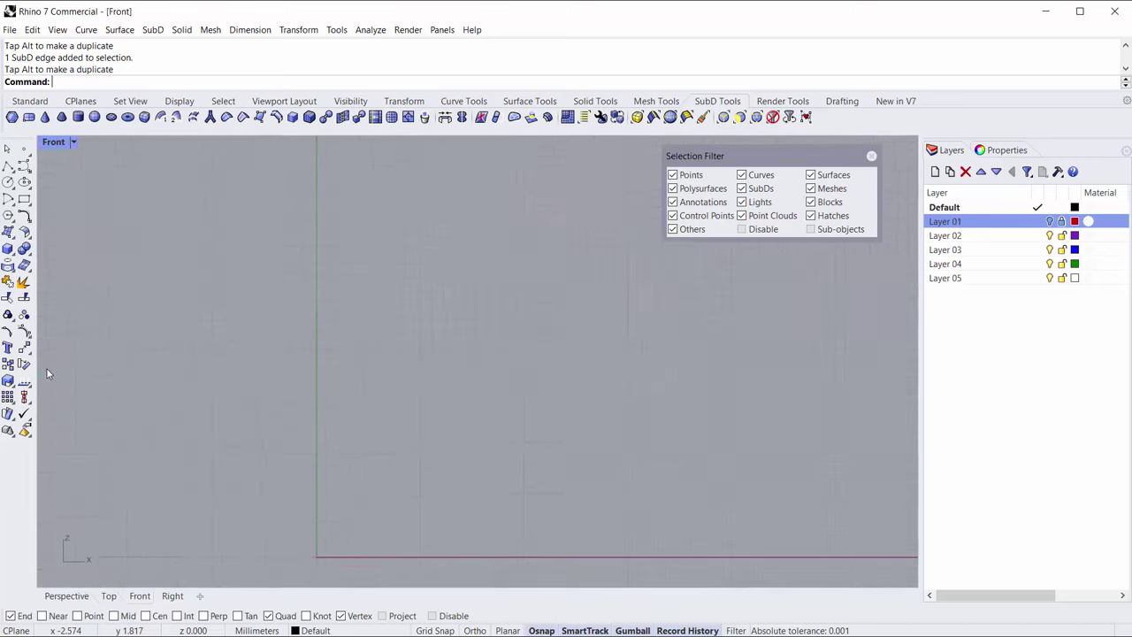
pyautogui.scroll(-4, 380, 508)
pyautogui.moveTo(412, 493); pyautogui.dragTo(430, 433, button='right')
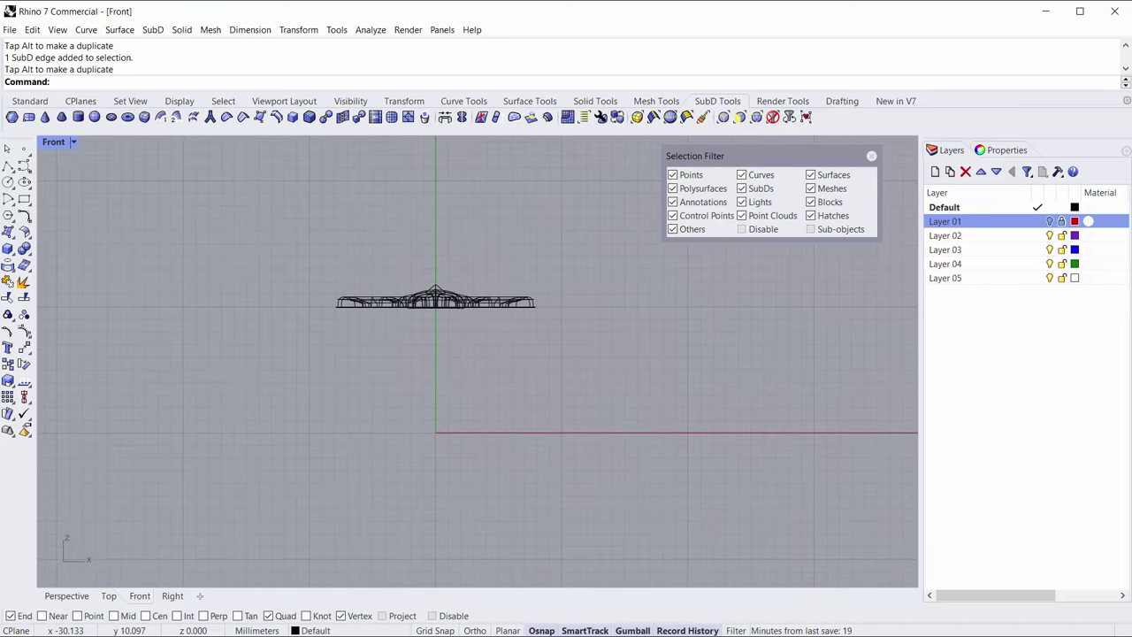
pyautogui.click(8, 183)
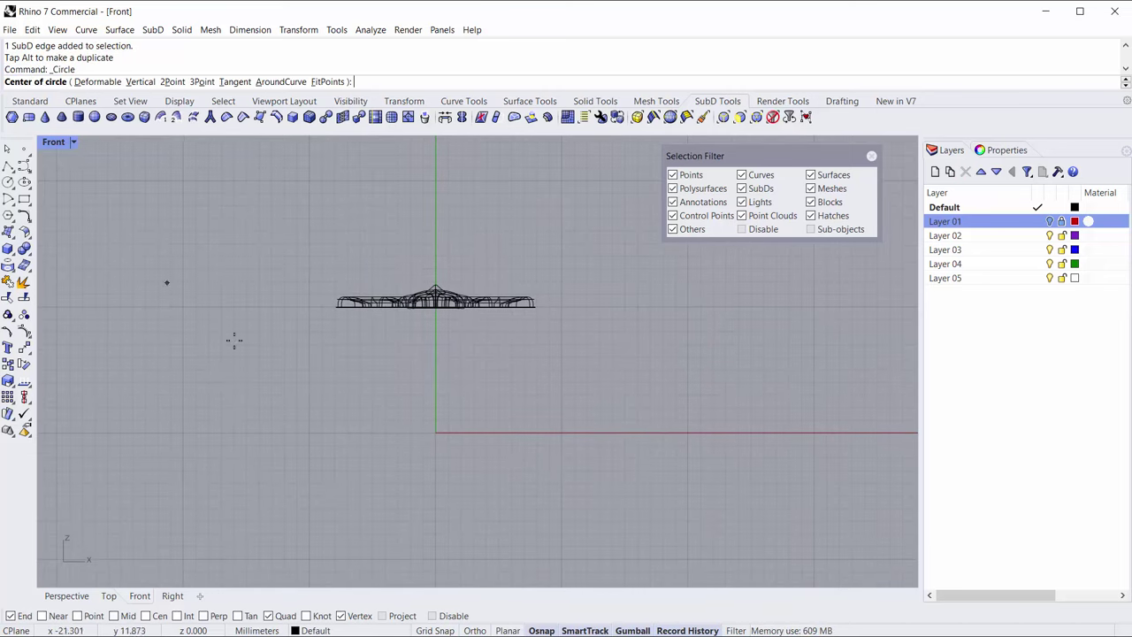
pyautogui.click(436, 429)
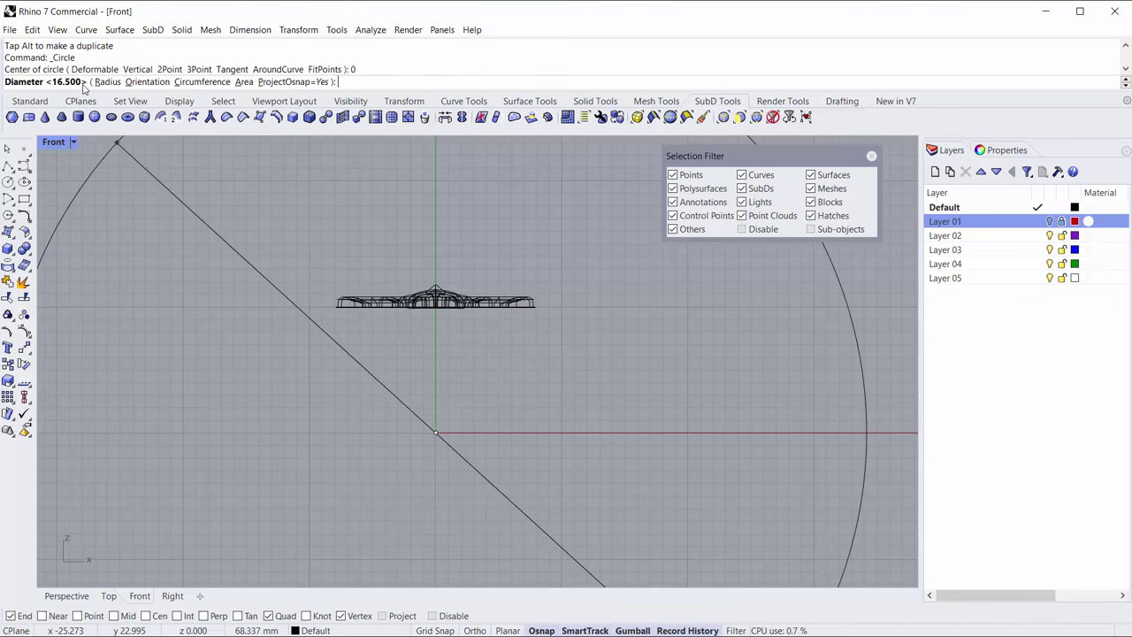
pyautogui.press('shift')
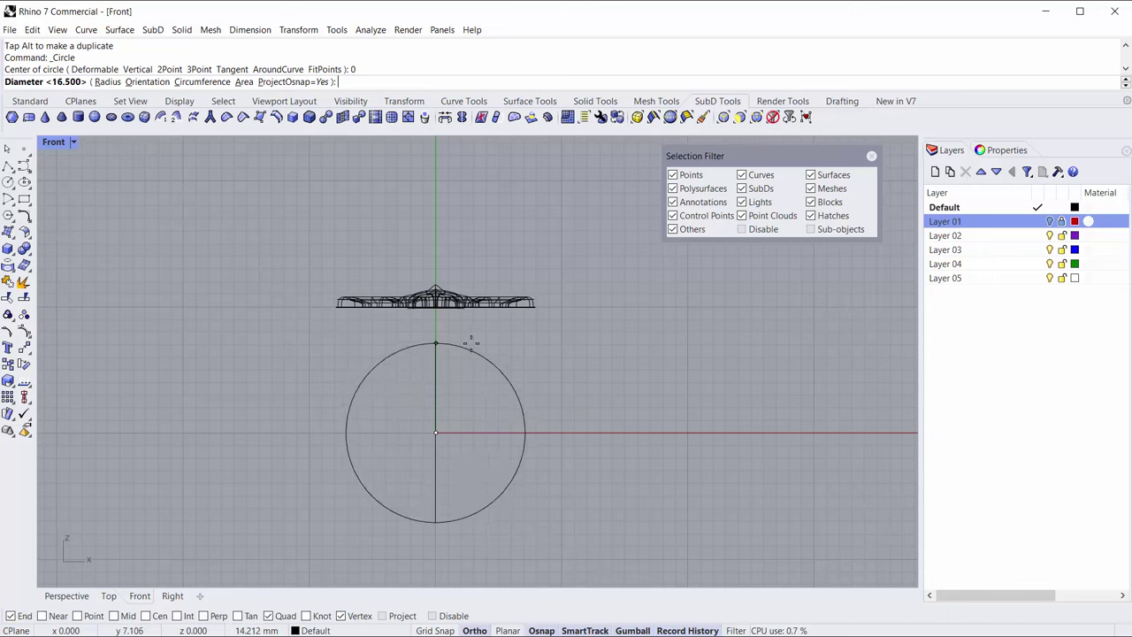
pyautogui.click(450, 329)
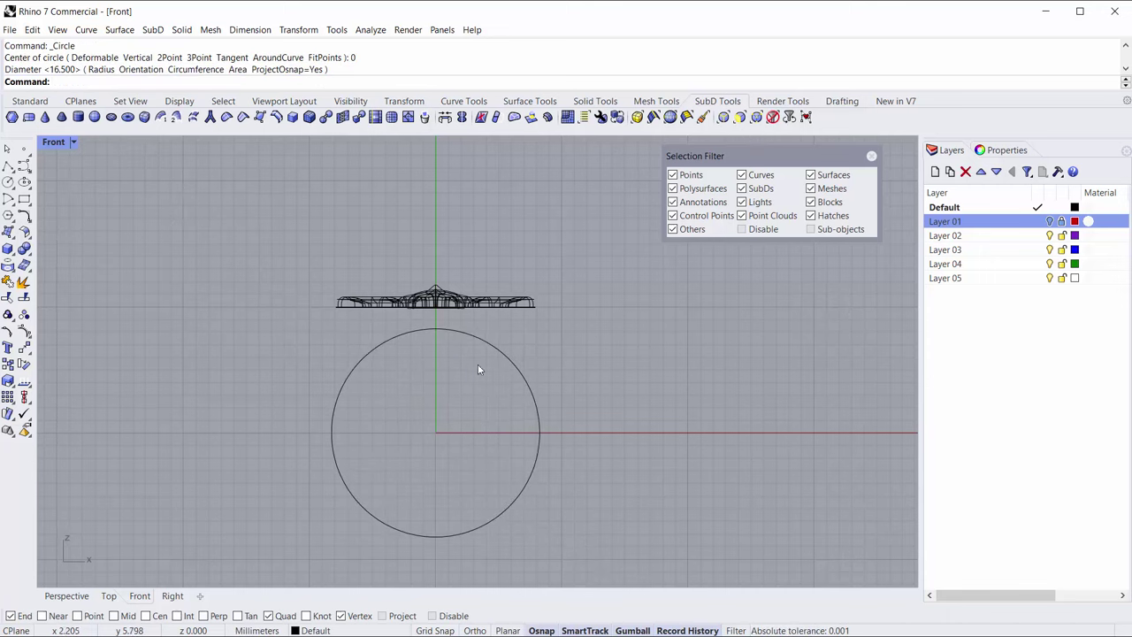
# - Stretch all four SubDs vertically with Scale1D from their flat base by a factor of about 1.38
pyautogui.moveTo(310, 261); pyautogui.dragTo(609, 329)
pyautogui.scroll(6, 424, 309)
pyautogui.moveTo(397, 326); pyautogui.dragTo(277, 372, button='right')
pyautogui.scroll(4, 626, 354)
pyautogui.scroll(-4, 626, 354)
pyautogui.moveTo(626, 354); pyautogui.dragTo(678, 360, button='right')
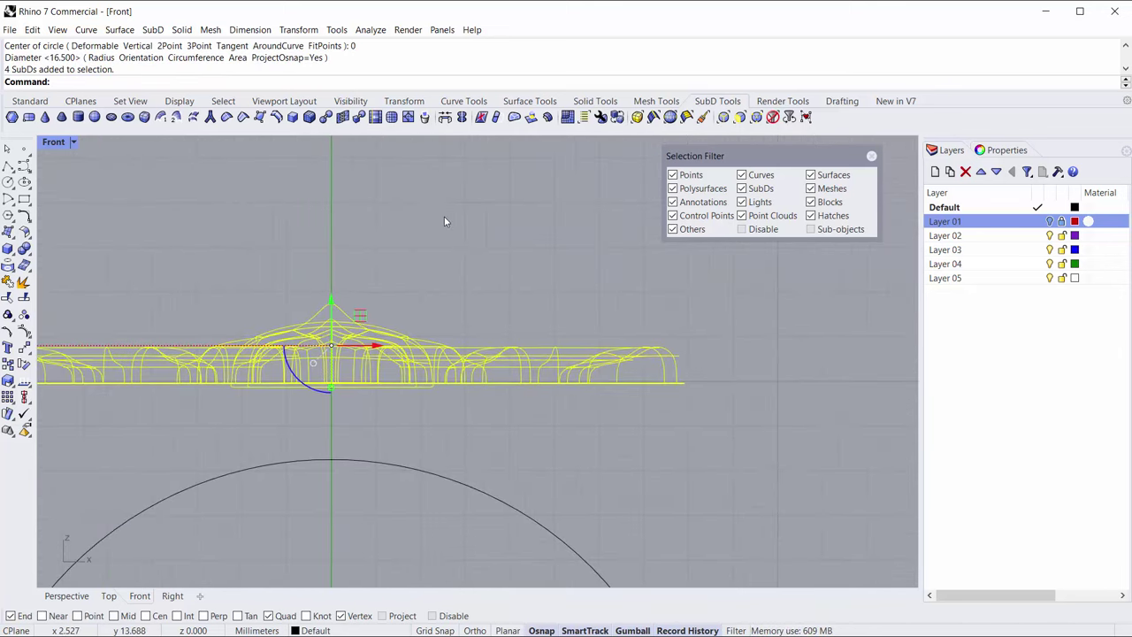
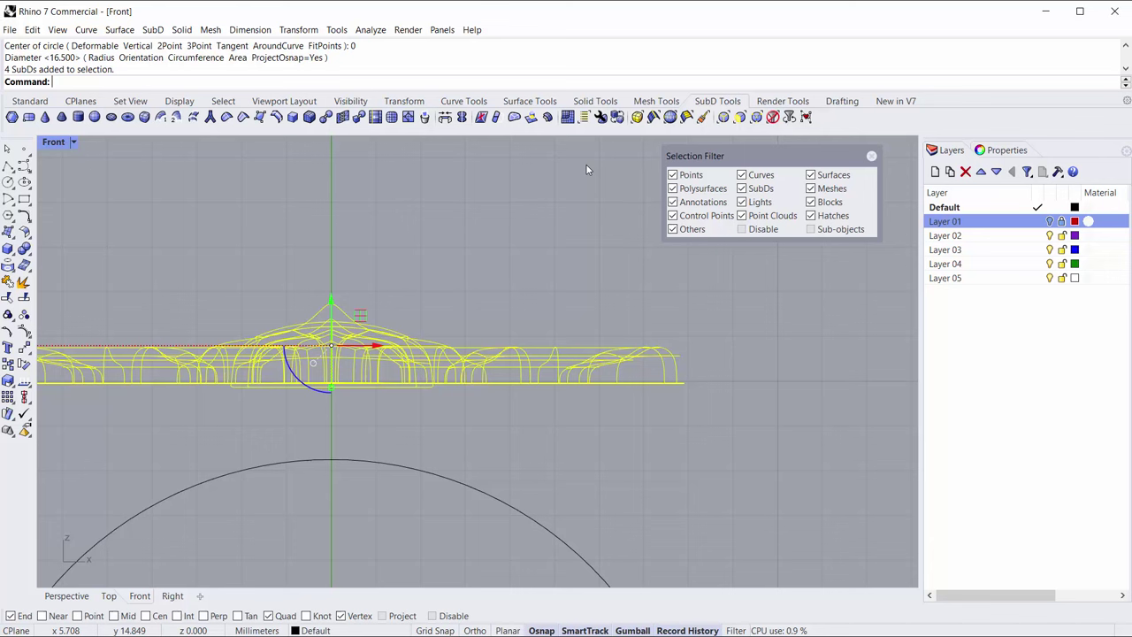
pyautogui.click(409, 103)
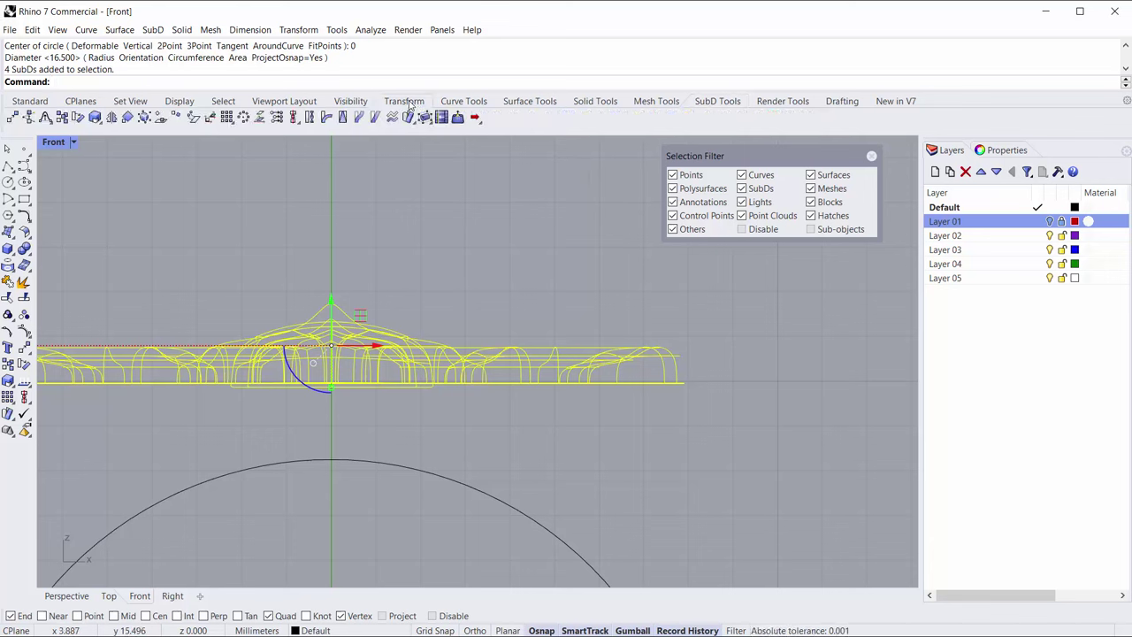
pyautogui.write('scale1d')
pyautogui.press('Return')
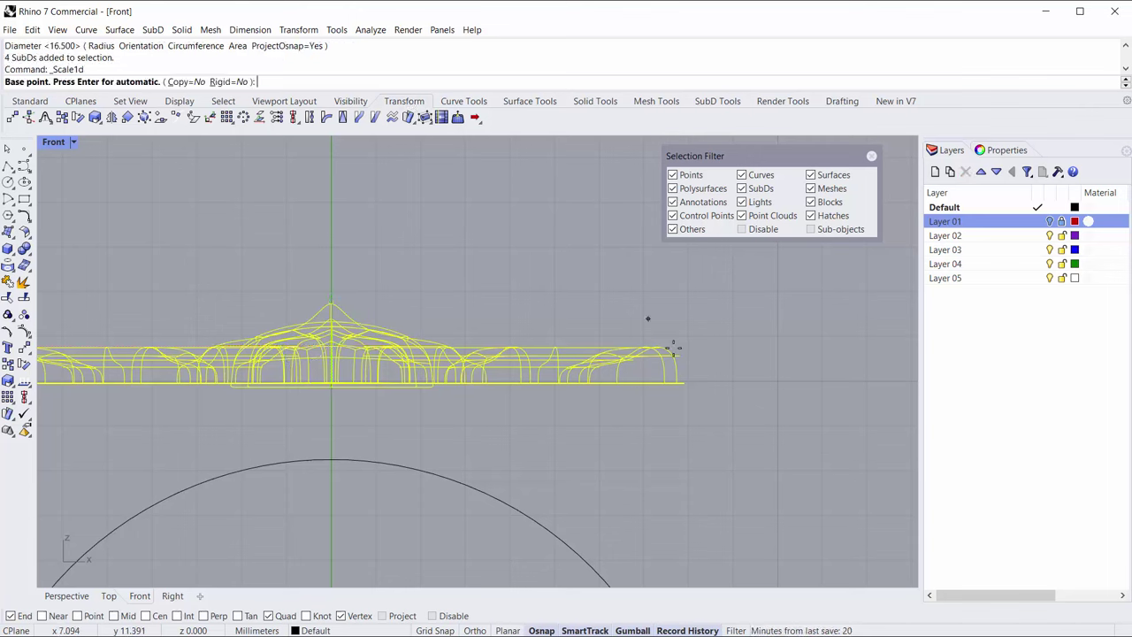
pyautogui.click(677, 383)
pyautogui.keyDown('shift'); pyautogui.click(676, 301); pyautogui.keyUp('shift')
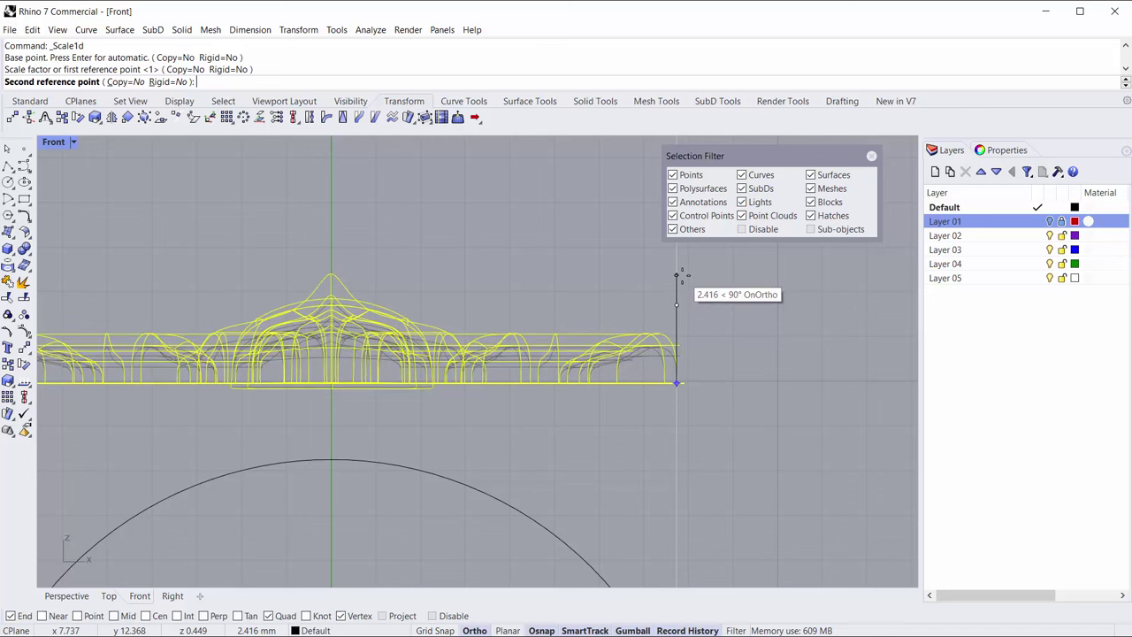
pyautogui.click(677, 275)
pyautogui.press('Escape')
# - Scale all four SubDs down uniformly in three dimensions until the fleur-de-lis is about 10 mm wide
pyautogui.scroll(-4, 487, 304)
pyautogui.moveTo(283, 266); pyautogui.dragTo(685, 364)
pyautogui.doubleClick(54, 144)
pyautogui.doubleClick(54, 143)
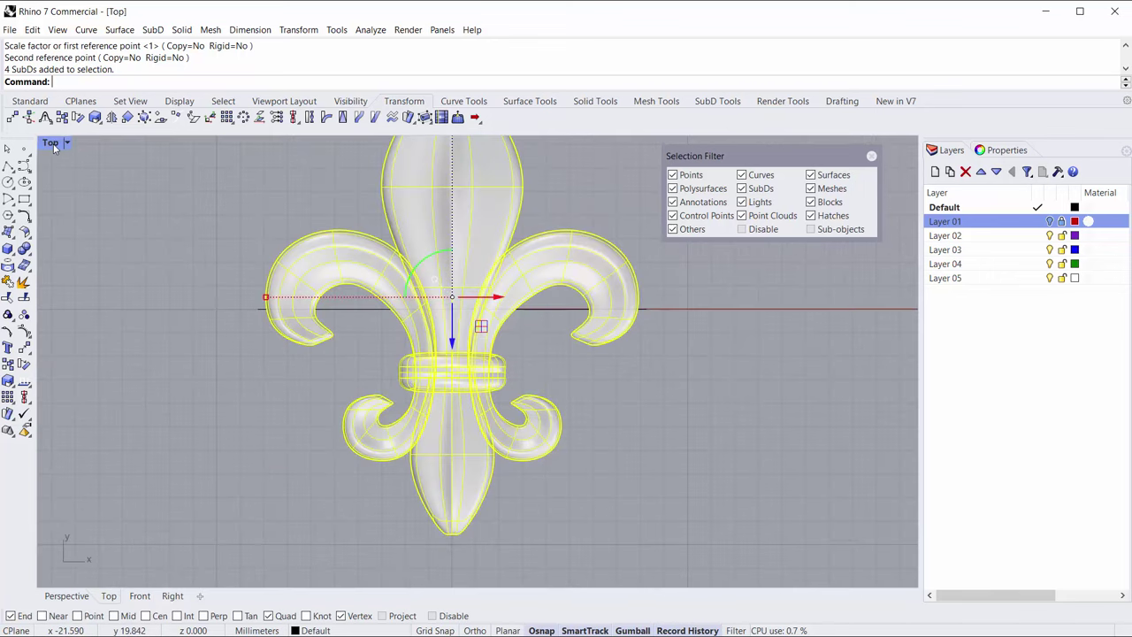
pyautogui.scroll(-4, 356, 391)
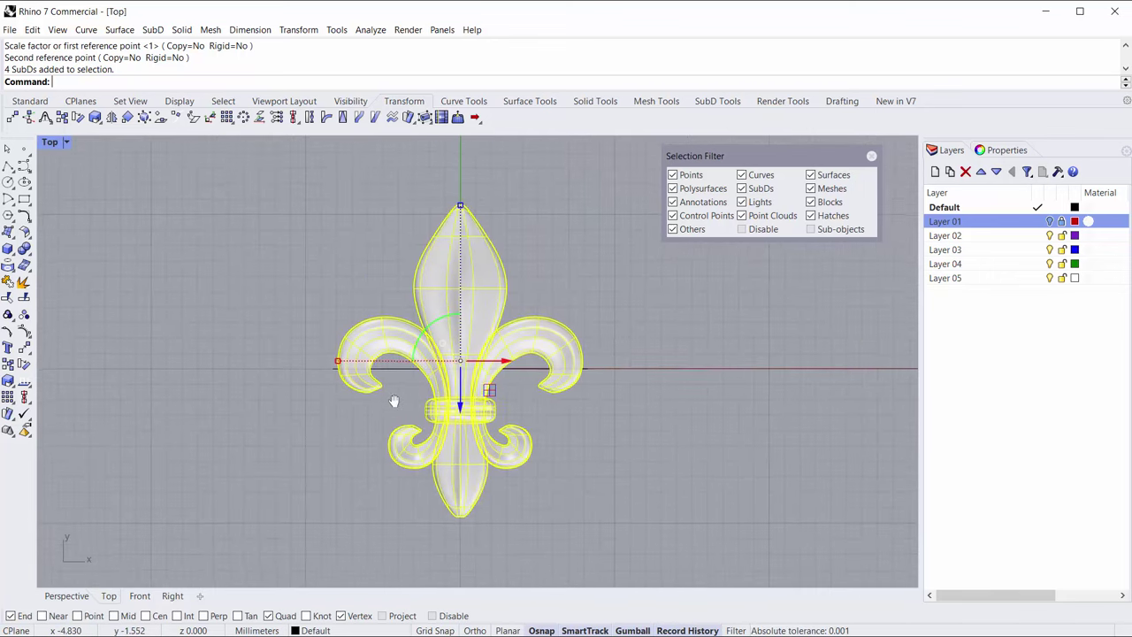
pyautogui.keyDown('shift'); pyautogui.moveTo(340, 364); pyautogui.dragTo(382, 363); pyautogui.keyUp('shift')
pyautogui.moveTo(548, 411); pyautogui.dragTo(548, 390, button='right')
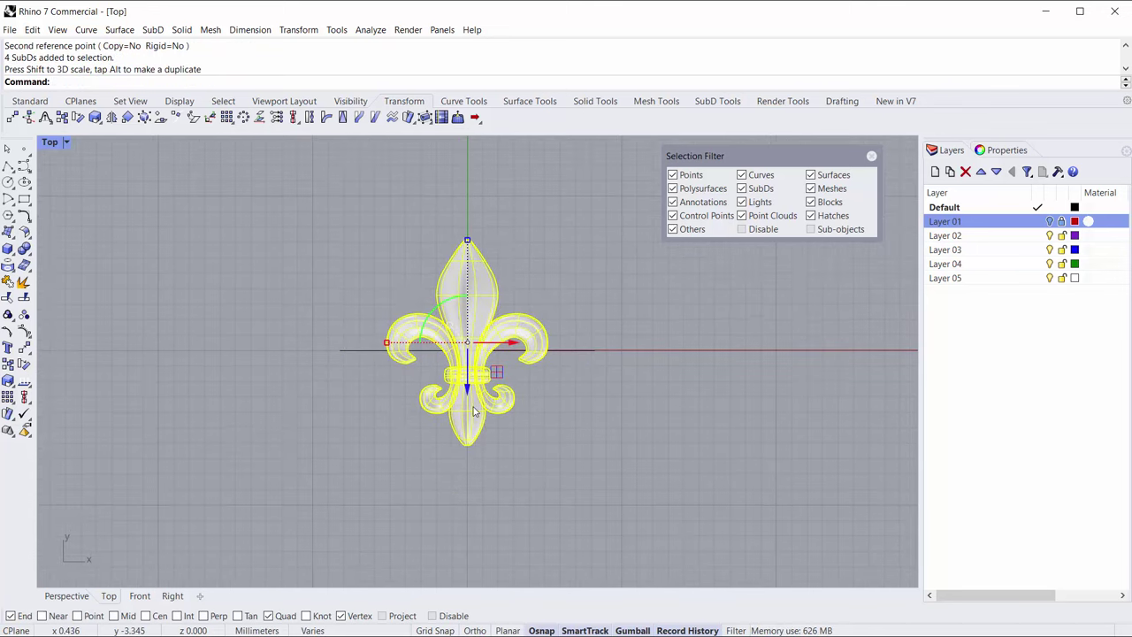
pyautogui.scroll(4, 469, 376)
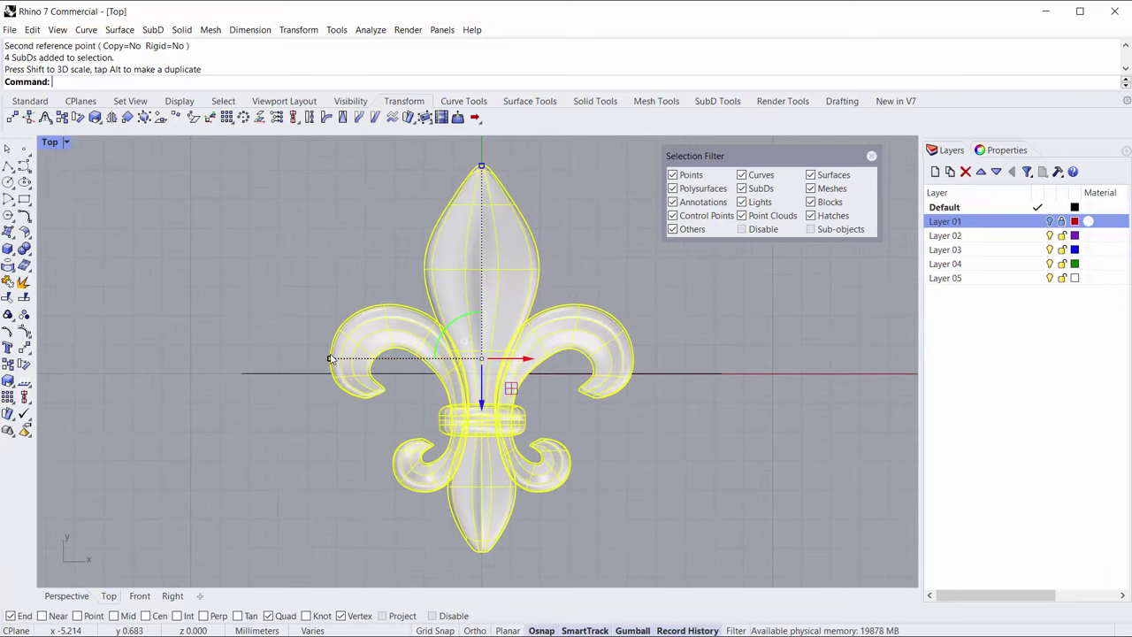
pyautogui.keyDown('shift'); pyautogui.moveTo(331, 359); pyautogui.dragTo(339, 357); pyautogui.keyUp('shift')
pyautogui.click(352, 245)
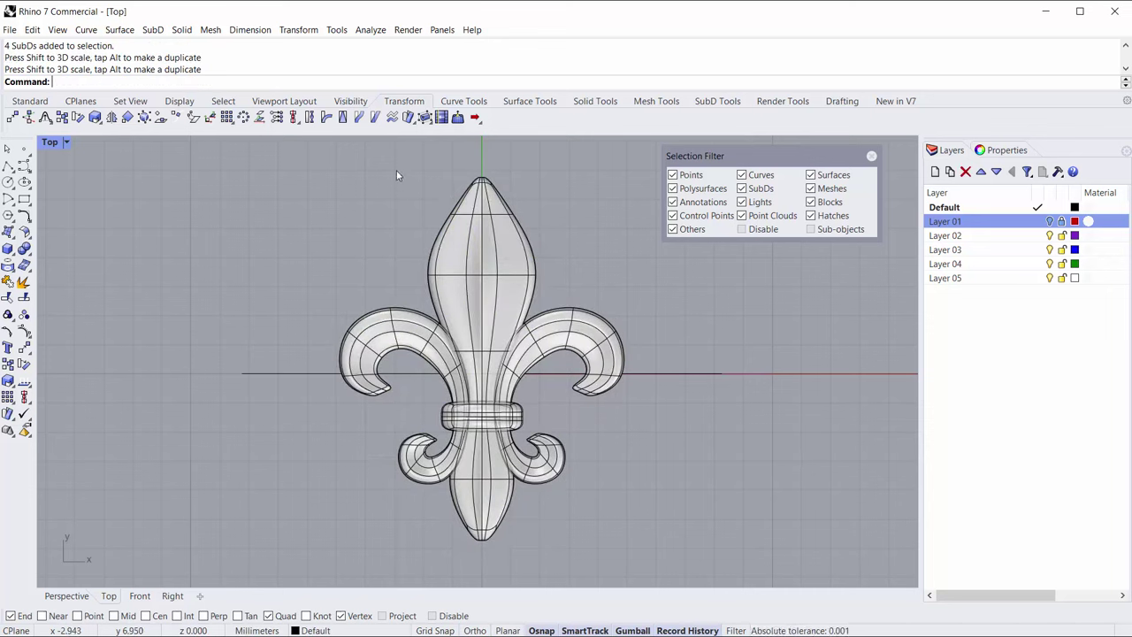
# - Shorten and slightly narrow the central petal by moving its upper half down along Y and scaling it in X
pyautogui.keyDown('ctrl'); pyautogui.keyDown('shift'); pyautogui.moveTo(518, 294); pyautogui.dragTo(525, 297); pyautogui.keyUp('shift'); pyautogui.keyUp('ctrl')
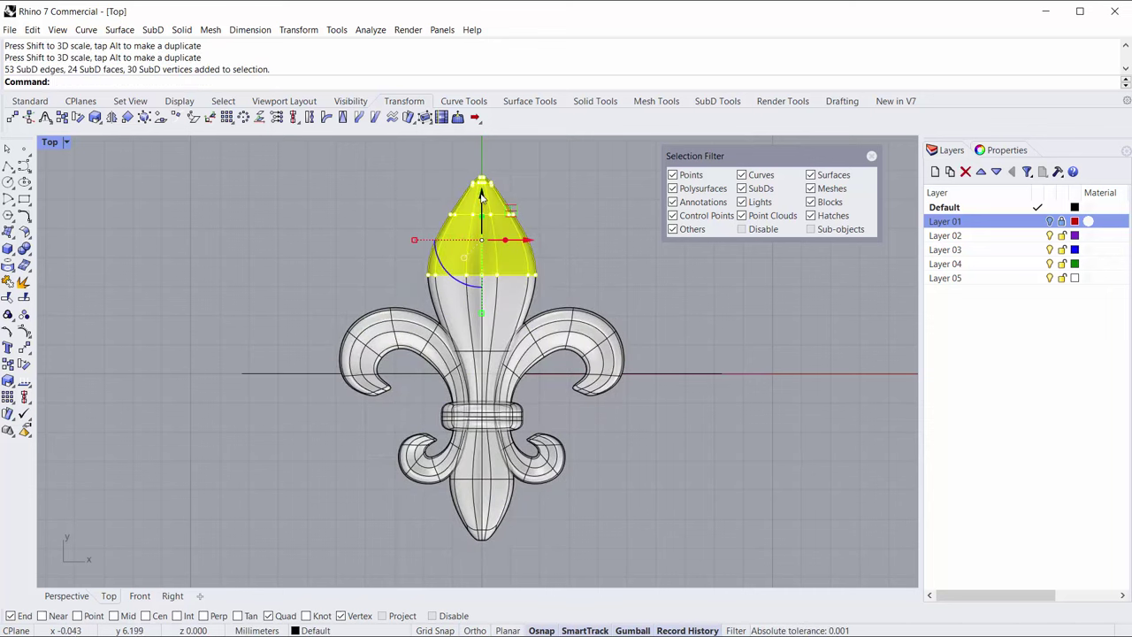
pyautogui.moveTo(482, 194); pyautogui.dragTo(421, 248)
pyautogui.moveTo(481, 203); pyautogui.dragTo(482, 209)
pyautogui.click(597, 245)
# - Shorten the central petal's lower end by moving its bottom tip slightly up along Y
pyautogui.scroll(3, 517, 531)
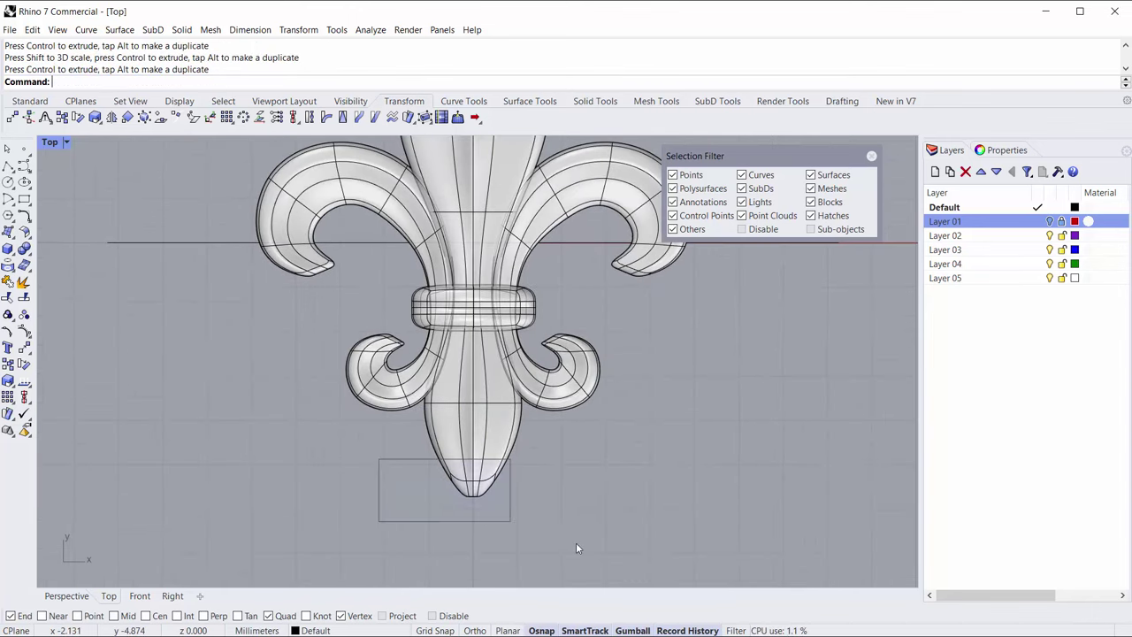
pyautogui.moveTo(585, 553); pyautogui.dragTo(584, 554)
pyautogui.moveTo(475, 442); pyautogui.dragTo(478, 432)
pyautogui.click(616, 470)
pyautogui.scroll(-6, 501, 428)
pyautogui.moveTo(501, 382); pyautogui.dragTo(416, 414, button='right')
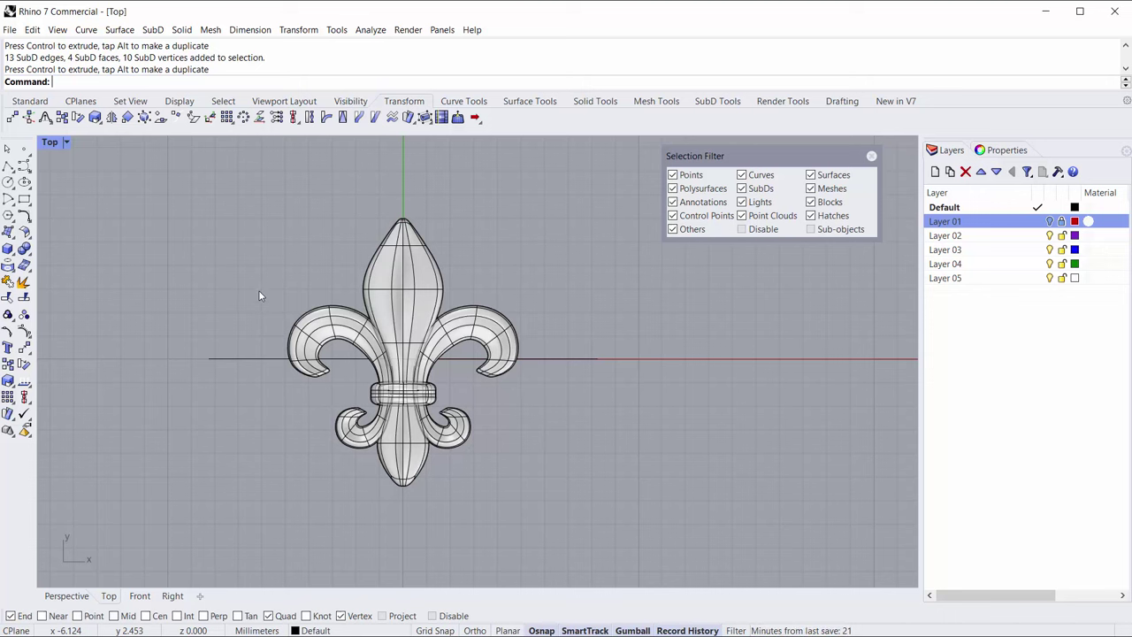
# - Lower all four SubDs along Z in the Front view until they sit just above the circle
pyautogui.doubleClick(50, 143)
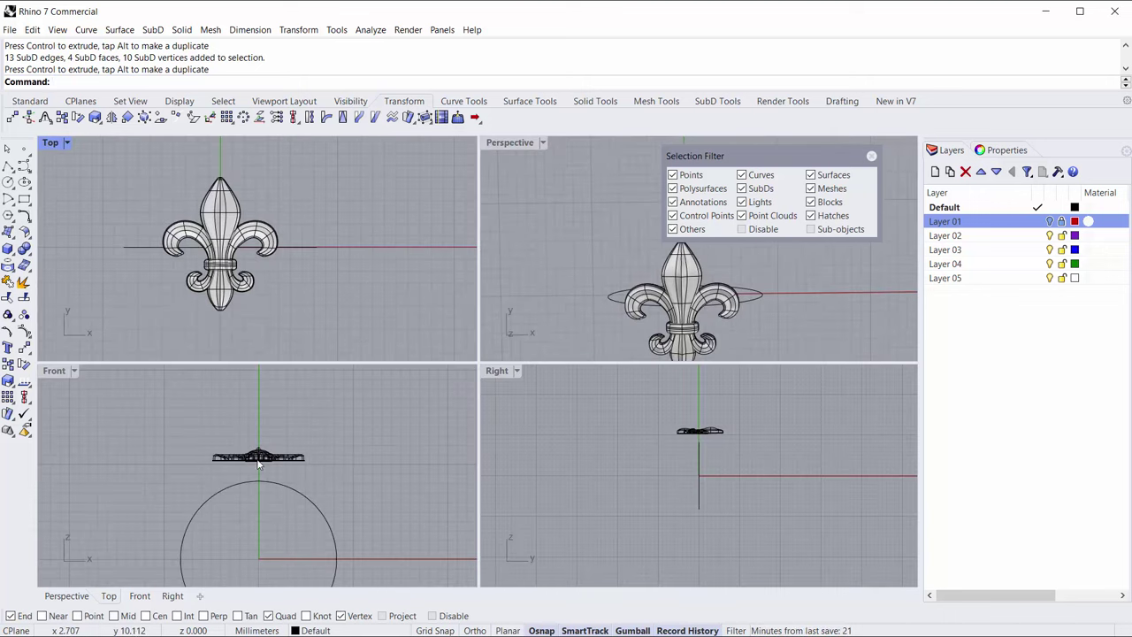
pyautogui.scroll(3, 238, 460)
pyautogui.moveTo(150, 419); pyautogui.dragTo(390, 479)
pyautogui.scroll(2, 245, 446)
pyautogui.moveTo(269, 414); pyautogui.dragTo(262, 458)
# - Make the four SubDs taller again with Scale1D, using a vertex on the flat base as the base point
pyautogui.rightClick(373, 514)
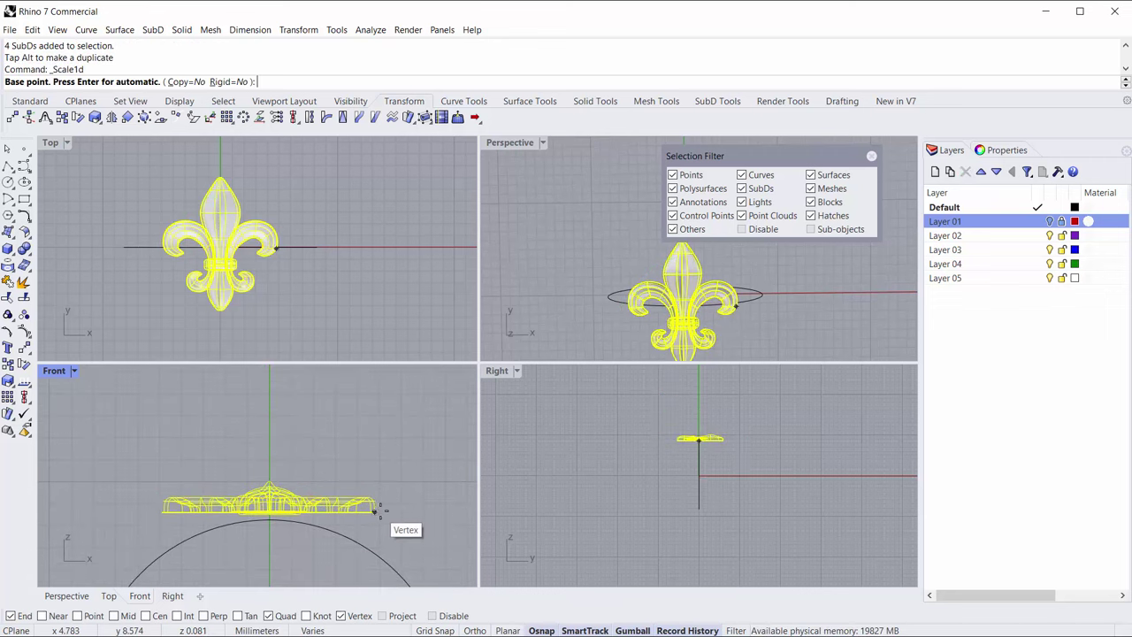
pyautogui.click(374, 512)
pyautogui.keyDown('shift'); pyautogui.click(380, 471); pyautogui.keyUp('shift')
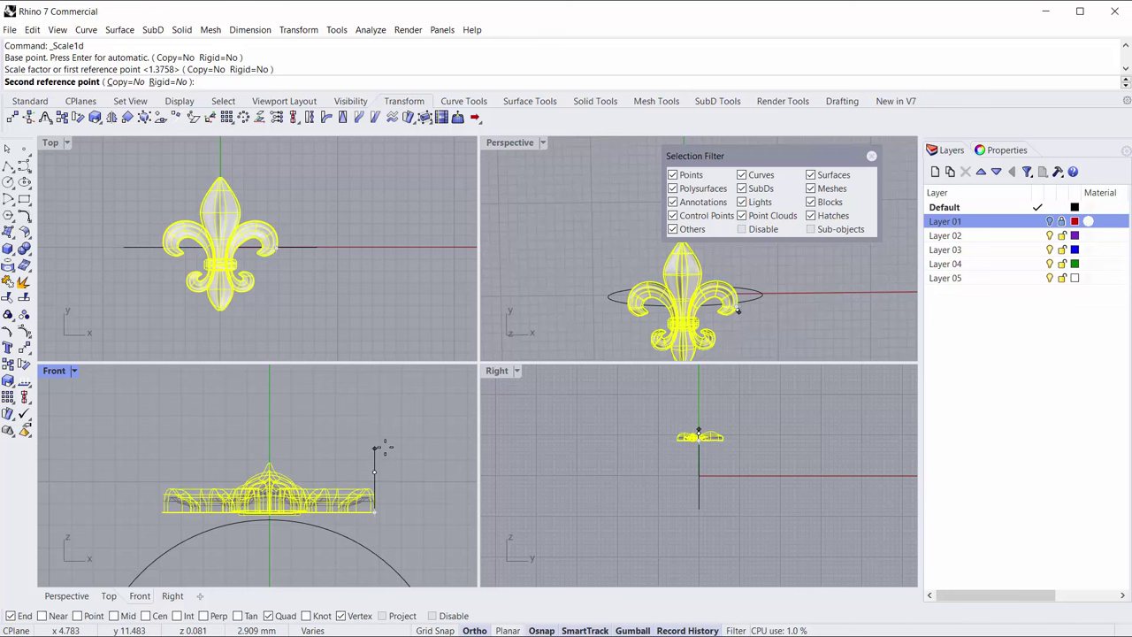
pyautogui.click(381, 450)
pyautogui.press('Escape')
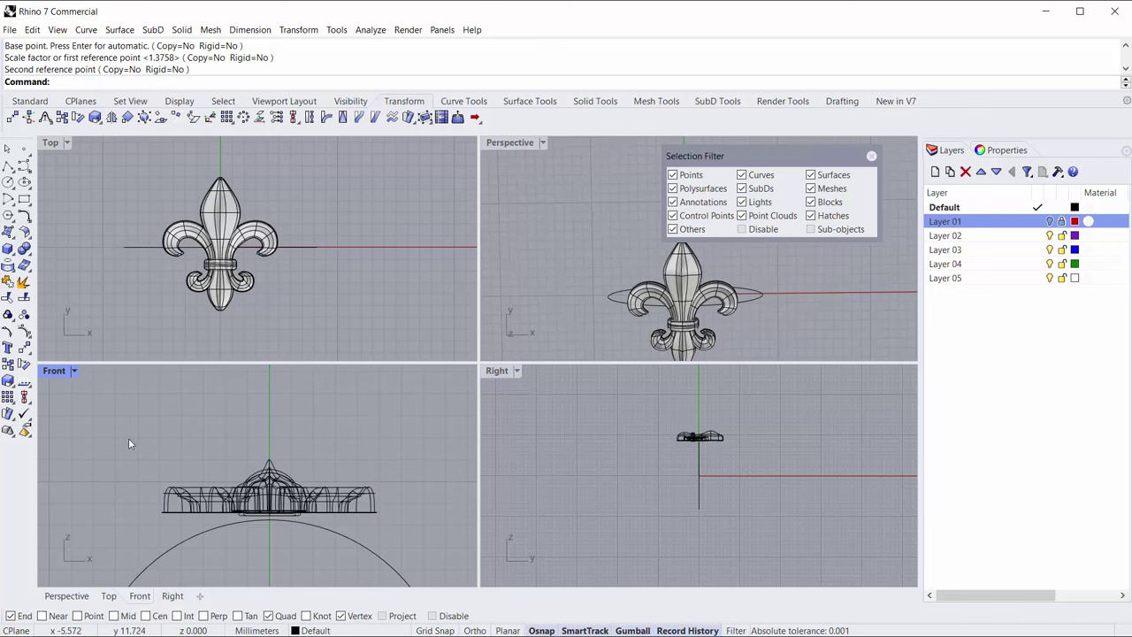
# - Move the four SubDs slightly further down along Z so their base rests close to the circle's top
pyautogui.moveTo(116, 432); pyautogui.dragTo(497, 539)
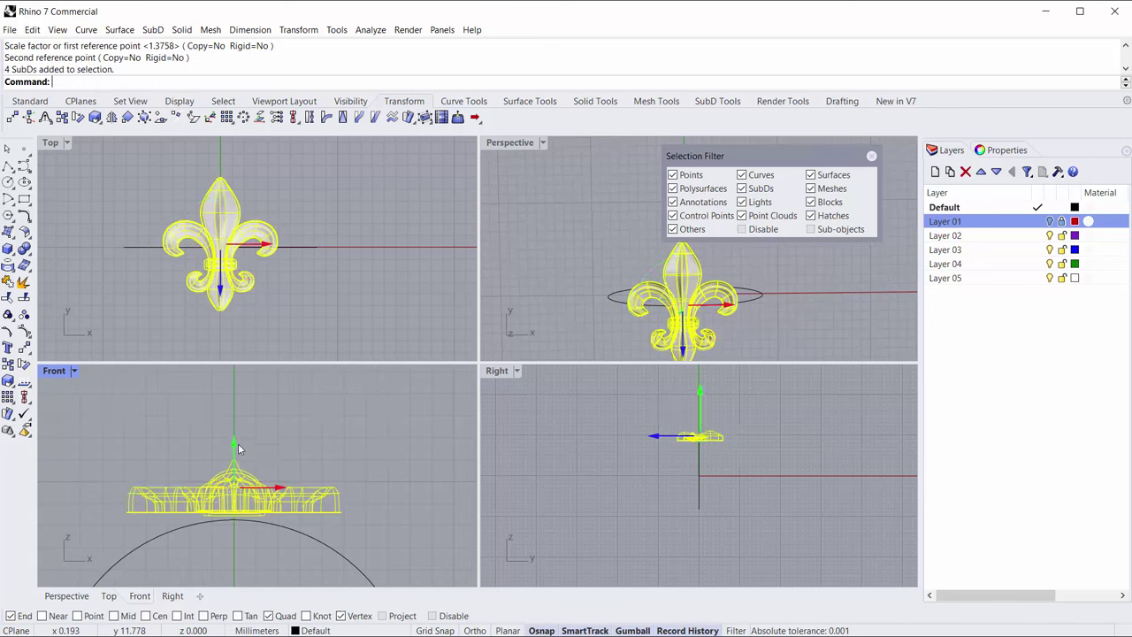
pyautogui.moveTo(236, 444); pyautogui.dragTo(236, 449)
pyautogui.click(397, 458)
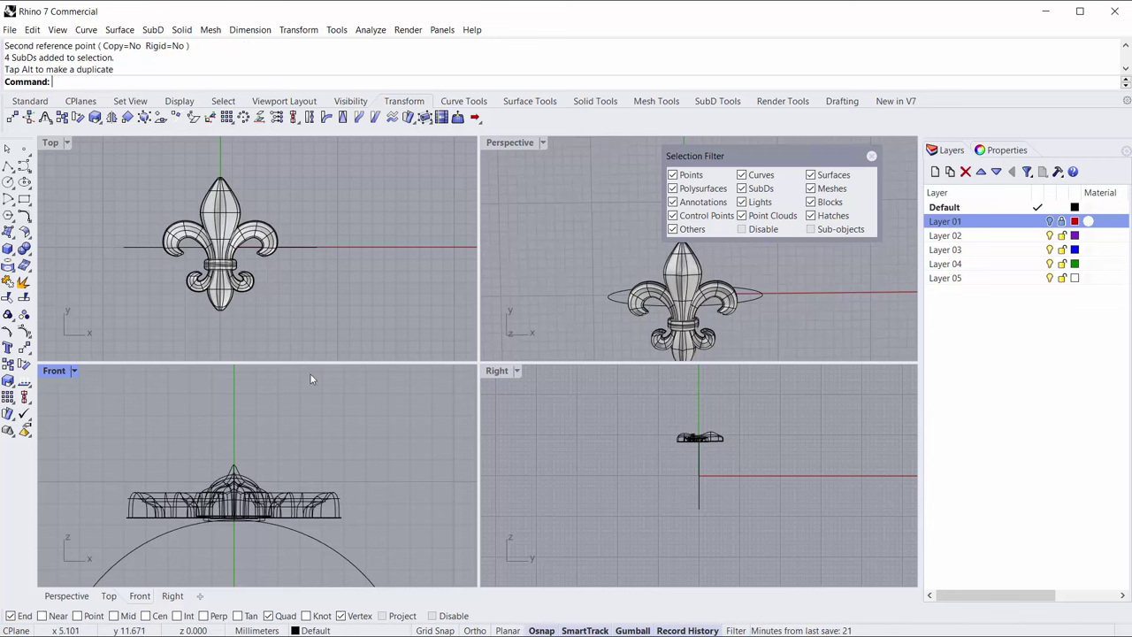
# - In the Front view, lower the two scroll SubDs and the central petal slightly along Z so their bases meet the circle's top
pyautogui.moveTo(268, 275)
pyautogui.mouseDown(button='right')
pyautogui.moveTo(274, 240)
pyautogui.moveTo(286, 260)
pyautogui.moveTo(272, 269)
pyautogui.mouseUp(button='right')
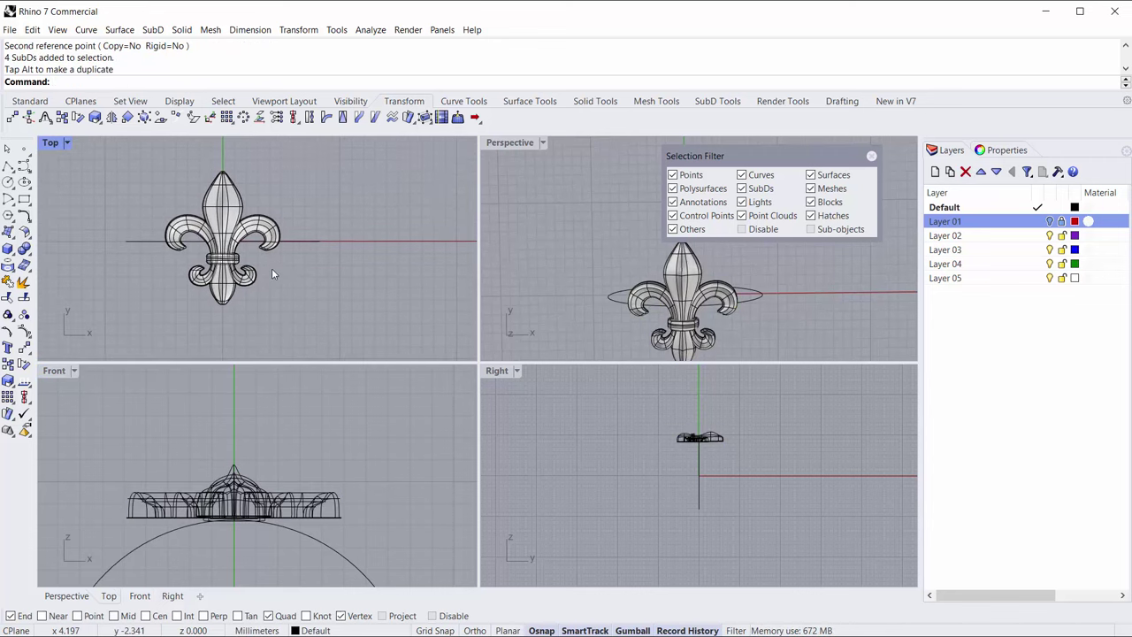
pyautogui.doubleClick(56, 372)
pyautogui.scroll(-3, 419, 470)
pyautogui.scroll(4, 430, 387)
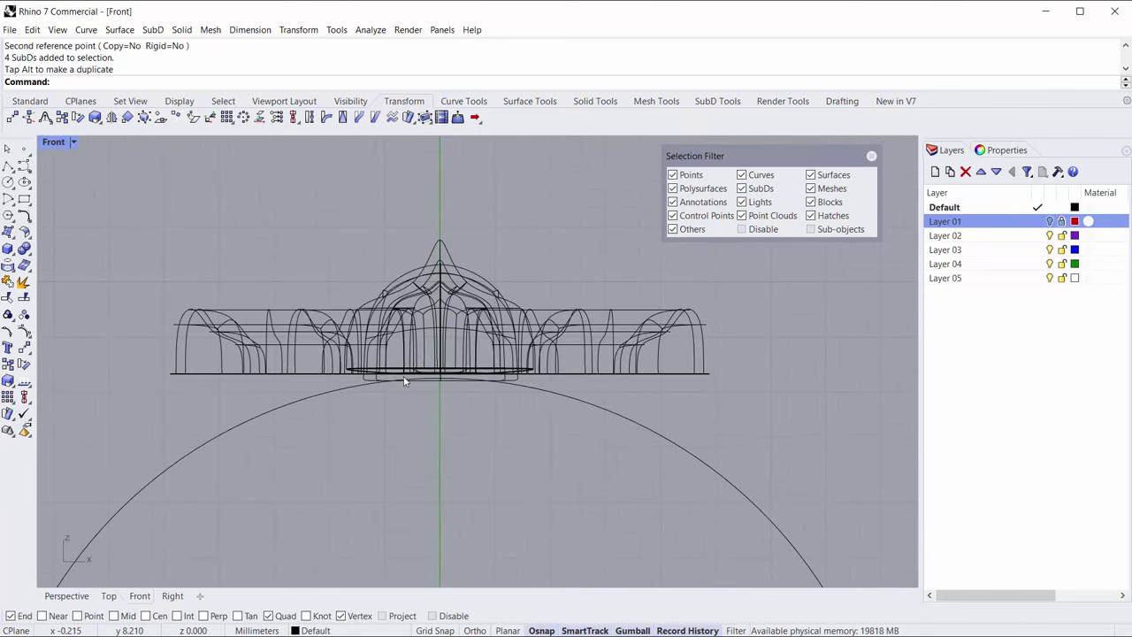
pyautogui.moveTo(111, 268); pyautogui.dragTo(697, 378)
pyautogui.scroll(2, 411, 352)
pyautogui.moveTo(454, 294); pyautogui.dragTo(456, 305)
pyautogui.click(469, 209)
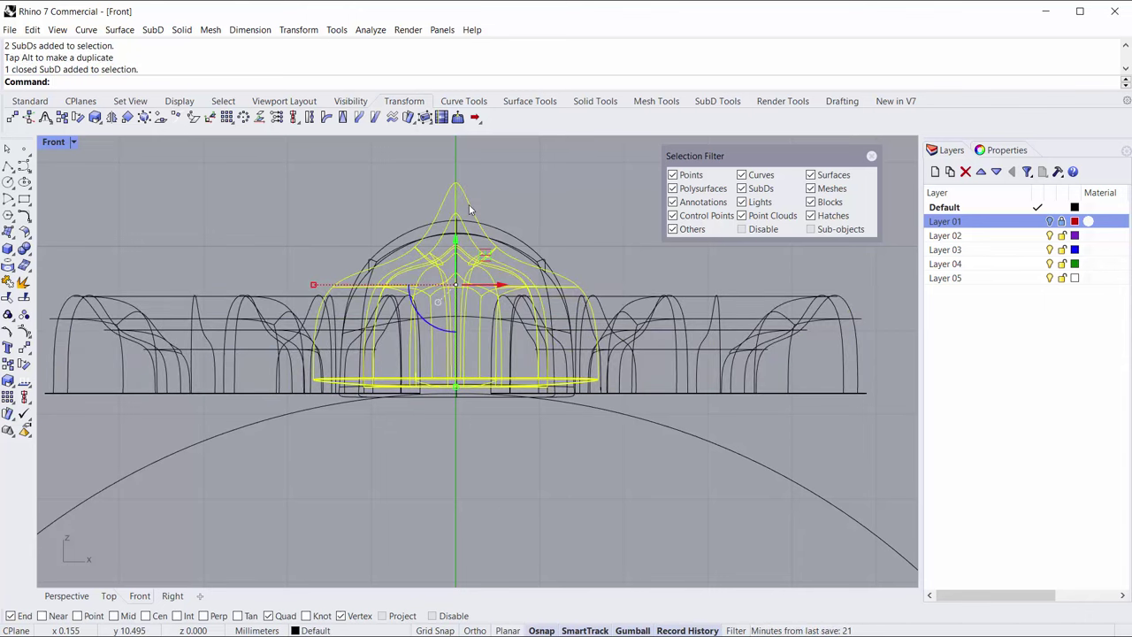
pyautogui.moveTo(454, 240); pyautogui.dragTo(455, 253)
pyautogui.click(532, 422)
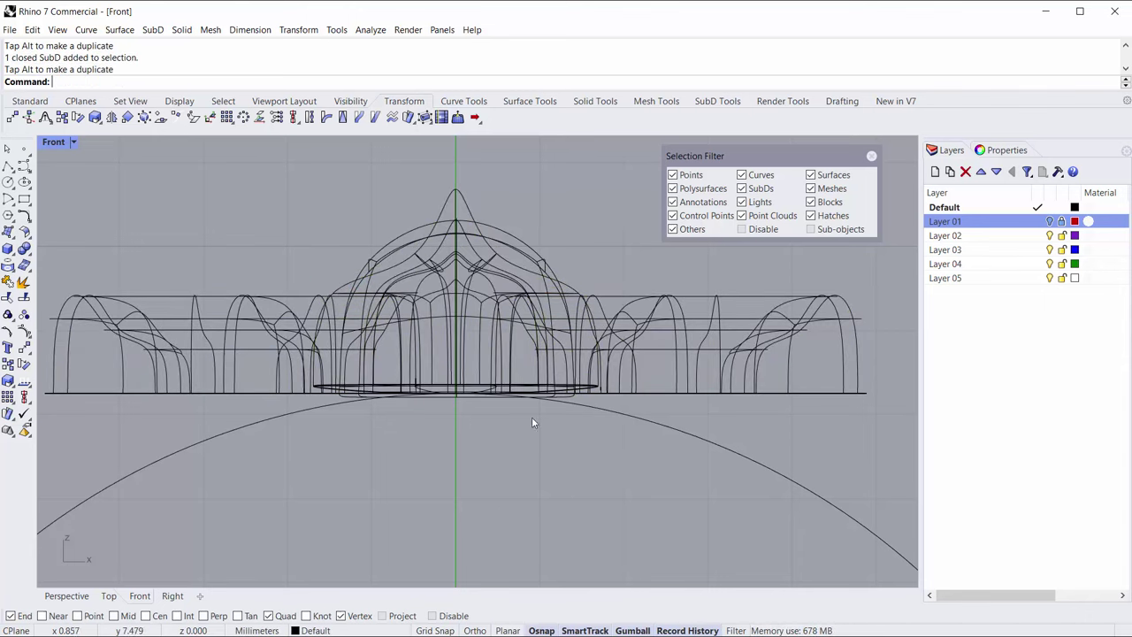
# - Select all four fleur-de-lis SubDs in the Front view, leaving the finger-size circle unselected
pyautogui.click(520, 243)
pyautogui.click(549, 242)
pyautogui.scroll(-5, 562, 233)
pyautogui.moveTo(770, 351); pyautogui.dragTo(743, 363)
pyautogui.scroll(4, 499, 291)
pyautogui.moveTo(501, 296); pyautogui.dragTo(462, 306, button='right')
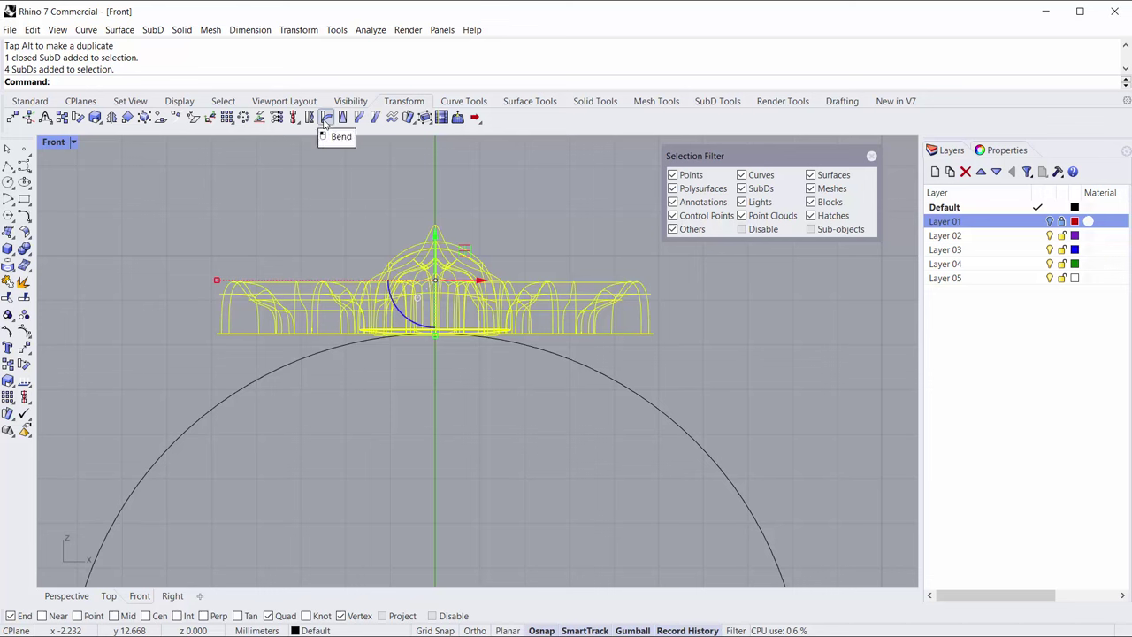
# - Try to bend the four SubDs symmetrically with a horizontal spine starting at the circle's top quadrant
pyautogui.click(324, 119)
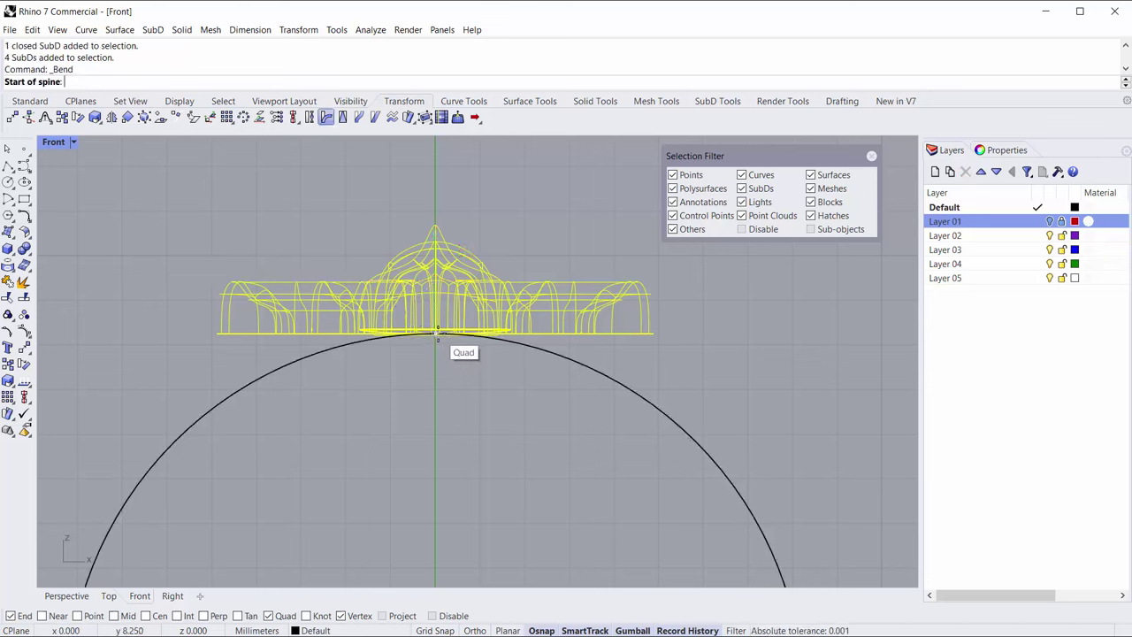
pyautogui.click(437, 332)
pyautogui.scroll(-3, 325, 353)
pyautogui.click(204, 347)
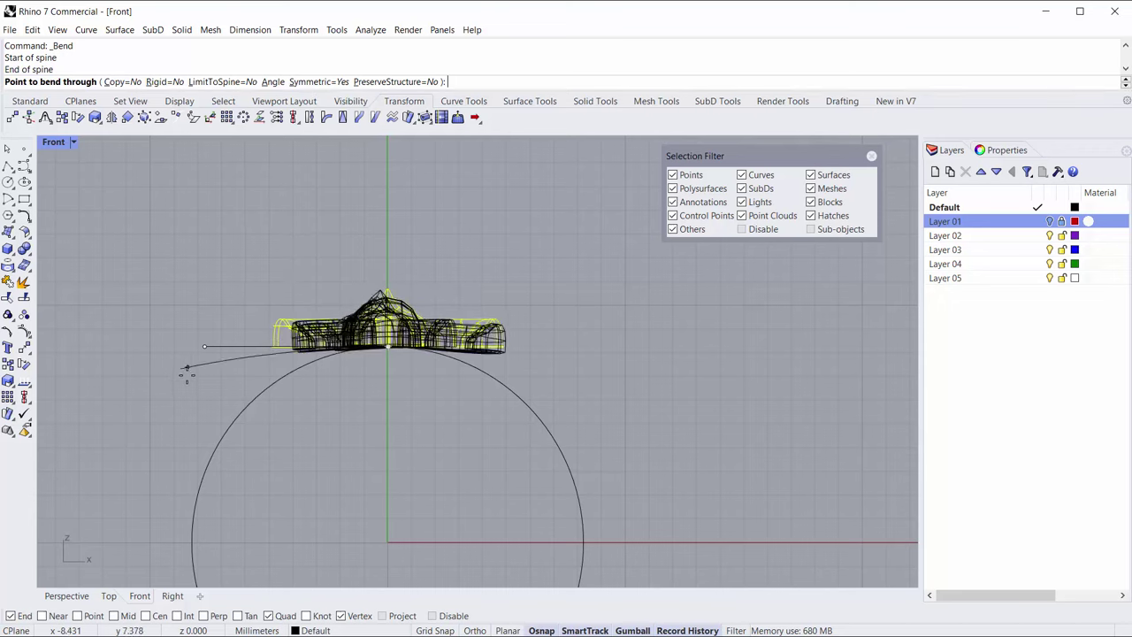
pyautogui.click(208, 335)
pyautogui.scroll(5, 318, 341)
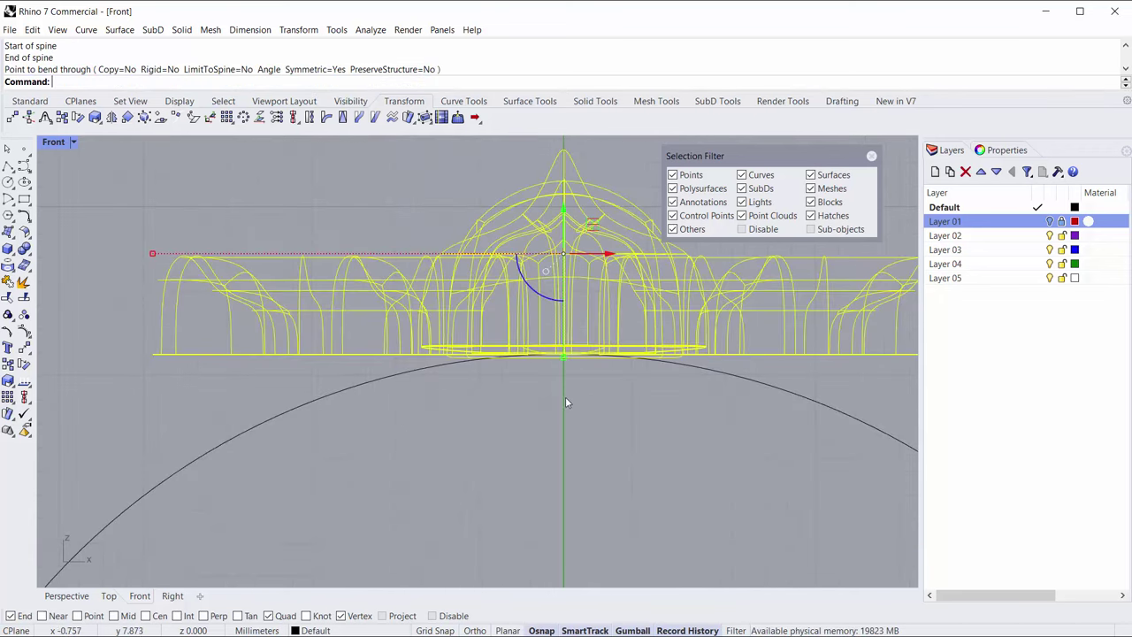
pyautogui.scroll(3, 572, 407)
# - Bend the four SubDs symmetrically around the circle, using a horizontal spine from its top quadrant and bending through its left quadrant
pyautogui.press('Return')
pyautogui.scroll(4, 559, 314)
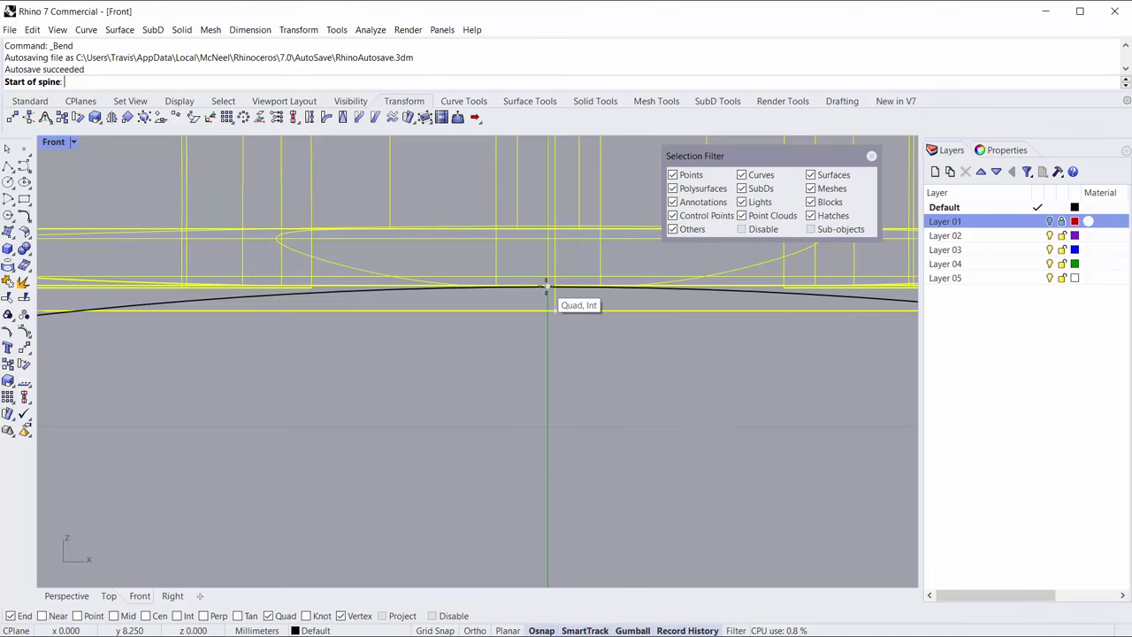
pyautogui.click(547, 285)
pyautogui.scroll(-5, 434, 291)
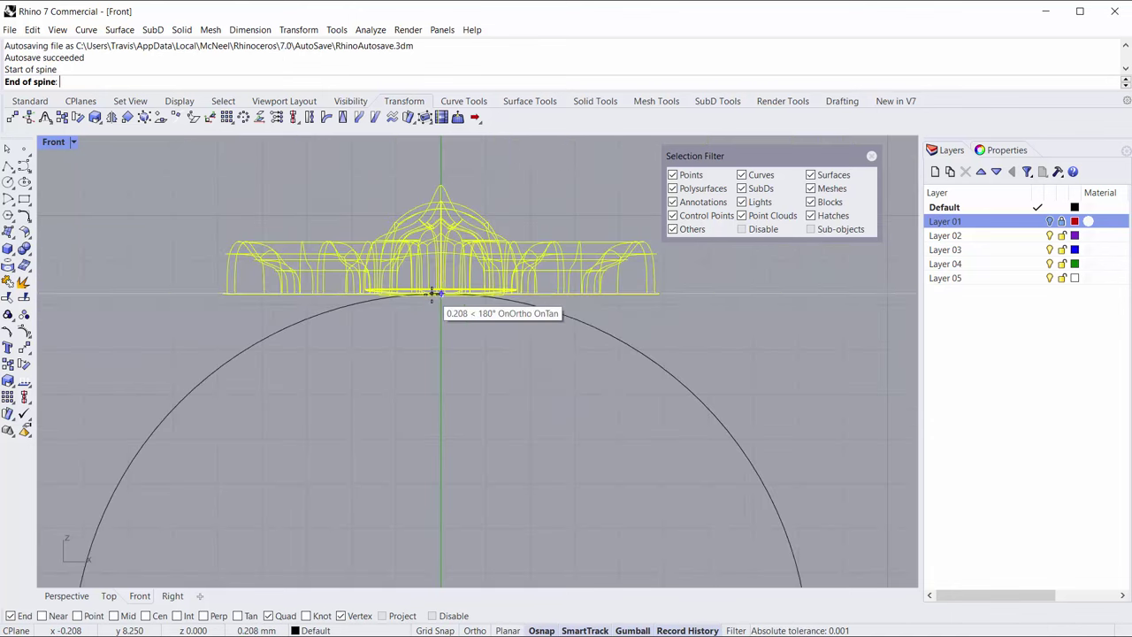
pyautogui.click(135, 291)
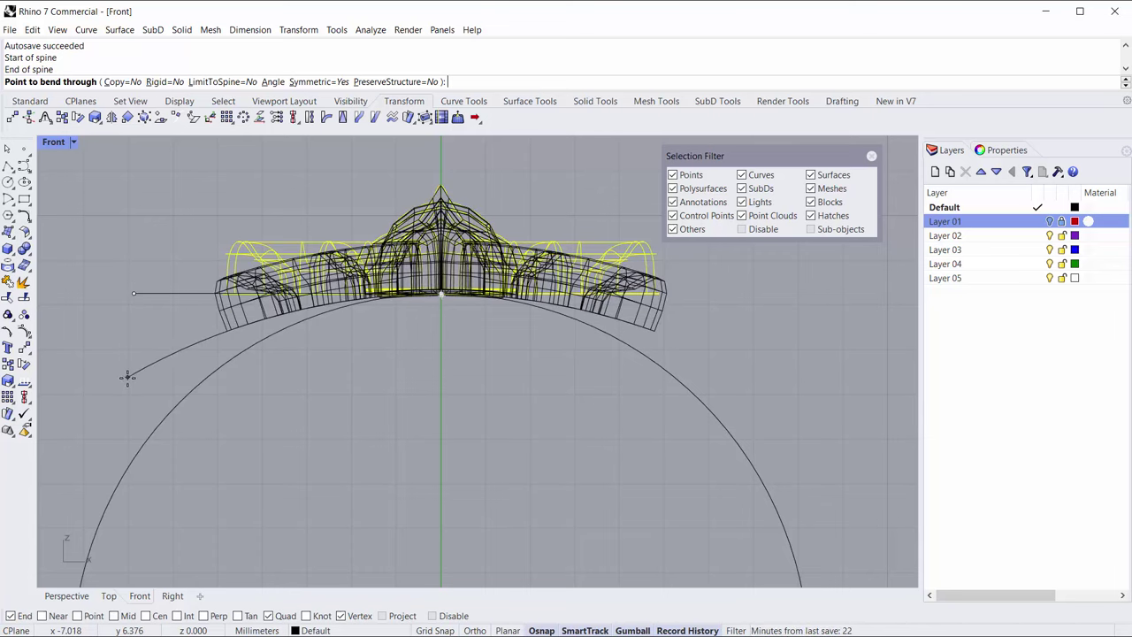
pyautogui.scroll(-4, 124, 400)
pyautogui.moveTo(125, 405); pyautogui.dragTo(262, 345, button='right')
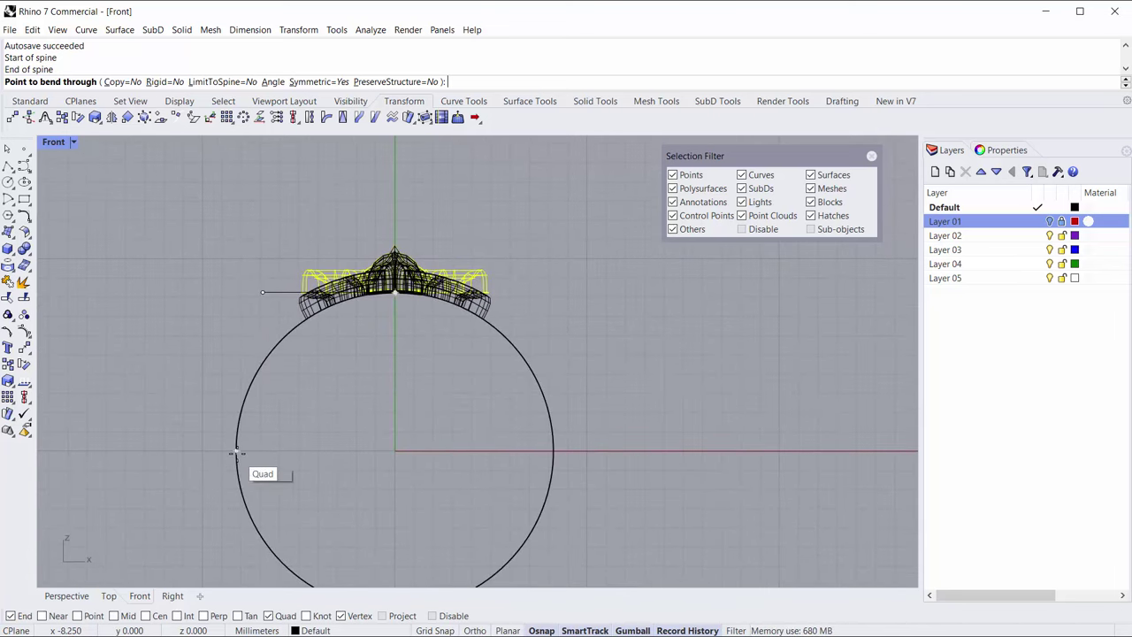
pyautogui.click(237, 451)
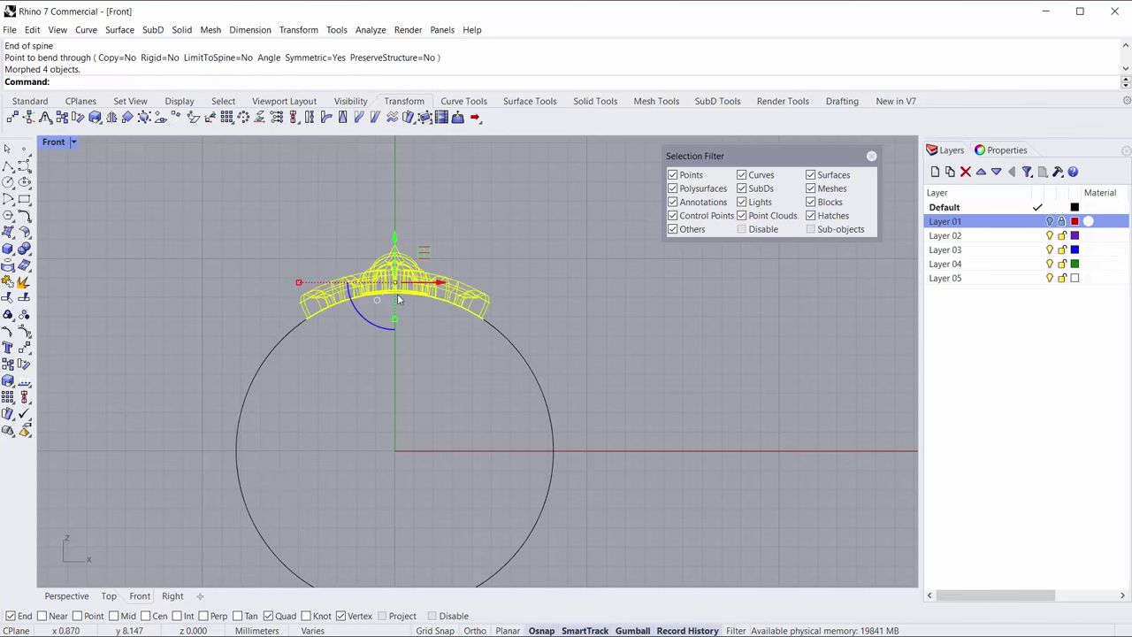
pyautogui.click(385, 423)
pyautogui.moveTo(386, 247); pyautogui.dragTo(410, 265, button='right')
pyautogui.scroll(4, 449, 315)
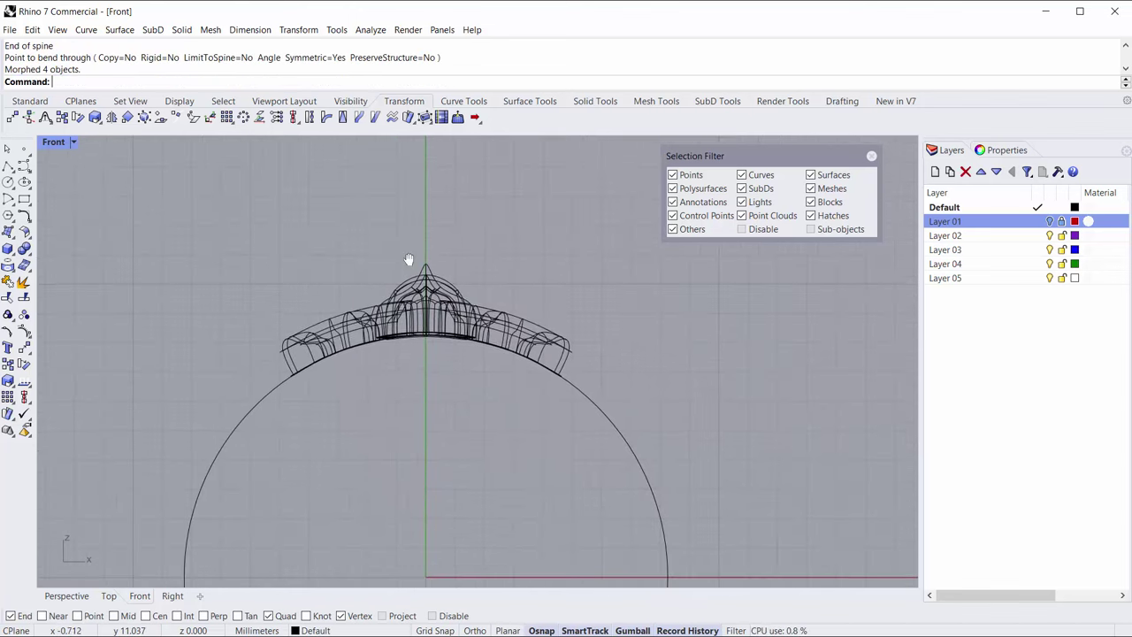
# - Move two SubD vertices near the ornament's lower end slightly down in the Perspective view
pyautogui.doubleClick(48, 140)
pyautogui.doubleClick(502, 144)
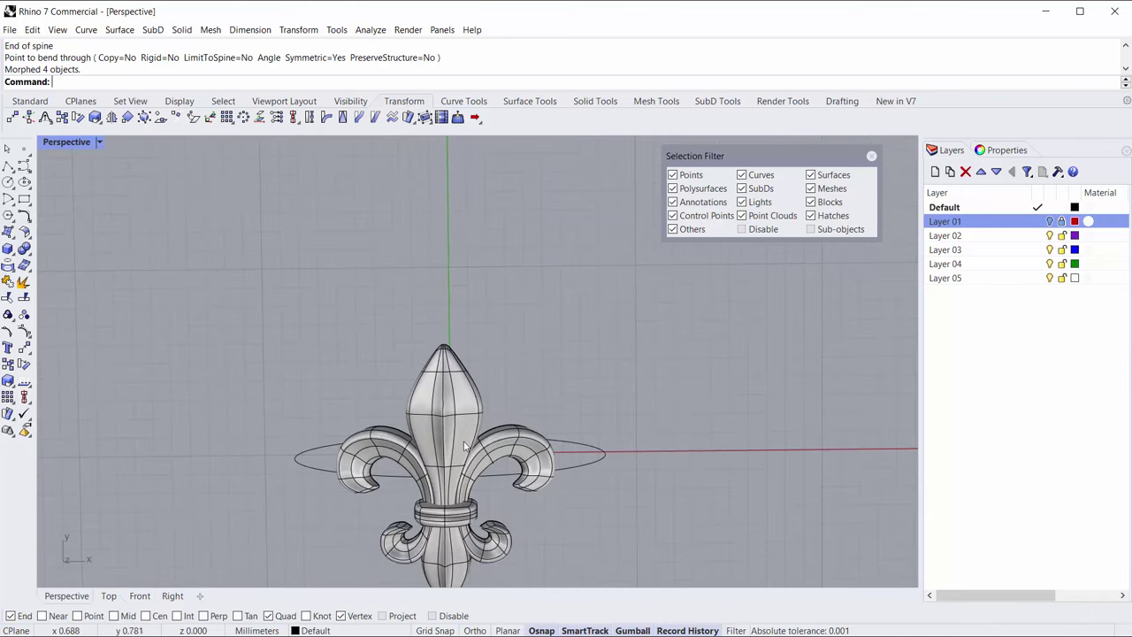
pyautogui.moveTo(531, 256); pyautogui.dragTo(323, 296, button='right')
pyautogui.scroll(3, 329, 292)
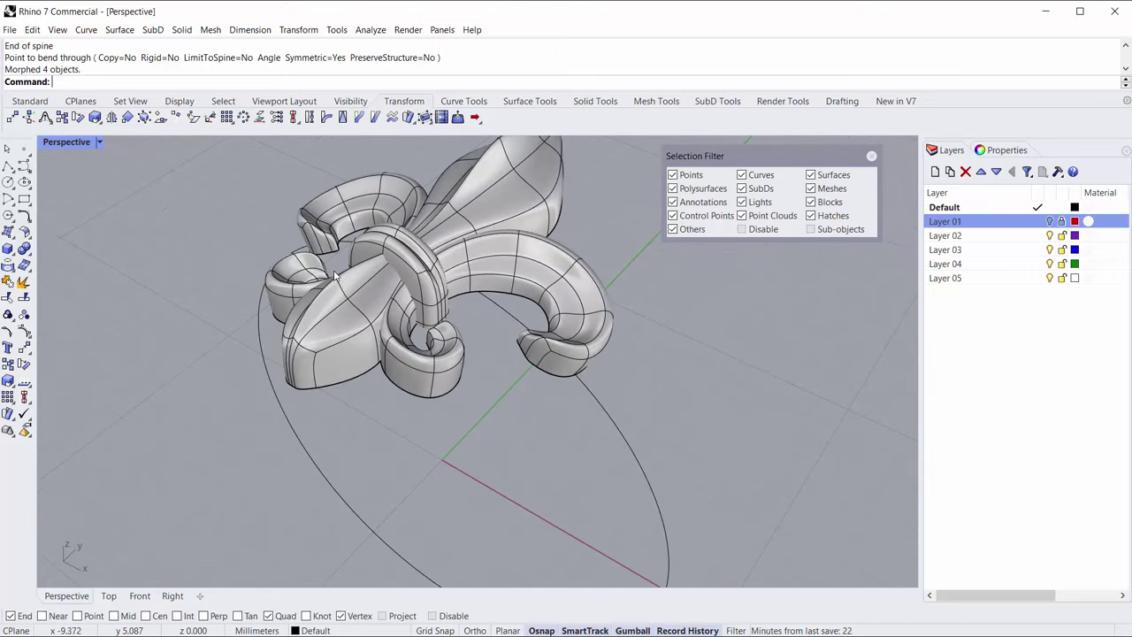
pyautogui.keyDown('ctrl'); pyautogui.keyDown('shift'); pyautogui.click(336, 279); pyautogui.keyUp('shift'); pyautogui.keyUp('ctrl')
pyautogui.moveTo(404, 284); pyautogui.dragTo(402, 239, button='right')
pyautogui.keyDown('ctrl'); pyautogui.keyDown('shift'); pyautogui.click(382, 235); pyautogui.keyUp('shift'); pyautogui.keyUp('ctrl')
pyautogui.moveTo(368, 283); pyautogui.dragTo(313, 222, button='right')
pyautogui.moveTo(308, 197); pyautogui.dragTo(310, 207)
pyautogui.click(353, 185)
pyautogui.moveTo(353, 186); pyautogui.dragTo(529, 262, button='right')
# - Draw a two-point circle 2 mm in diameter outward along X from the finger-size circle's right quadrant
pyautogui.scroll(-5, 384, 280)
pyautogui.keyDown('shift'); pyautogui.moveTo(420, 400); pyautogui.dragTo(340, 359, button='right'); pyautogui.keyUp('shift')
pyautogui.scroll(6, 552, 367)
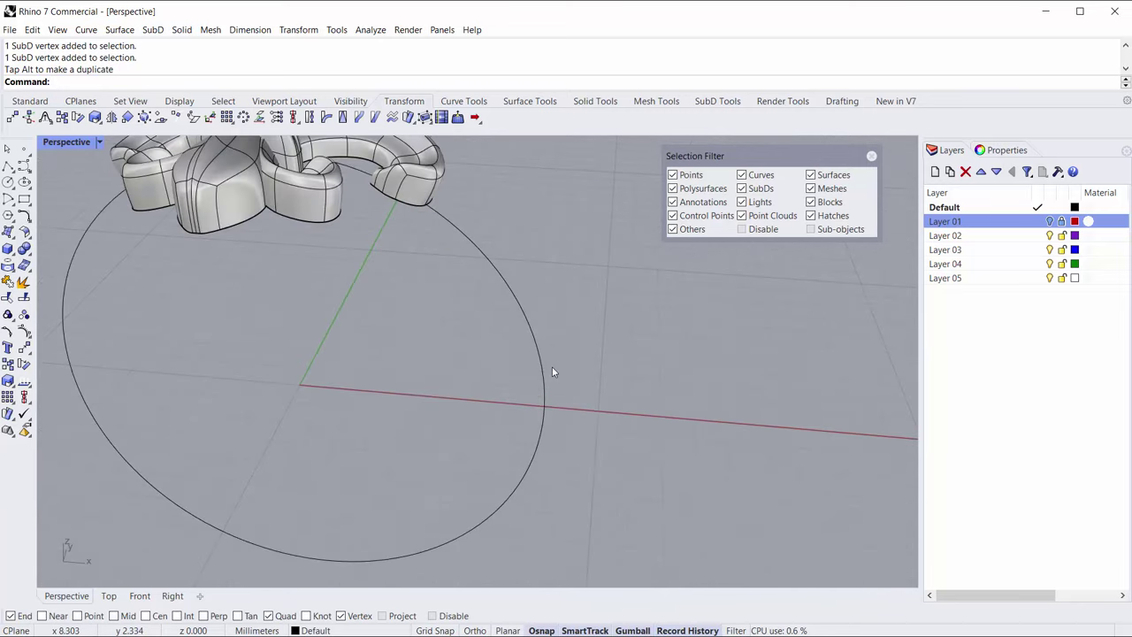
pyautogui.scroll(-4, 427, 338)
pyautogui.keyDown('shift'); pyautogui.moveTo(430, 348); pyautogui.dragTo(451, 382, button='right'); pyautogui.keyUp('shift')
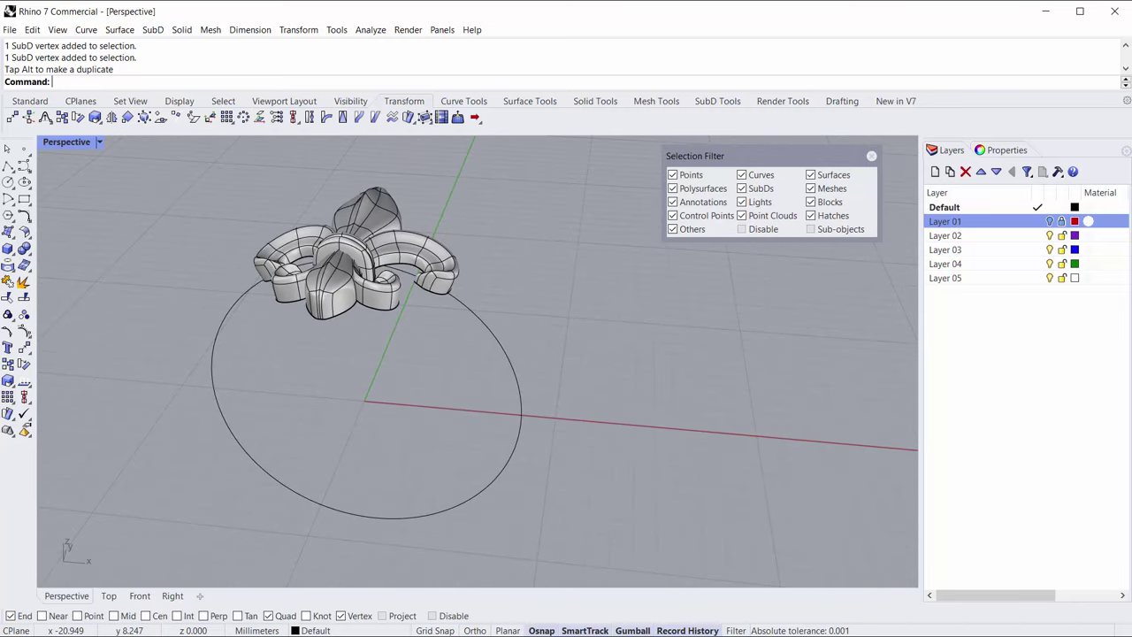
pyautogui.click(7, 182)
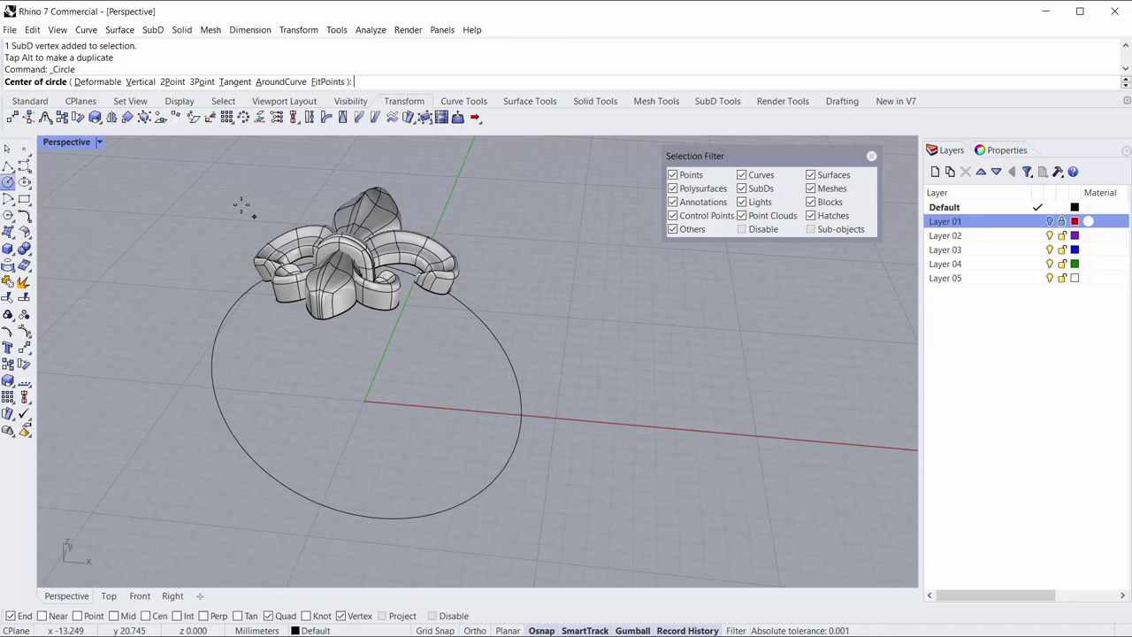
pyautogui.click(174, 82)
pyautogui.click(520, 415)
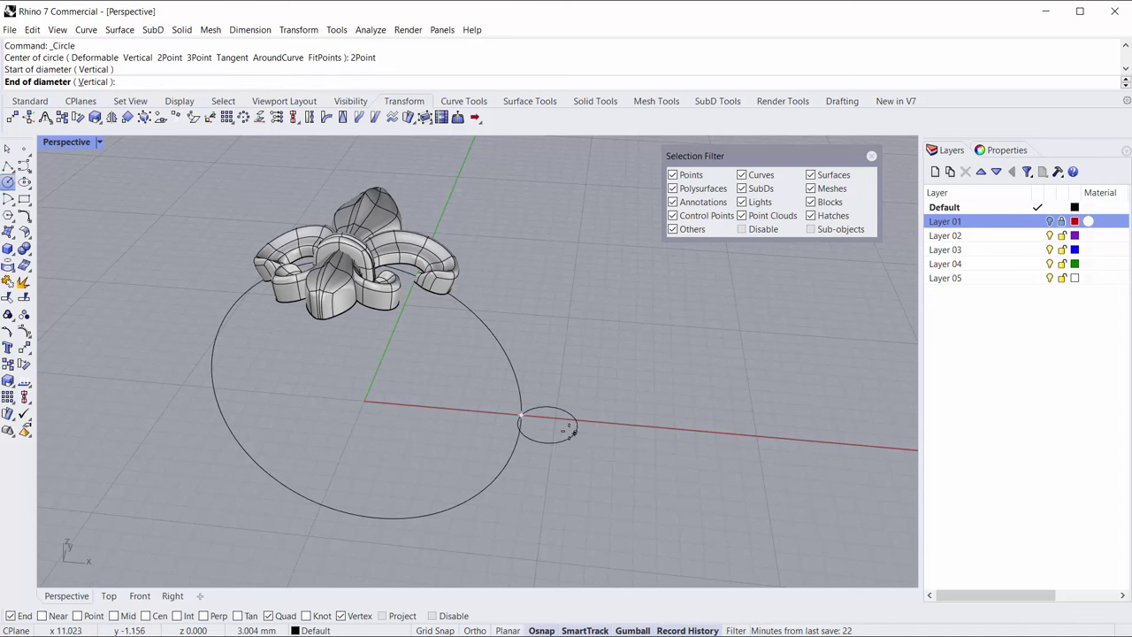
pyautogui.press('Return')
pyautogui.click(569, 424)
pyautogui.keyDown('shift'); pyautogui.moveTo(571, 463); pyautogui.dragTo(599, 438, button='right'); pyautogui.keyUp('shift')
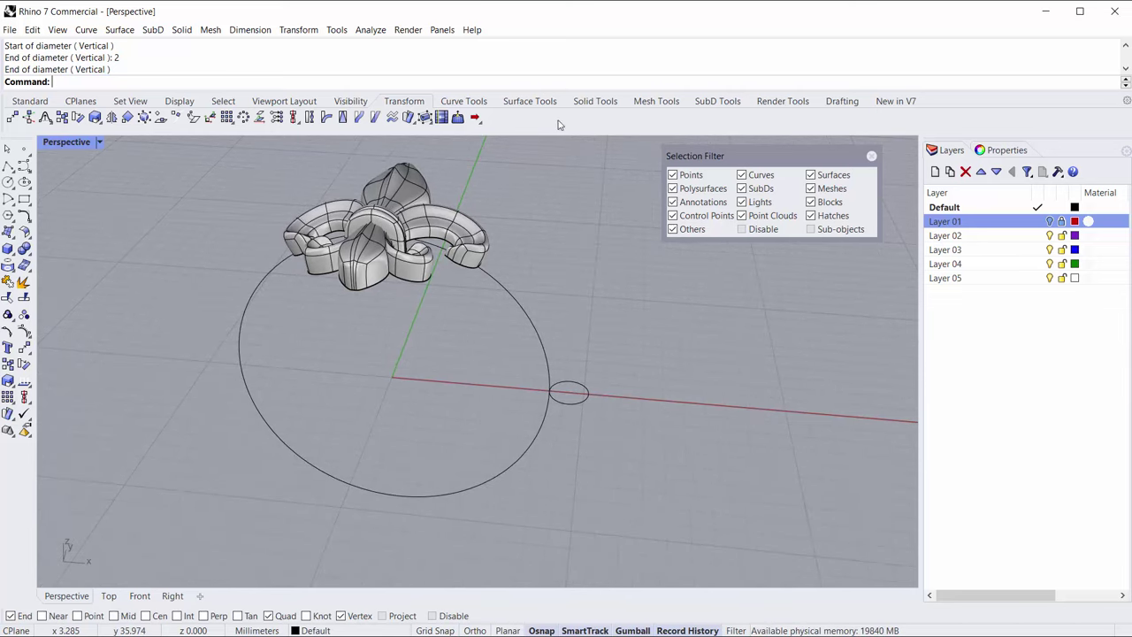
# - Set up a SubDSweep1 with the finger-size circle as the rail and the 2 mm circle as the cross section
pyautogui.click(725, 104)
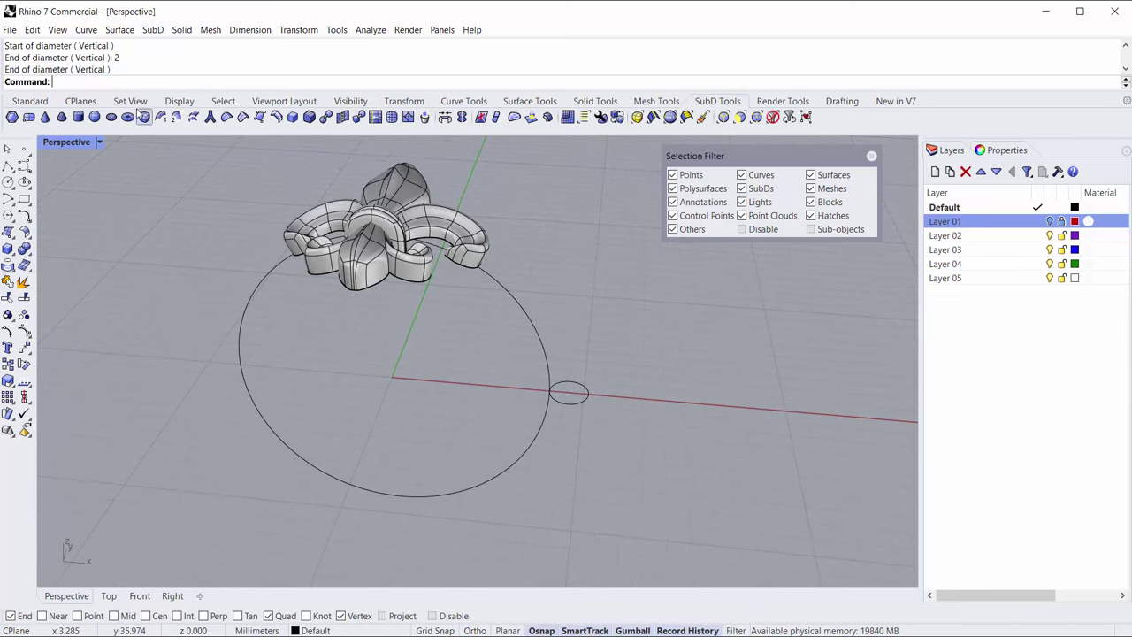
pyautogui.click(128, 118)
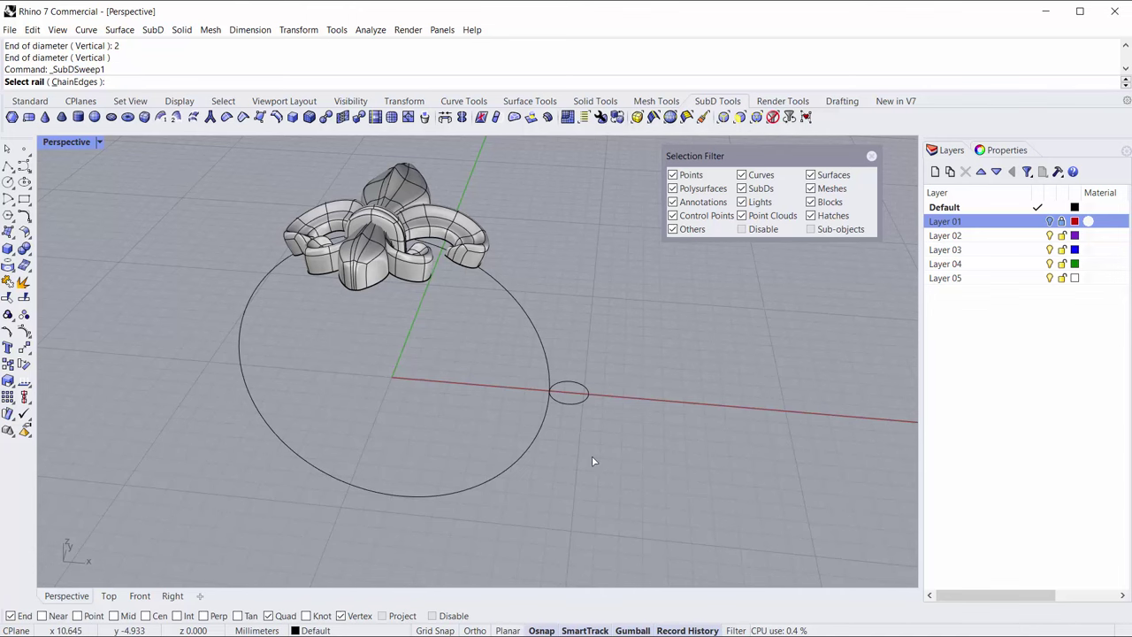
pyautogui.click(511, 431)
pyautogui.click(575, 403)
pyautogui.press('Return')
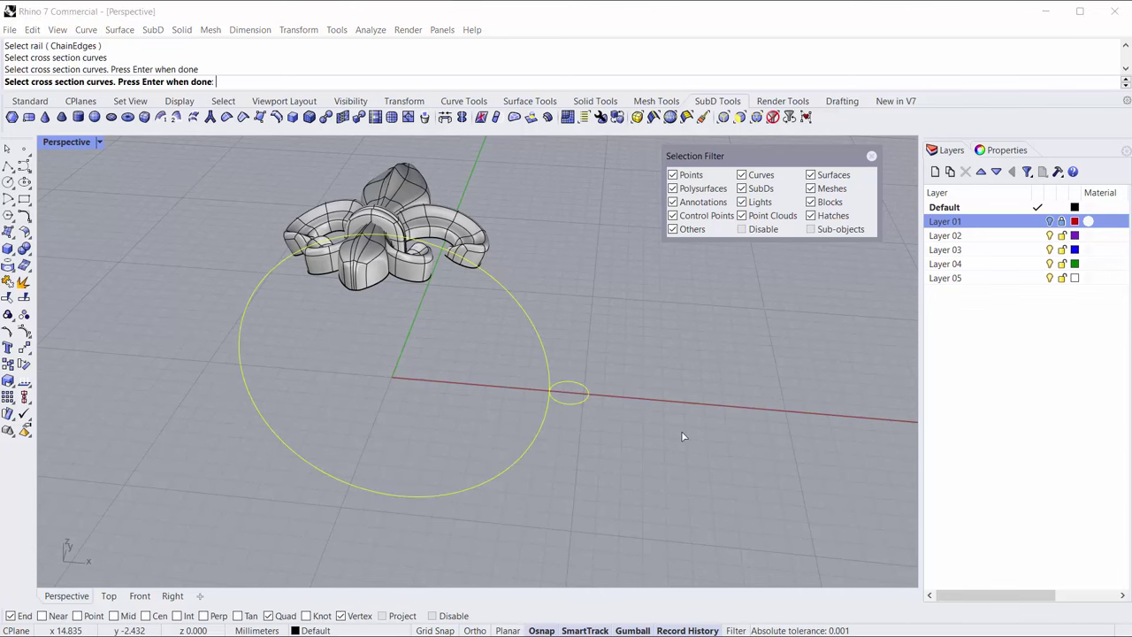
pyautogui.moveTo(401, 394); pyautogui.dragTo(405, 298, button='right')
pyautogui.scroll(3, 384, 312)
pyautogui.scroll(-3, 483, 327)
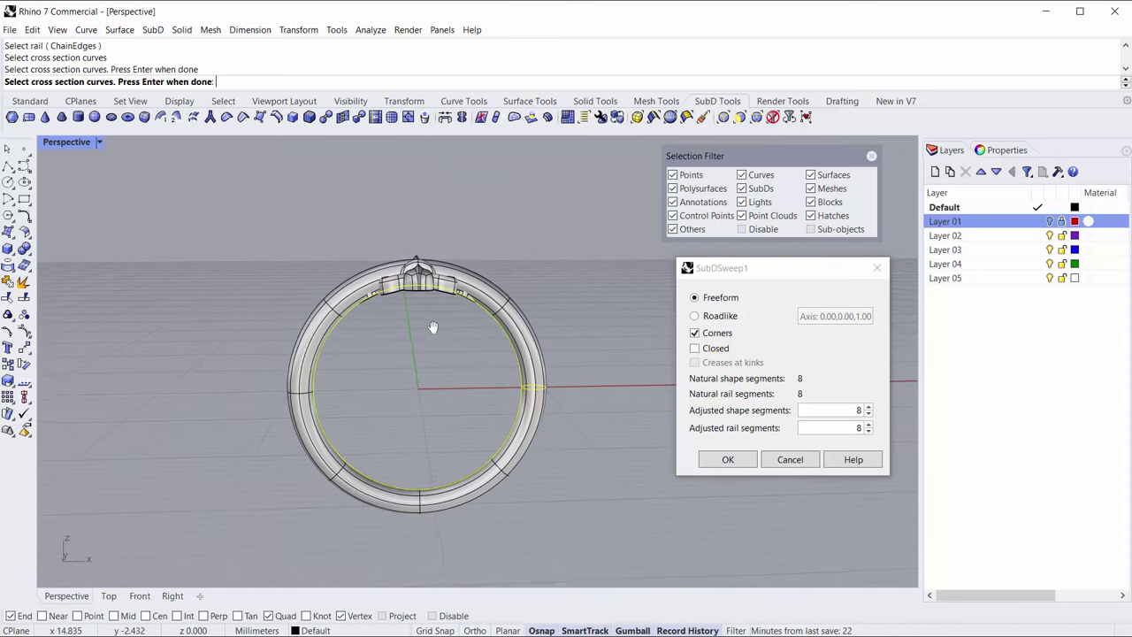
# - Compare different rail segment counts in the sweep preview, then create the ring band with 8 rail segments
pyautogui.scroll(5, 482, 296)
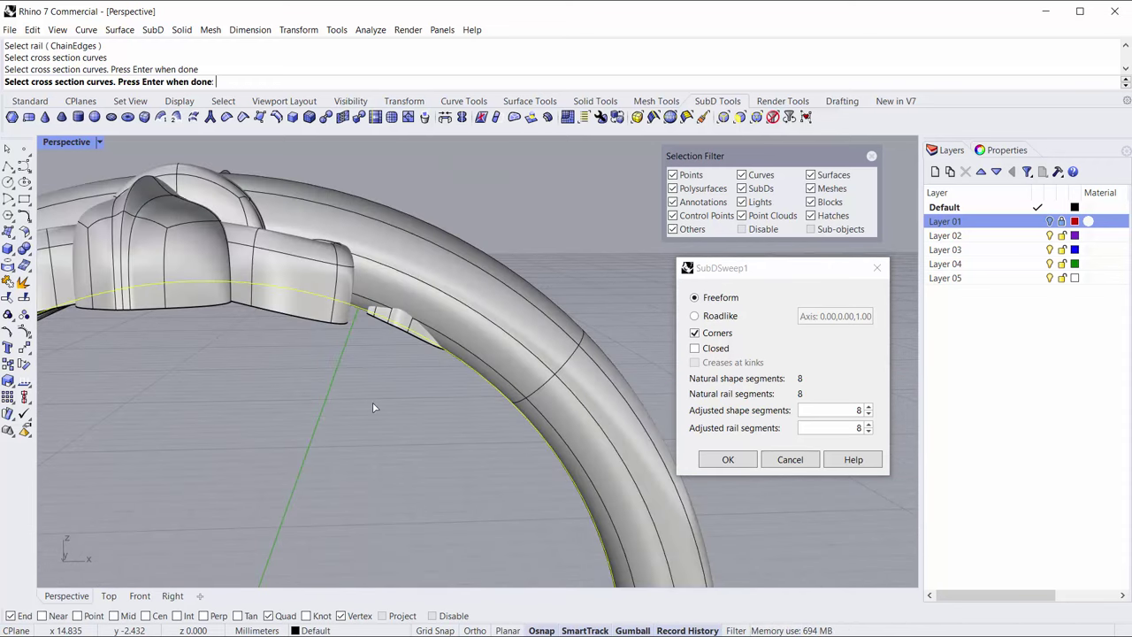
pyautogui.scroll(-5, 374, 408)
pyautogui.click(849, 428)
pyautogui.scroll(4, 850, 428)
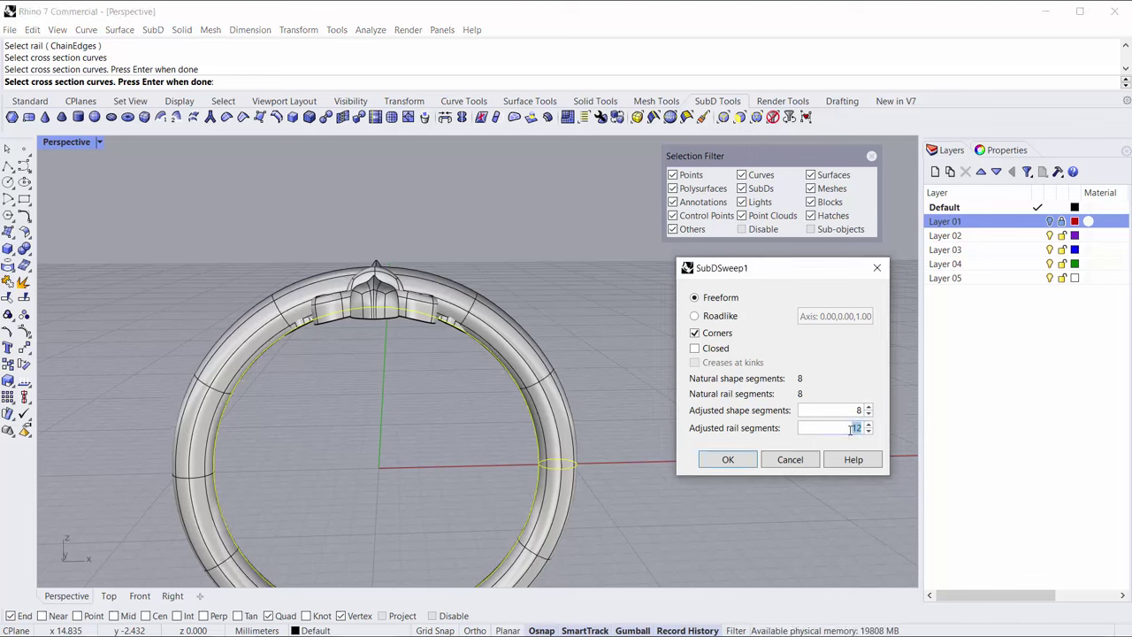
pyautogui.scroll(-3, 851, 428)
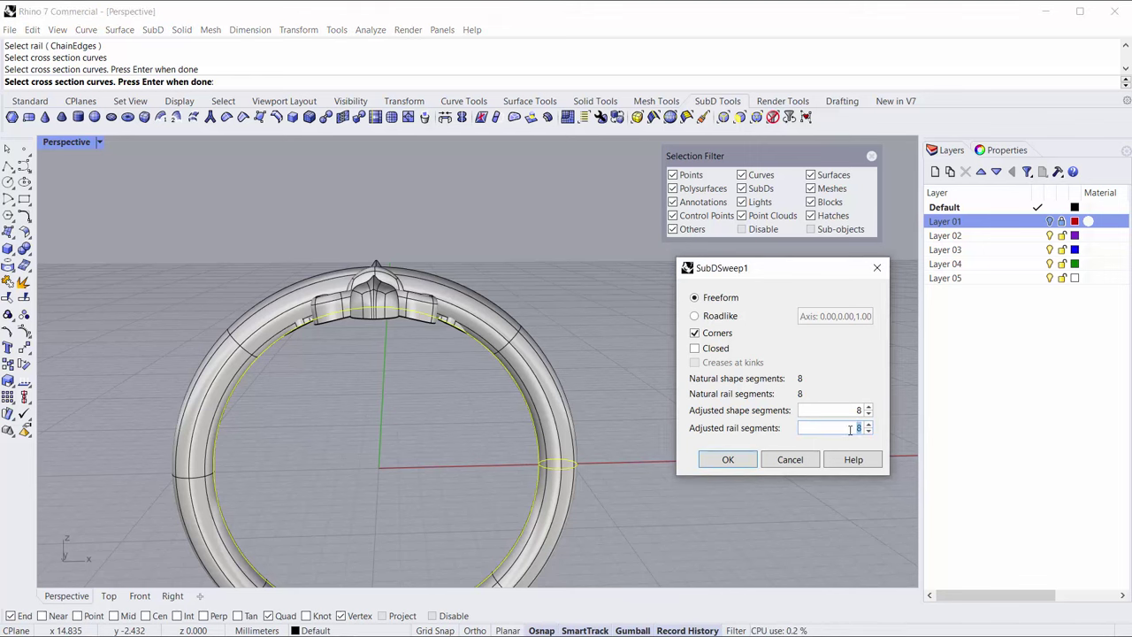
pyautogui.scroll(8, 850, 429)
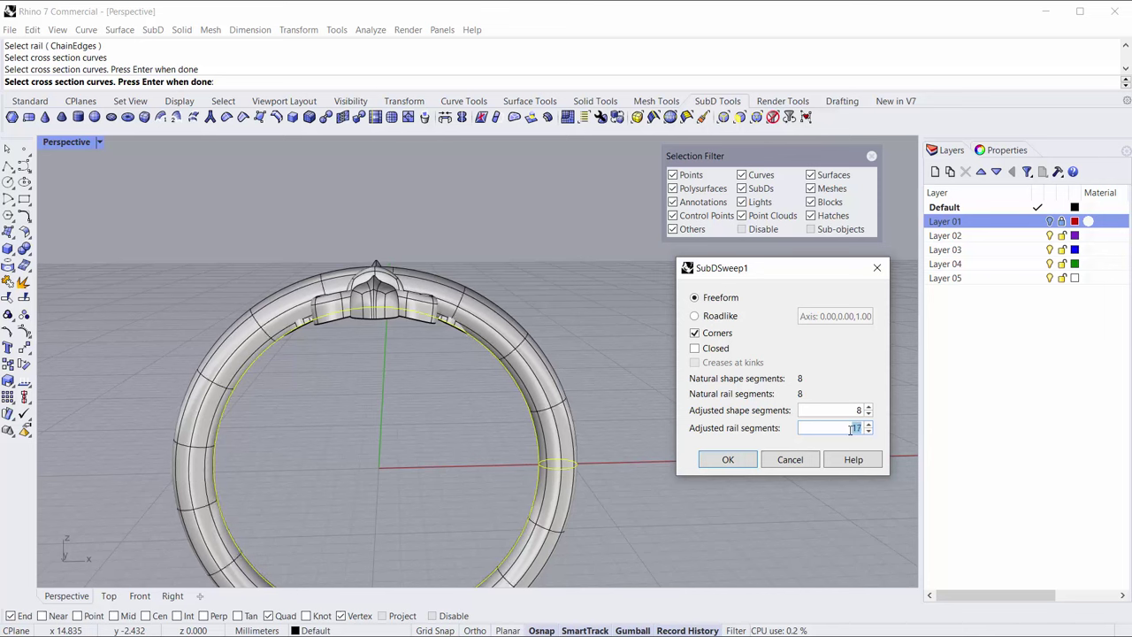
pyautogui.scroll(-9, 851, 429)
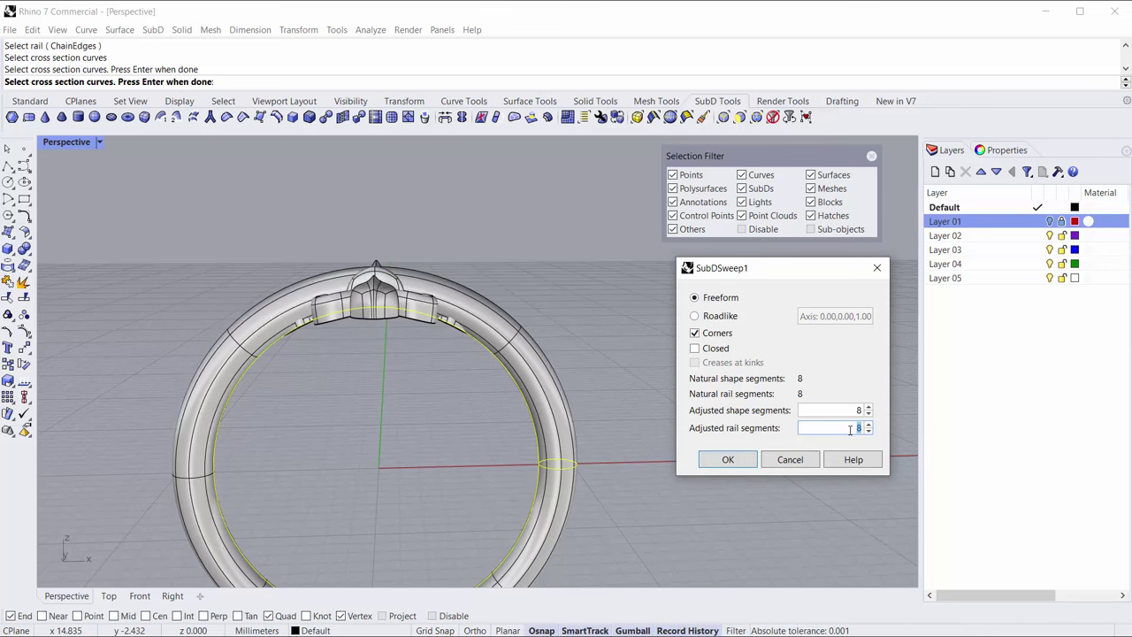
pyautogui.click(728, 460)
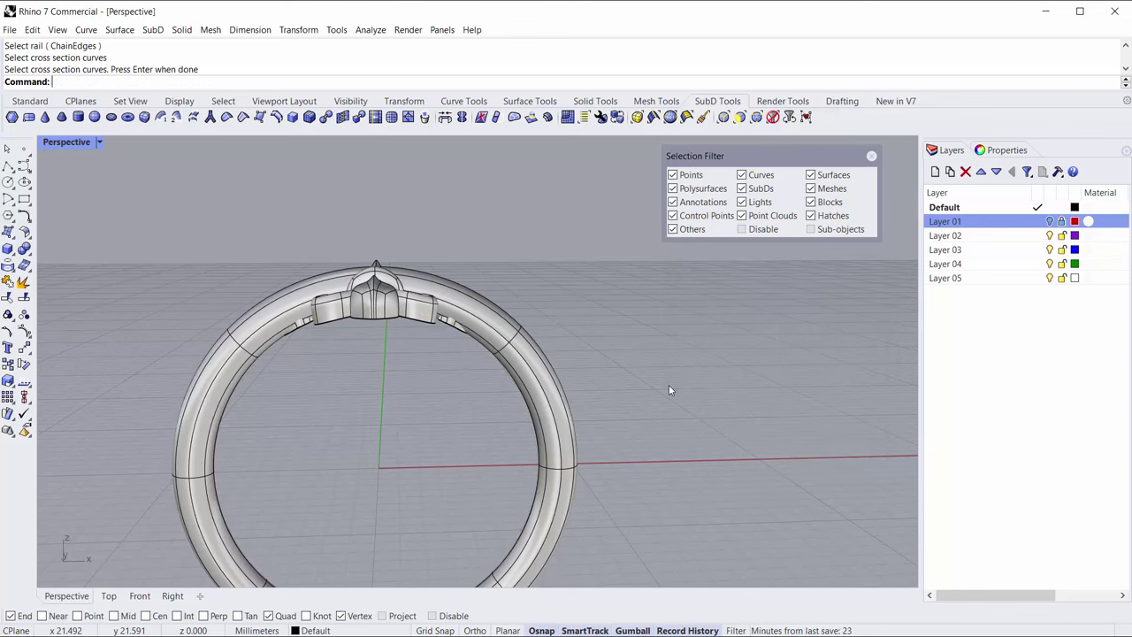
# - Delete the full loop of faces forming the ring band's section from the top centre to its upper right, accepting the broken history
pyautogui.scroll(5, 534, 346)
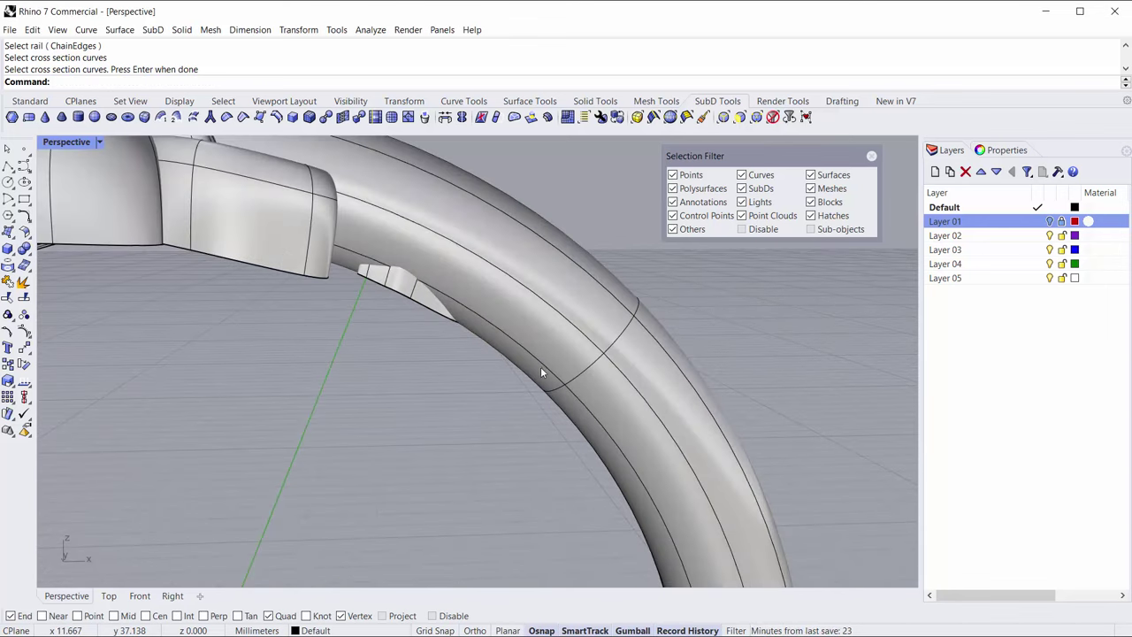
pyautogui.click(541, 366)
pyautogui.click(511, 395)
pyautogui.keyDown('ctrl'); pyautogui.keyDown('shift'); pyautogui.click(567, 351); pyautogui.keyUp('shift'); pyautogui.keyUp('ctrl')
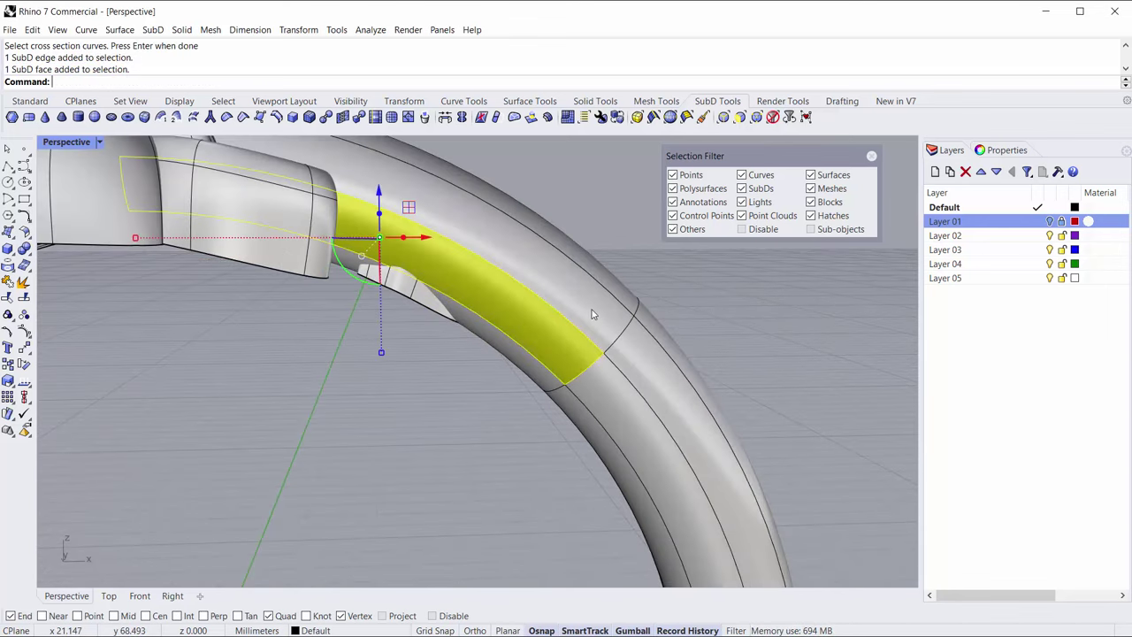
pyautogui.keyDown('ctrl'); pyautogui.keyDown('shift'); pyautogui.doubleClick(588, 325); pyautogui.keyUp('shift'); pyautogui.keyUp('ctrl')
pyautogui.press('Delete')
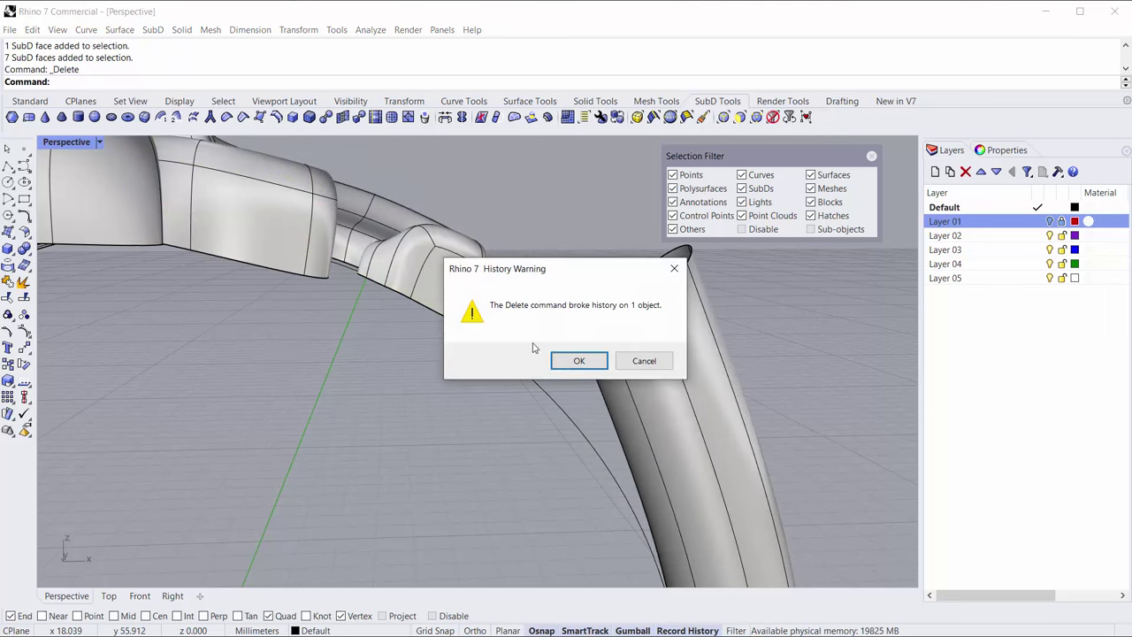
pyautogui.click(578, 360)
pyautogui.moveTo(412, 387); pyautogui.dragTo(392, 336, button='right')
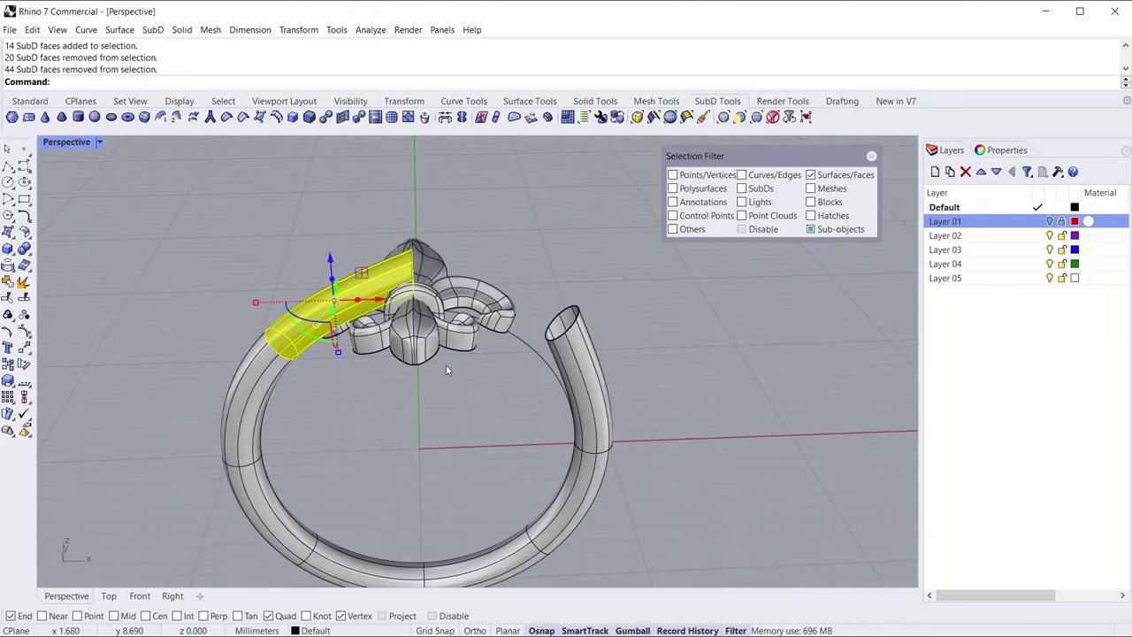
# - Delete the selected faces at the band's upper left and fill the resulting open end using the Automatic patch style
pyautogui.press('Delete')
pyautogui.scroll(10, 335, 386)
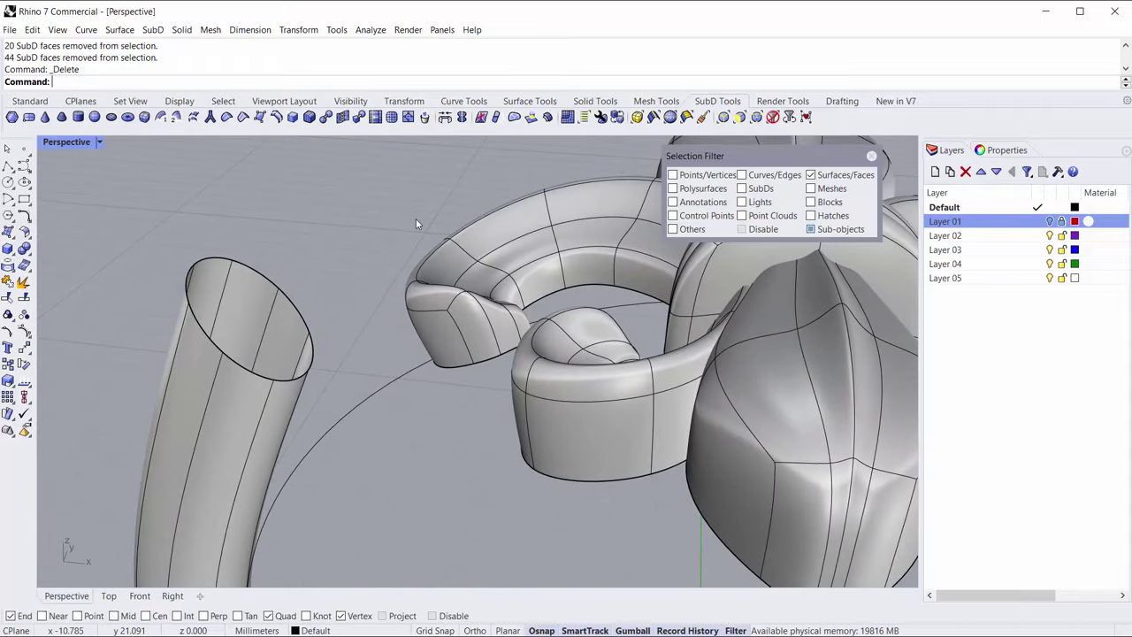
pyautogui.click(513, 117)
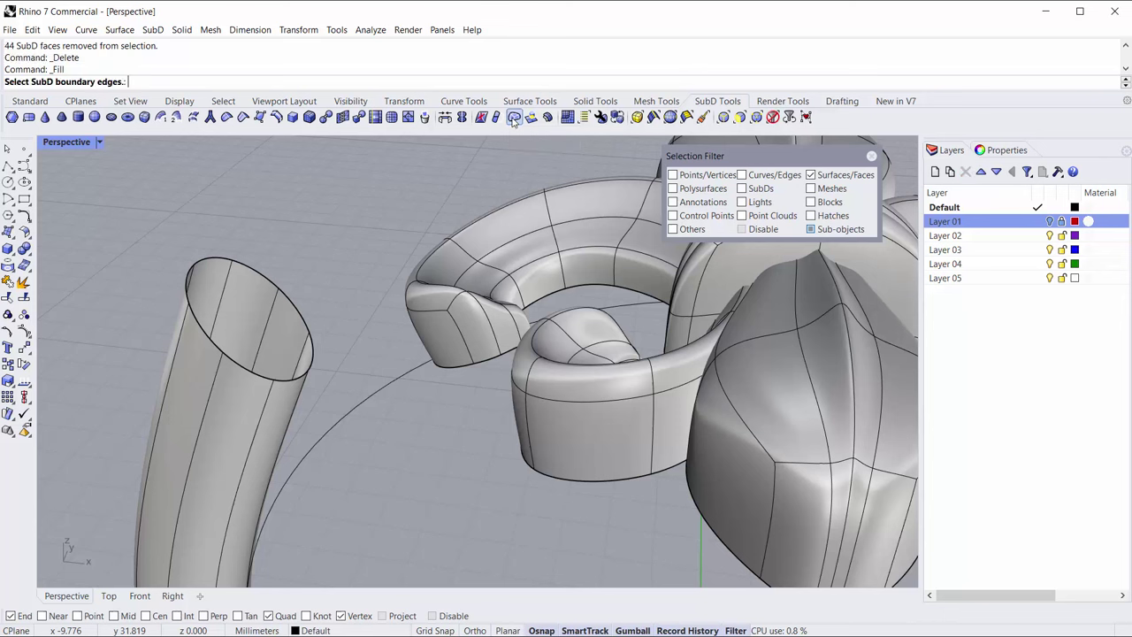
pyautogui.click(235, 365)
pyautogui.press('Return')
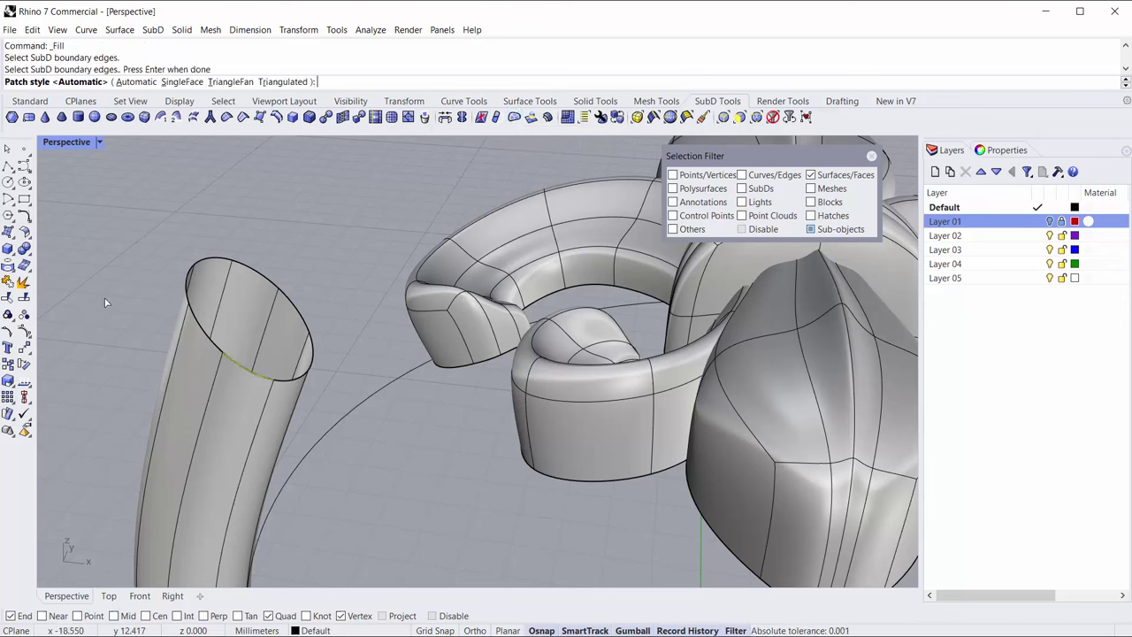
pyautogui.click(151, 82)
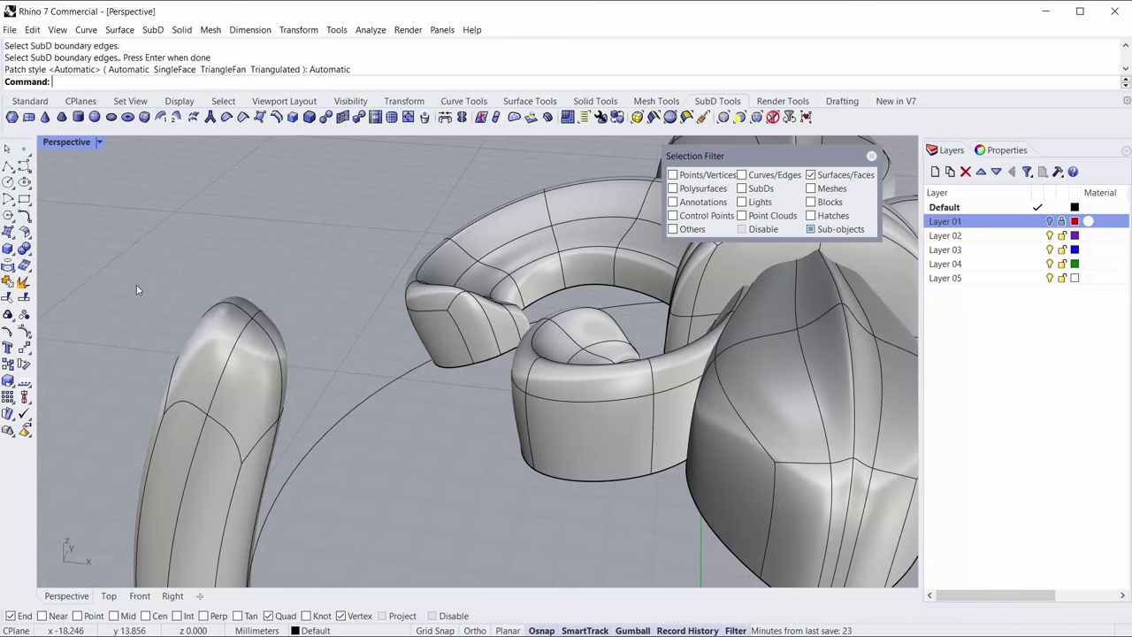
pyautogui.moveTo(136, 285); pyautogui.dragTo(431, 362, button='right')
pyautogui.scroll(5, 539, 355)
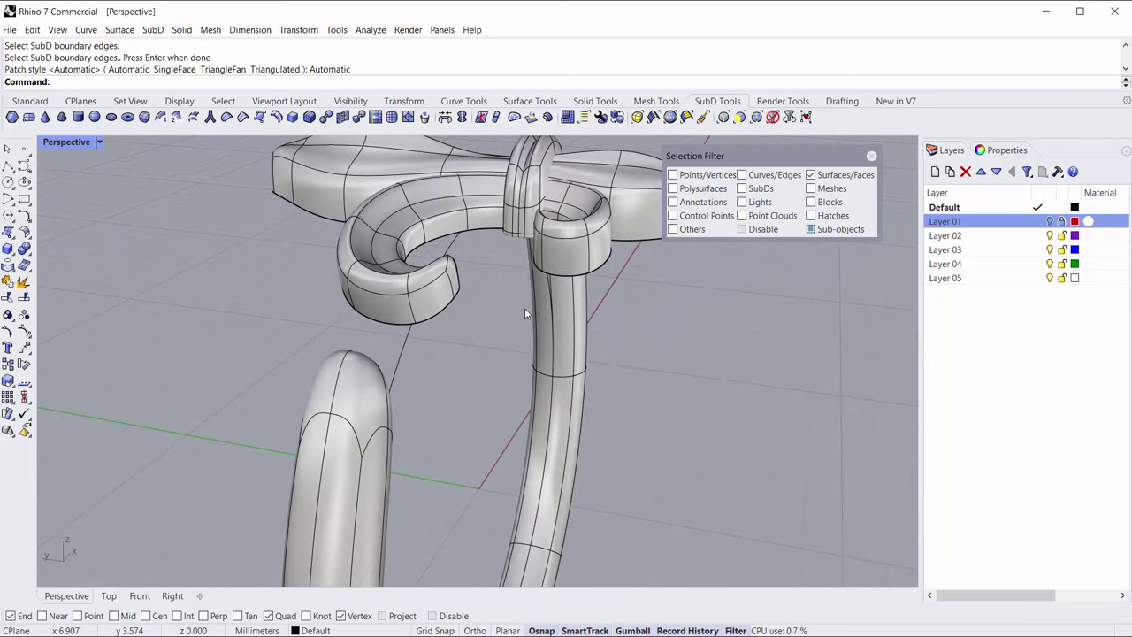
pyautogui.moveTo(547, 306); pyautogui.dragTo(220, 324, button='right')
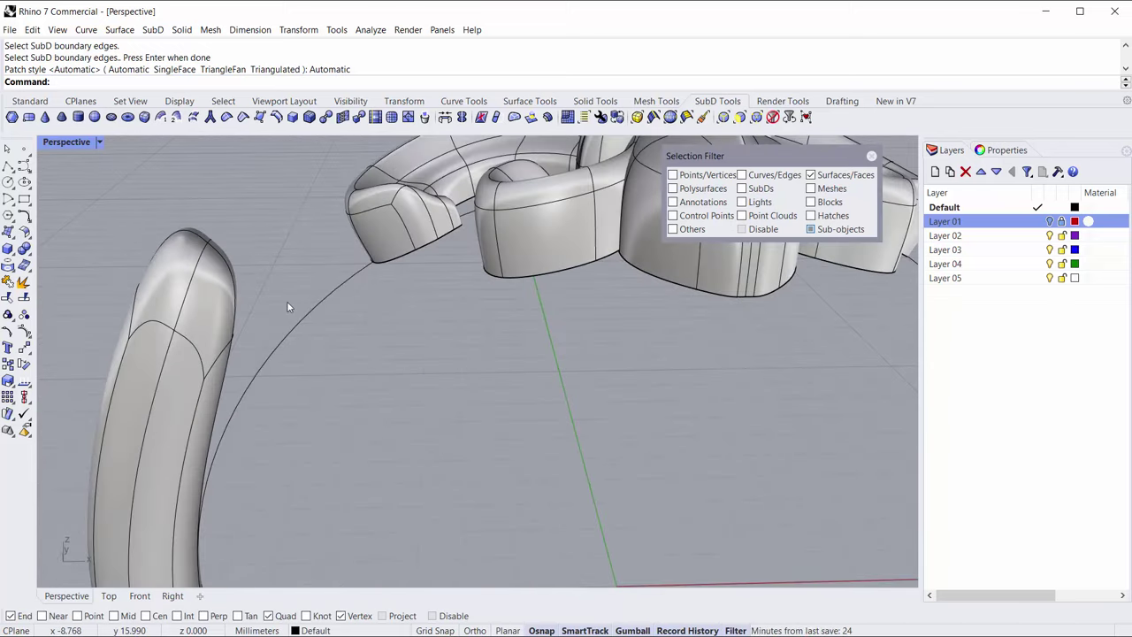
pyautogui.click(204, 307)
pyautogui.keyDown('shift'); pyautogui.click(169, 283); pyautogui.keyUp('shift')
pyautogui.moveTo(250, 287); pyautogui.dragTo(457, 238, button='right')
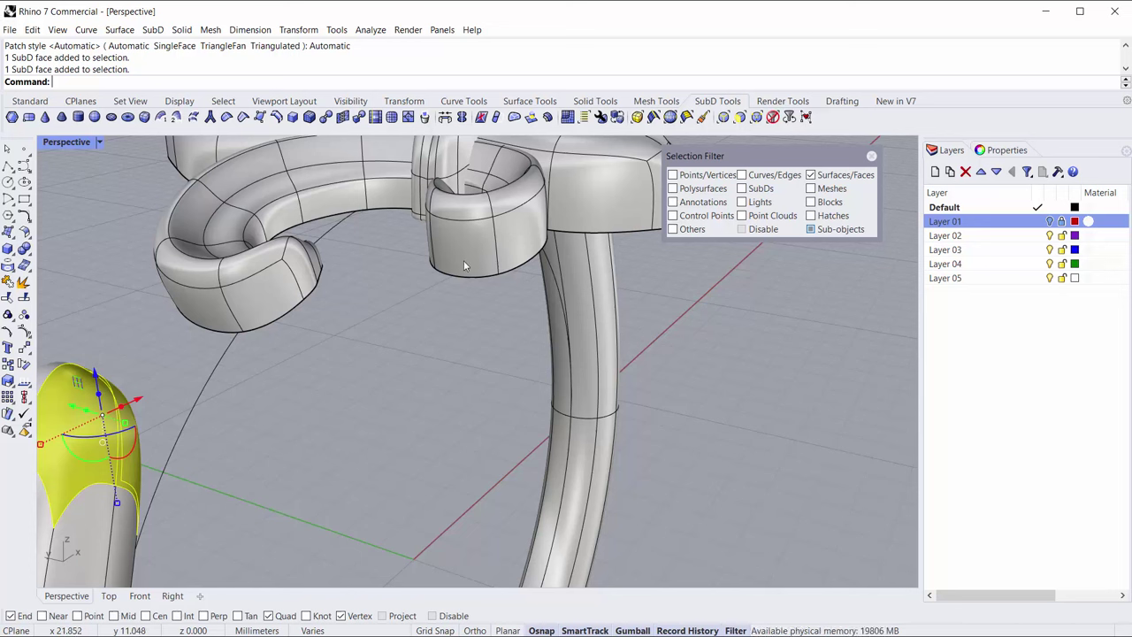
pyautogui.click(467, 334)
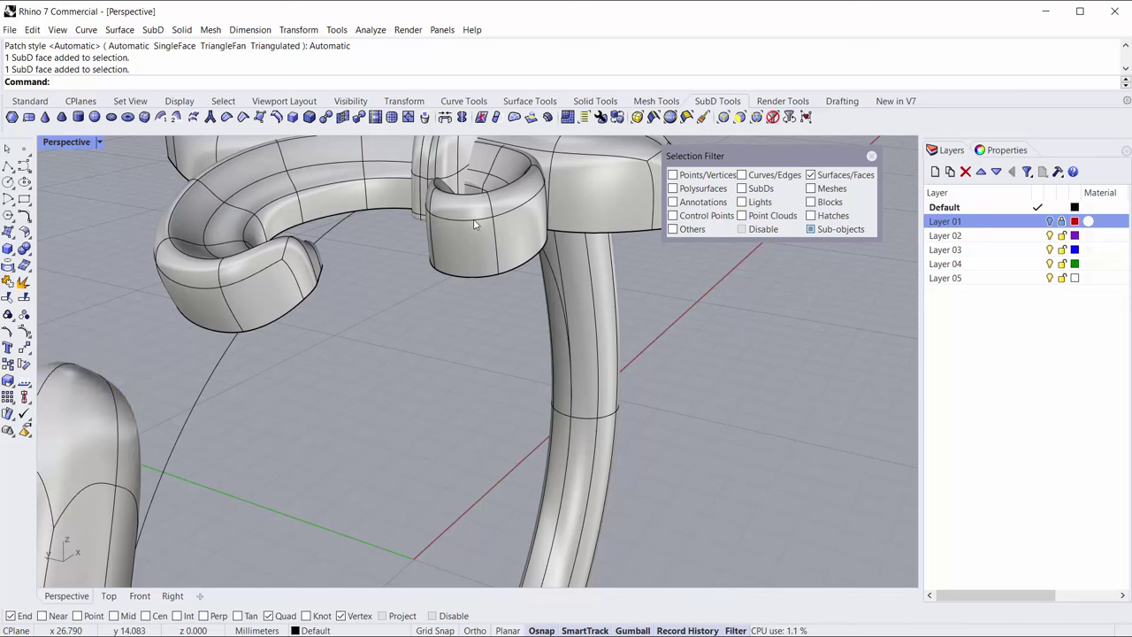
# - Insert an edge loop around the side walls of the left scroll piece using the Ring edge type, placed partway down their height
pyautogui.click(775, 118)
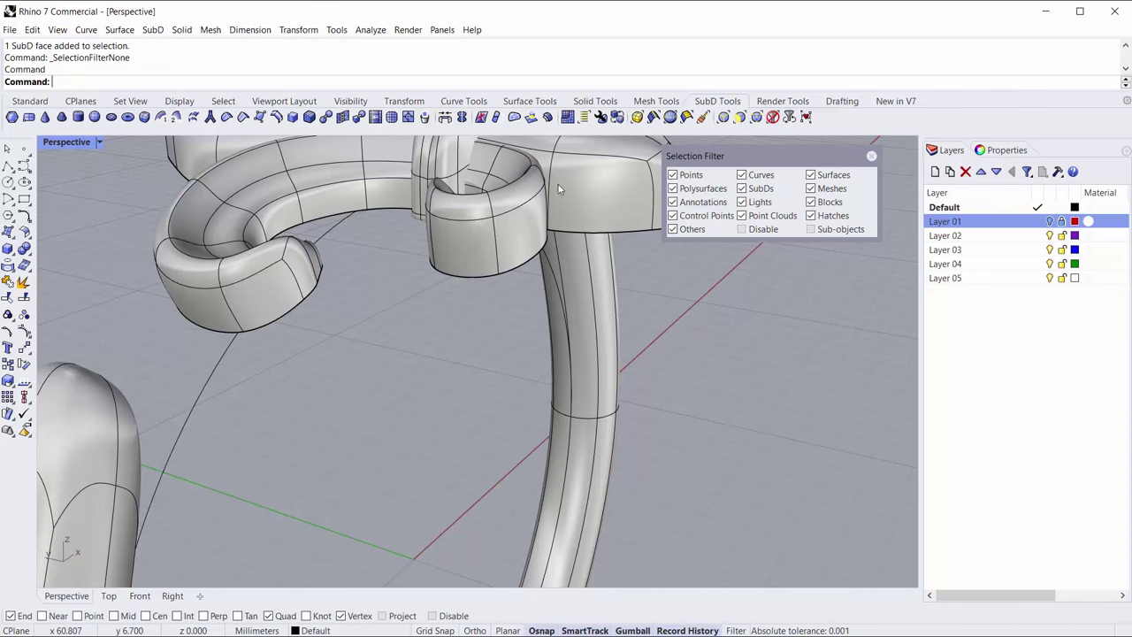
pyautogui.keyDown('ctrl'); pyautogui.keyDown('shift'); pyautogui.doubleClick(480, 216); pyautogui.keyUp('shift'); pyautogui.keyUp('ctrl')
pyautogui.moveTo(480, 219); pyautogui.dragTo(399, 322, button='right')
pyautogui.click(399, 322)
pyautogui.click(276, 118)
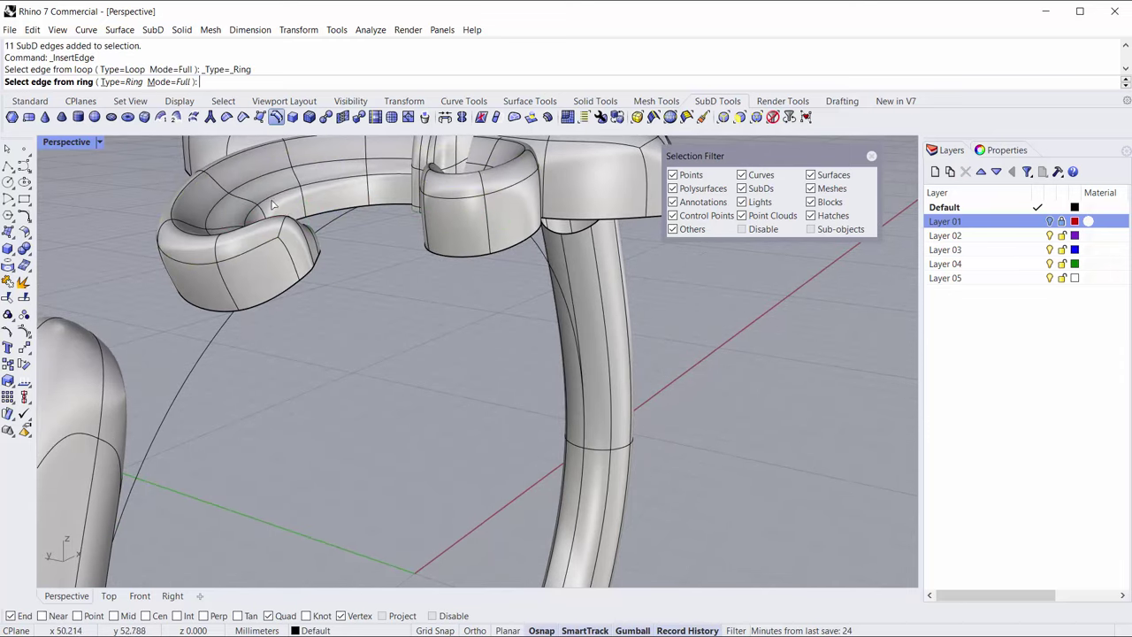
pyautogui.click(228, 293)
pyautogui.scroll(3, 234, 292)
pyautogui.press('Return')
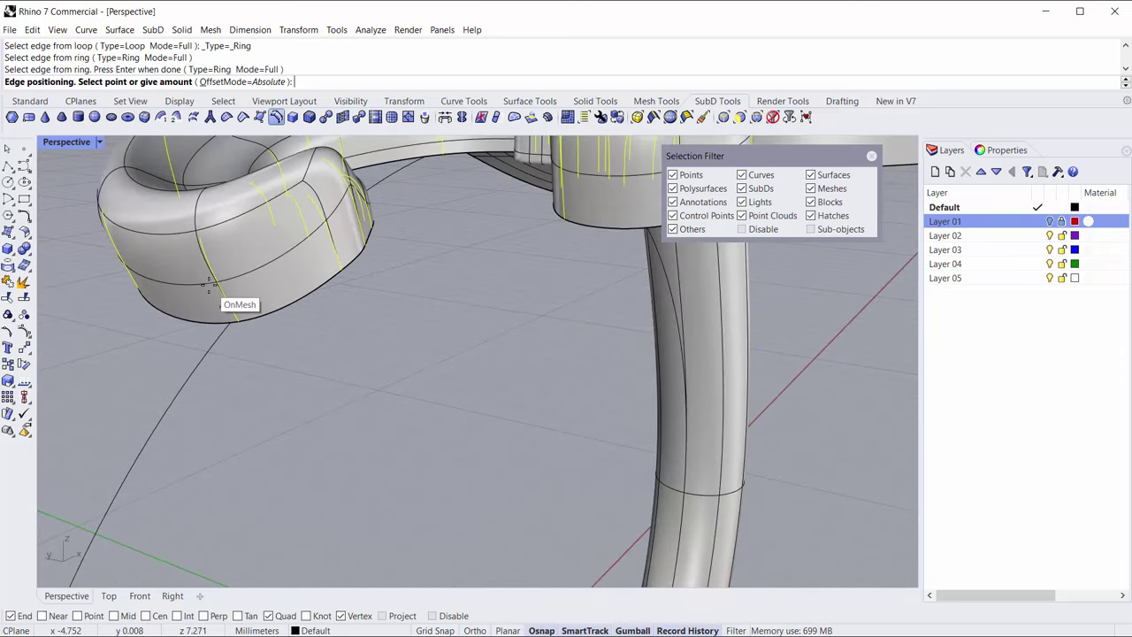
pyautogui.click(212, 285)
# - Bridge two cap faces on the band's filled end to two side faces of the left ornament's lower scroll, with 1 segment and Join on
pyautogui.scroll(-4, 368, 341)
pyautogui.moveTo(392, 342)
pyautogui.keyDown('shift'); pyautogui.mouseDown(button='right')
pyautogui.moveTo(449, 325)
pyautogui.moveTo(394, 322)
pyautogui.mouseUp(button='right'); pyautogui.keyUp('shift')
pyautogui.scroll(2, 249, 330)
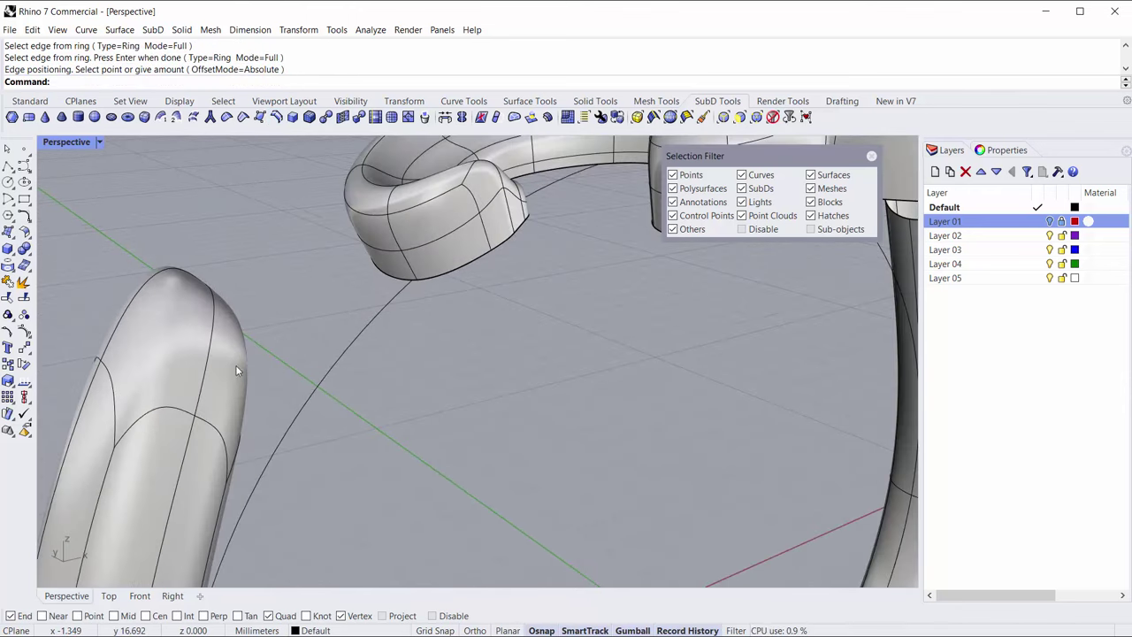
pyautogui.click(741, 120)
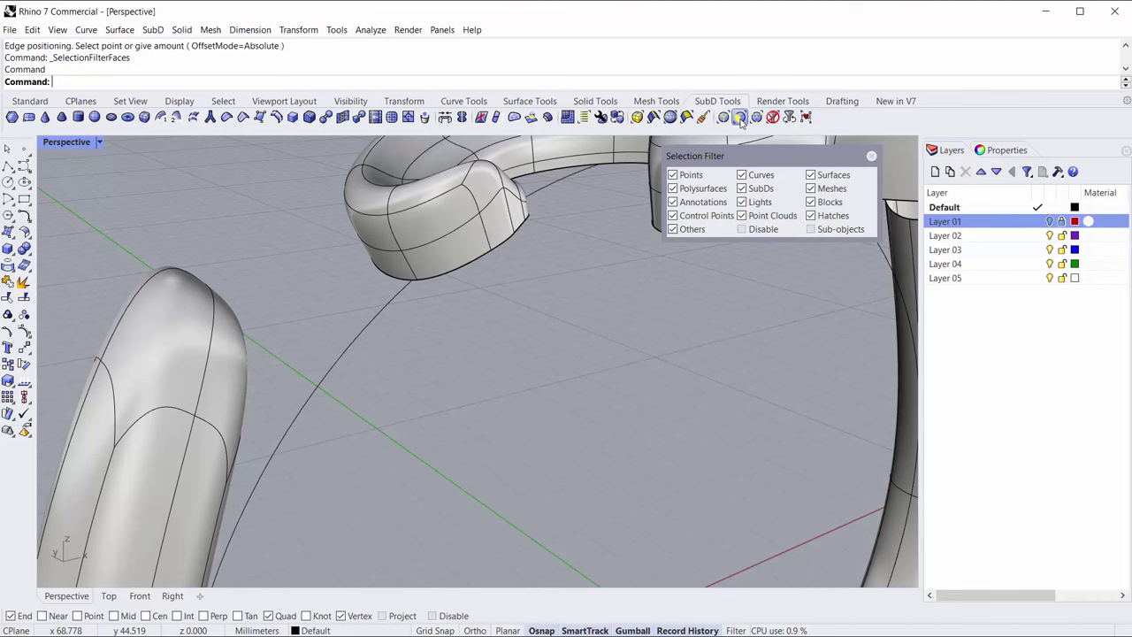
pyautogui.click(222, 366)
pyautogui.click(164, 352)
pyautogui.moveTo(387, 369); pyautogui.dragTo(361, 361, button='right')
pyautogui.keyDown('shift'); pyautogui.click(202, 352); pyautogui.keyUp('shift')
pyautogui.scroll(-4, 318, 397)
pyautogui.moveTo(318, 397); pyautogui.dragTo(528, 302, button='right')
pyautogui.scroll(5, 570, 291)
pyautogui.keyDown('shift'); pyautogui.click(570, 291); pyautogui.keyUp('shift')
pyautogui.keyDown('shift'); pyautogui.click(556, 247); pyautogui.keyUp('shift')
pyautogui.scroll(-9, 556, 248)
pyautogui.moveTo(556, 247); pyautogui.dragTo(472, 233, button='right')
pyautogui.click(445, 117)
pyautogui.moveTo(250, 298); pyautogui.dragTo(855, 396, button='right')
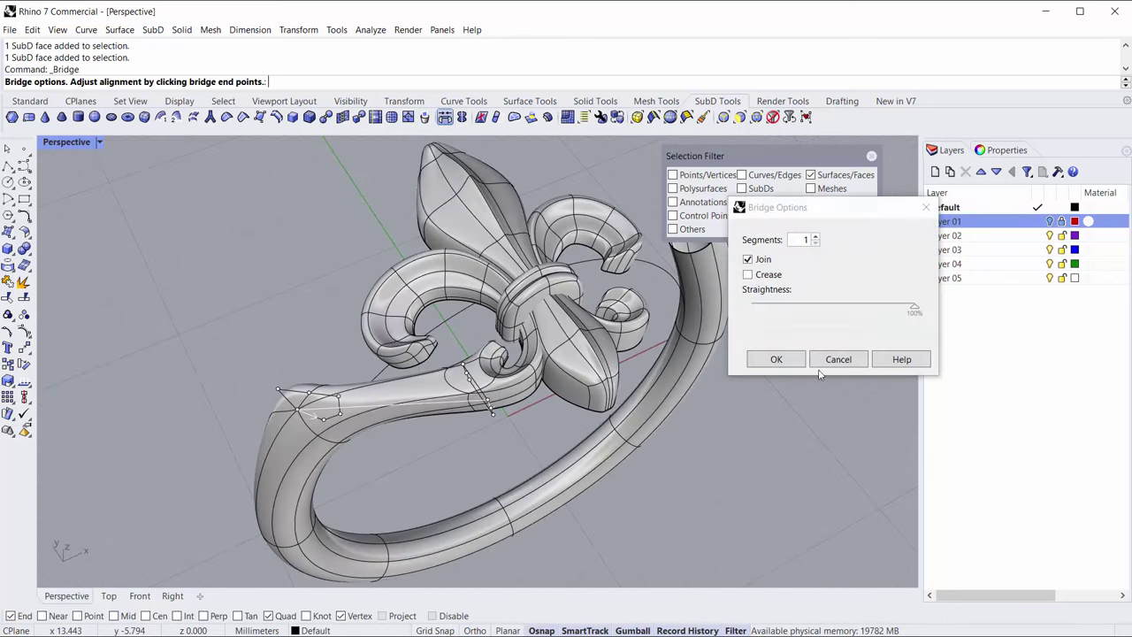
pyautogui.click(776, 359)
# - Bridge the remaining two cap faces on the band's filled end to the side faces of the left ornament's upper scroll
pyautogui.moveTo(361, 435); pyautogui.dragTo(537, 409, button='right')
pyautogui.scroll(3, 537, 409)
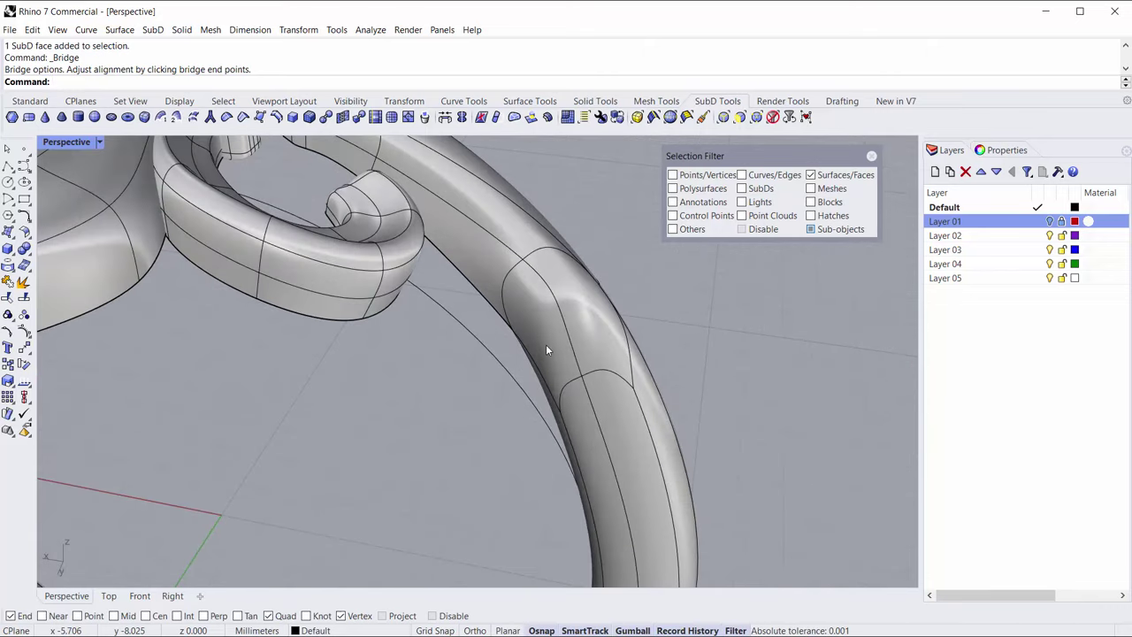
pyautogui.click(546, 349)
pyautogui.keyDown('shift'); pyautogui.click(606, 348); pyautogui.keyUp('shift')
pyautogui.moveTo(606, 348); pyautogui.dragTo(460, 341, button='right')
pyautogui.scroll(6, 364, 235)
pyautogui.keyDown('shift'); pyautogui.click(362, 250); pyautogui.keyUp('shift')
pyautogui.moveTo(371, 228); pyautogui.dragTo(602, 283, button='right')
pyautogui.click(445, 117)
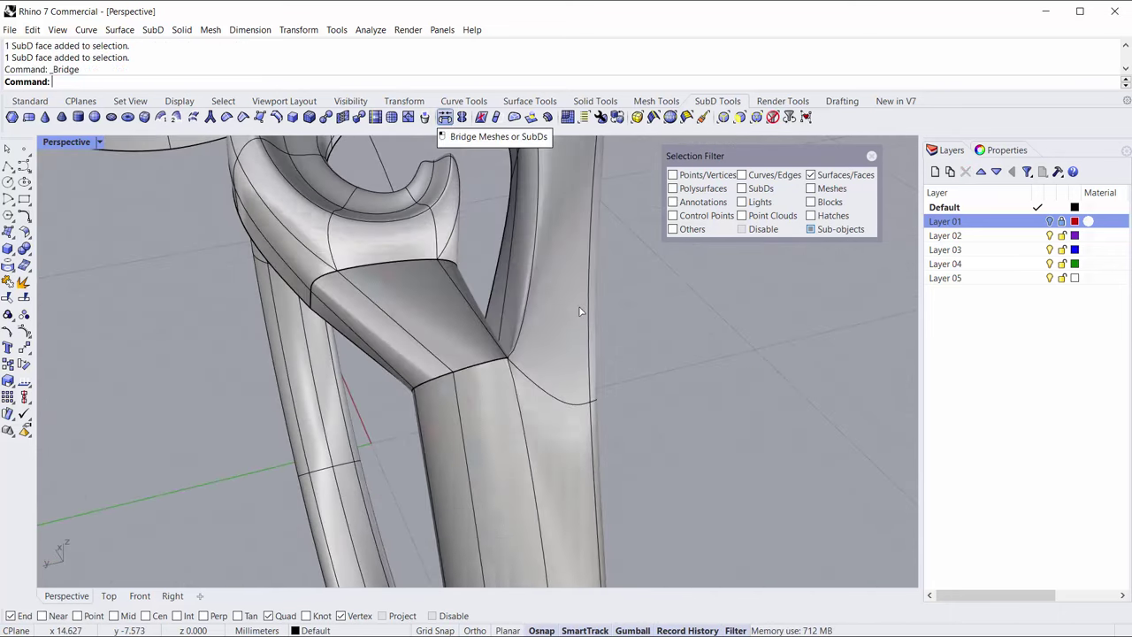
pyautogui.click(774, 361)
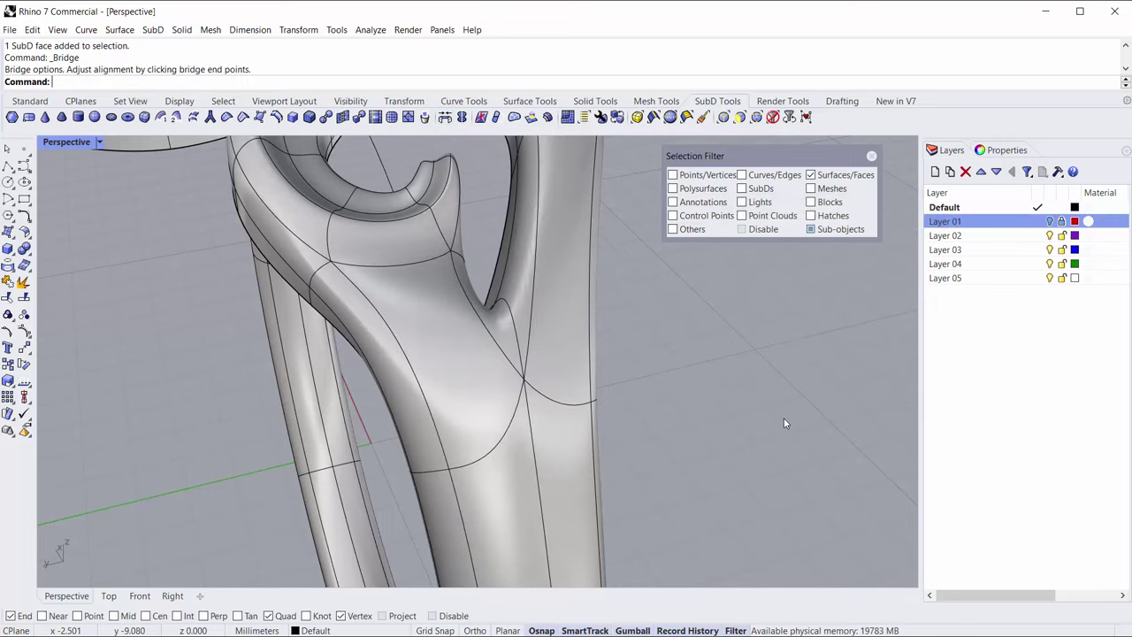
# - Clear the selection filter and delete the separate right scroll SubD of the fleur-de-lis
pyautogui.moveTo(783, 418); pyautogui.dragTo(460, 447, button='right')
pyautogui.scroll(-5, 595, 478)
pyautogui.click(485, 362)
pyautogui.click(528, 440)
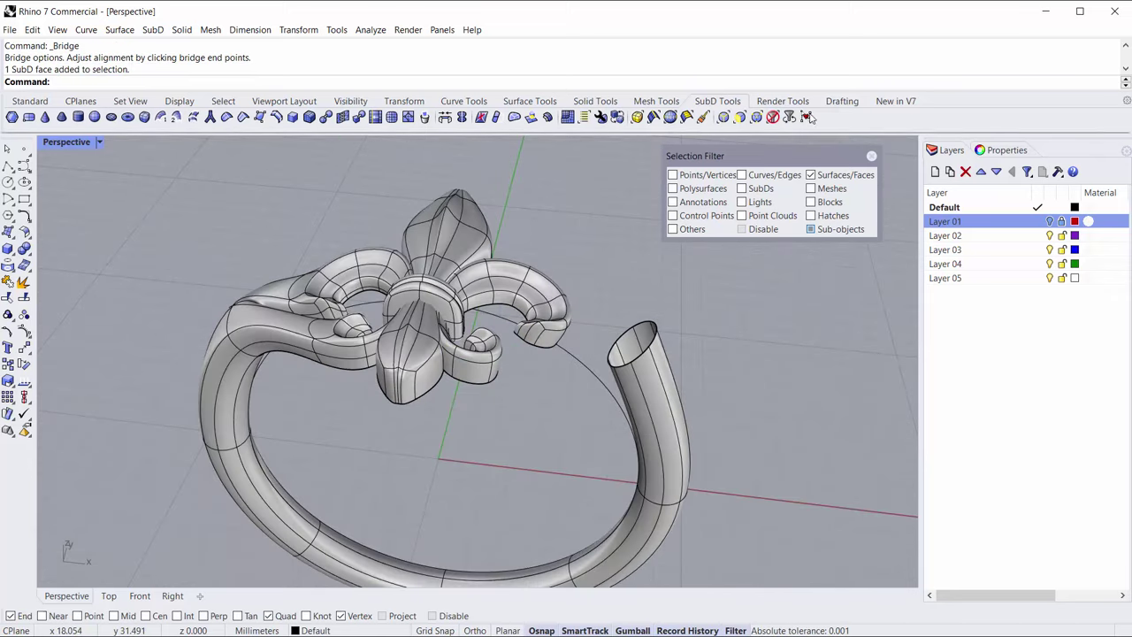
pyautogui.click(772, 118)
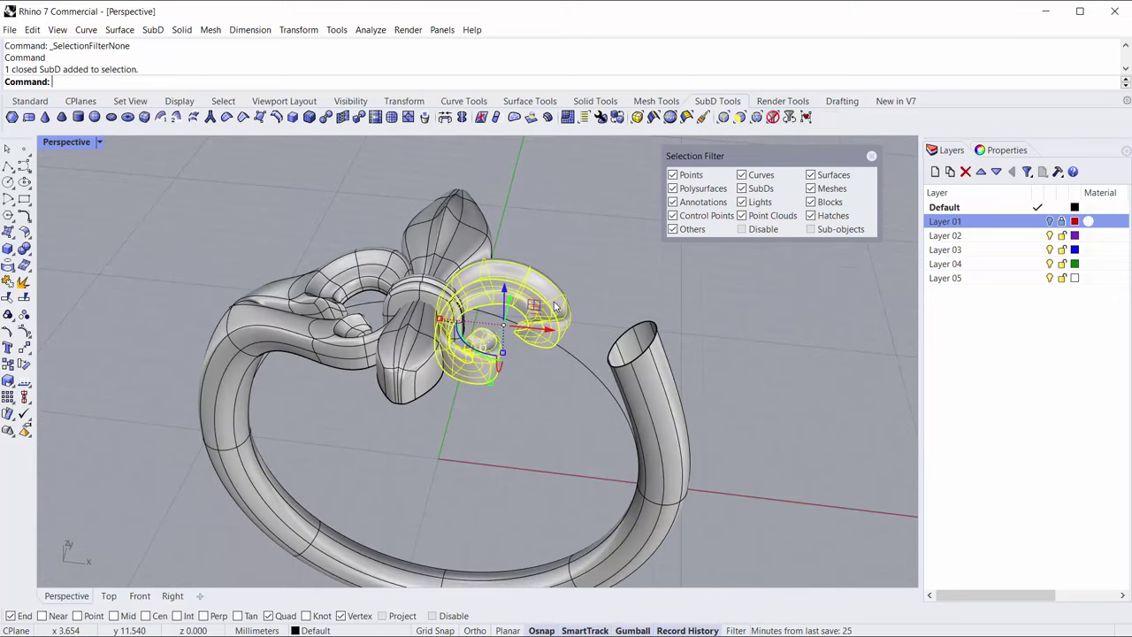
pyautogui.press('Delete')
# - Reflect the joined left scroll and band SubD across the YAxis plane, keeping the left side
pyautogui.moveTo(460, 298); pyautogui.dragTo(309, 273, button='right')
pyautogui.click(309, 273)
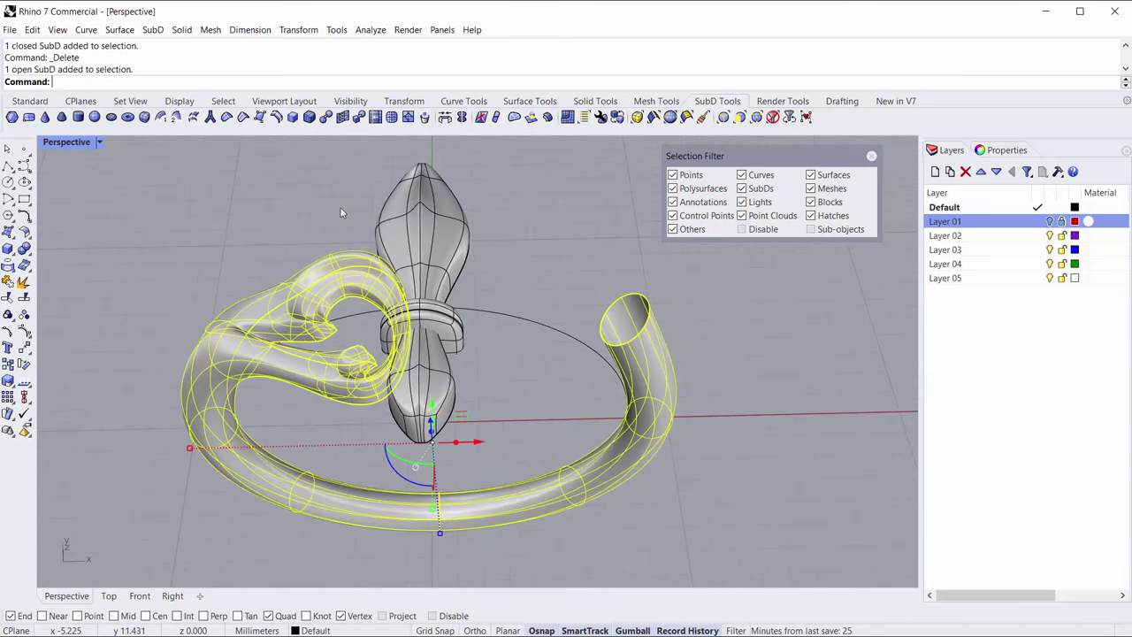
pyautogui.click(461, 118)
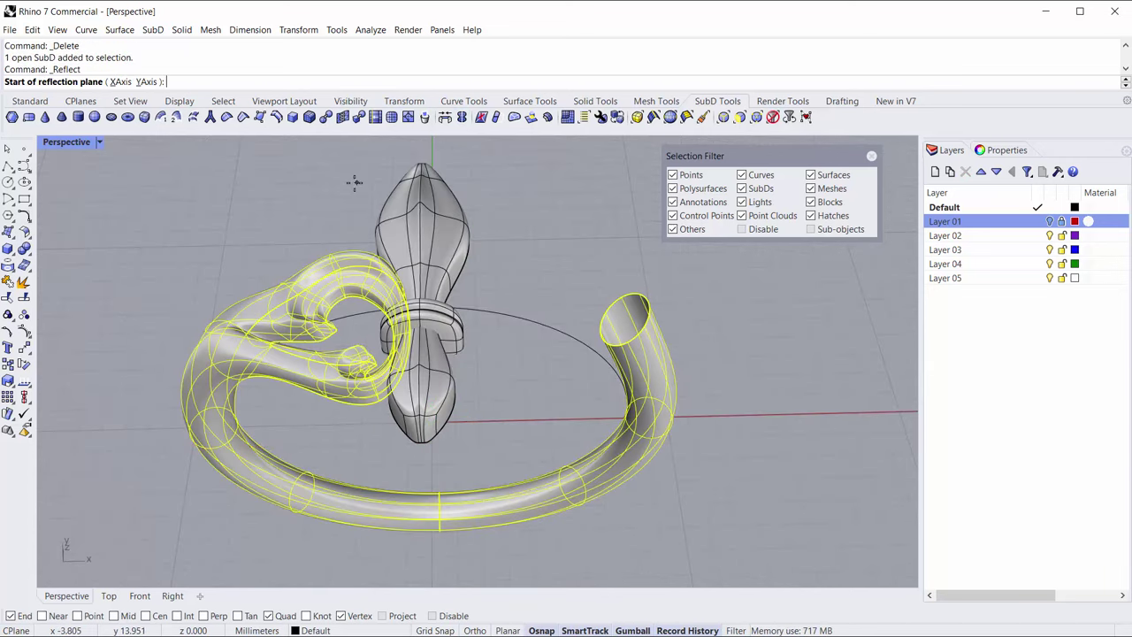
pyautogui.moveTo(354, 183); pyautogui.dragTo(443, 194, button='right')
pyautogui.click(147, 81)
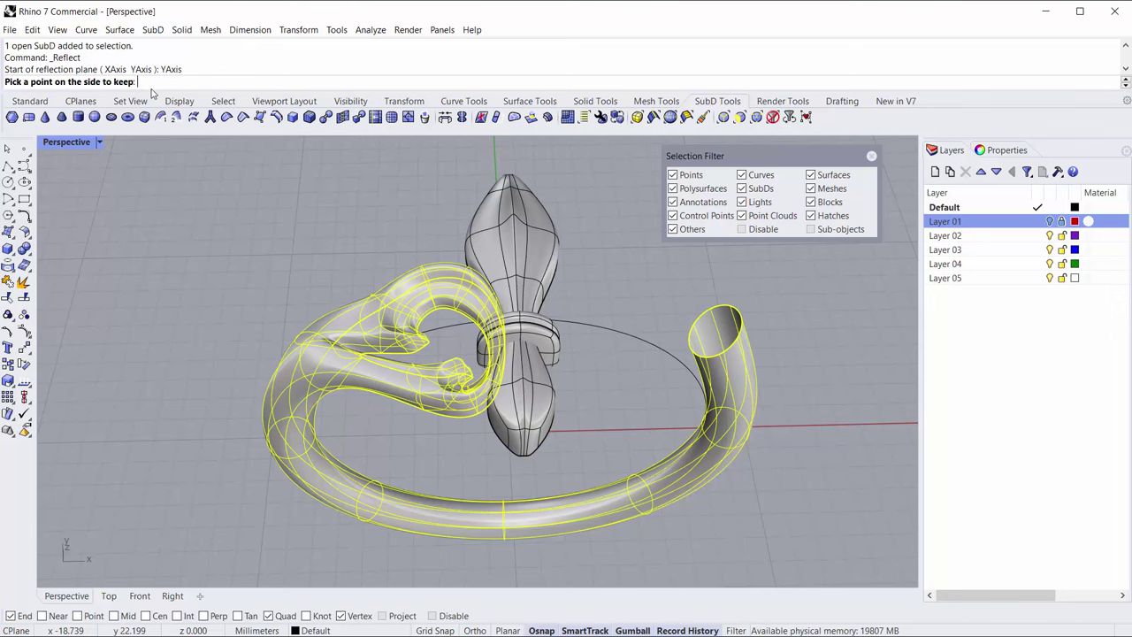
pyautogui.click(378, 212)
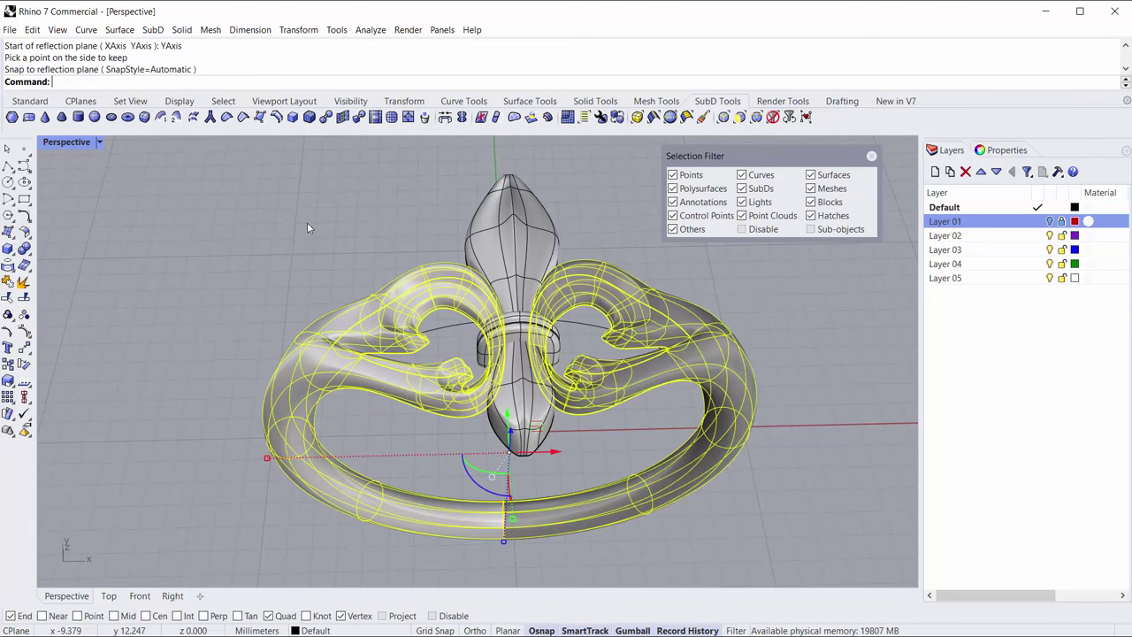
pyautogui.click(306, 249)
# - Reflect the central petal SubD across the YAxis plane, keeping its left side
pyautogui.moveTo(306, 249); pyautogui.dragTo(253, 219, button='right')
pyautogui.click(493, 245)
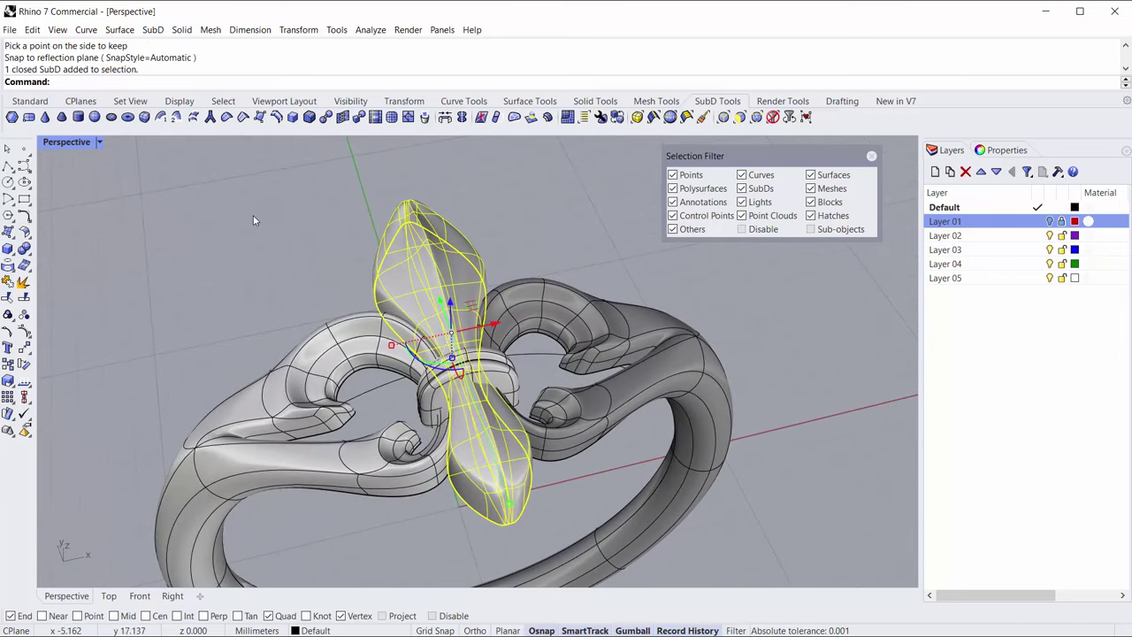
pyautogui.click(461, 117)
pyautogui.click(144, 82)
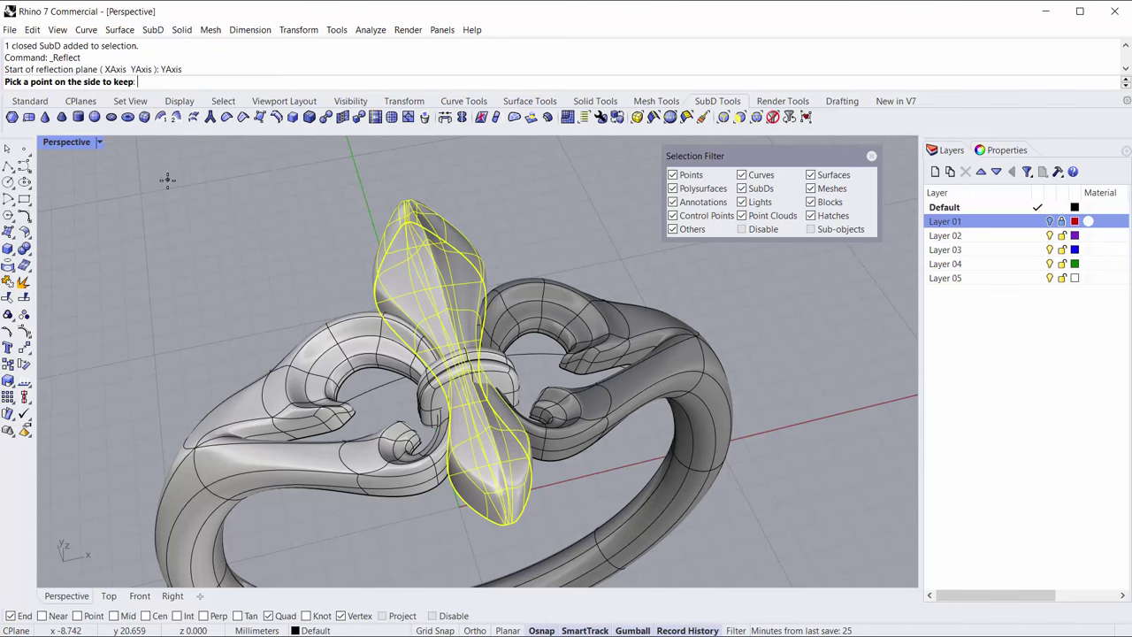
pyautogui.click(245, 255)
pyautogui.rightClick(265, 266)
pyautogui.click(248, 232)
# - Reflect the collar SubD around the petal's waist across the YAxis plane, keeping its left side
pyautogui.moveTo(248, 232); pyautogui.dragTo(299, 346, button='right')
pyautogui.scroll(3, 529, 421)
pyautogui.click(475, 369)
pyautogui.rightClick(154, 203)
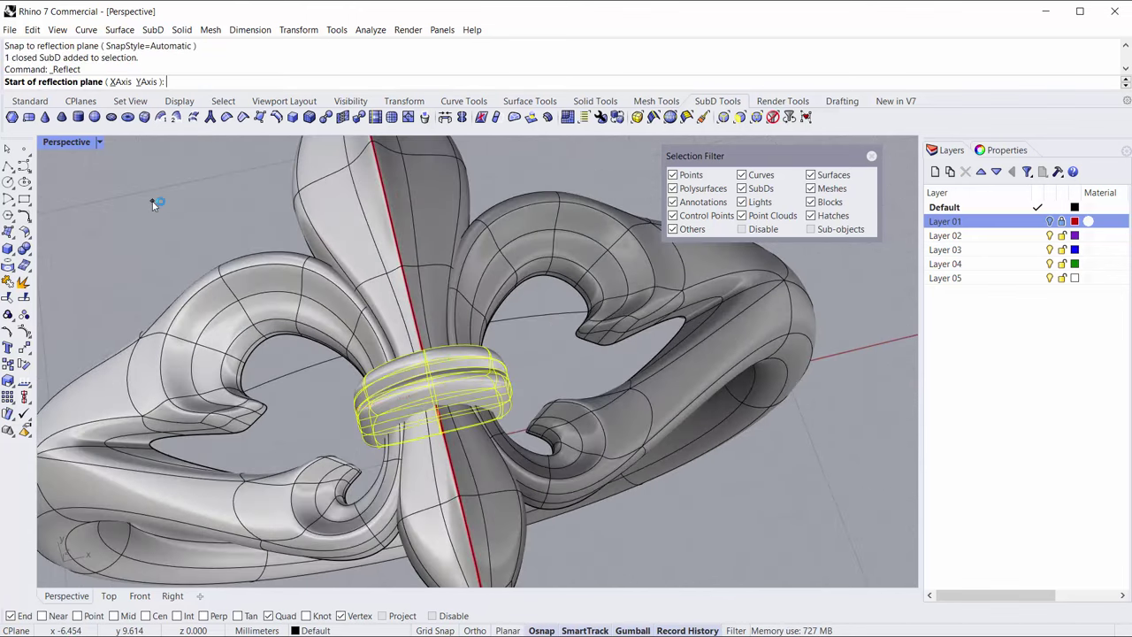
pyautogui.click(144, 81)
pyautogui.click(148, 241)
pyautogui.press('Escape')
pyautogui.click(462, 390)
pyautogui.rightClick(159, 206)
pyautogui.click(147, 81)
pyautogui.click(200, 203)
pyautogui.press('Return')
# - Remove the crease from the underside edge loop around the opening between the left scrolls and band
pyautogui.moveTo(204, 213); pyautogui.dragTo(325, 186, button='right')
pyautogui.scroll(10, 431, 395)
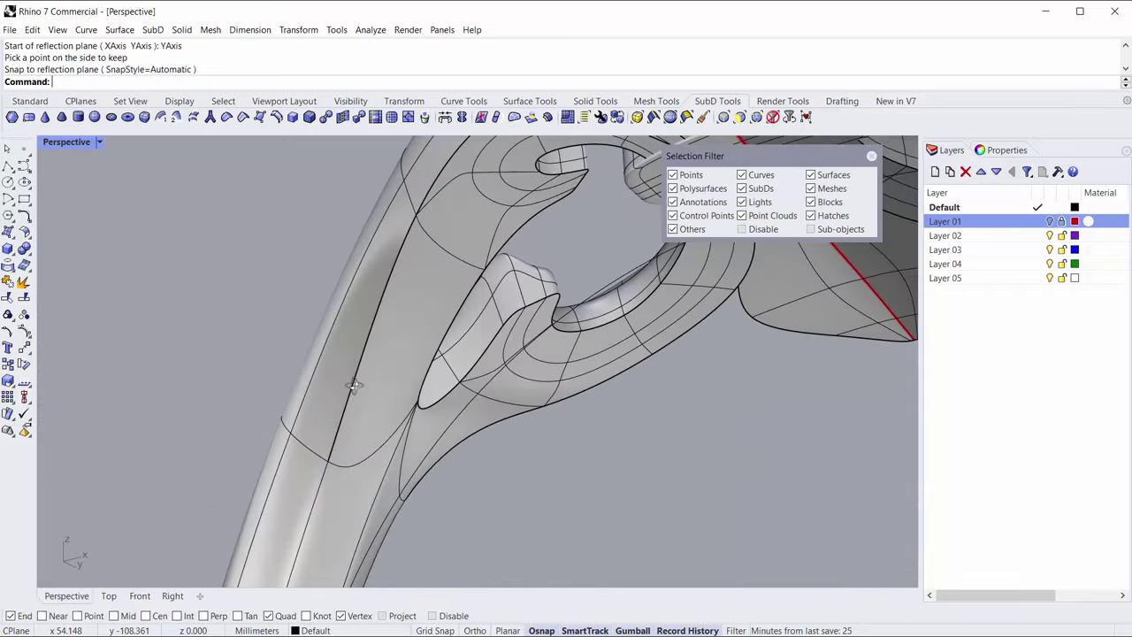
pyautogui.scroll(5, 431, 391)
pyautogui.keyDown('ctrl'); pyautogui.keyDown('shift'); pyautogui.doubleClick(438, 408); pyautogui.keyUp('shift'); pyautogui.keyUp('ctrl')
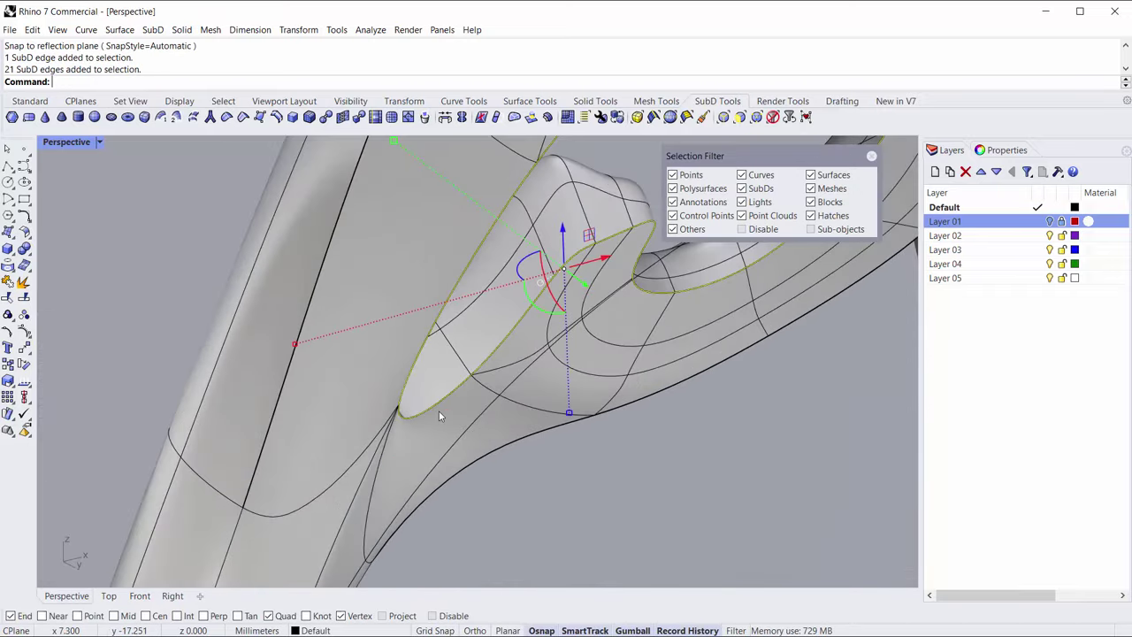
pyautogui.scroll(-8, 439, 410)
pyautogui.keyDown('shift'); pyautogui.moveTo(422, 418); pyautogui.dragTo(354, 416, button='right'); pyautogui.keyUp('shift')
pyautogui.moveTo(354, 416); pyautogui.dragTo(415, 399, button='right')
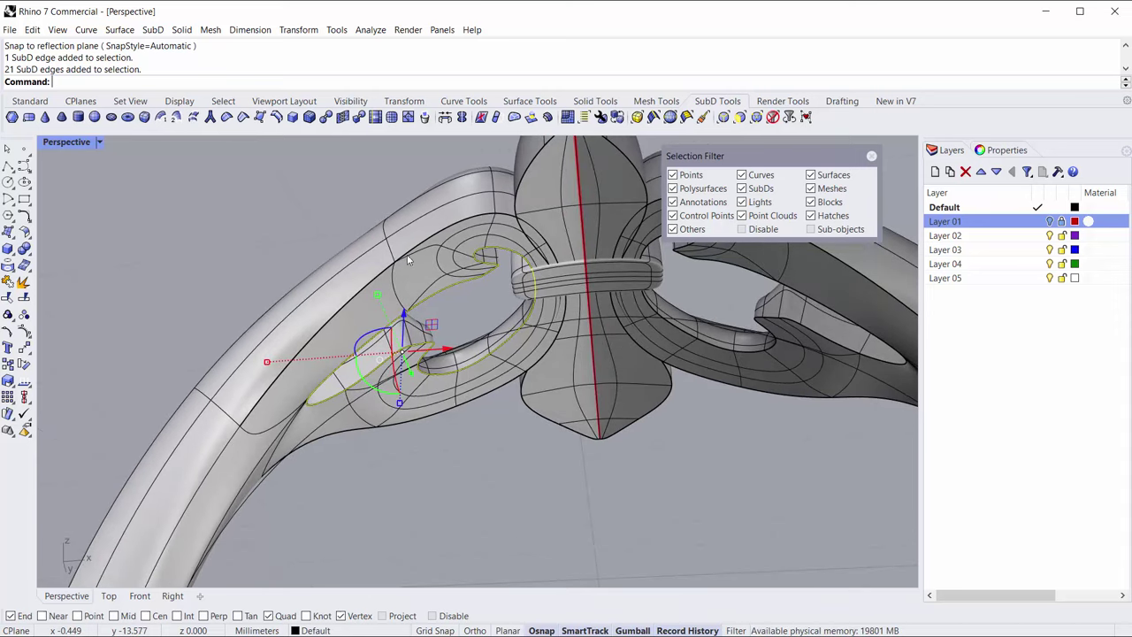
pyautogui.click(226, 119)
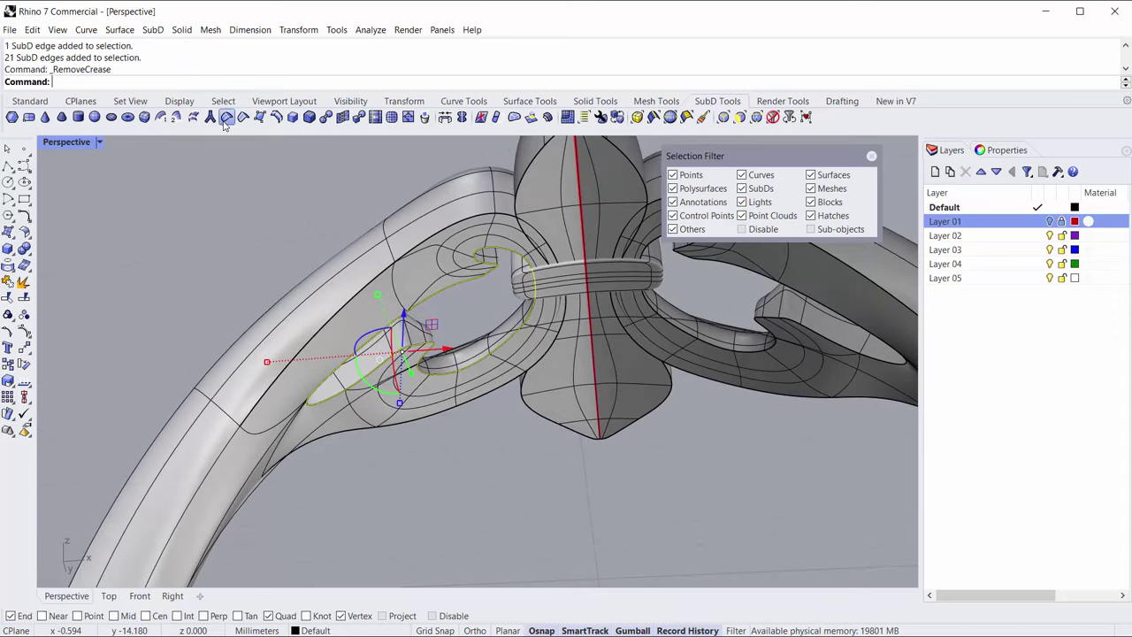
pyautogui.click(184, 250)
# - Remove the crease from the long edge loop running along the band and the outer underside of the scrolls
pyautogui.moveTo(184, 251); pyautogui.dragTo(266, 362, button='right')
pyautogui.doubleClick(288, 384)
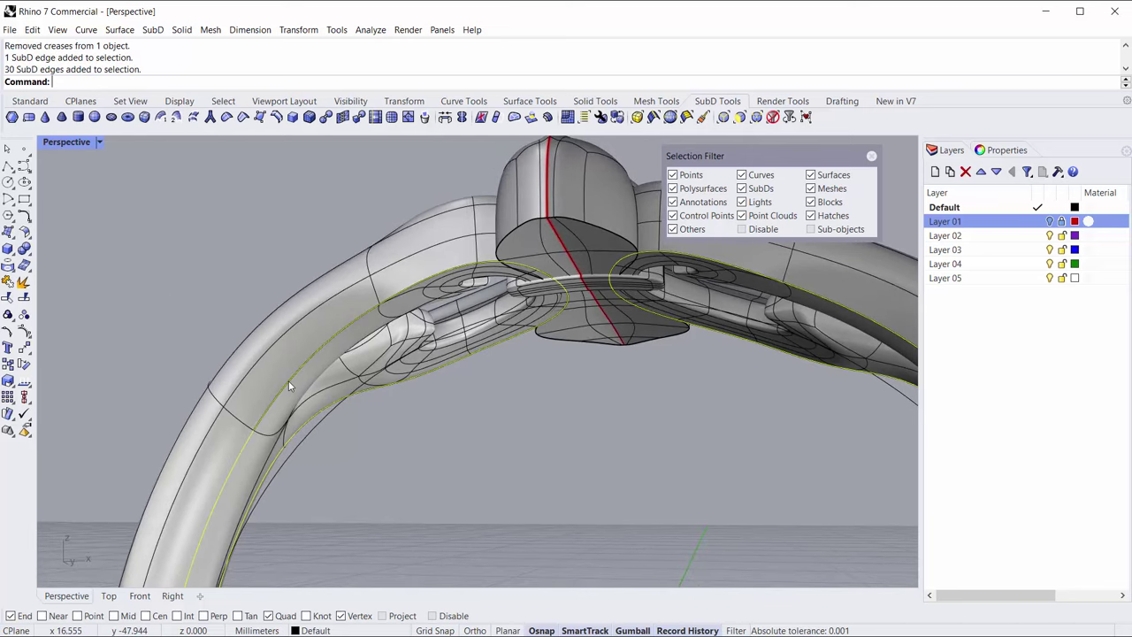
pyautogui.click(226, 117)
# - Move the cross-section edge loops where the left scrolls branch from the band slightly downward in the XZ plane
pyautogui.moveTo(221, 255); pyautogui.dragTo(325, 444, button='right')
pyautogui.doubleClick(244, 424)
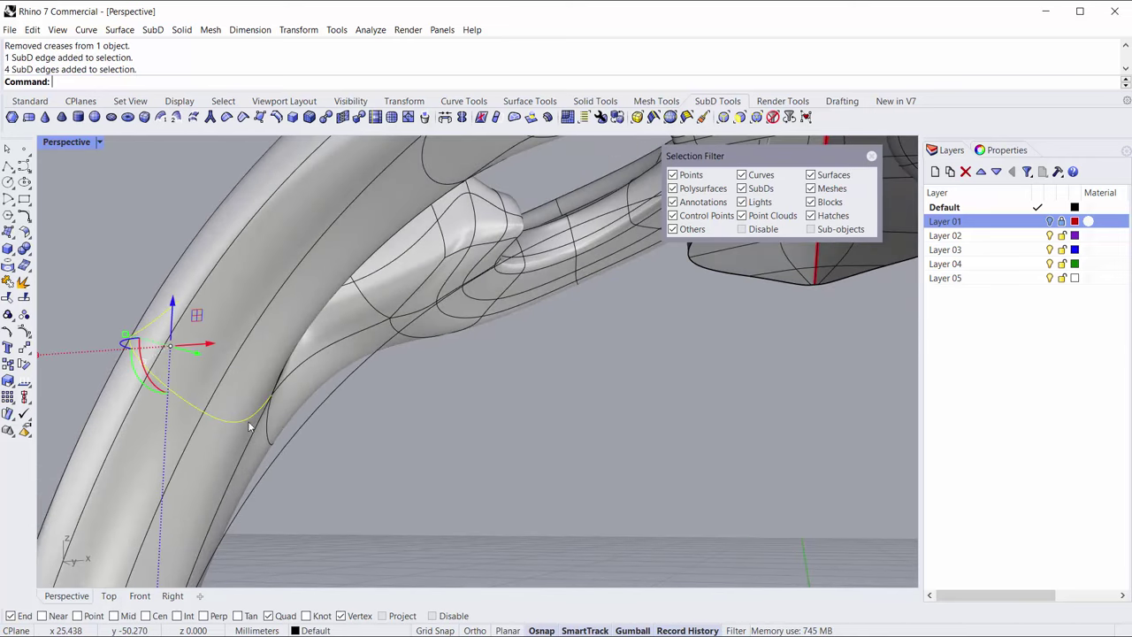
pyautogui.doubleClick(270, 433)
pyautogui.moveTo(363, 371); pyautogui.dragTo(415, 405, button='right')
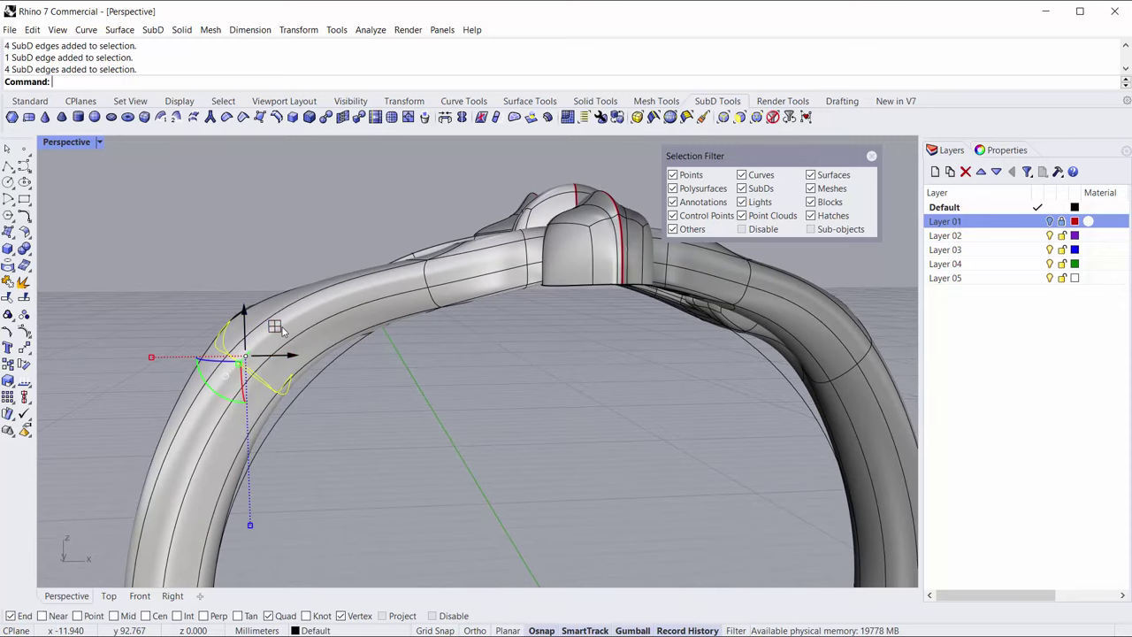
pyautogui.moveTo(278, 328); pyautogui.dragTo(280, 344)
pyautogui.scroll(-6, 417, 390)
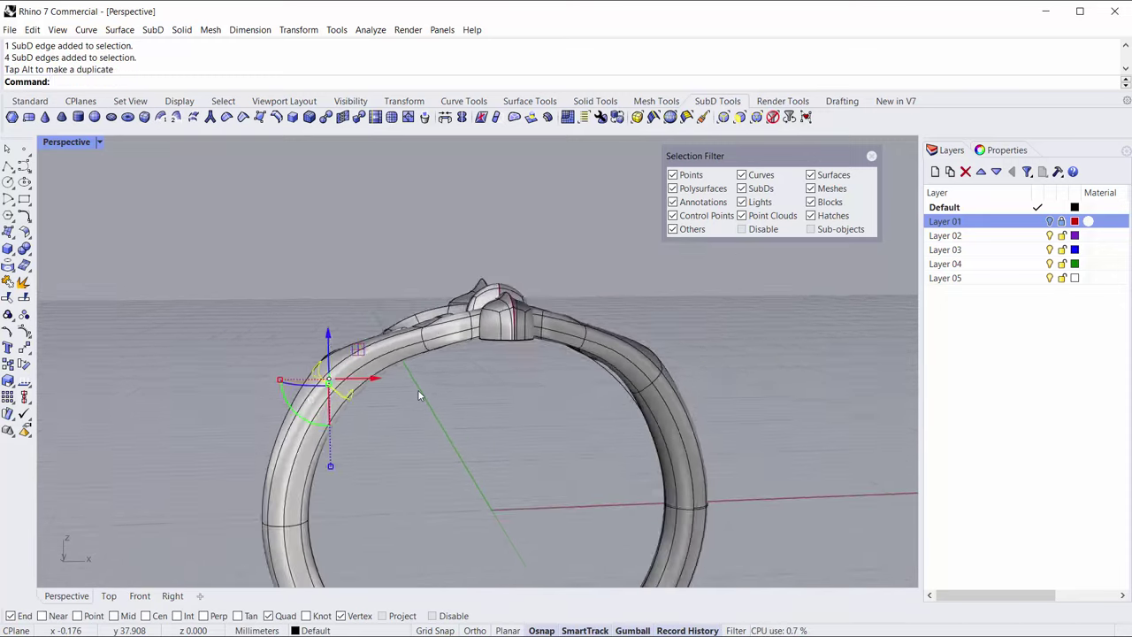
pyautogui.moveTo(418, 391)
pyautogui.mouseDown(button='right')
pyautogui.moveTo(404, 538)
pyautogui.moveTo(415, 373)
pyautogui.mouseUp(button='right')
pyautogui.scroll(6, 414, 311)
pyautogui.moveTo(414, 311); pyautogui.dragTo(402, 425, button='right')
pyautogui.scroll(3, 421, 463)
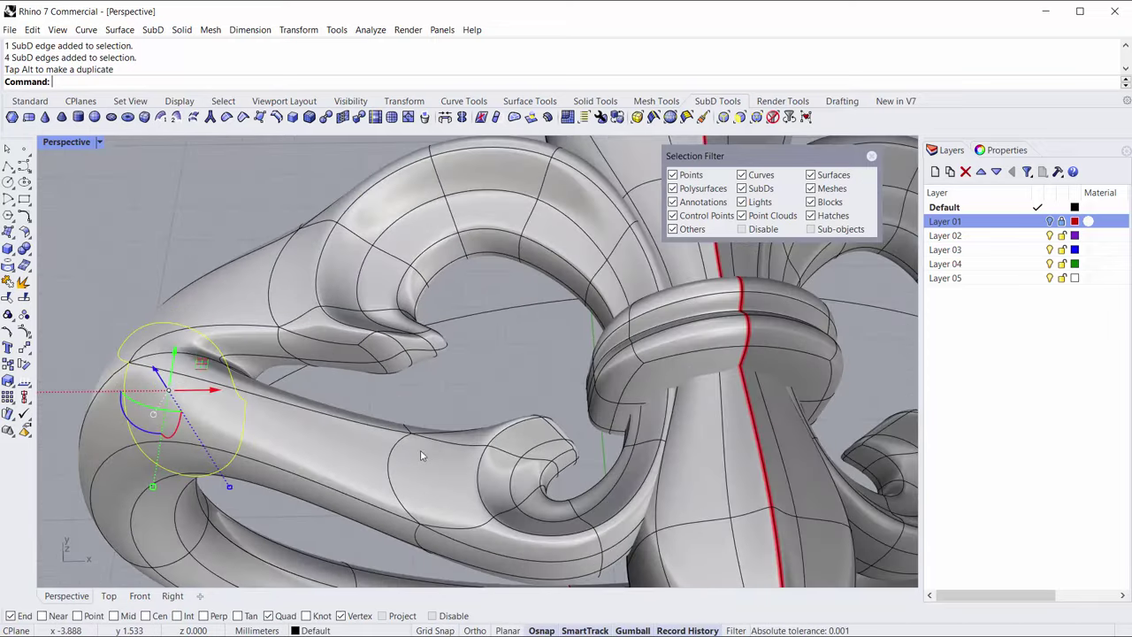
# - Move two lengthwise edge loops along the inside of the ring band slightly sideways, one after the other
pyautogui.moveTo(421, 467); pyautogui.dragTo(455, 442, button='right')
pyautogui.scroll(-7, 370, 357)
pyautogui.moveTo(371, 356); pyautogui.dragTo(353, 434, button='right')
pyautogui.click(297, 256)
pyautogui.moveTo(372, 315); pyautogui.dragTo(477, 424, button='right')
pyautogui.scroll(3, 442, 490)
pyautogui.moveTo(442, 490); pyautogui.dragTo(478, 522, button='right')
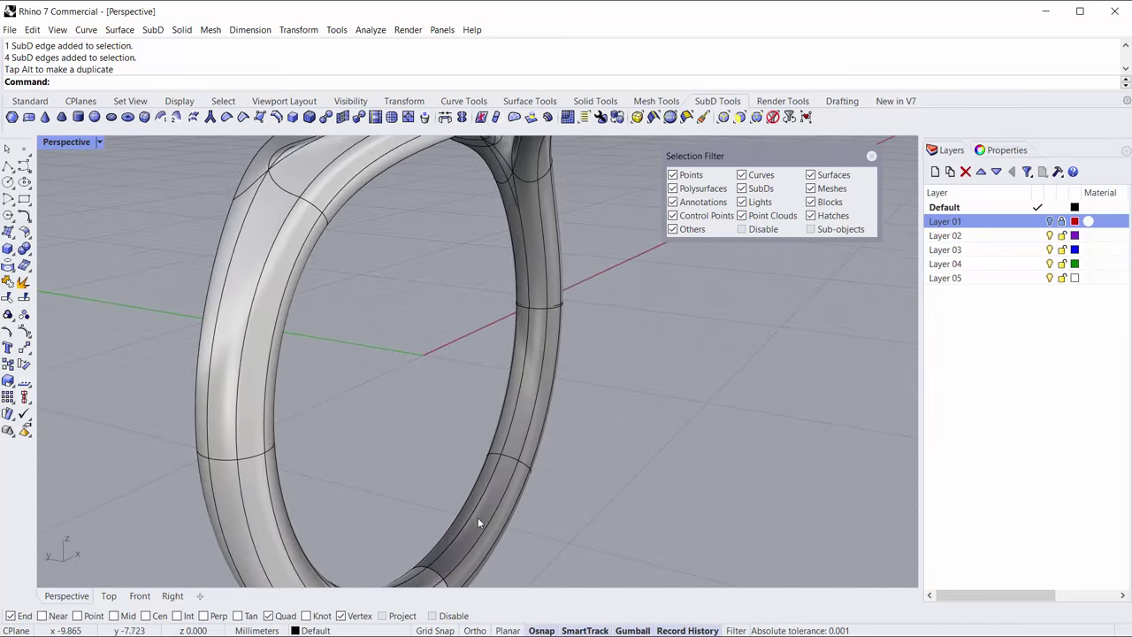
pyautogui.keyDown('ctrl'); pyautogui.keyDown('shift'); pyautogui.doubleClick(542, 385); pyautogui.keyUp('shift'); pyautogui.keyUp('ctrl')
pyautogui.scroll(-3, 542, 386)
pyautogui.moveTo(542, 386)
pyautogui.mouseDown(button='right')
pyautogui.moveTo(524, 383)
pyautogui.moveTo(564, 386)
pyautogui.mouseUp(button='right')
pyautogui.moveTo(398, 379); pyautogui.dragTo(407, 380)
pyautogui.moveTo(544, 489); pyautogui.dragTo(402, 343, button='right')
pyautogui.doubleClick(356, 502)
pyautogui.moveTo(431, 349); pyautogui.dragTo(443, 352)
pyautogui.click(568, 410)
# - Assign a new Metal material to the ring body, petal and collar SubDs together
pyautogui.moveTo(568, 411); pyautogui.dragTo(474, 379, button='right')
pyautogui.scroll(2, 503, 372)
pyautogui.scroll(1, 475, 377)
pyautogui.click(474, 379)
pyautogui.keyDown('shift'); pyautogui.click(424, 400); pyautogui.keyUp('shift')
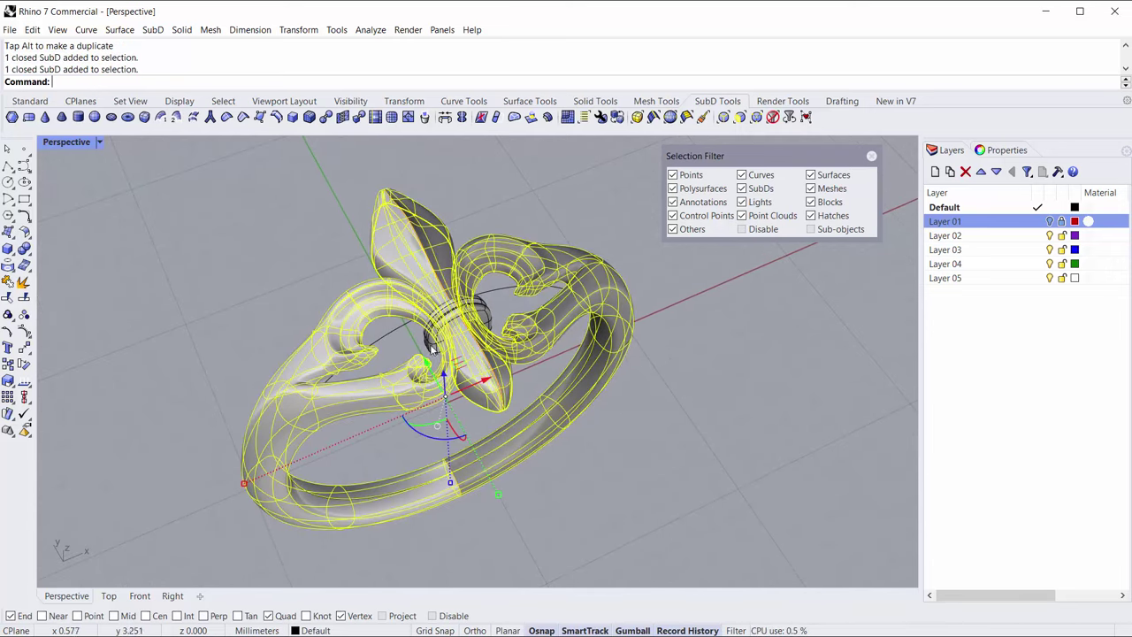
pyautogui.keyDown('shift'); pyautogui.click(428, 341); pyautogui.keyUp('shift')
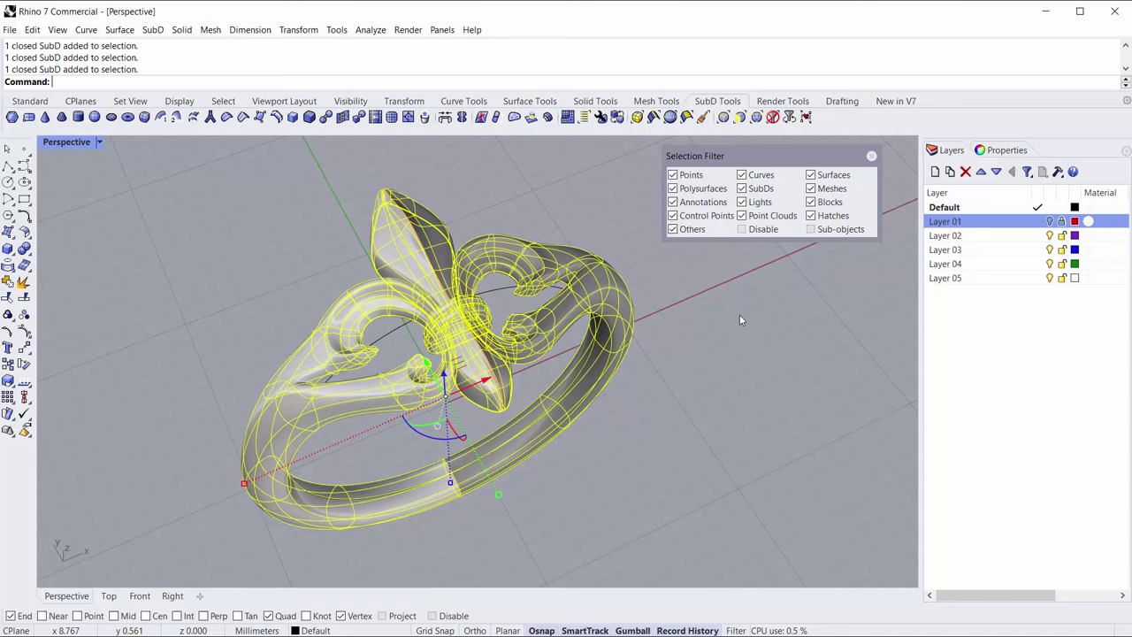
pyautogui.click(1007, 150)
pyautogui.click(1013, 239)
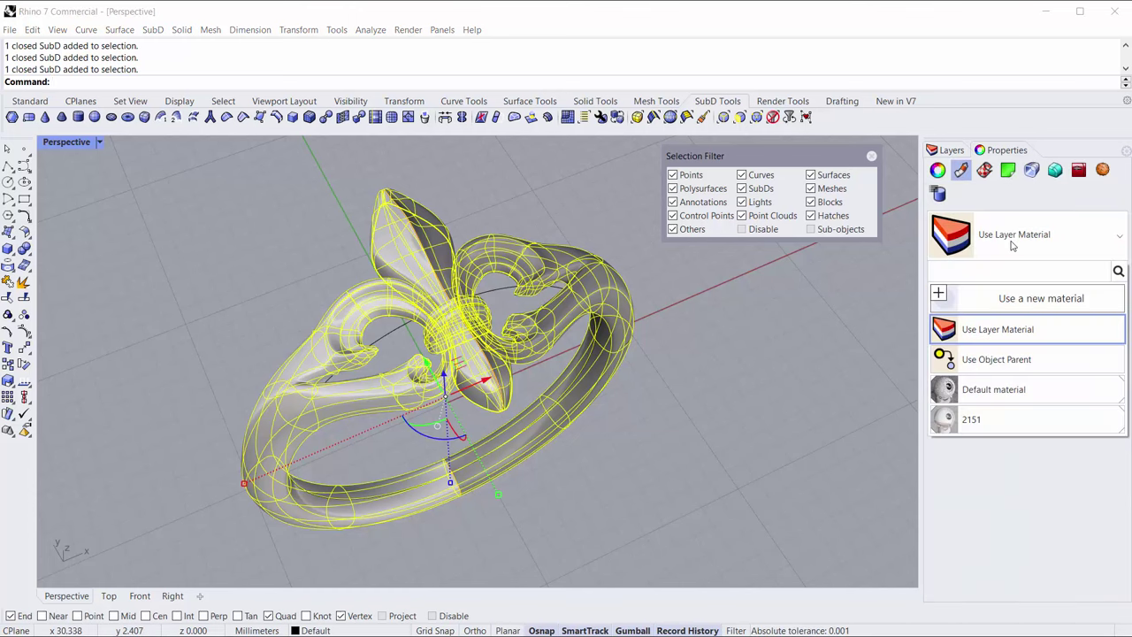
pyautogui.click(986, 301)
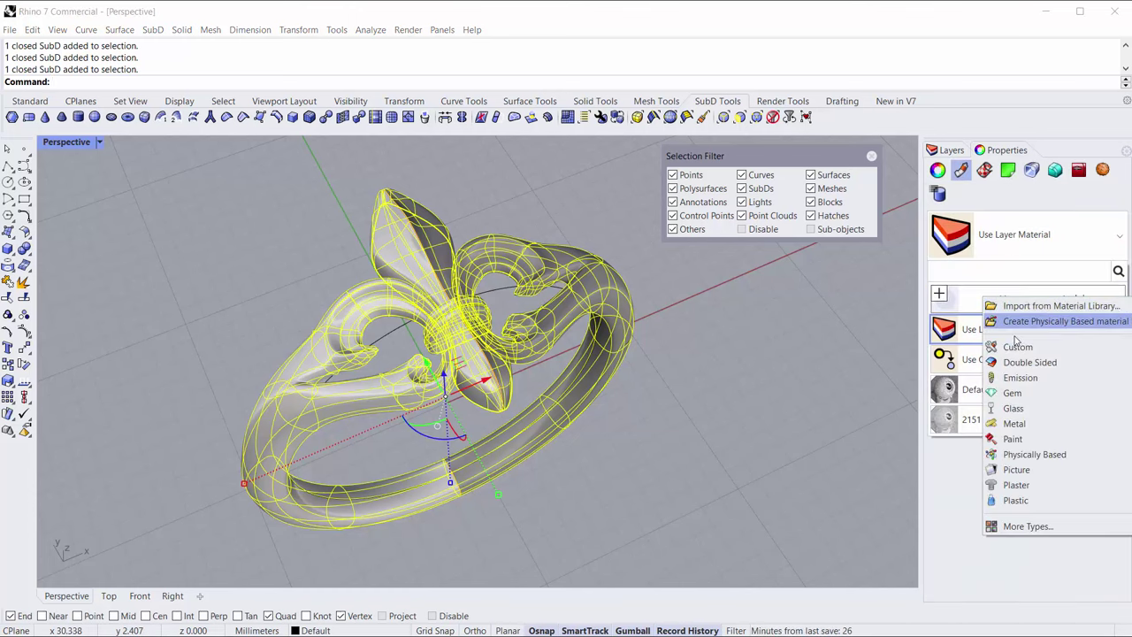
pyautogui.click(1014, 424)
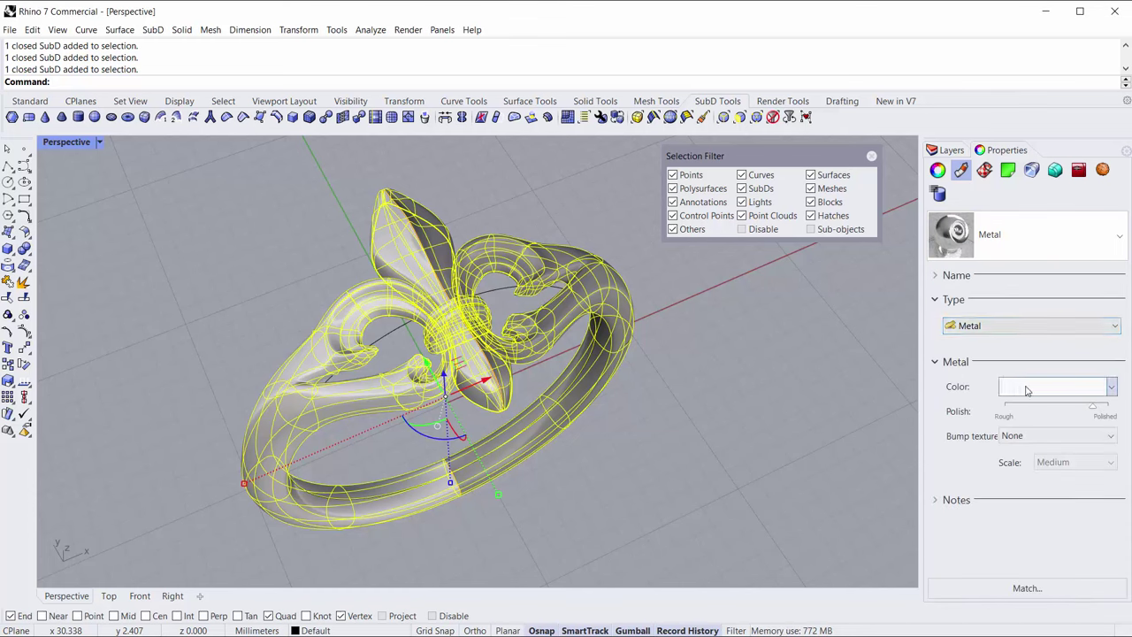
# - Set the color of the Metal material to the Silver preset
pyautogui.click(1027, 390)
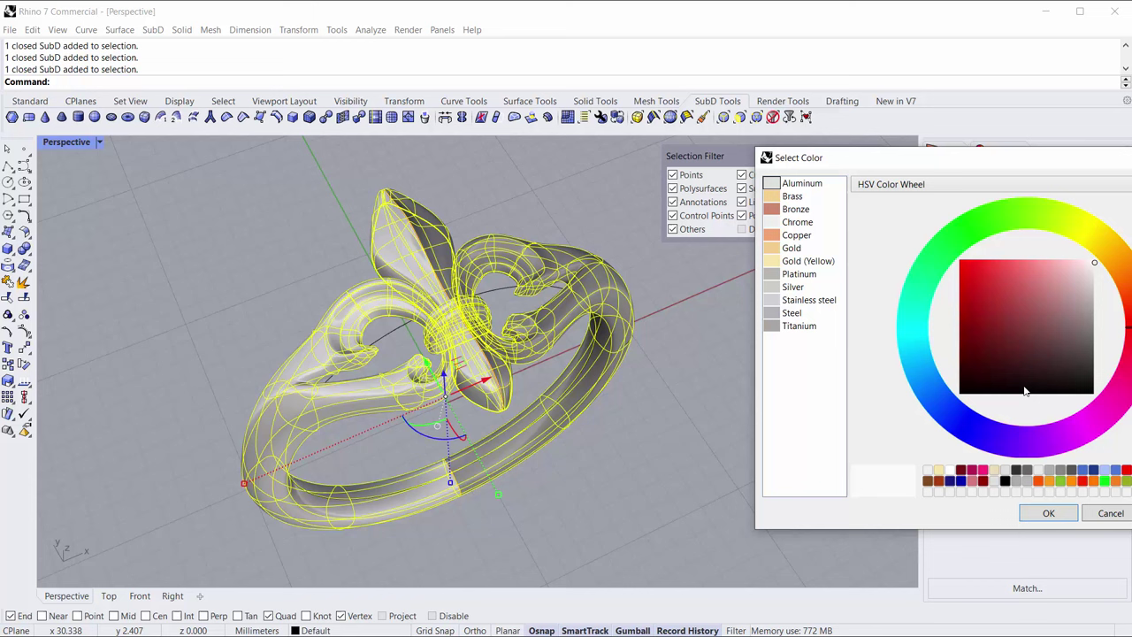
pyautogui.click(778, 288)
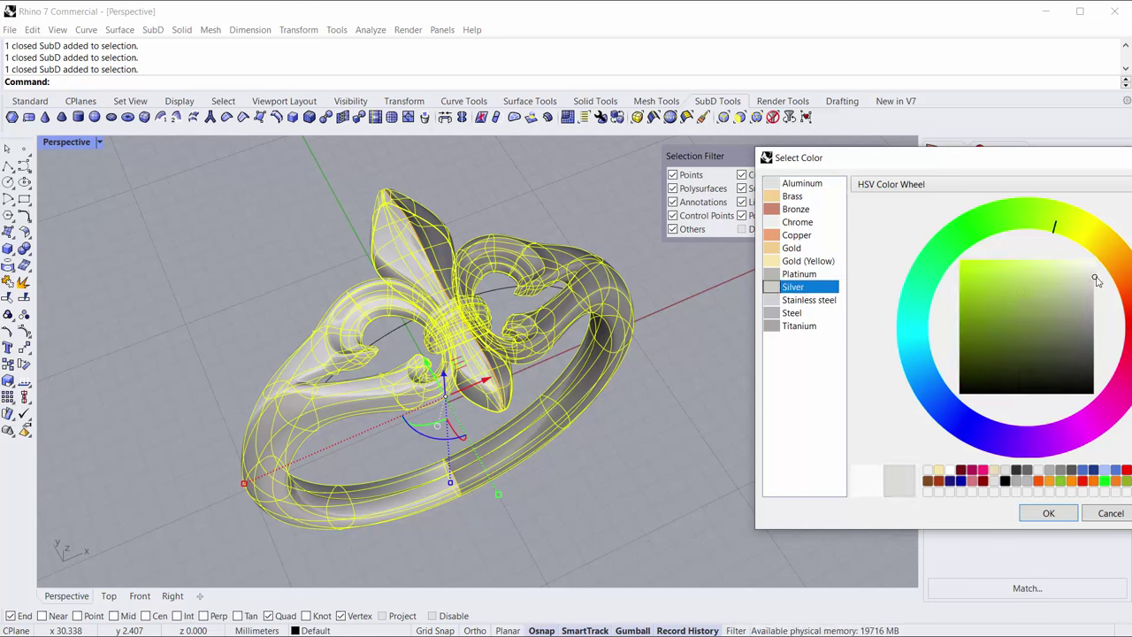
pyautogui.click(1049, 513)
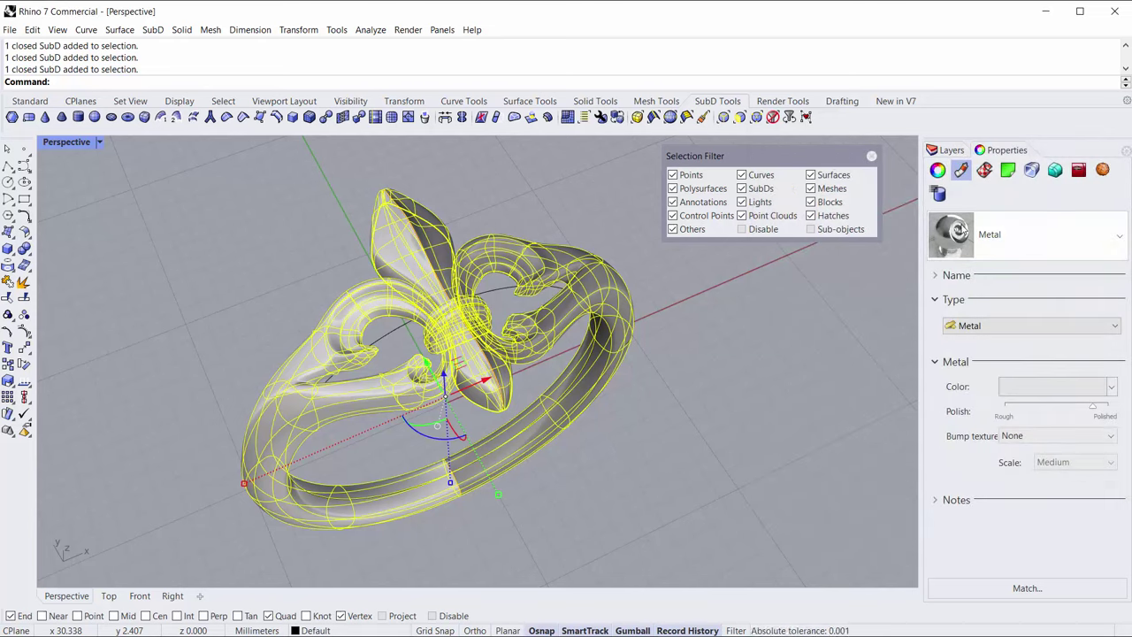
pyautogui.rightClick(955, 228)
pyautogui.click(995, 231)
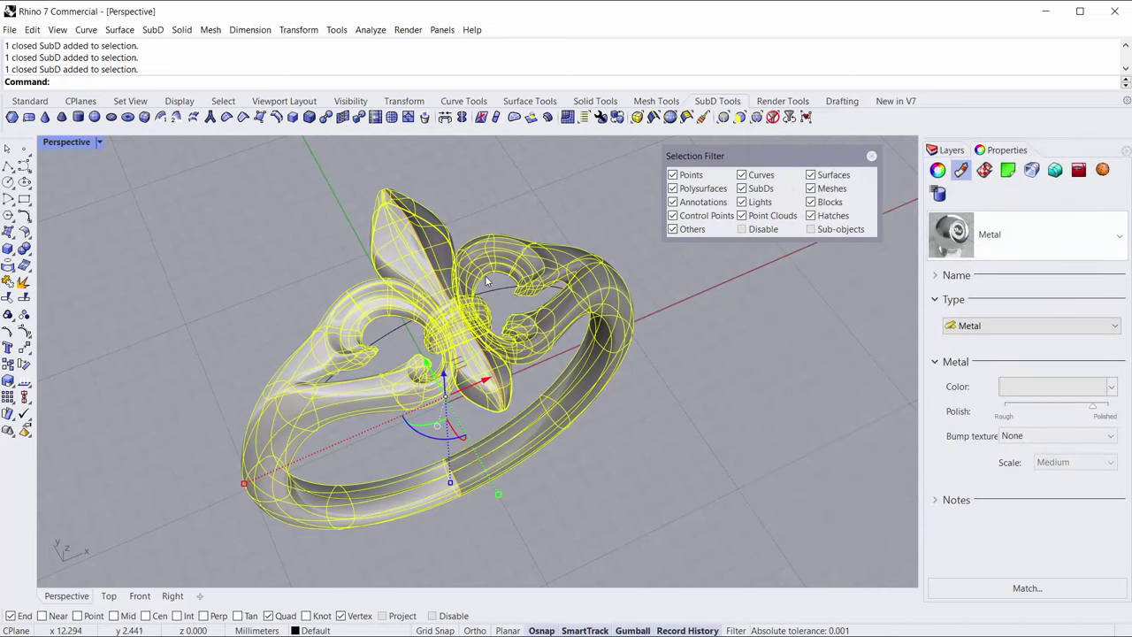
# - Show the deselected ring in Rendered display mode in the Perspective viewport and close the Selection Filter
pyautogui.click(49, 145)
pyautogui.click(76, 217)
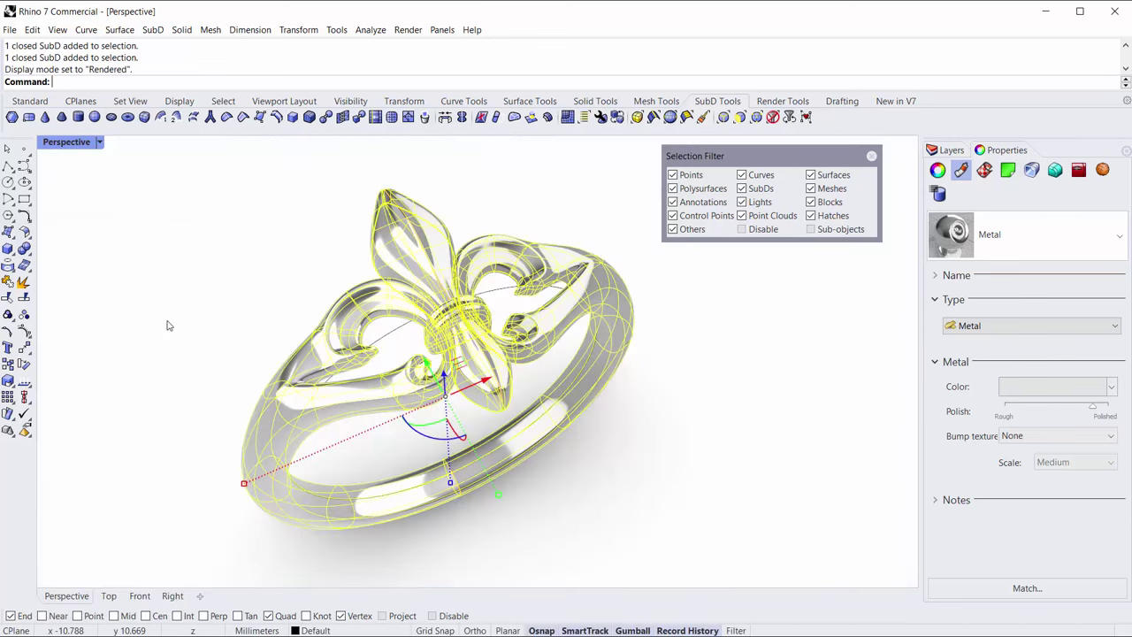
pyautogui.click(184, 387)
pyautogui.moveTo(183, 387); pyautogui.dragTo(234, 370, button='right')
pyautogui.keyDown('shift'); pyautogui.moveTo(237, 330); pyautogui.dragTo(252, 334, button='right'); pyautogui.keyUp('shift')
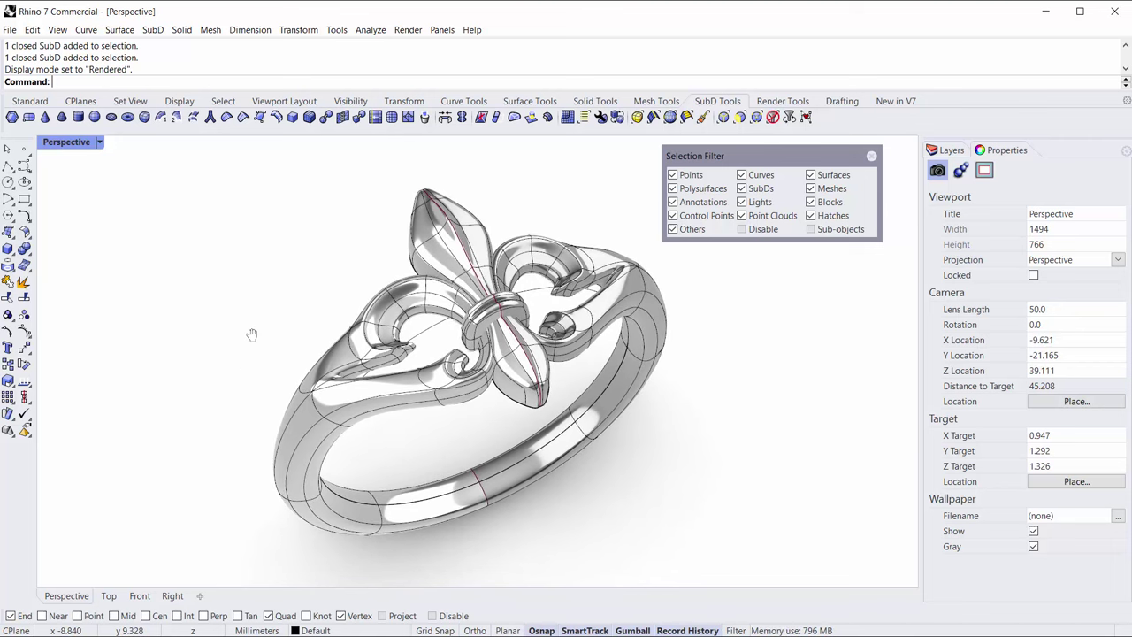
pyautogui.click(872, 157)
pyautogui.moveTo(608, 239); pyautogui.dragTo(637, 292, button='right')
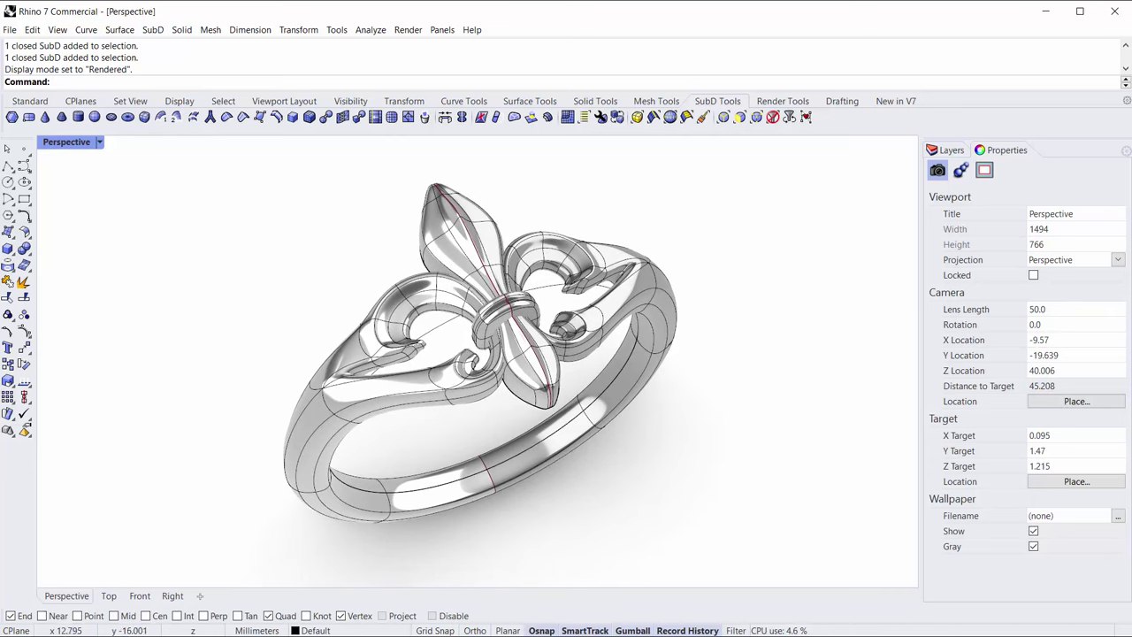